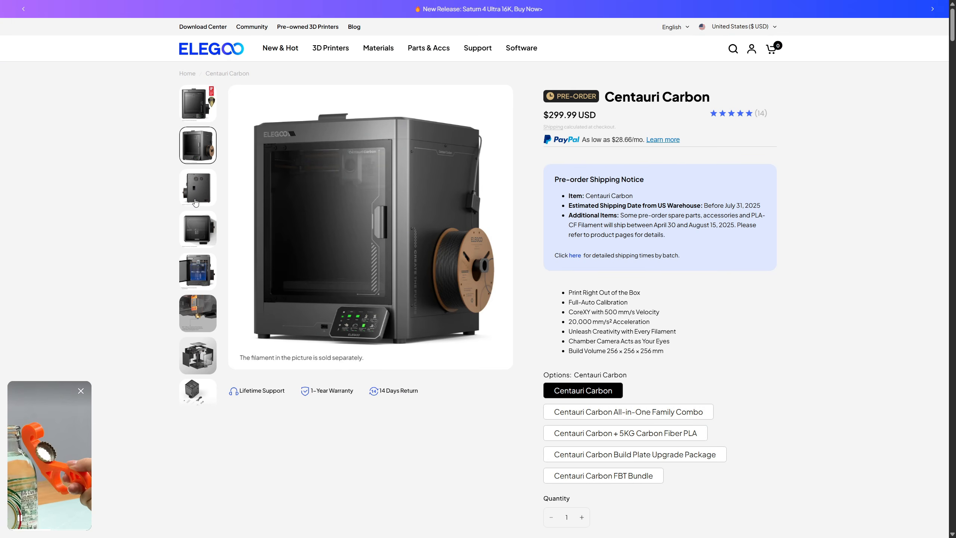
Examine the product images of the Centauri Carbon and Jupiter SE printers in their store galleries
left_click(197, 197)
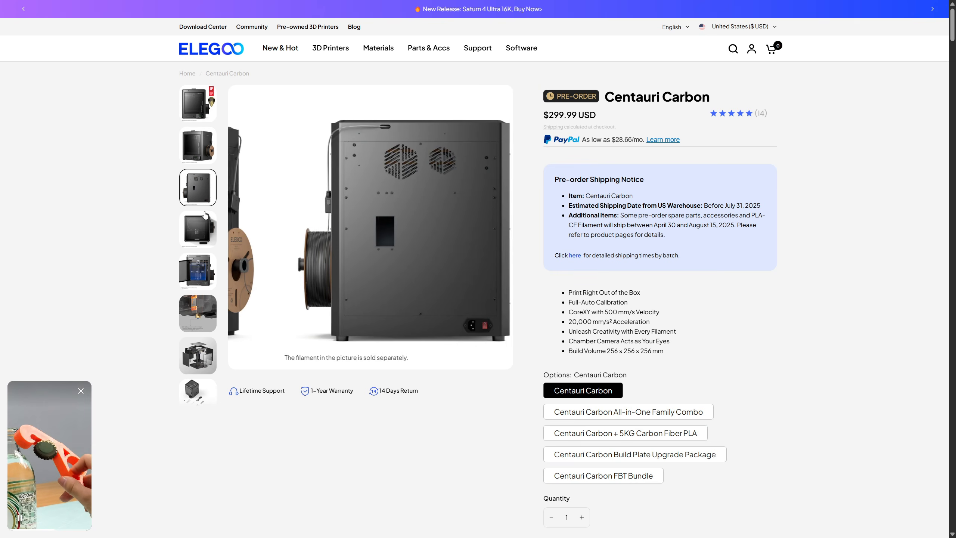
left_click(200, 230)
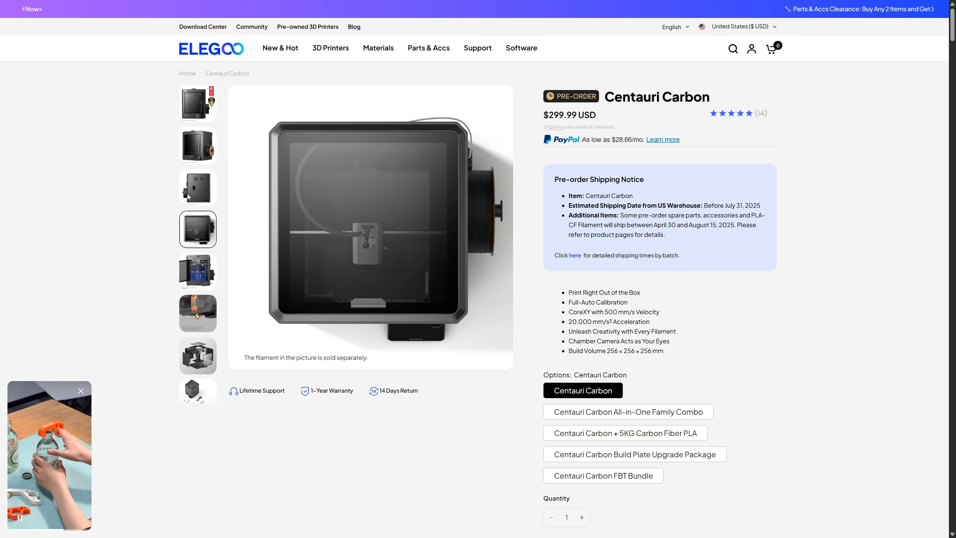
left_click(194, 110)
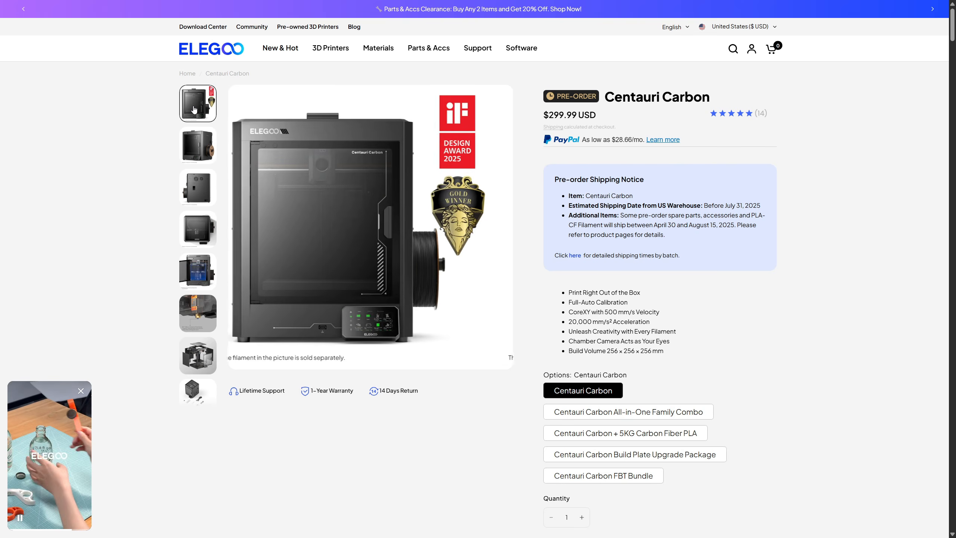
left_click(196, 272)
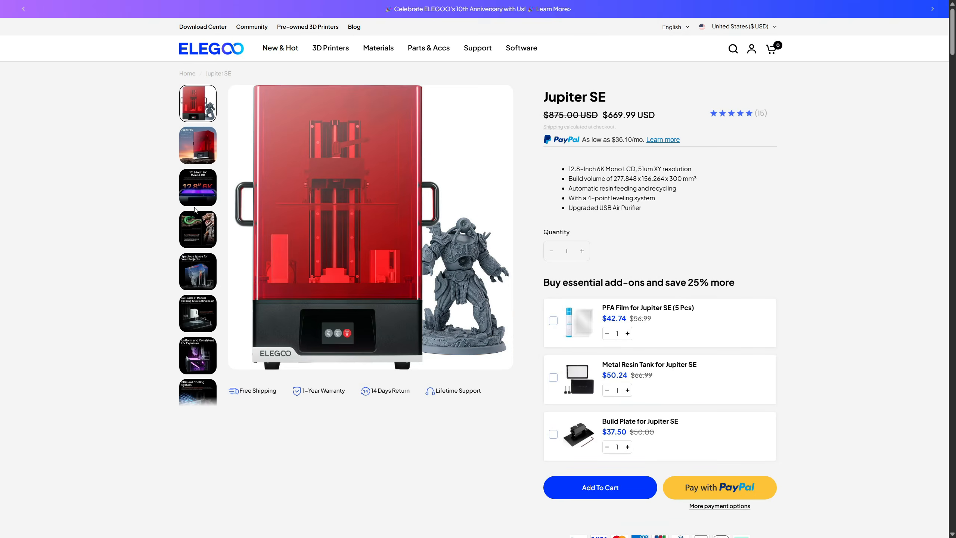
left_click(206, 149)
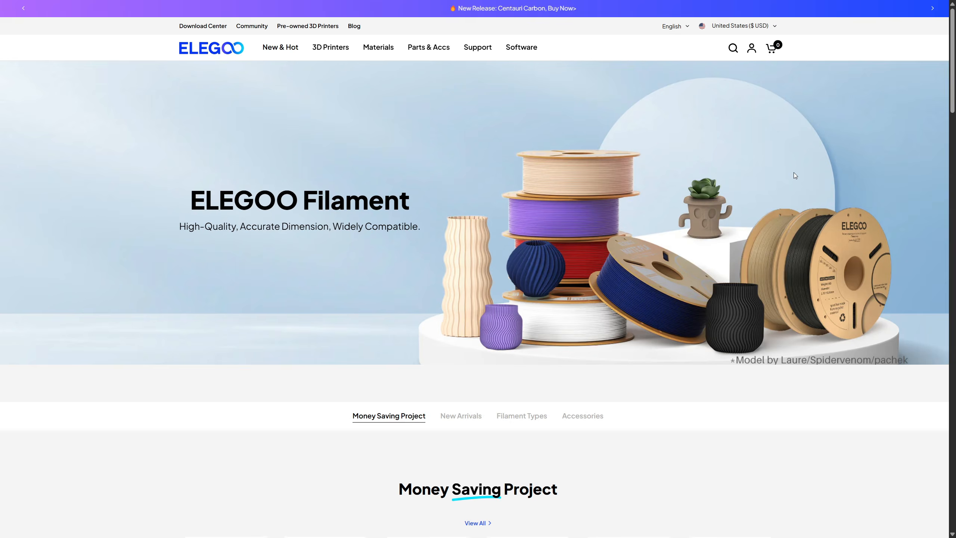
Browse the Money Saving Project offers on the ELEGOO Filament page
scroll(794, 171, "down", 4)
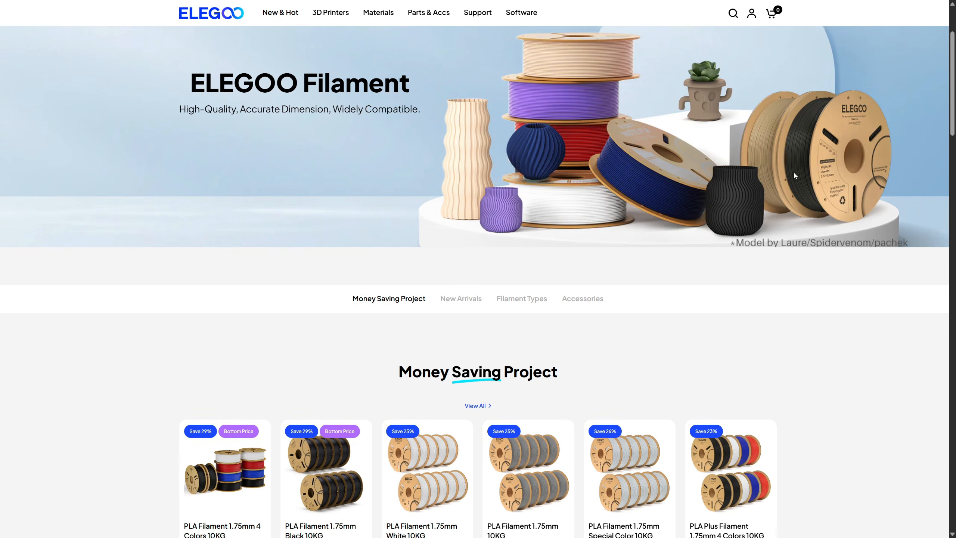
scroll(795, 175, "down", 5)
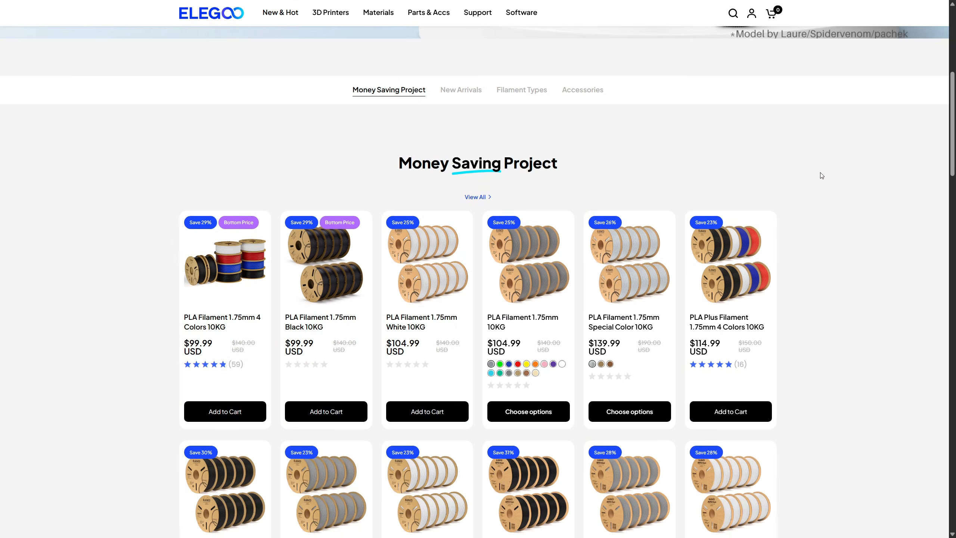
scroll(822, 175, "down", 4)
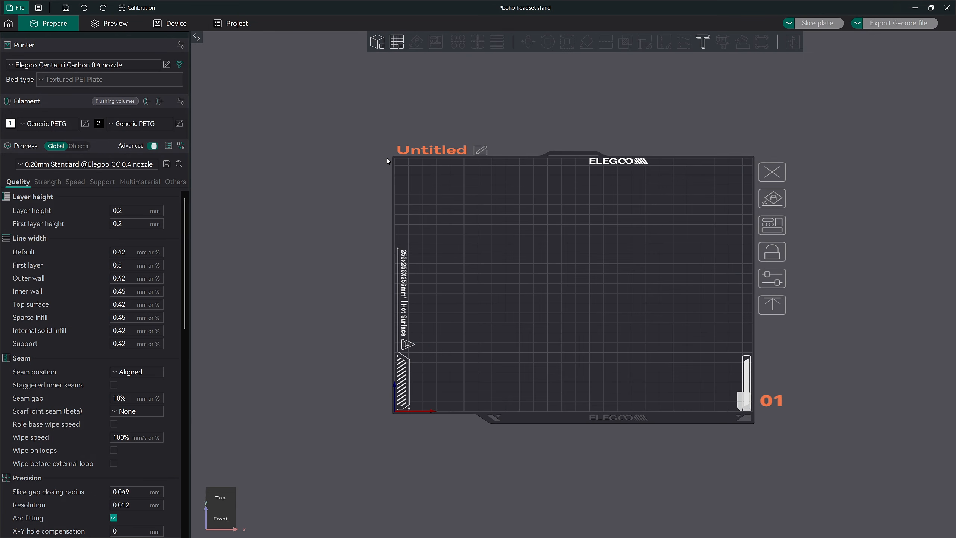
In OrcaSlicer, review the project import and export options, including the Export Preset Bundle choices, without exporting anything
left_click(16, 7)
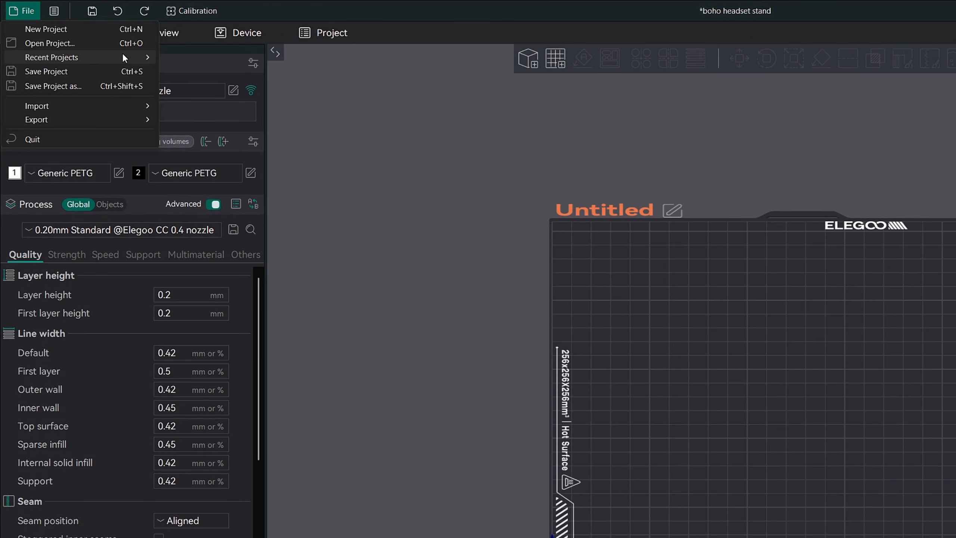
mouse_move(124, 57)
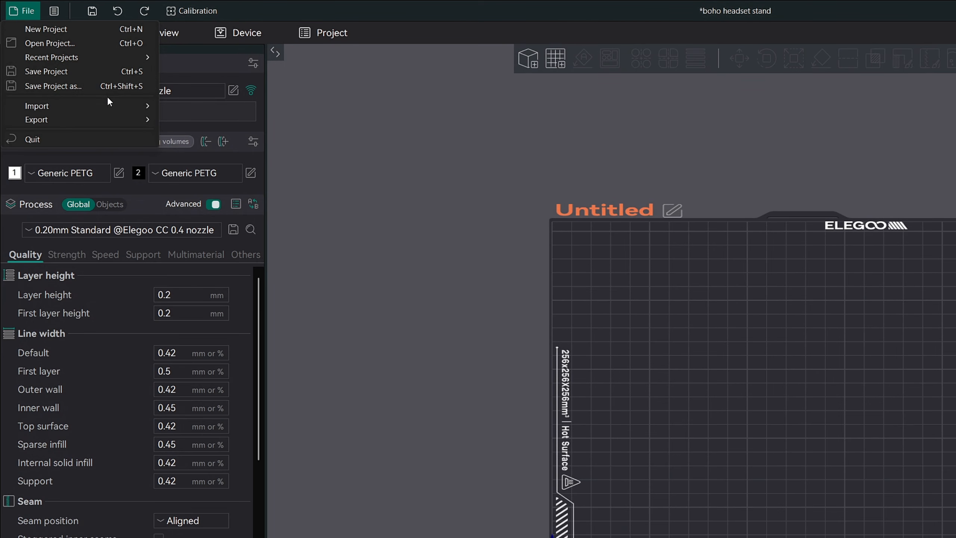
mouse_move(106, 103)
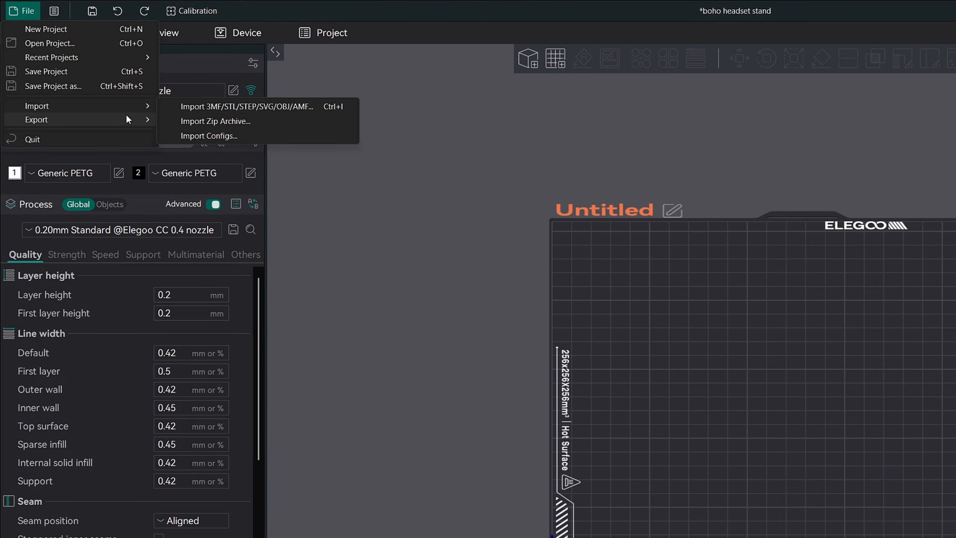
mouse_move(125, 118)
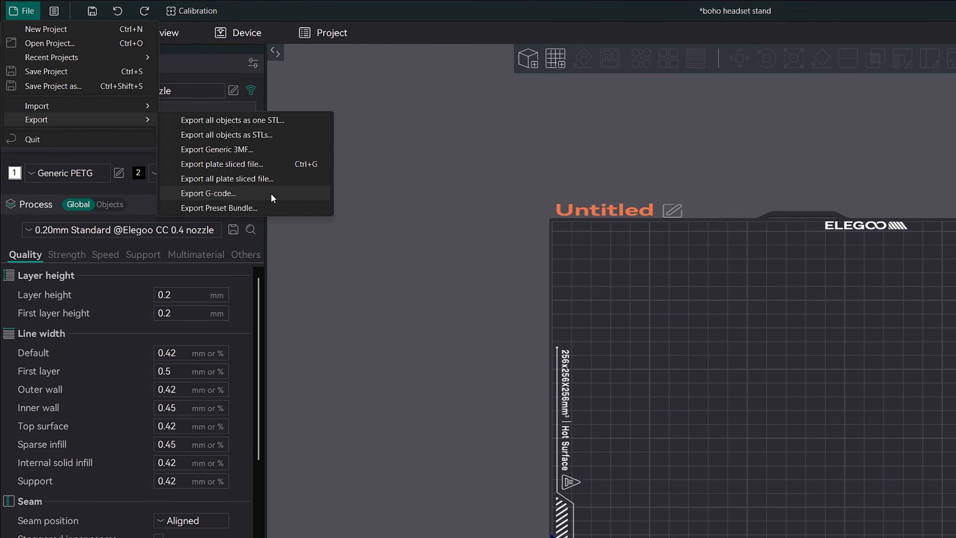
left_click(268, 207)
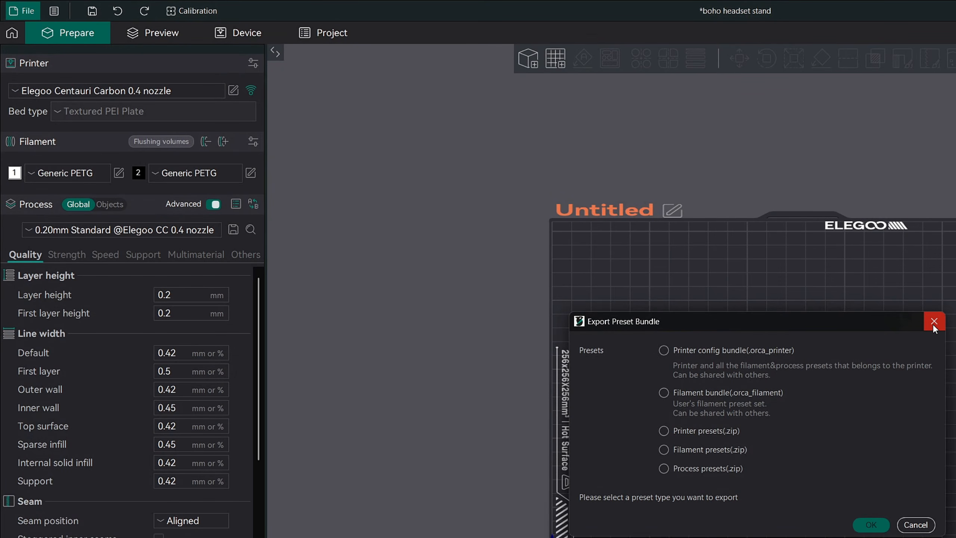
left_click(934, 323)
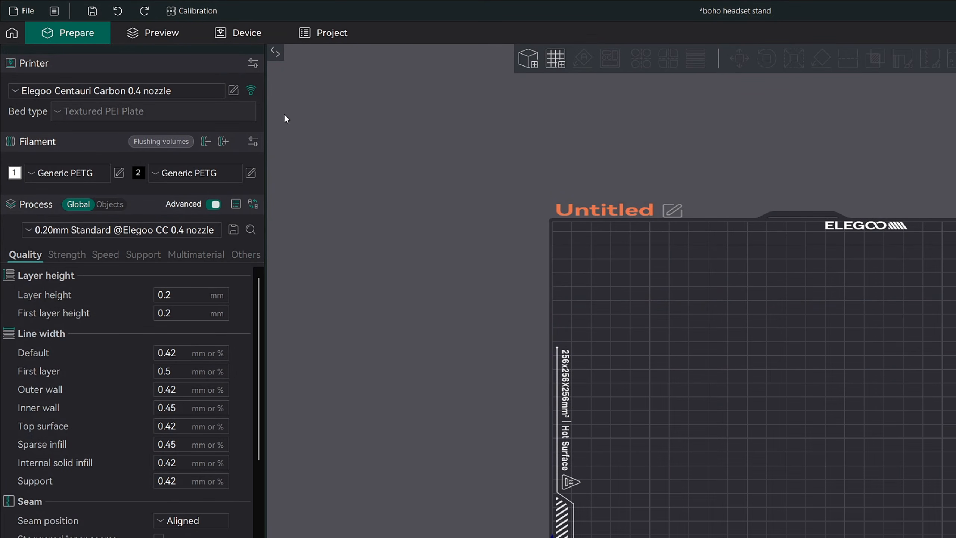
left_click(27, 11)
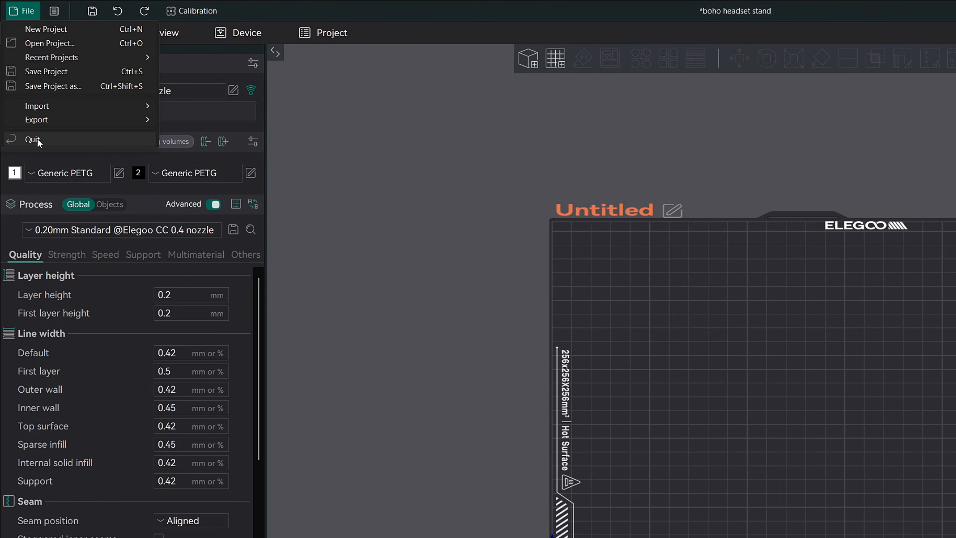
left_click(18, 11)
left_click(54, 11)
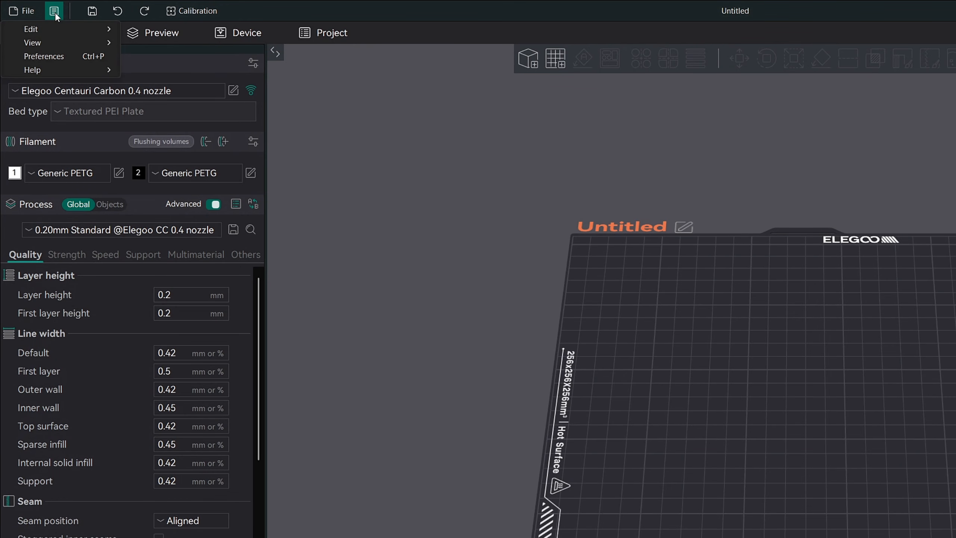
mouse_move(55, 27)
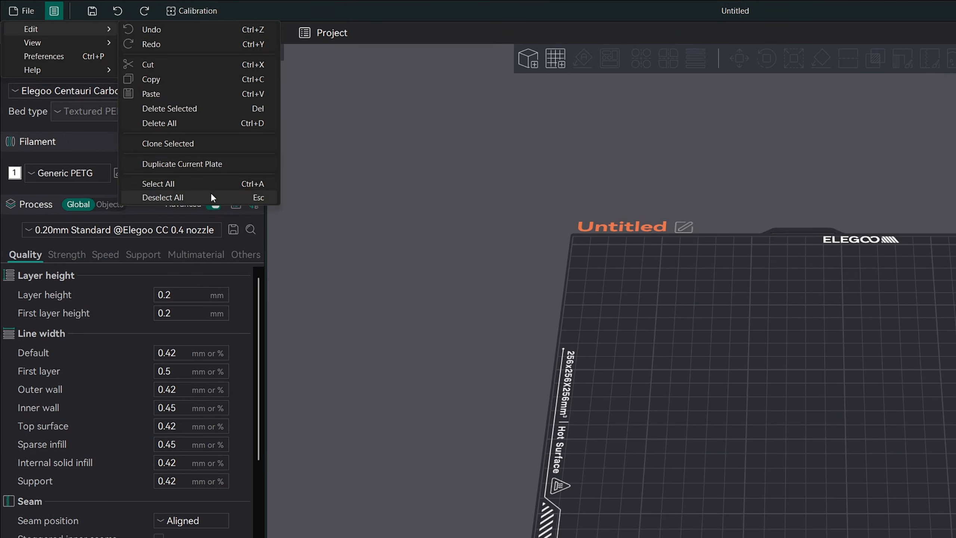
mouse_move(78, 44)
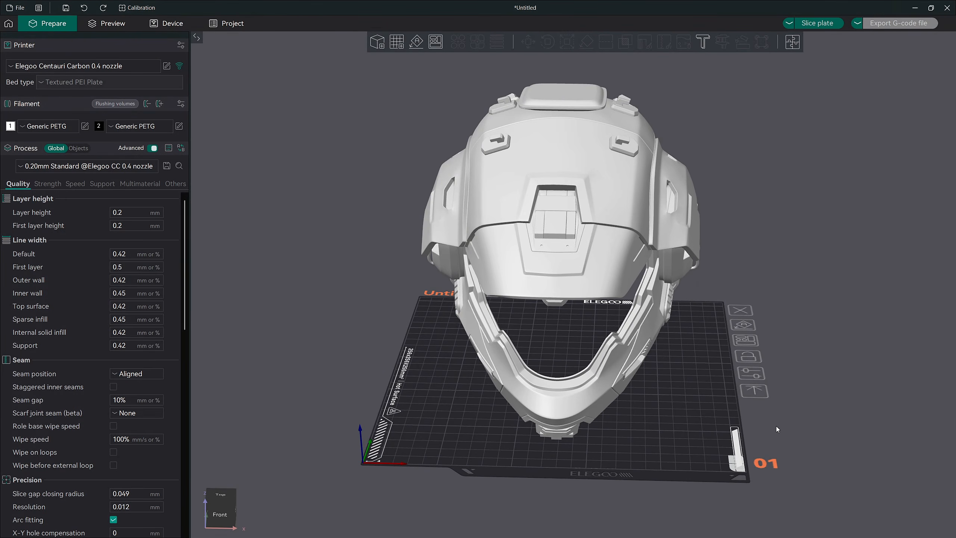
Show the helmet model from the top and switch the camera to the orthogonal view
key("ctrl+1")
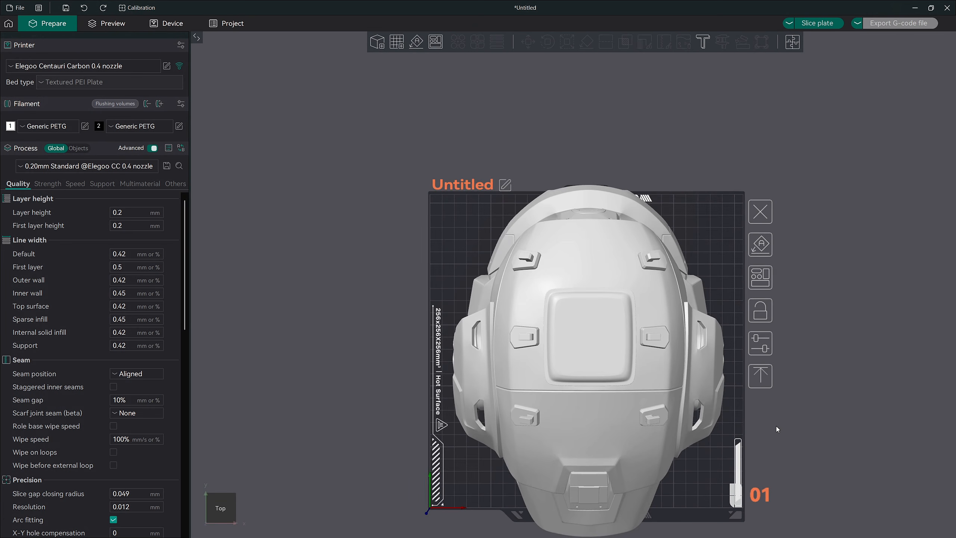
right_click_drag(791, 427, 773, 343)
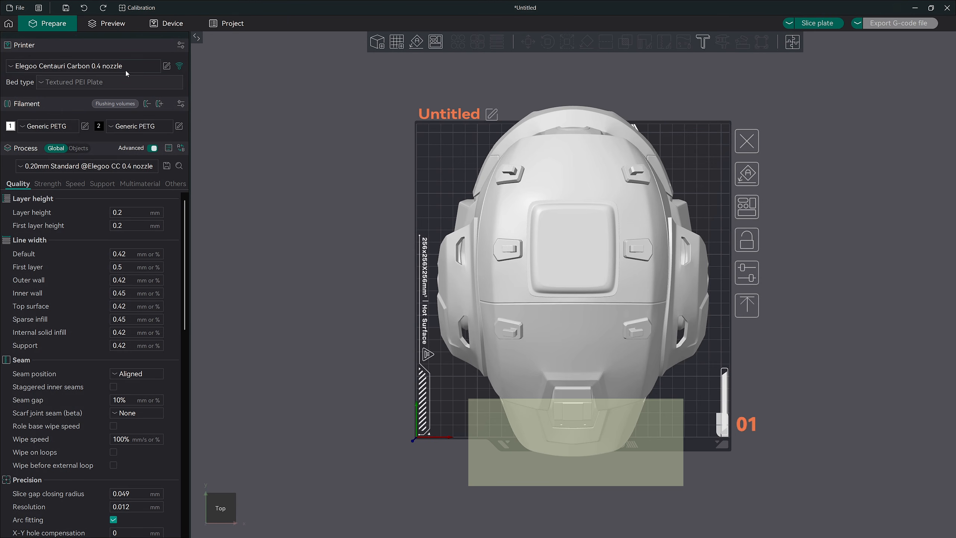
left_click(39, 7)
mouse_move(35, 34)
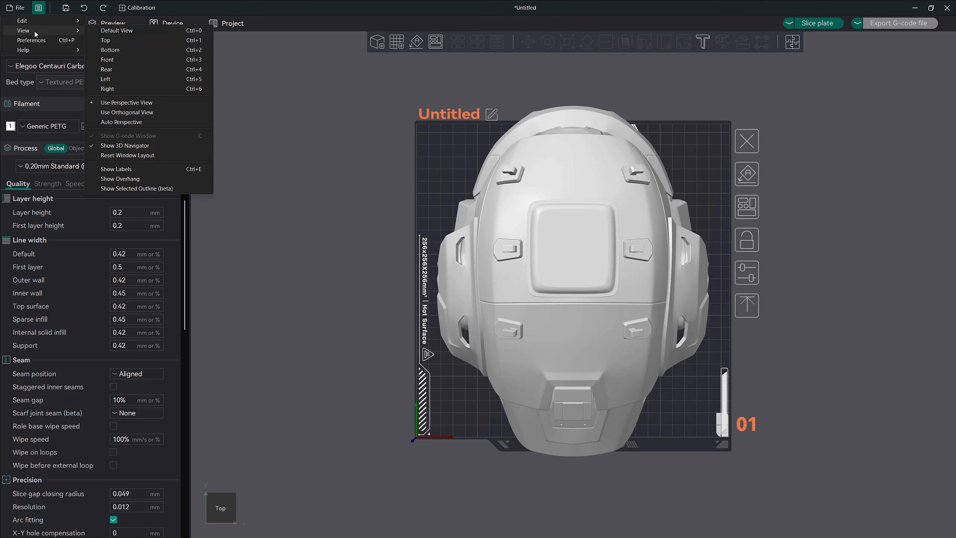
left_click(127, 112)
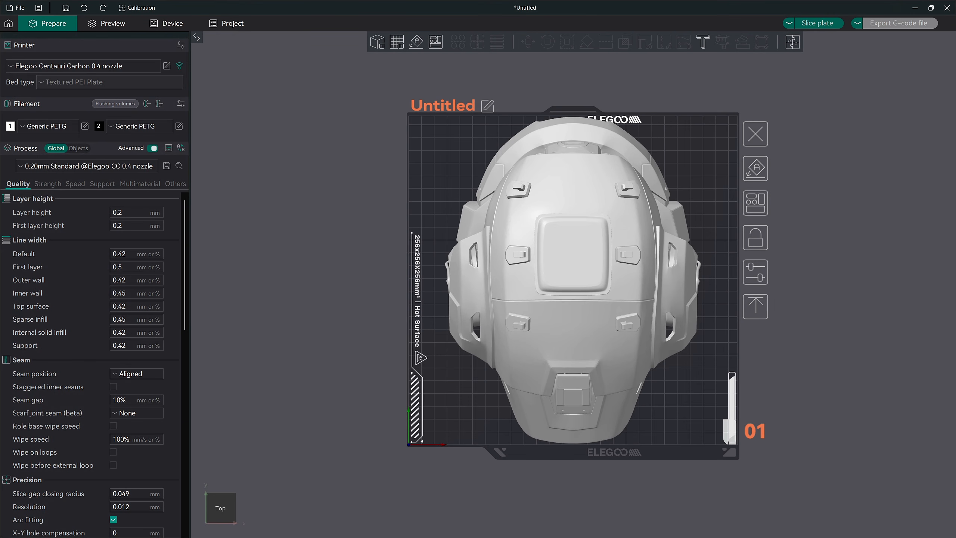
Show the name labels on the objects in the vases project
left_click(39, 7)
mouse_move(23, 31)
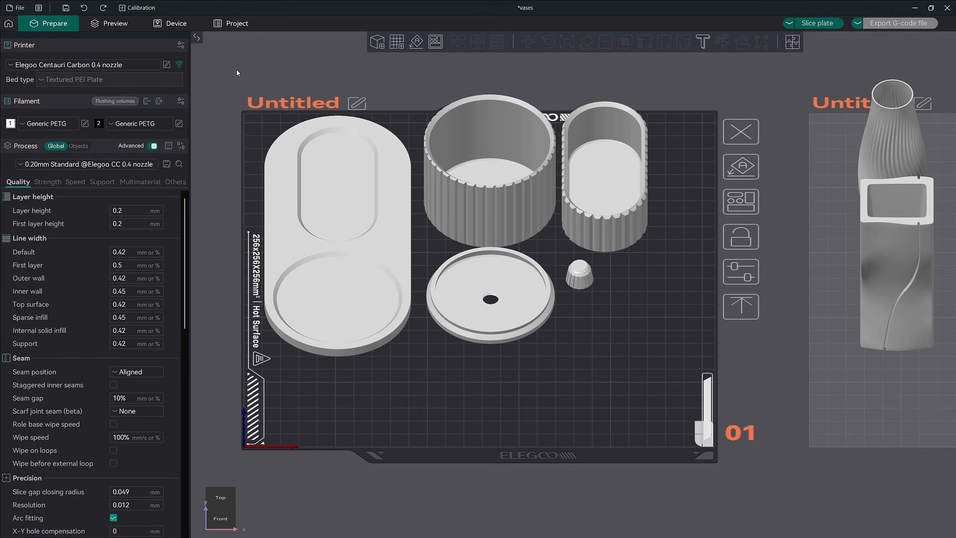
key("e")
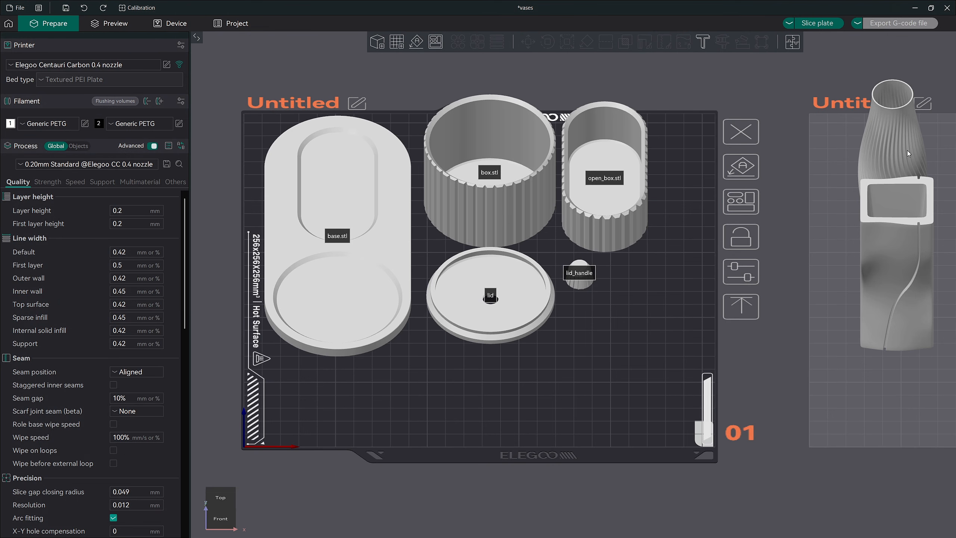
Move the twisted vase and the Shadowline.stl model from the second plate onto plate 01
left_click_drag(907, 150, 656, 282)
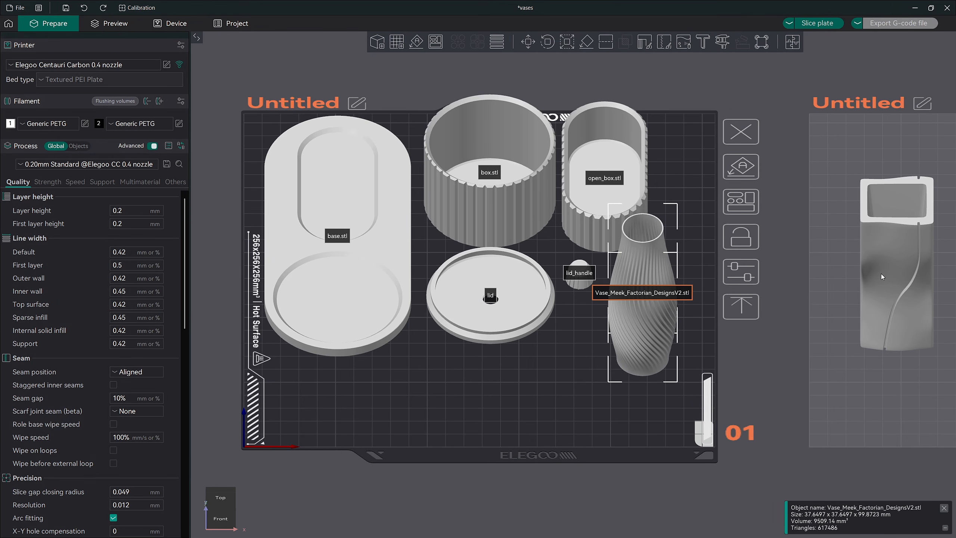
left_click_drag(881, 276, 560, 320)
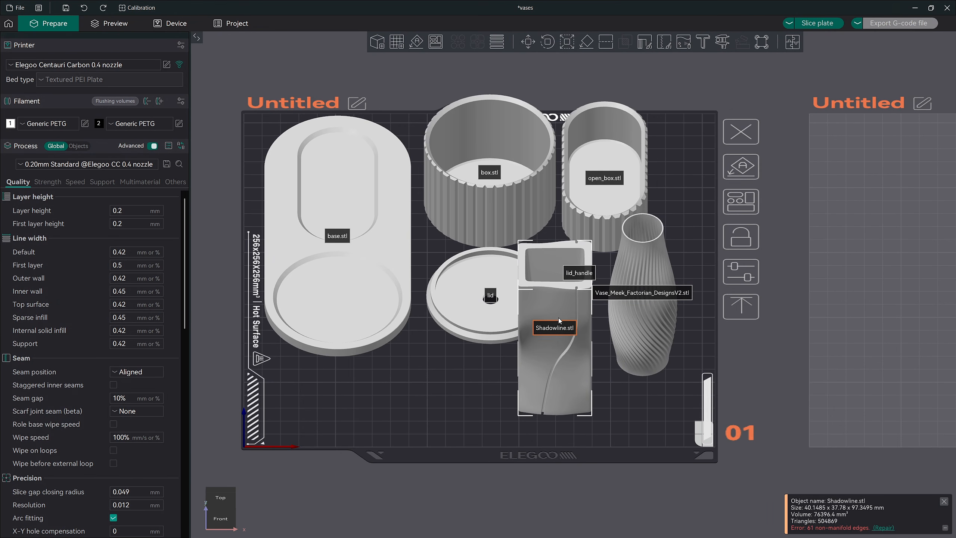
left_click(623, 387)
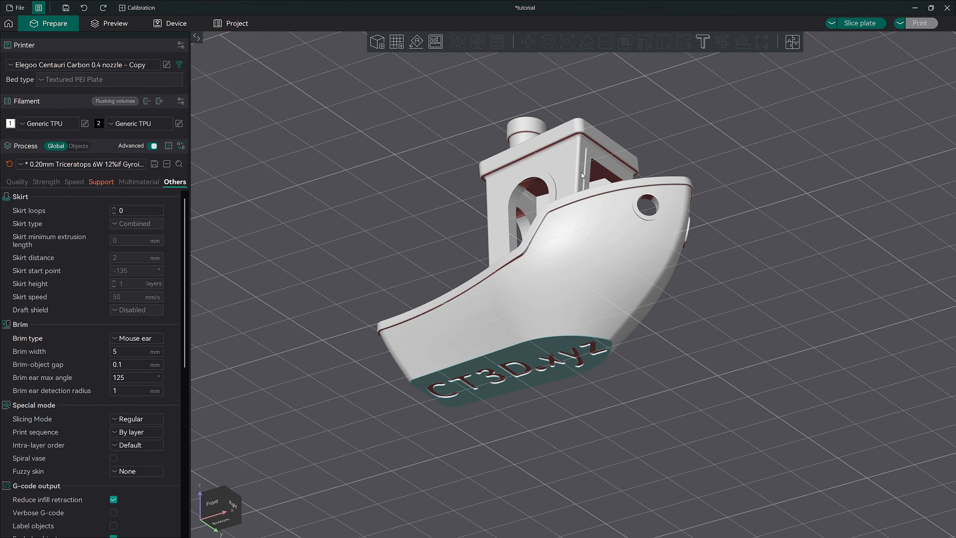
Turn off the overhang highlighting on the boat model
left_click(39, 7)
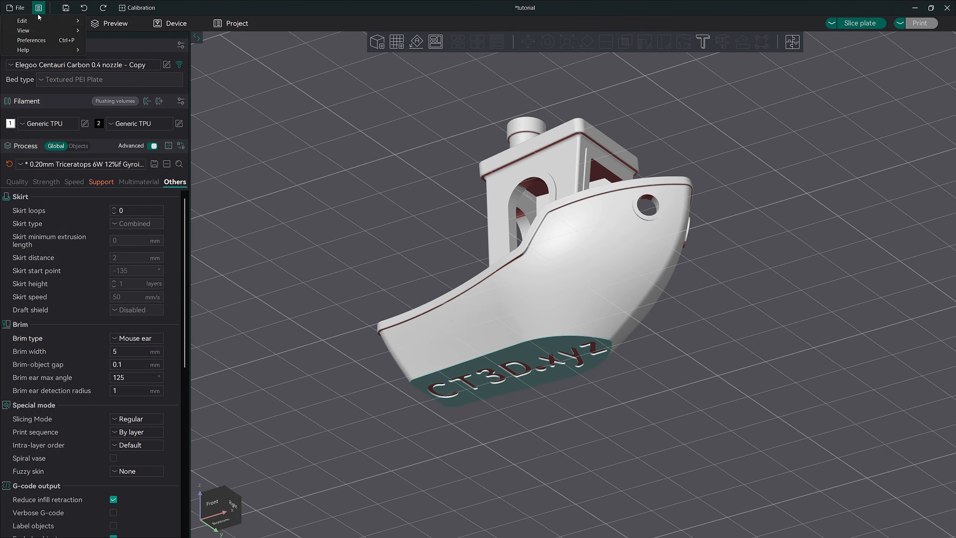
mouse_move(37, 30)
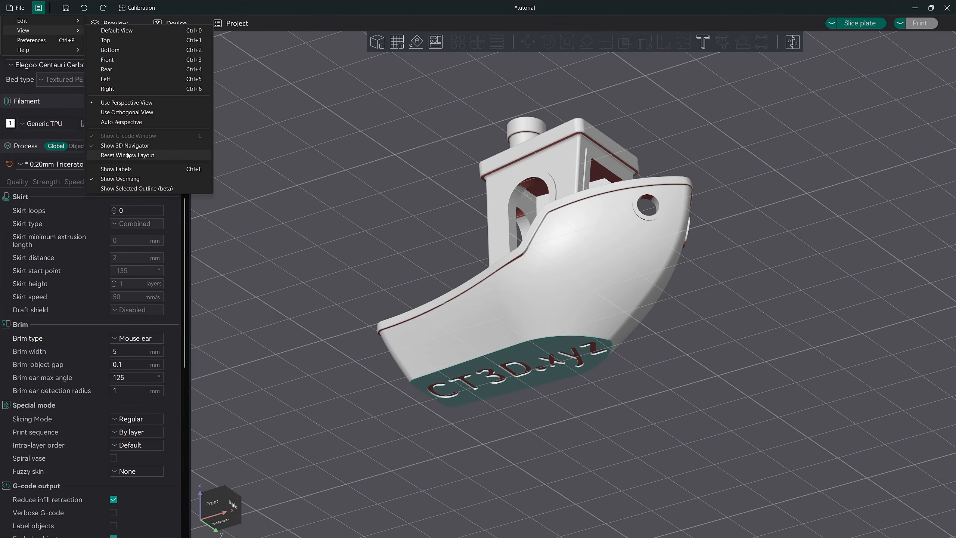
left_click(126, 179)
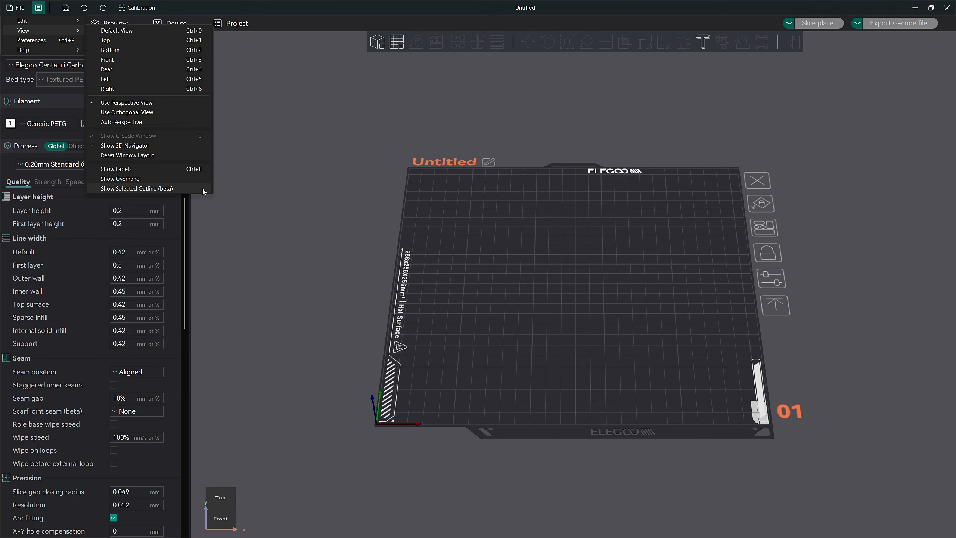
Open the preferences and review the choices for units, default page and camera style, keeping their current settings
left_click(55, 41)
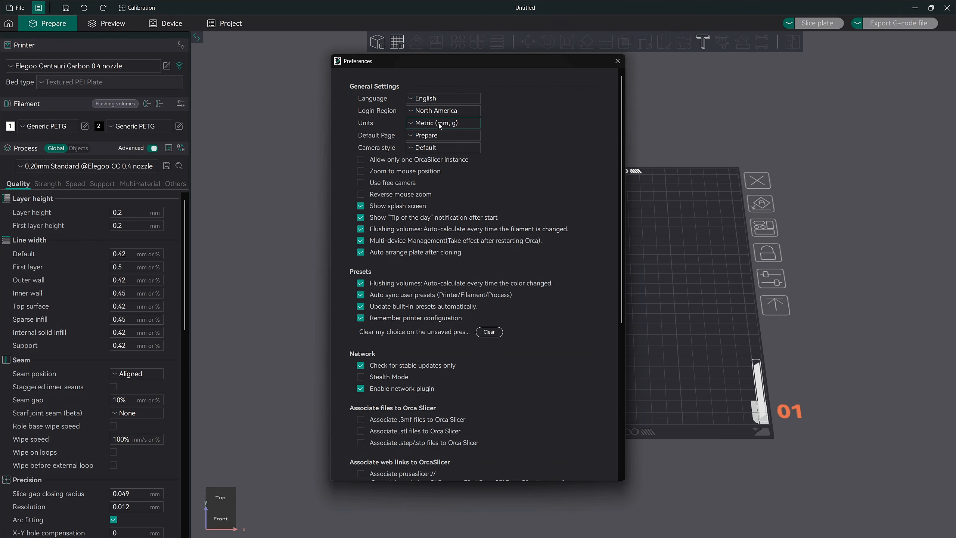
left_click(468, 123)
left_click(467, 124)
left_click(460, 135)
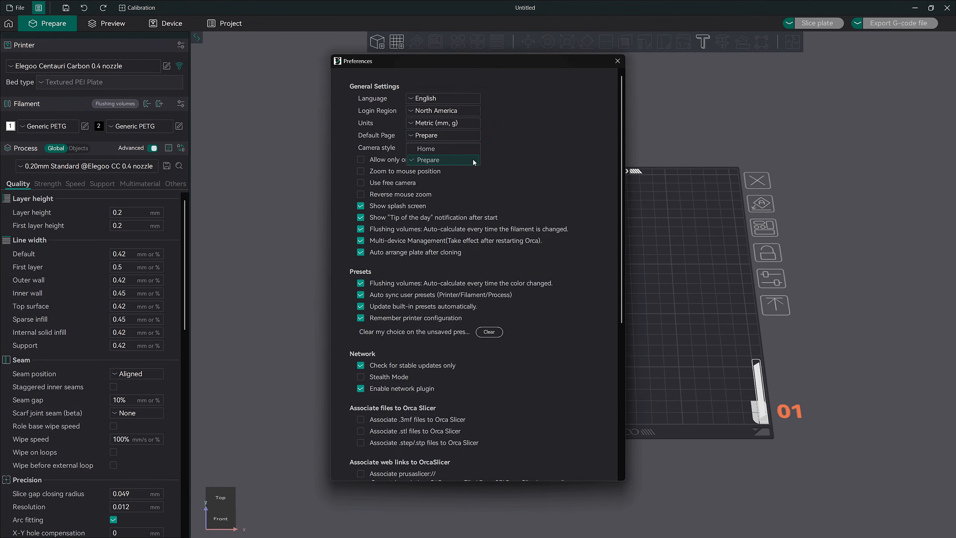
left_click(468, 138)
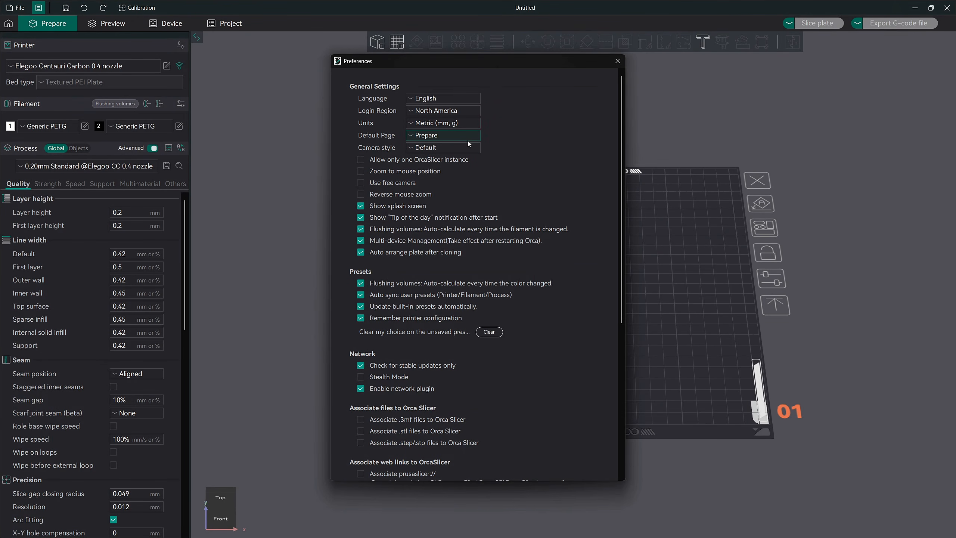
left_click(463, 149)
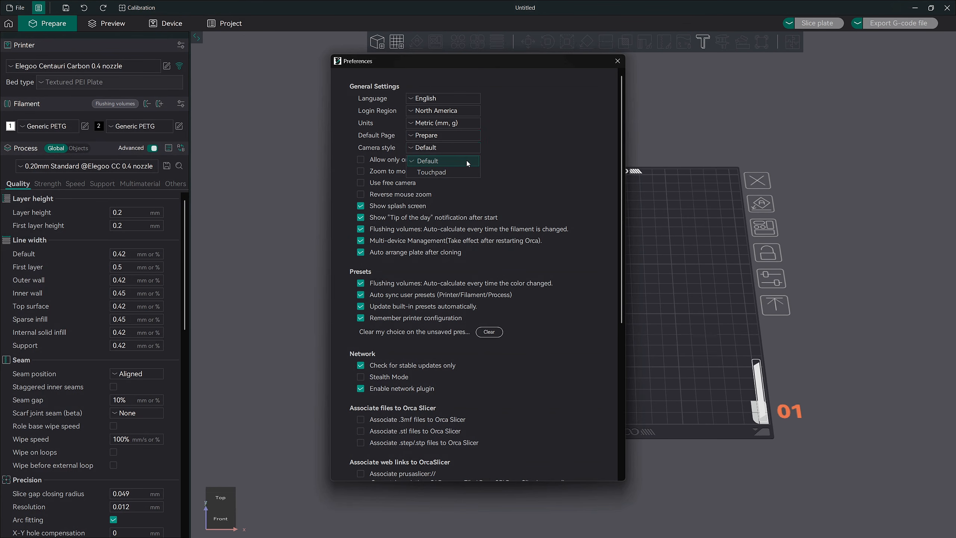
left_click(488, 151)
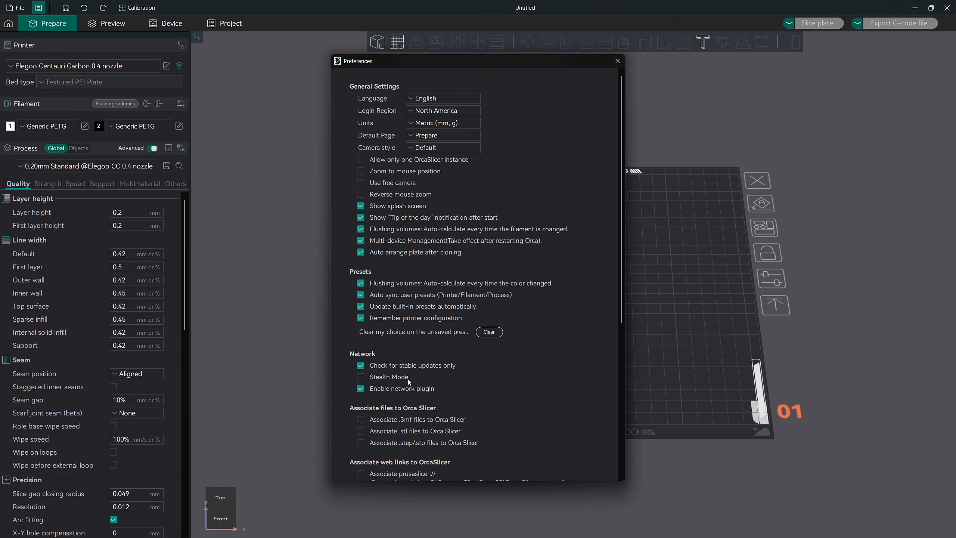
Associate .3mf, .stl and .step/.stp files and prusaslicer:// web links with OrcaSlicer in the preferences
scroll(359, 379, "down", 3)
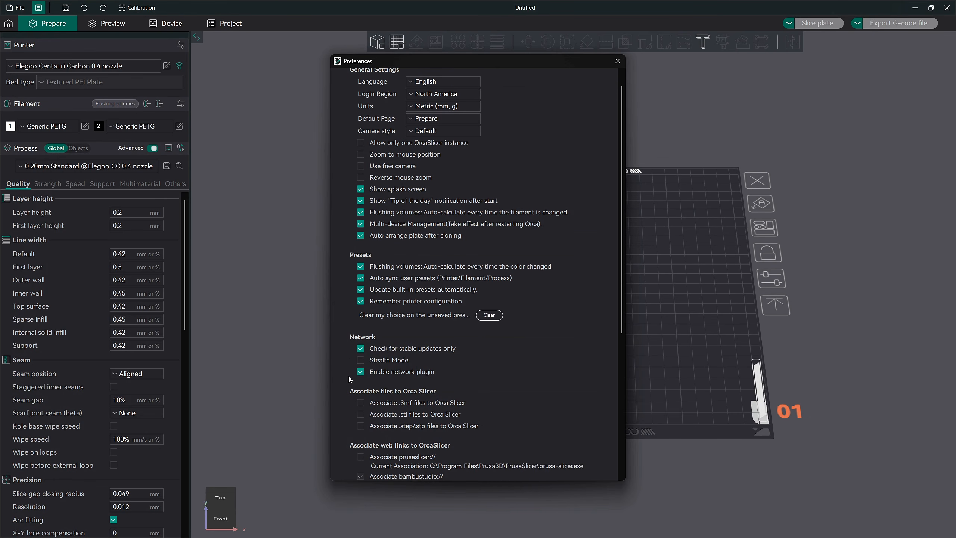
scroll(351, 379, "down", 4)
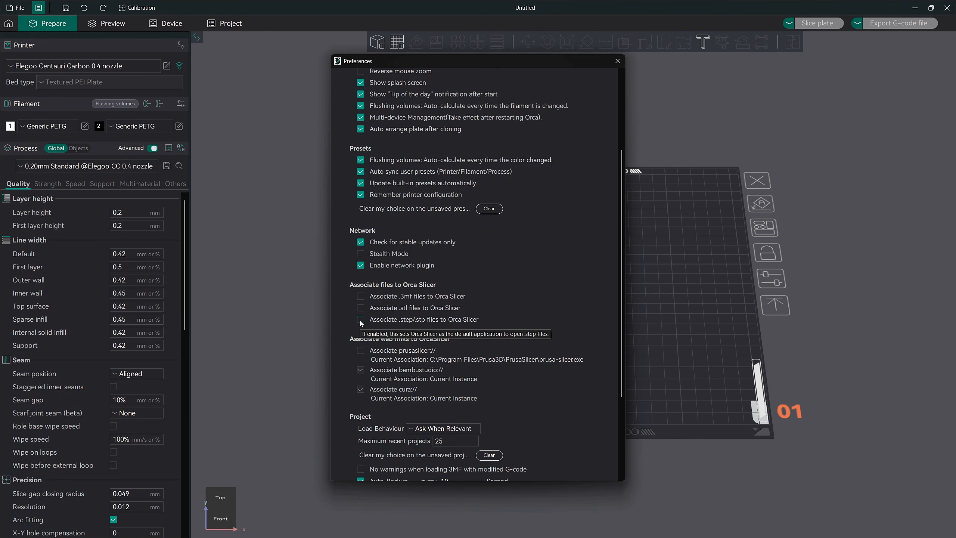
left_click(361, 320)
left_click(360, 308)
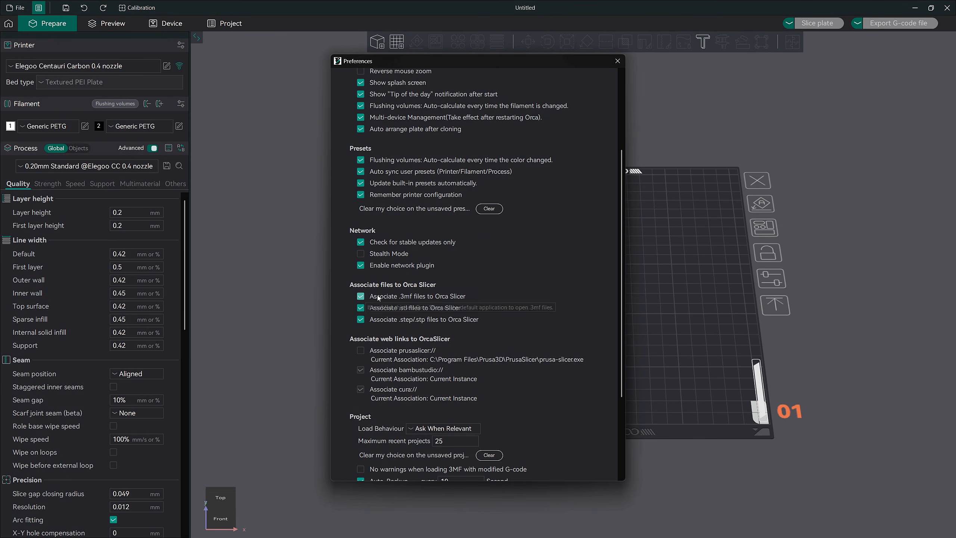
left_click(390, 297)
left_click(361, 350)
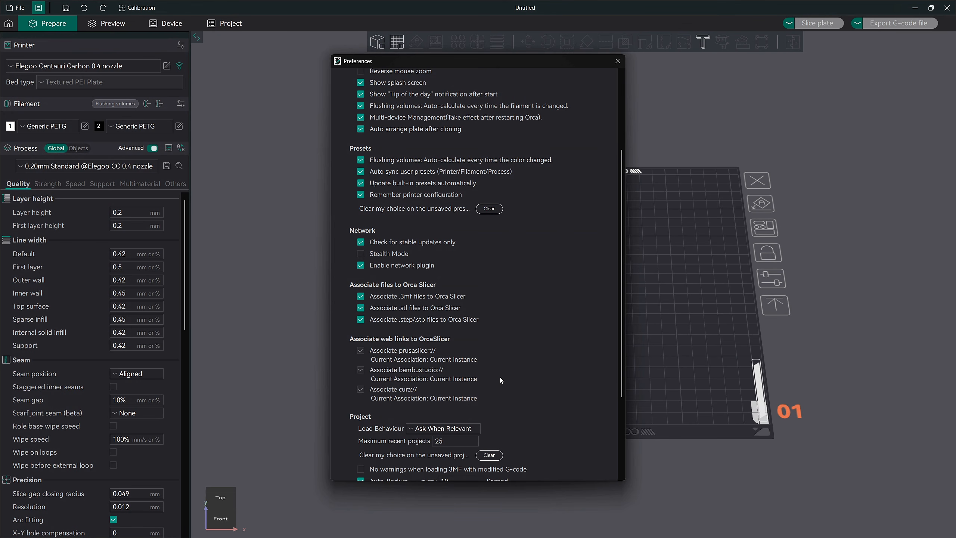
Review the remaining preferences, turn dark mode off and on again, and close the preferences
scroll(349, 394, "down", 3)
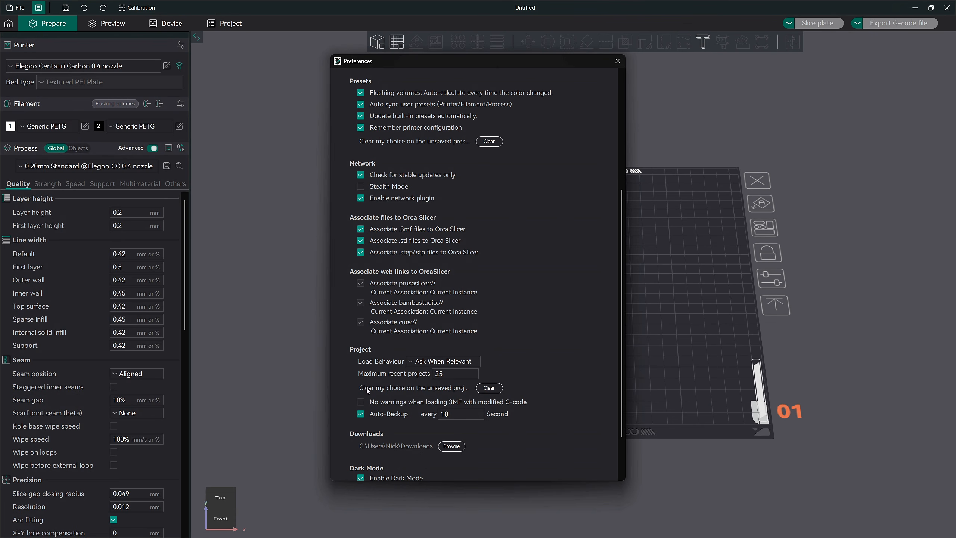
scroll(352, 389, "down", 1)
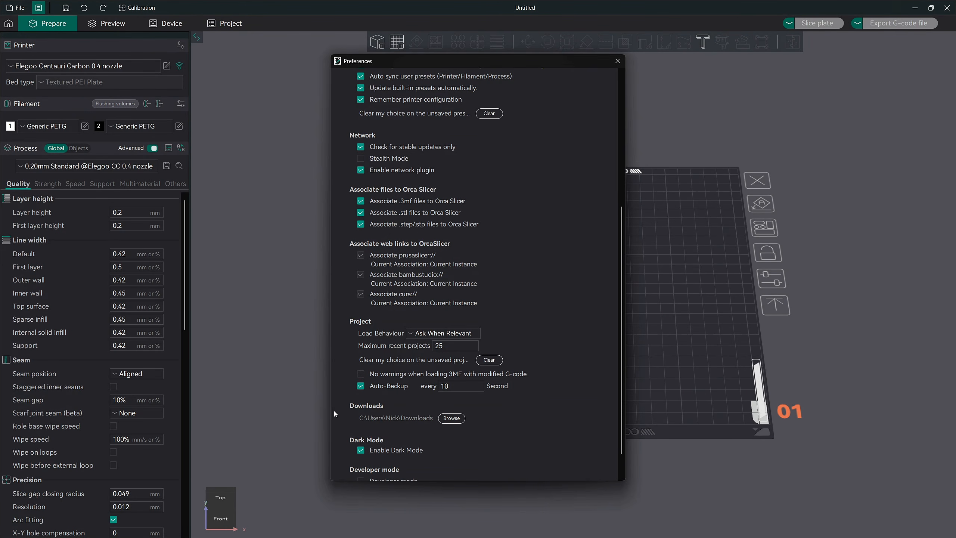
scroll(350, 422, "down", 2)
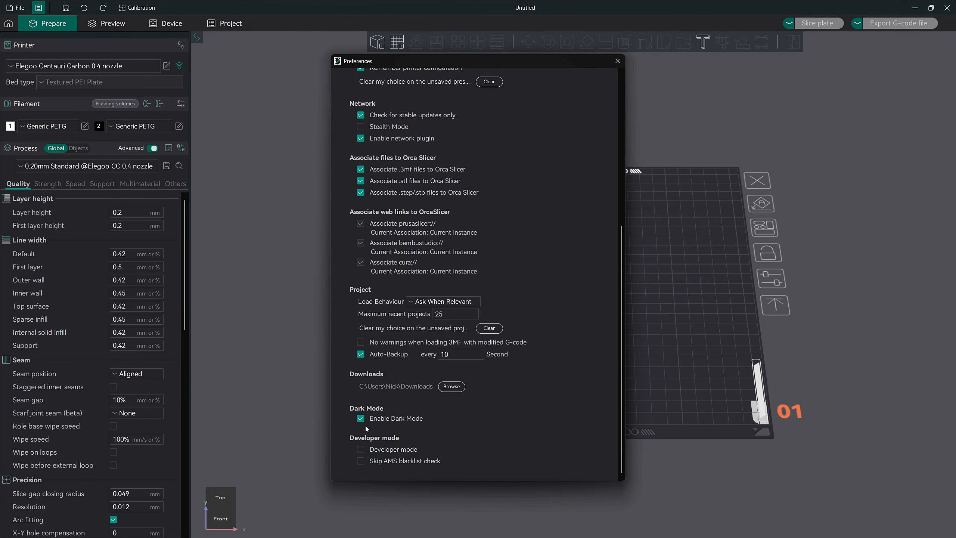
left_click(361, 418)
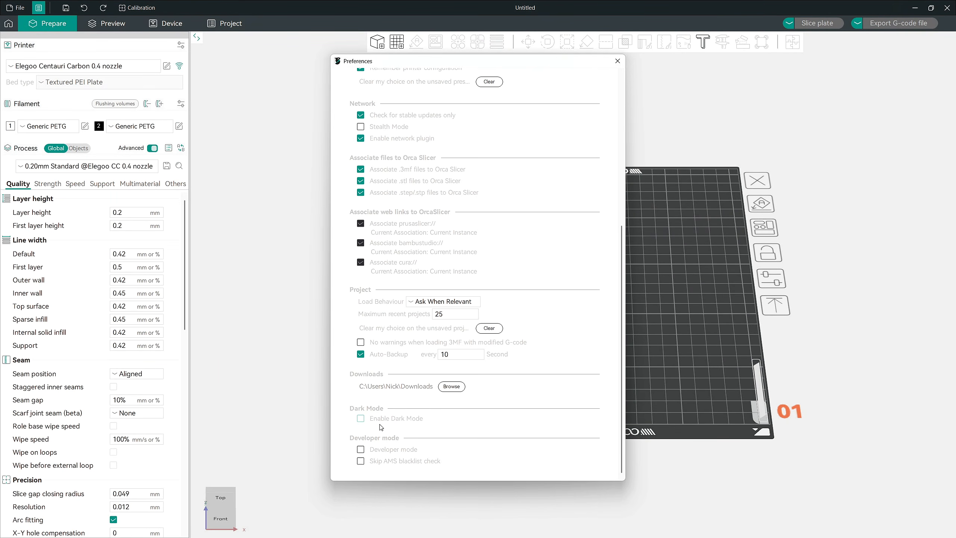
left_click(361, 418)
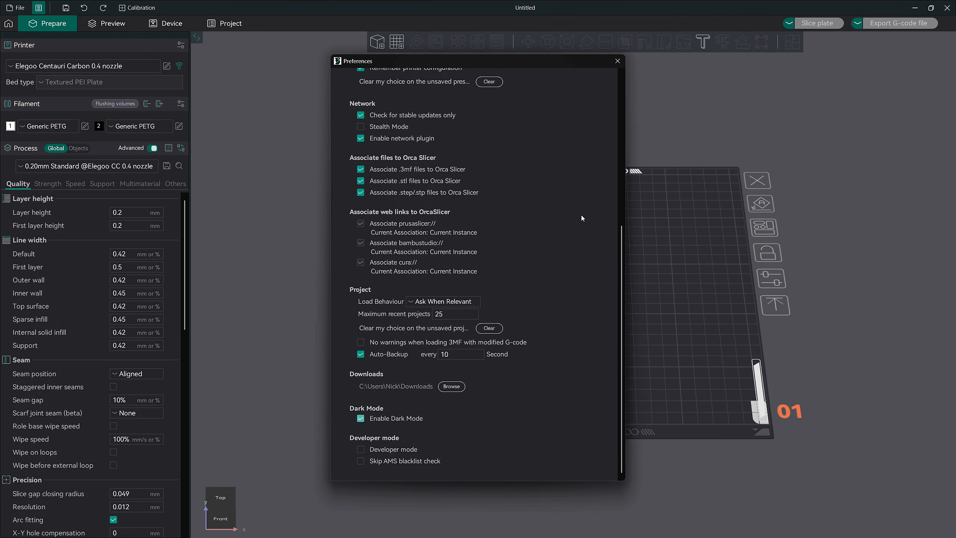
left_click(617, 61)
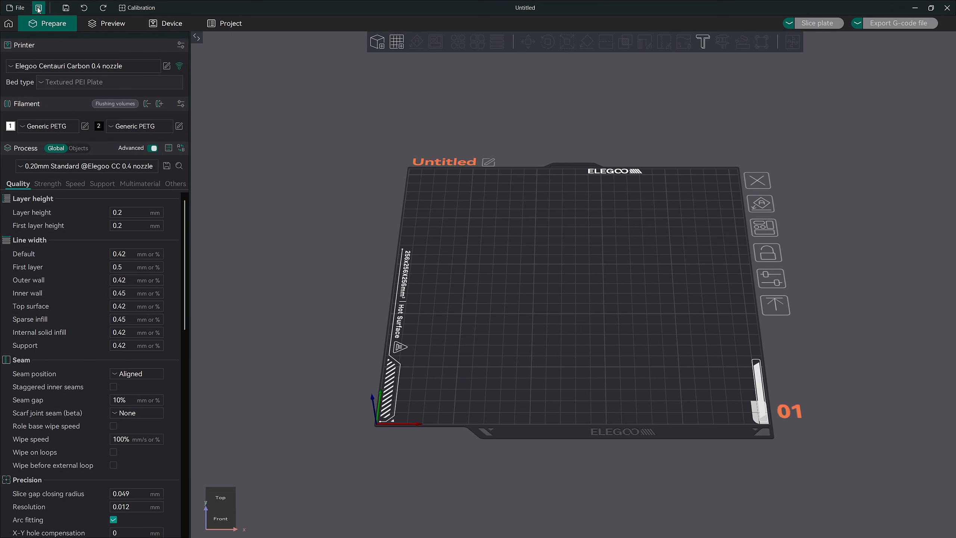
Review the keyboard shortcuts for Global, Prepare, Toolbar, Objects list and Preview, and close the list
left_click(39, 9)
mouse_move(48, 49)
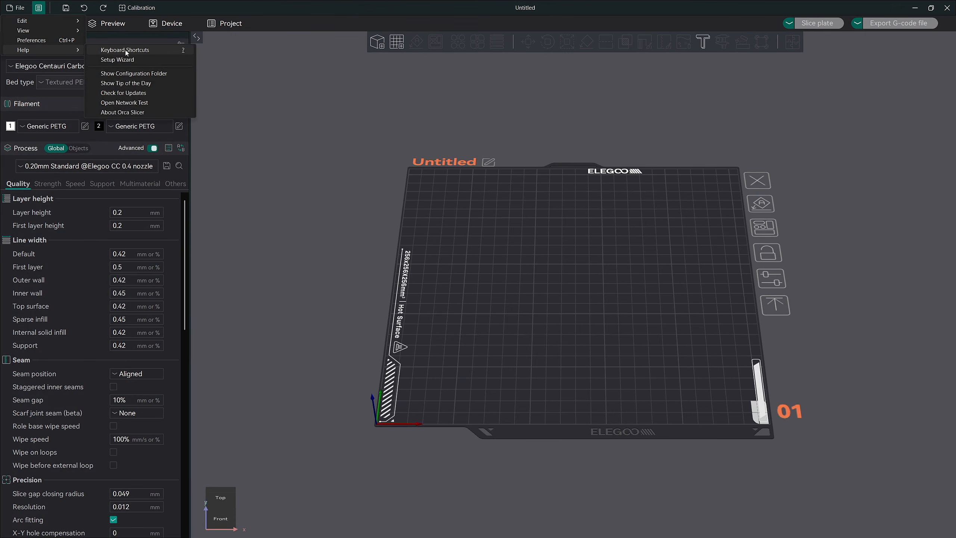
left_click(167, 51)
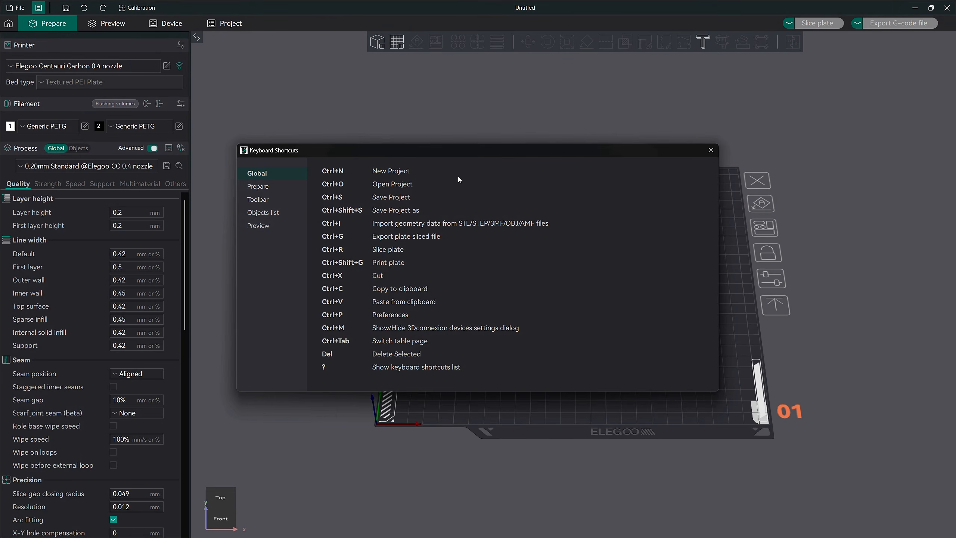
left_click(269, 187)
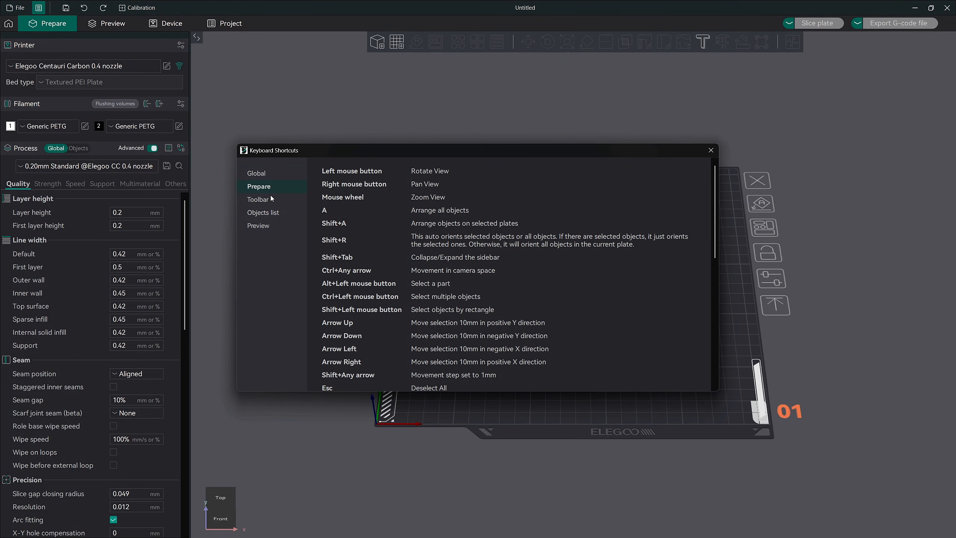
left_click(267, 200)
left_click(271, 213)
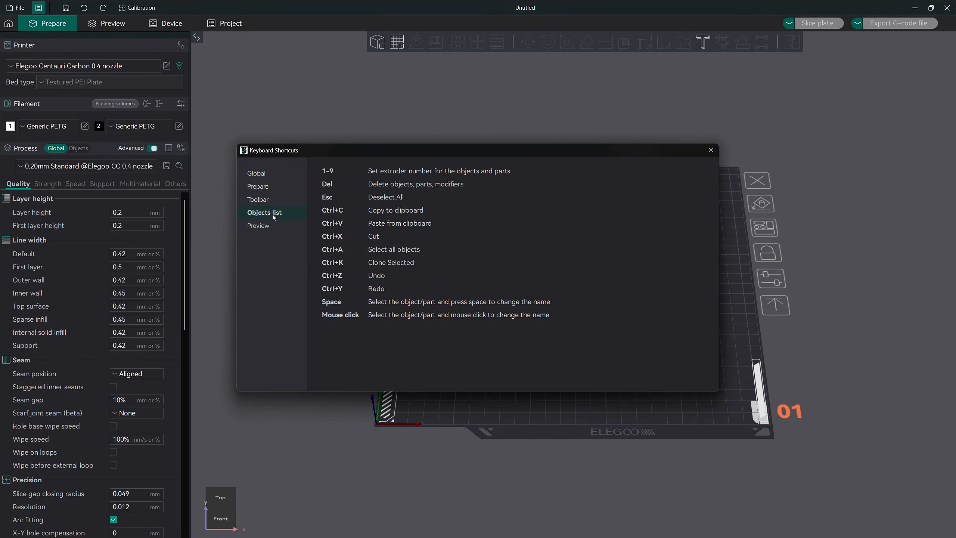
left_click(267, 225)
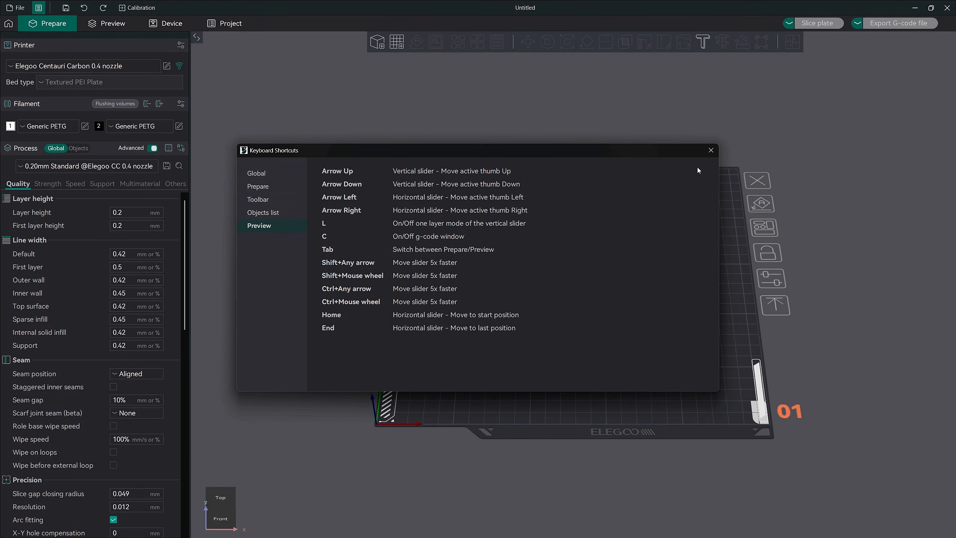
left_click(710, 151)
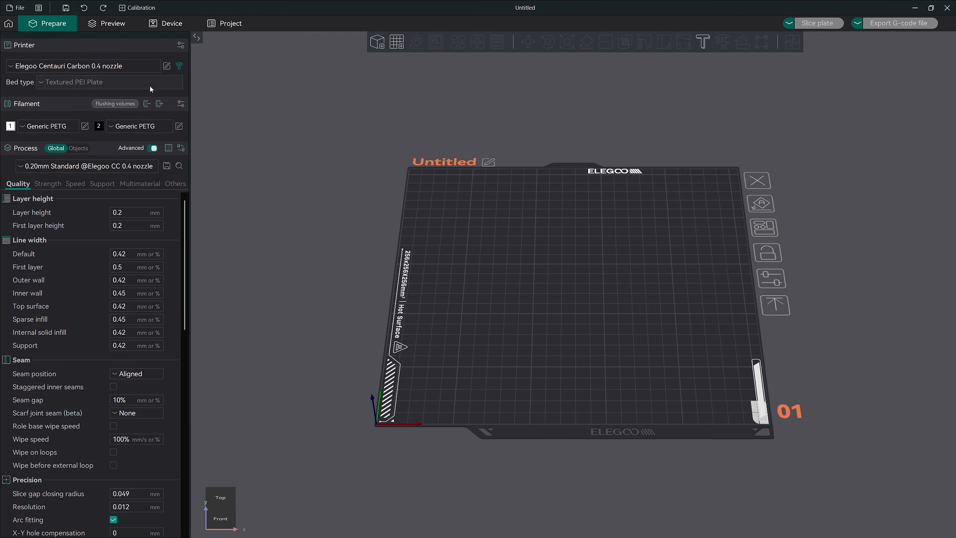
left_click(40, 11)
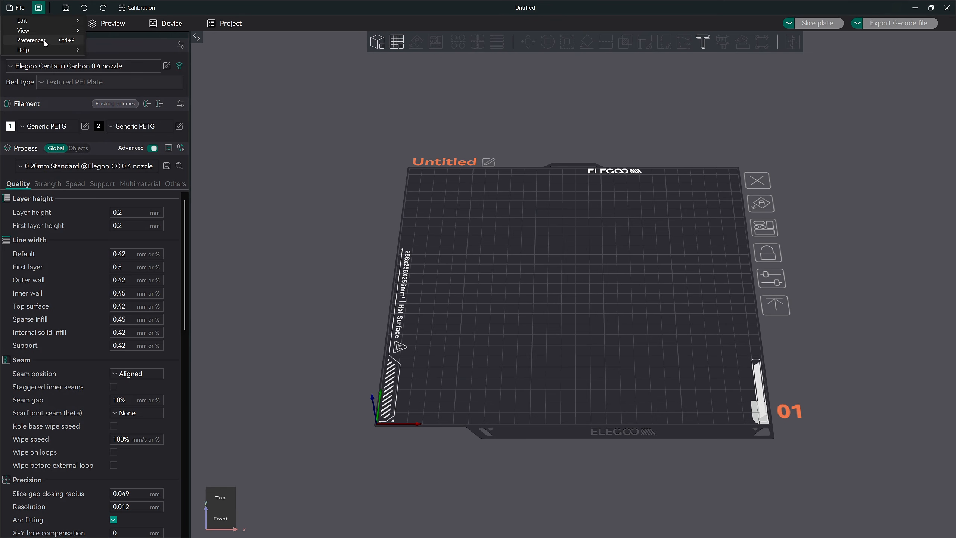
mouse_move(44, 49)
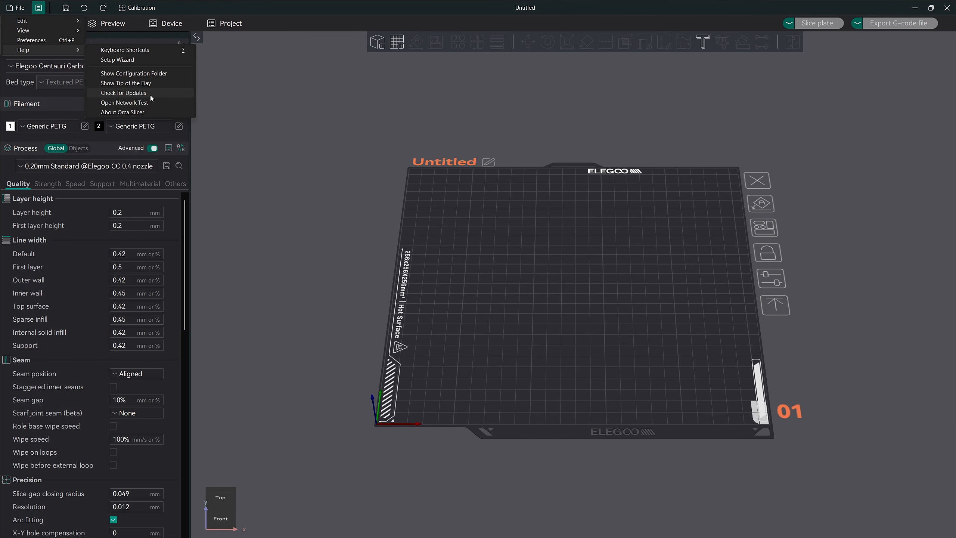
left_click(62, 9)
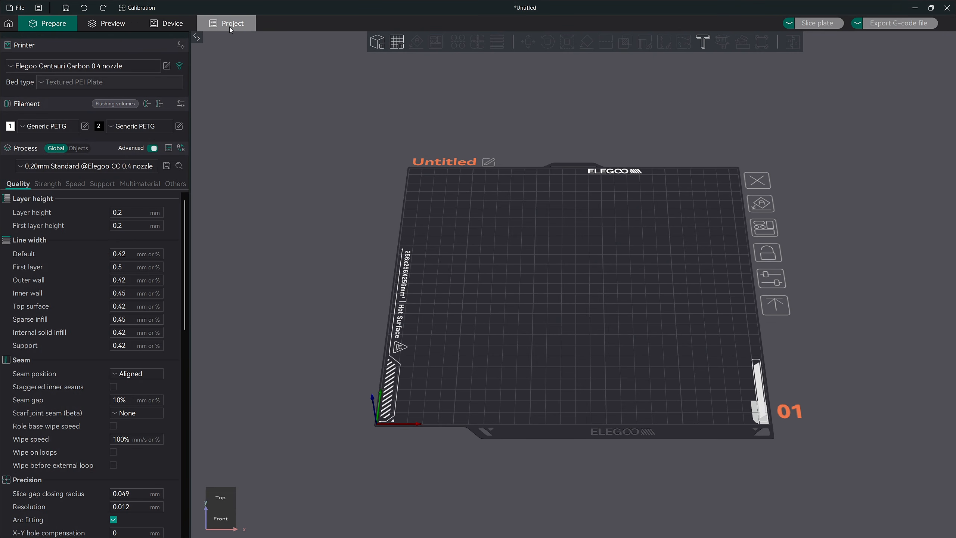
Switch the printer to Bambu Lab A1 0.4 nozzle and back to Elegoo Centauri Carbon 0.4 nozzle
left_click(122, 66)
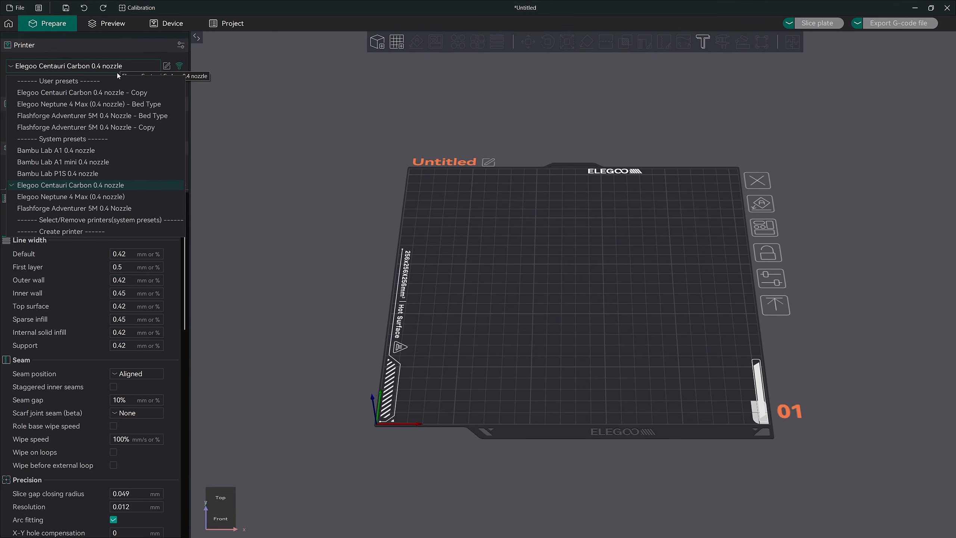
left_click(87, 151)
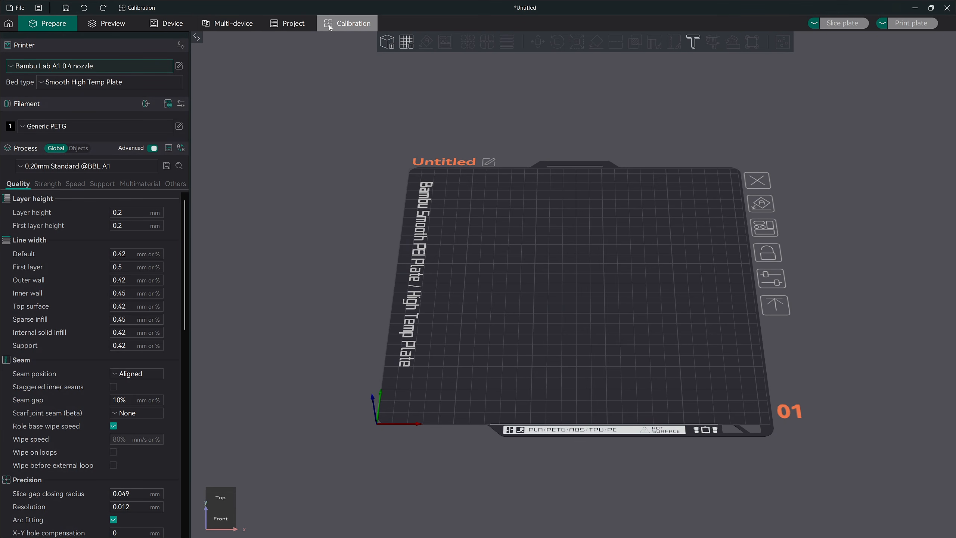
left_click(153, 66)
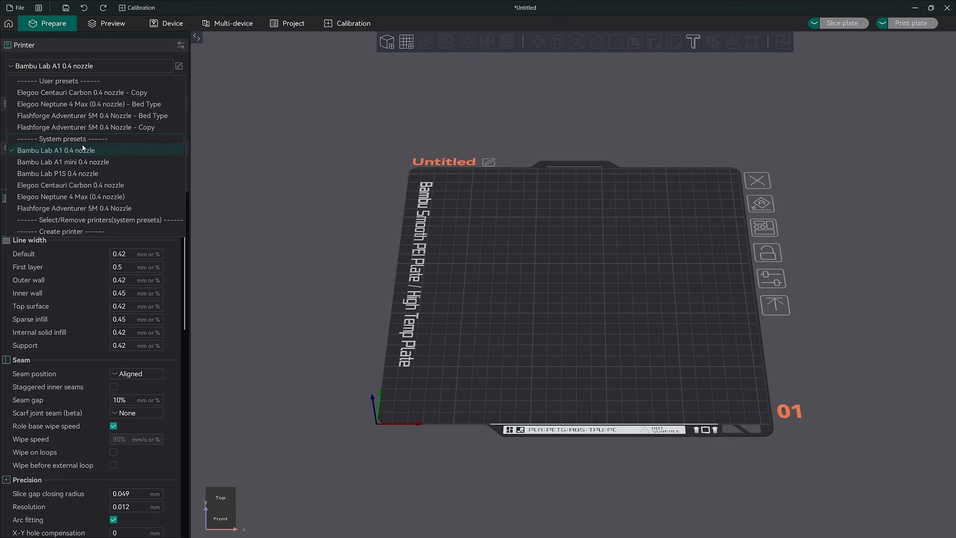
left_click(75, 186)
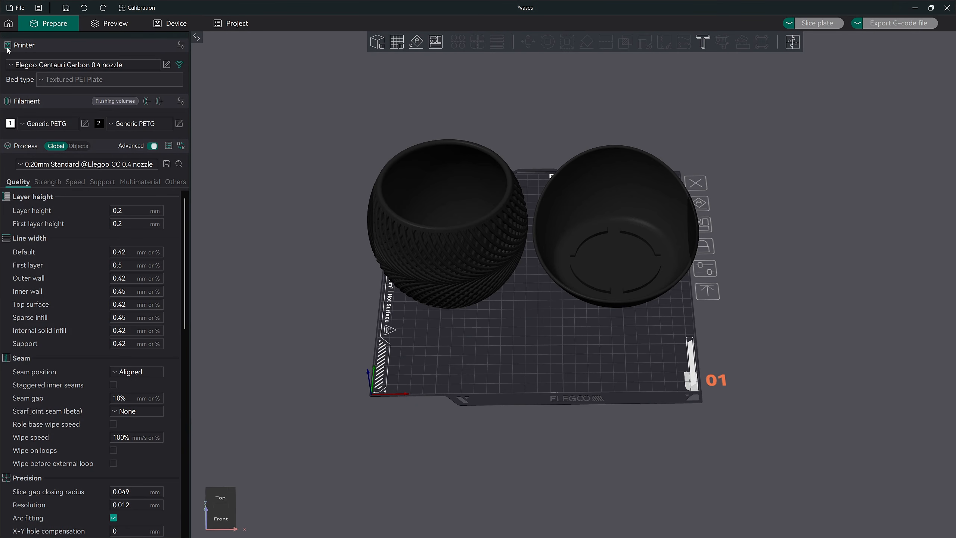
Look over the recently opened projects on the home page and return to the plate of the vases project
left_click(9, 26)
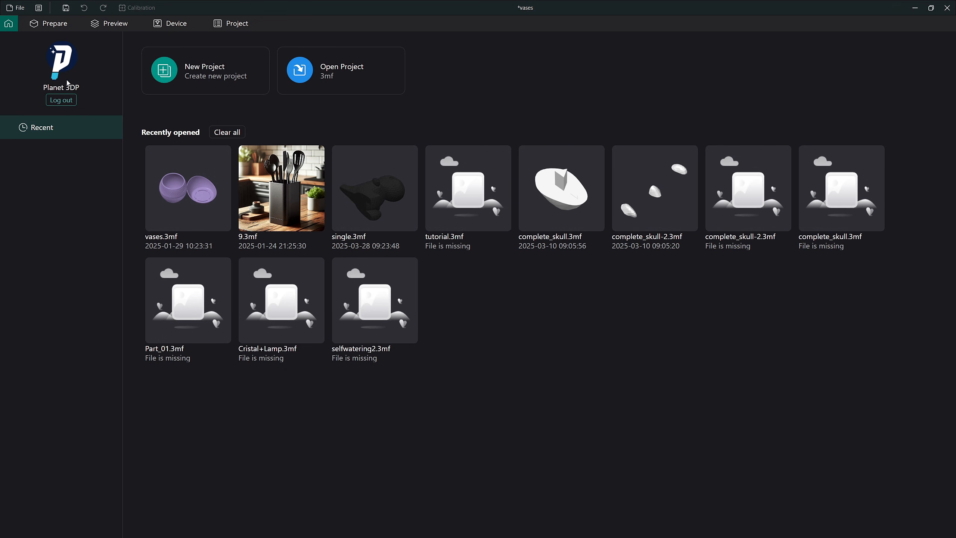
left_click(56, 26)
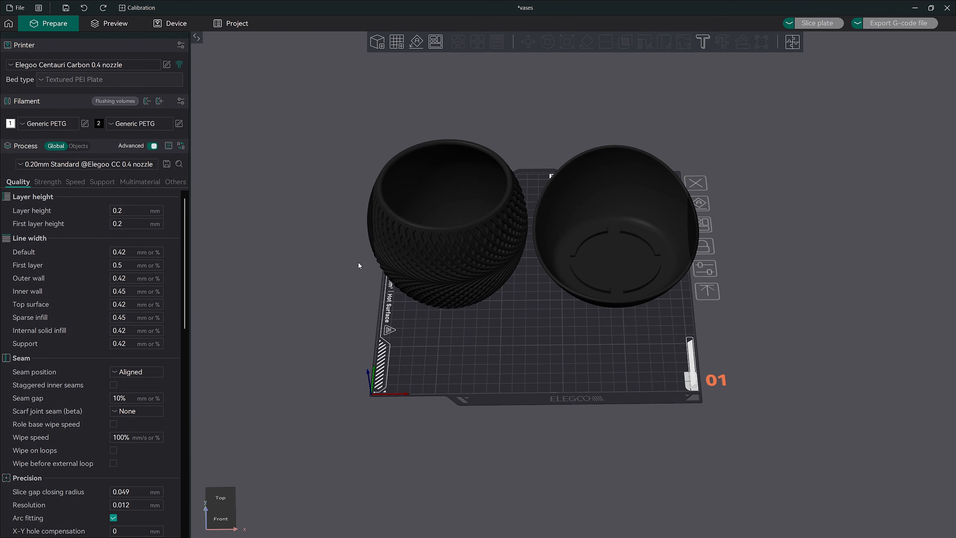
Select the textured drift_planter.stl vase on plate 01 and move it slightly toward the plate's front edge
left_click_drag(358, 263, 401, 239)
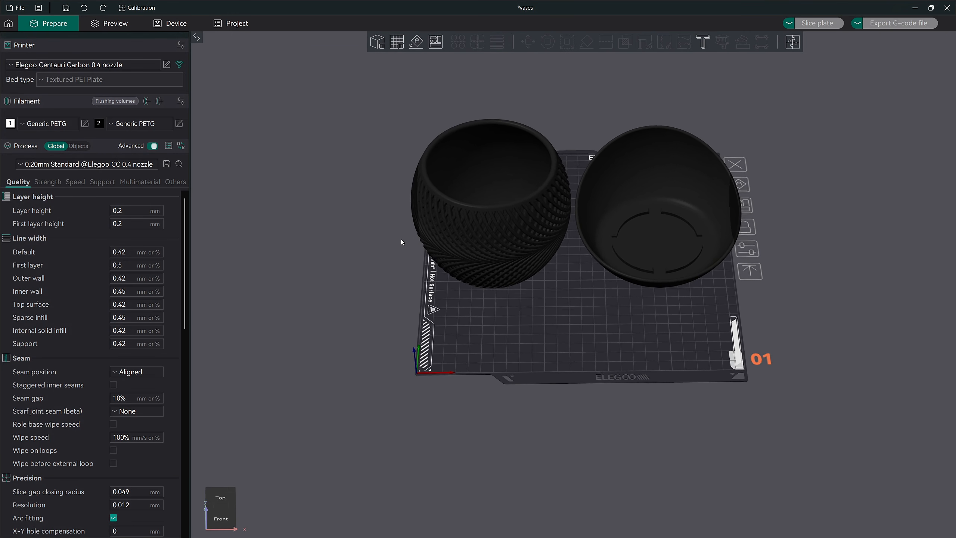
middle_click_drag(401, 239, 369, 261)
mouse_move(373, 267)
left_mouse_down()
mouse_move(365, 274)
mouse_move(374, 275)
mouse_move(370, 264)
left_mouse_up()
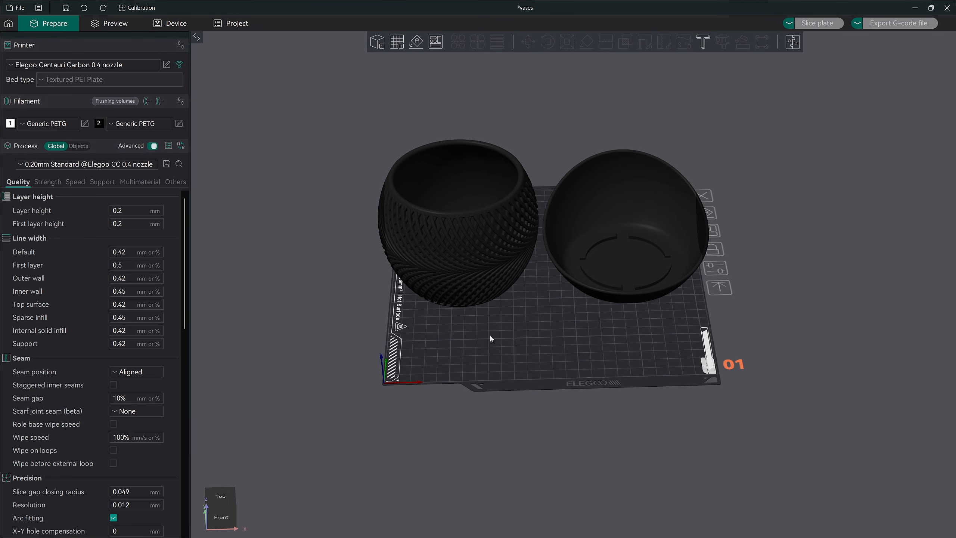
scroll(541, 235, "up", 5)
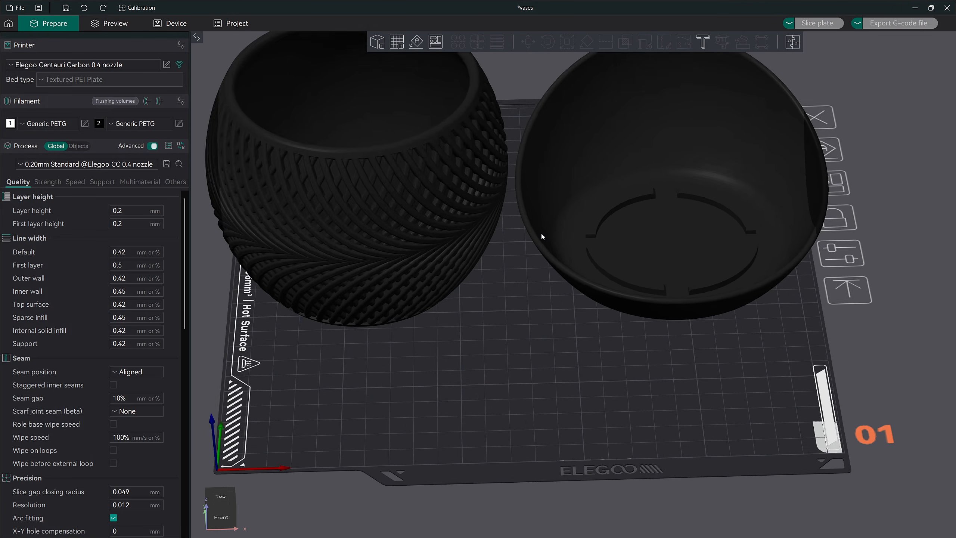
scroll(440, 152, "down", 8)
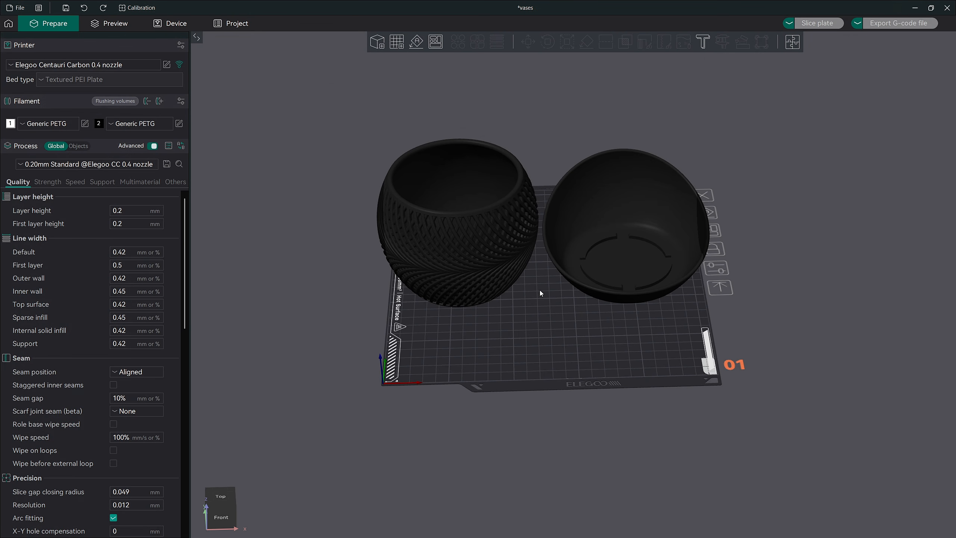
left_click(493, 240)
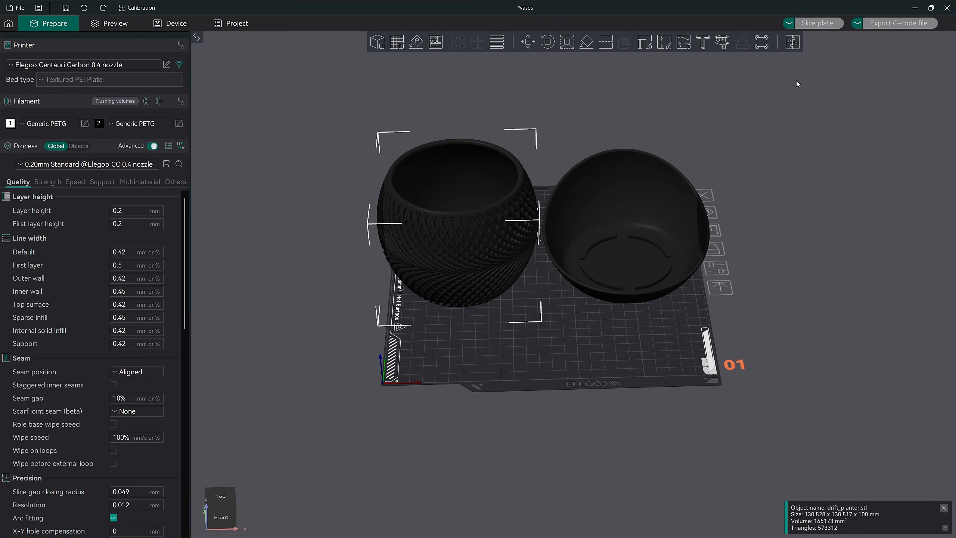
mouse_move(464, 236)
left_mouse_down()
mouse_move(402, 209)
mouse_move(299, 227)
mouse_move(285, 258)
mouse_move(365, 241)
mouse_move(476, 243)
mouse_move(462, 249)
left_mouse_up()
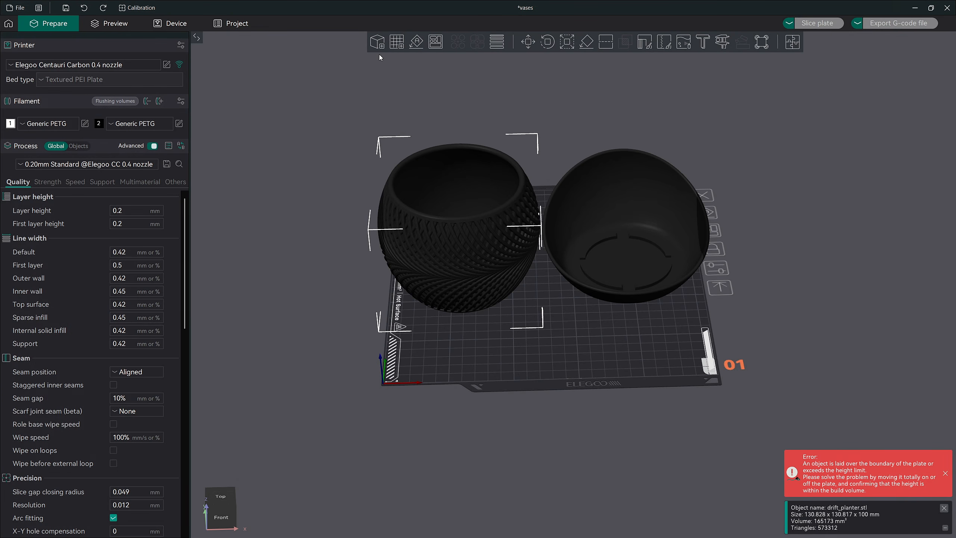
left_click(19, 8)
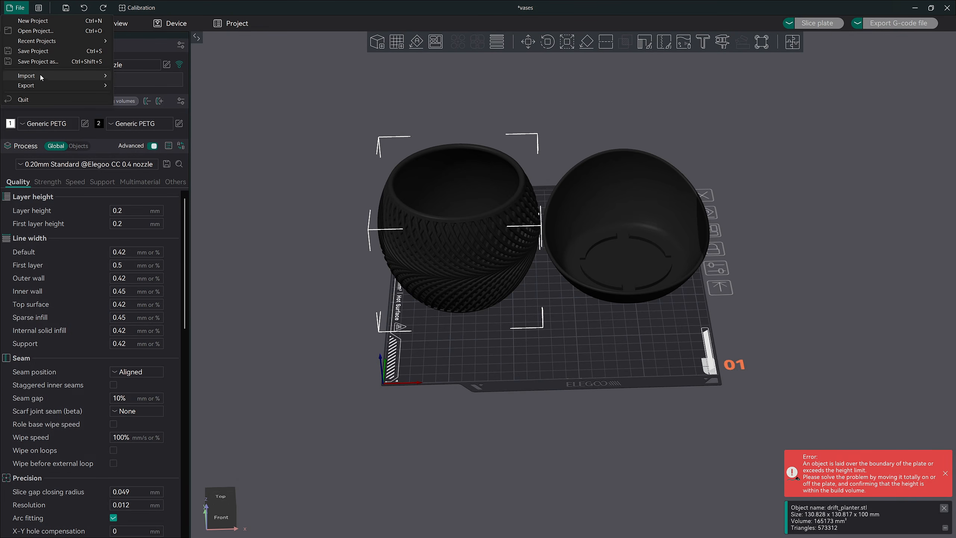
mouse_move(41, 78)
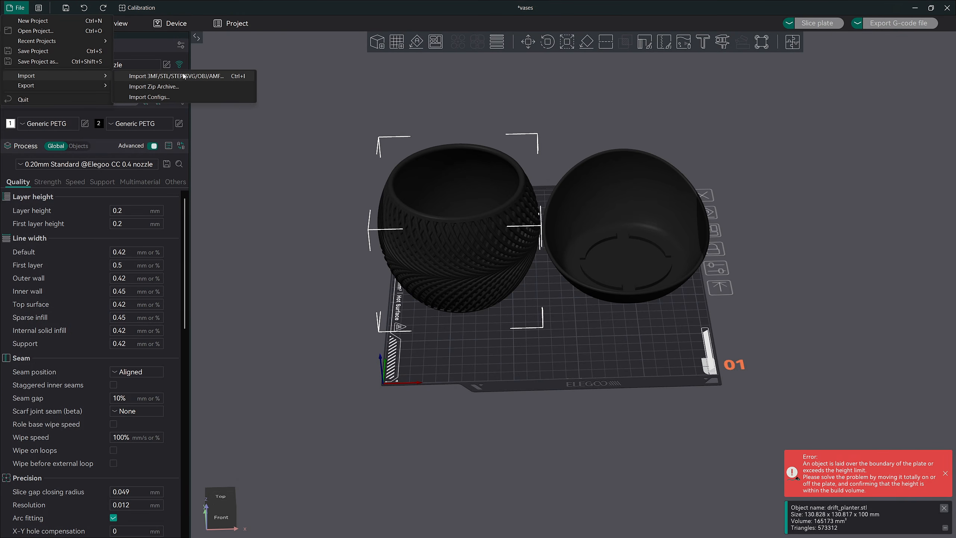
left_click(371, 59)
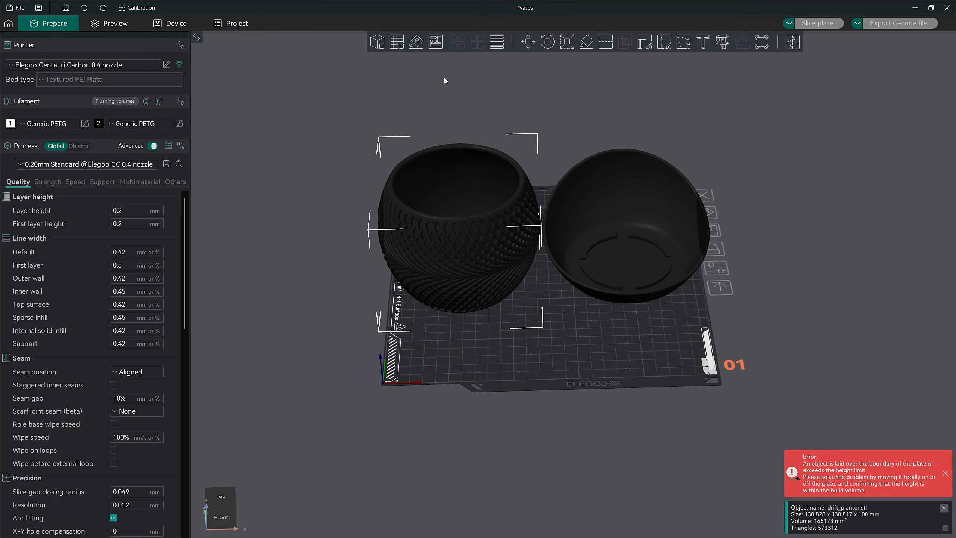
Add a second, empty build plate to the vases project
left_click(397, 43)
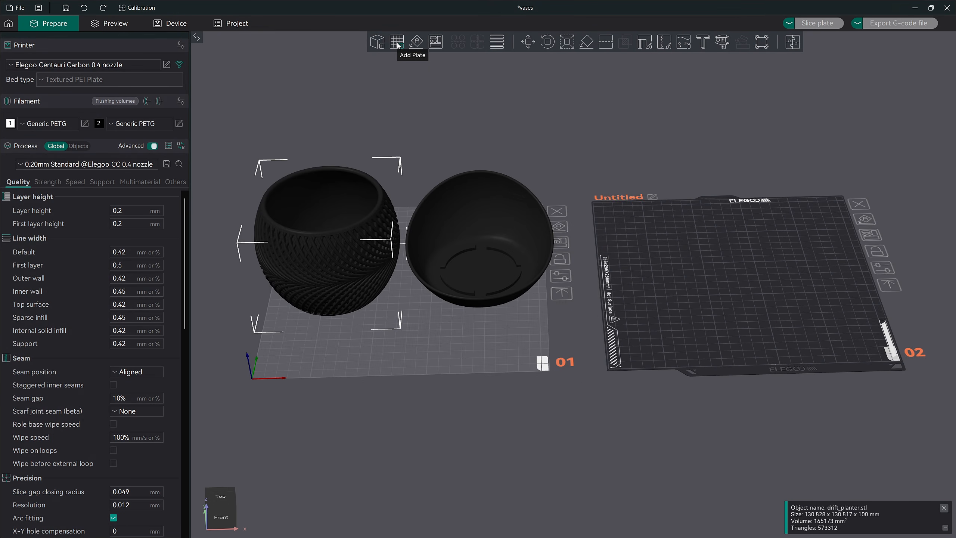
Move the dirft_plate.stl dish from plate 01 onto the empty plate 02
left_click_drag(478, 274, 740, 270)
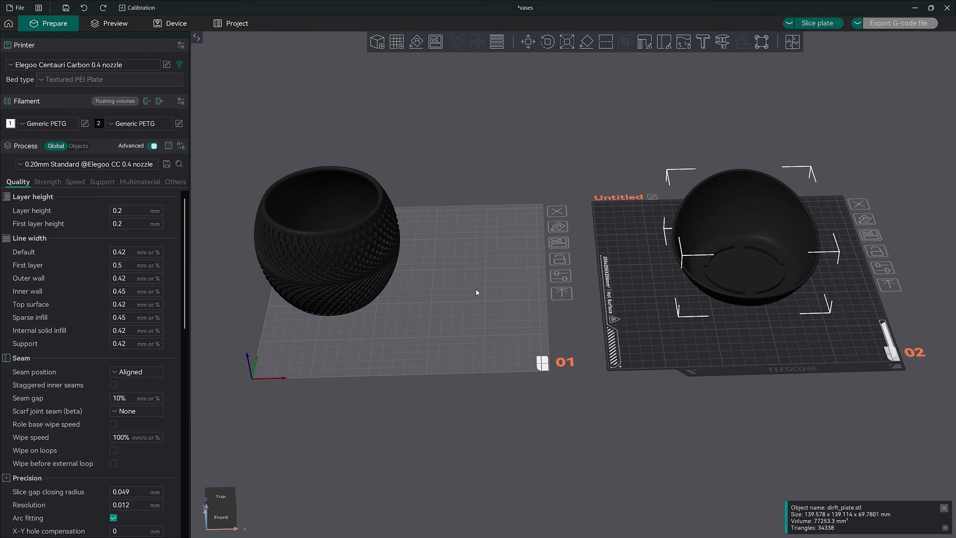
Try to center the dish on plate 02 while plate 01 is the active plate, and undo the move
left_click(477, 292)
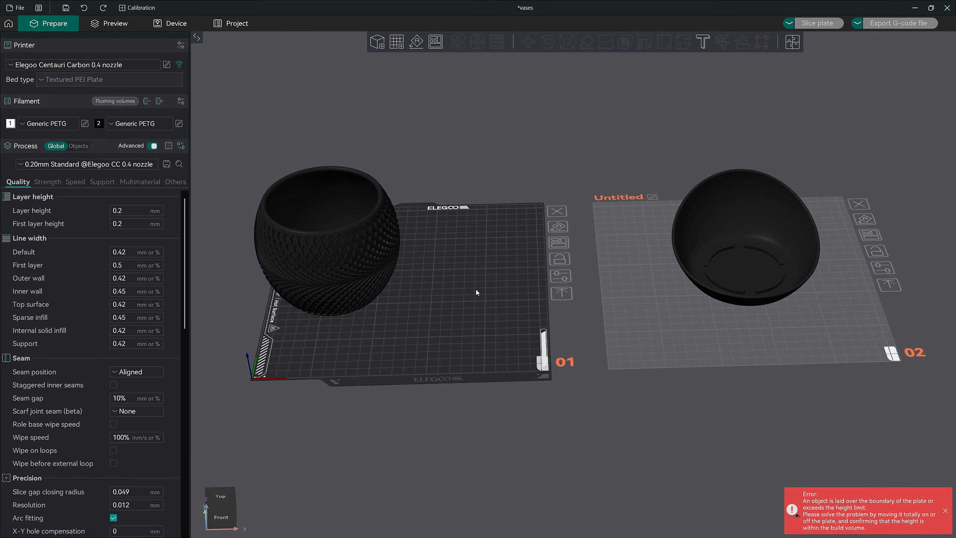
left_click(740, 237)
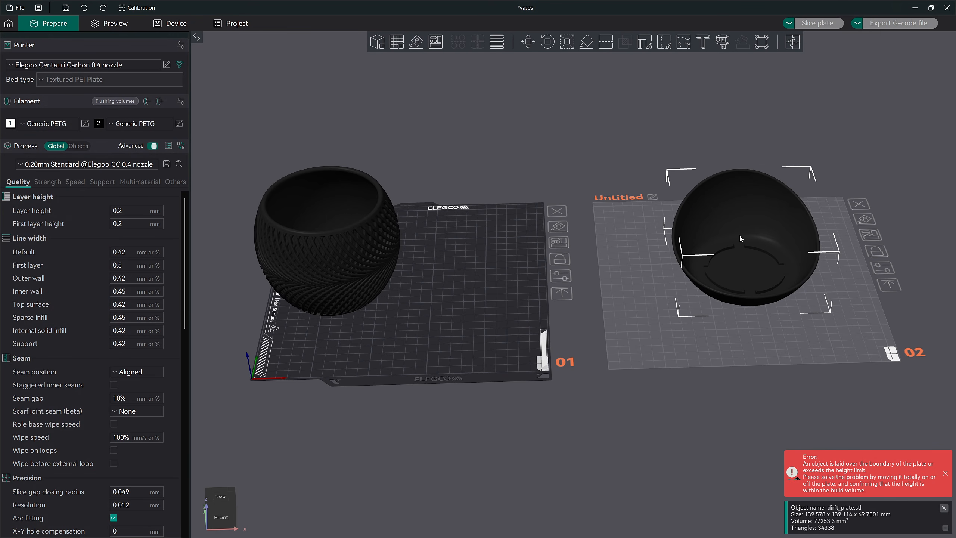
right_click(740, 236)
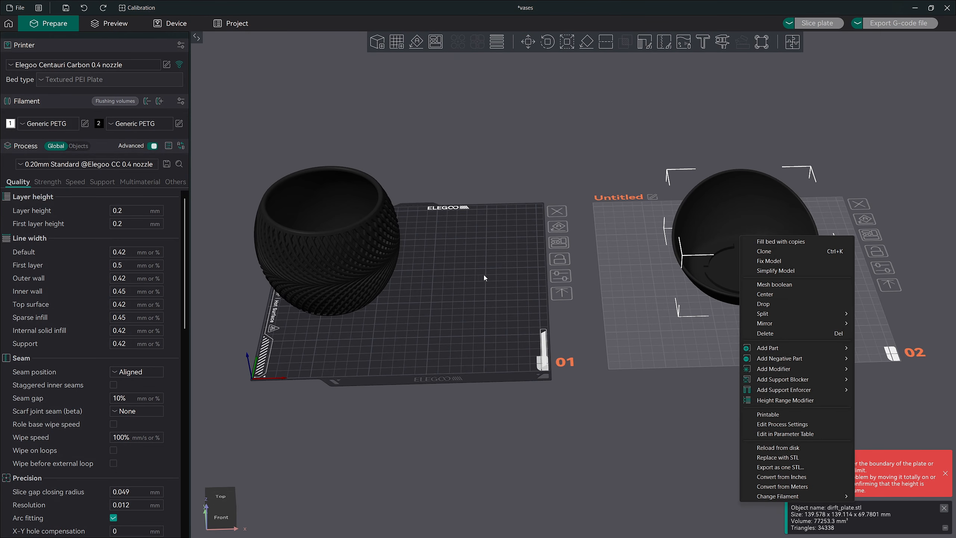
left_click(780, 296)
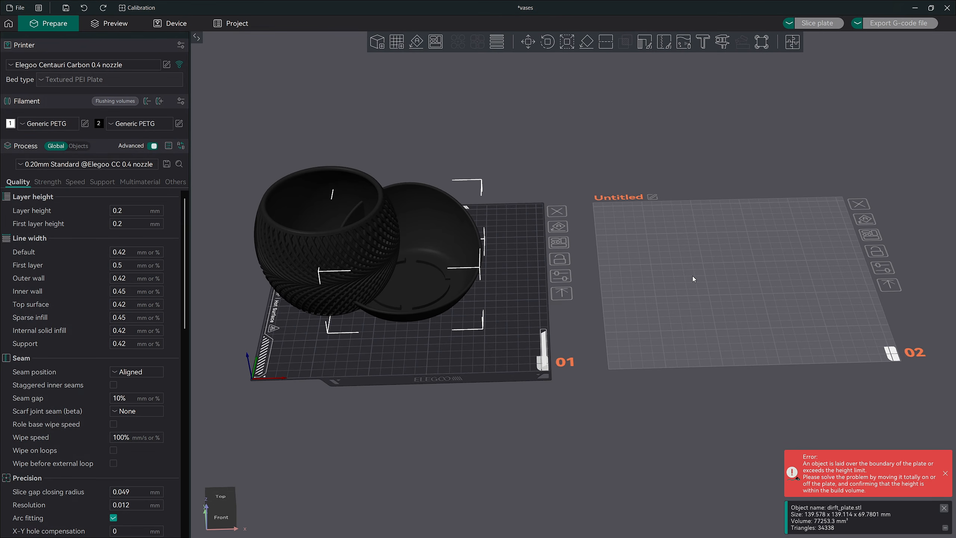
key("ctrl+z")
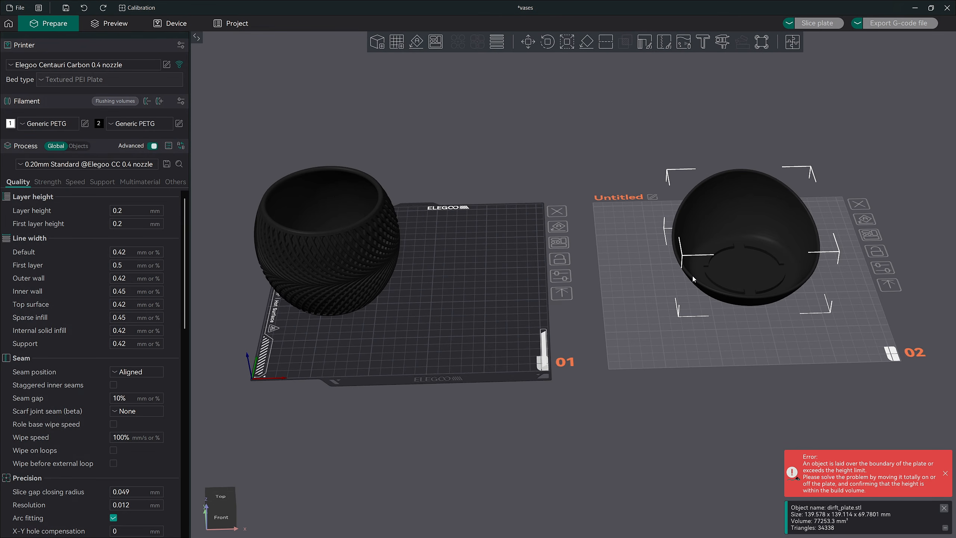
Center the dirft_plate.stl dish on plate 02 and the textured drift_planter.stl vase on plate 01
left_click(656, 276)
right_click(729, 241)
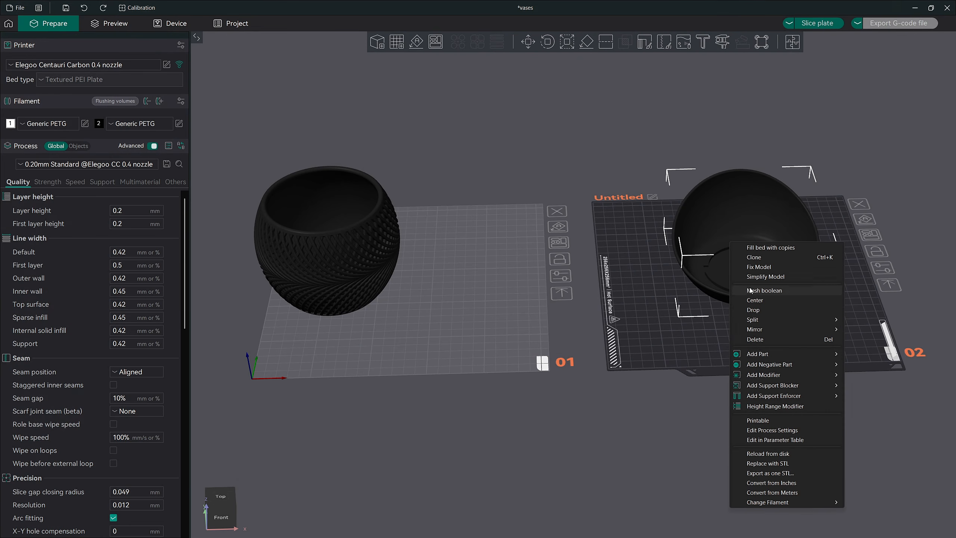
left_click(751, 300)
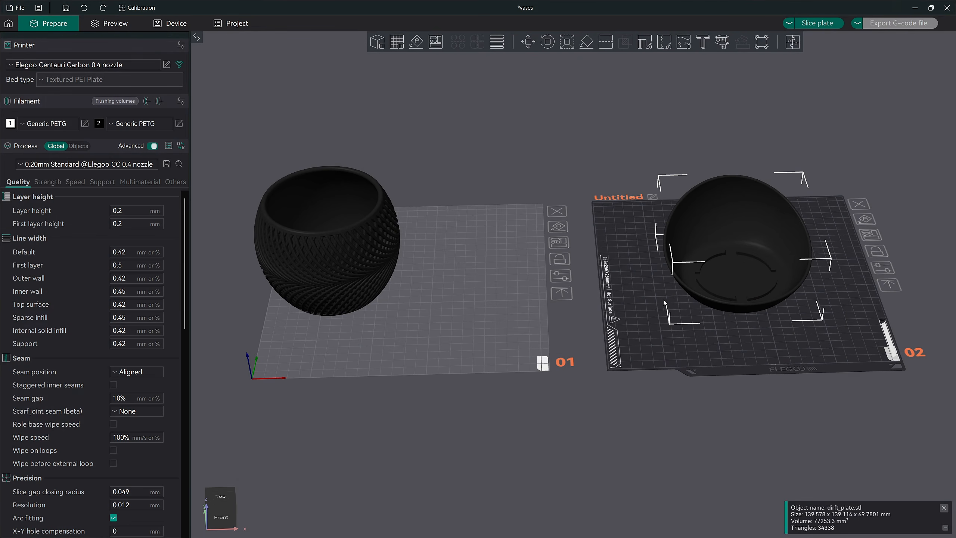
left_click(444, 285)
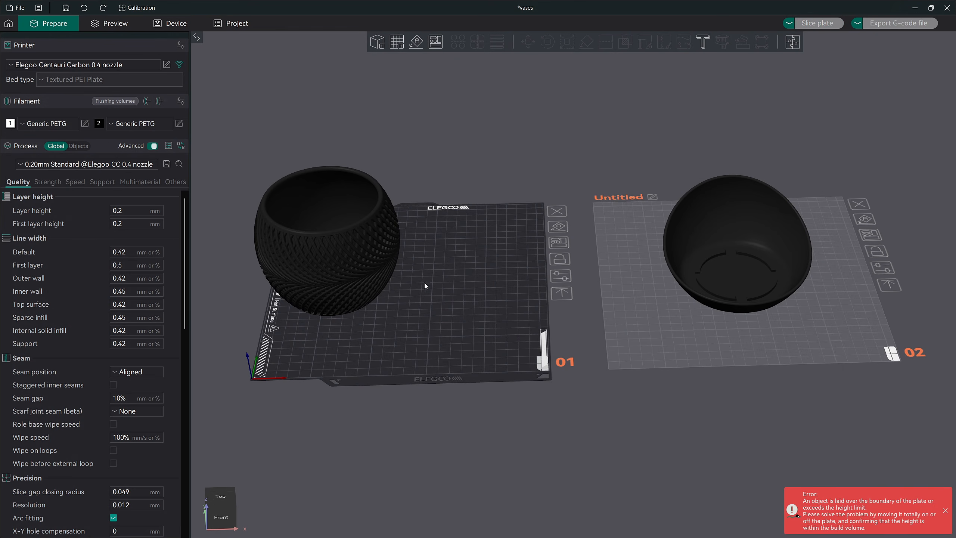
right_click(342, 248)
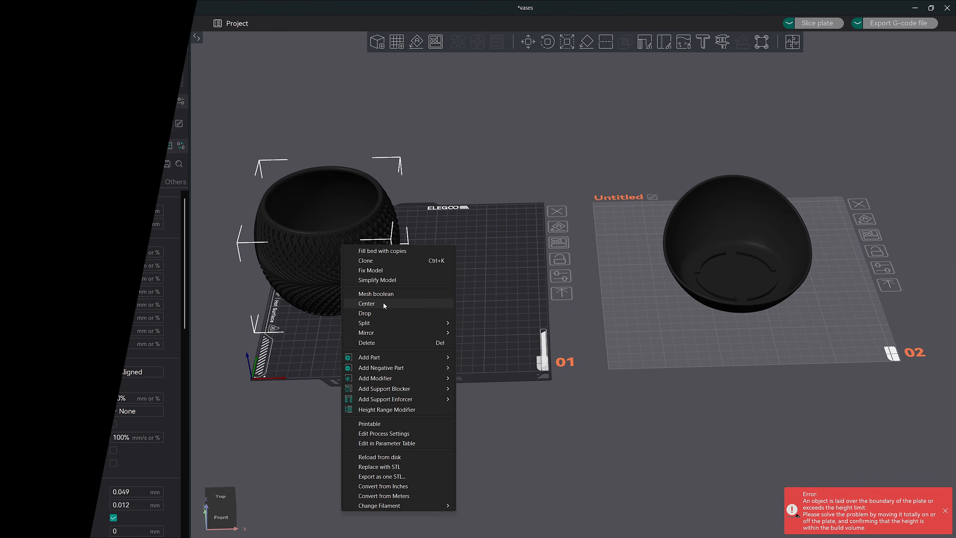
left_click(372, 304)
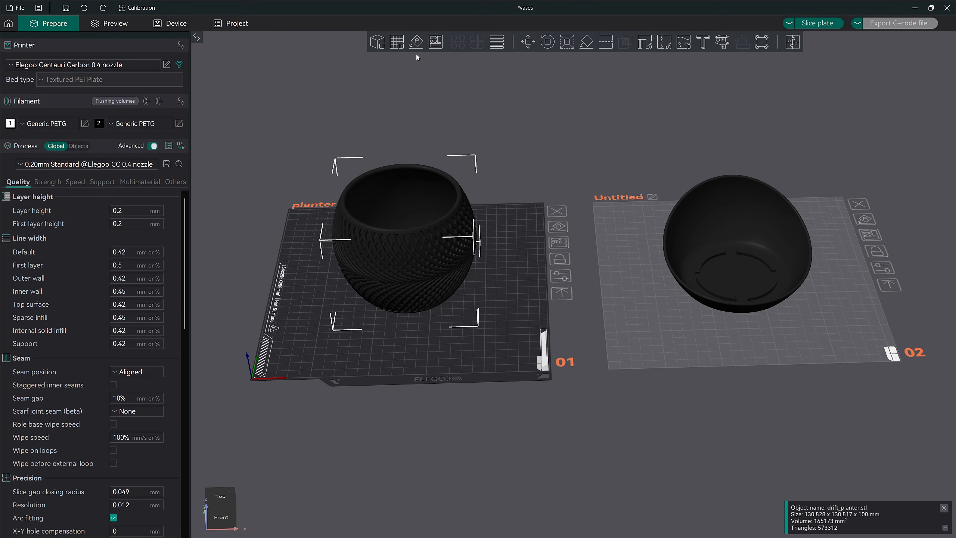
Rotate the drift_planter.stl vase on plate 01 onto its side about the Y axis and auto-orient it
key("r")
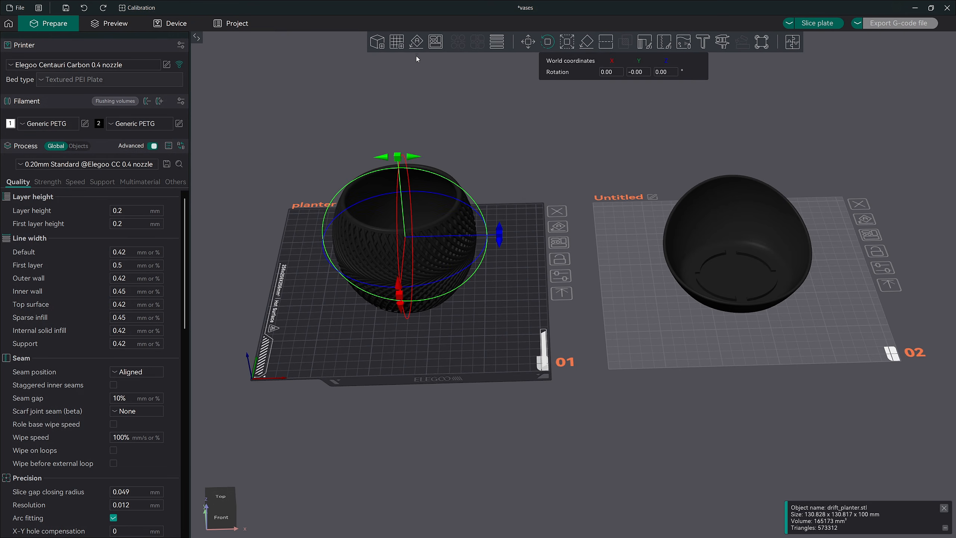
left_click_drag(415, 156, 508, 230)
left_click(513, 273)
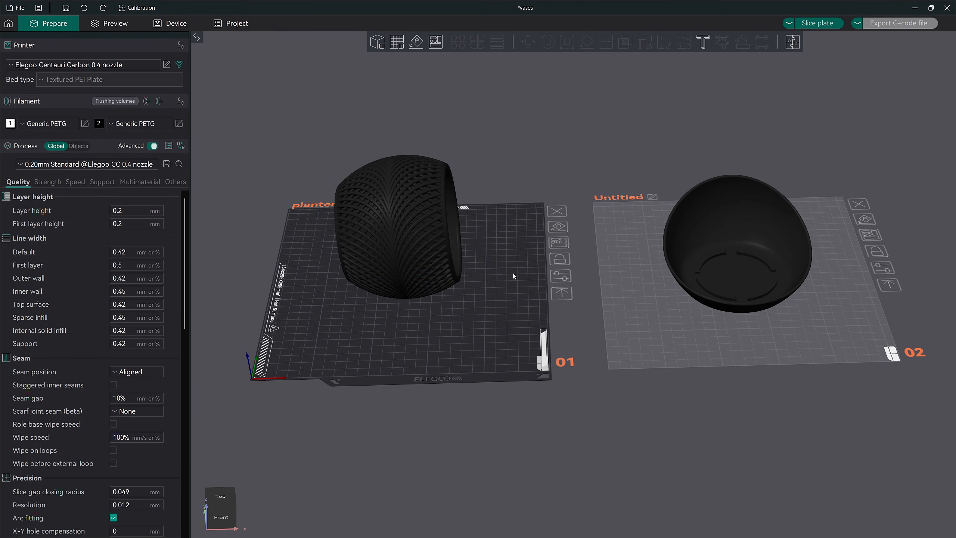
left_click(413, 191)
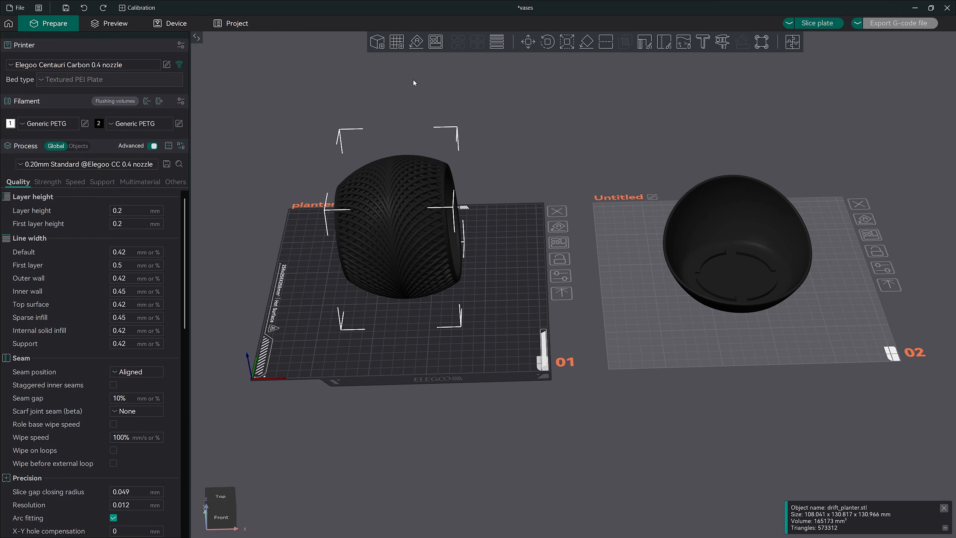
left_click(416, 43)
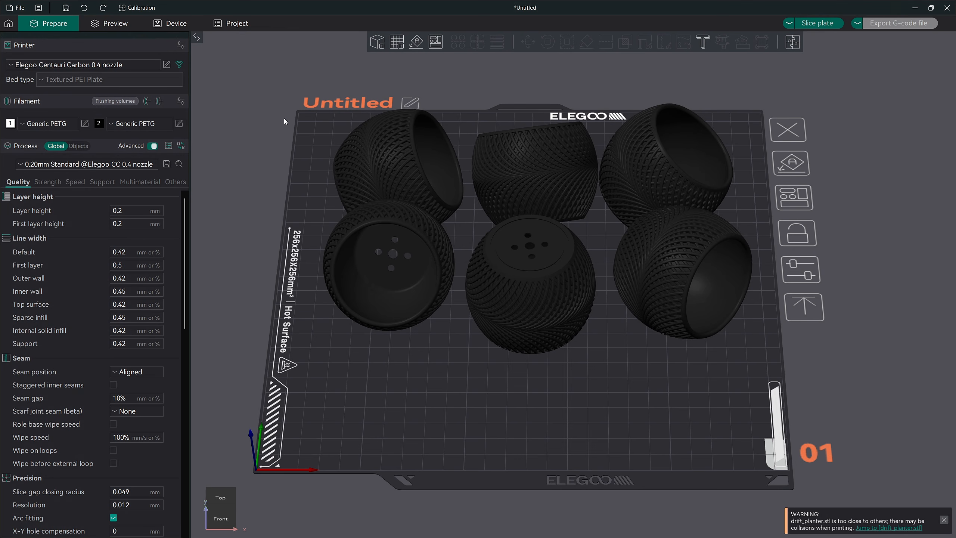
Select all six tilted planters on the plate, auto-orient them, and open the arrange options
left_click_drag(285, 91, 780, 366)
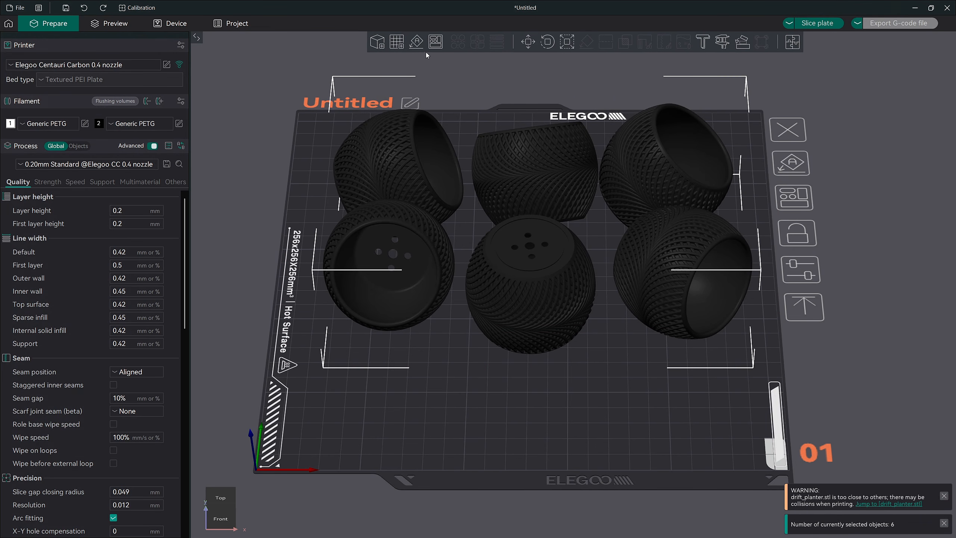
left_click(416, 42)
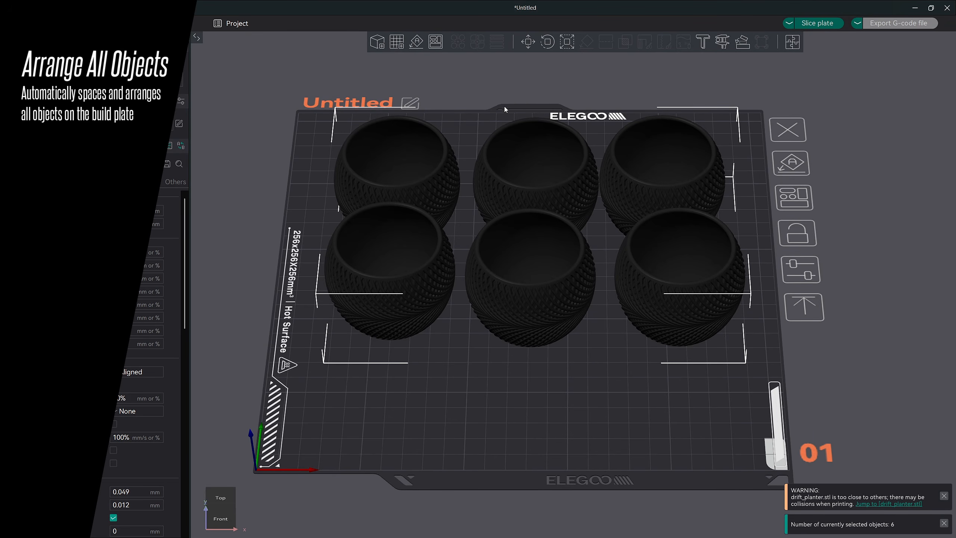
right_click(437, 44)
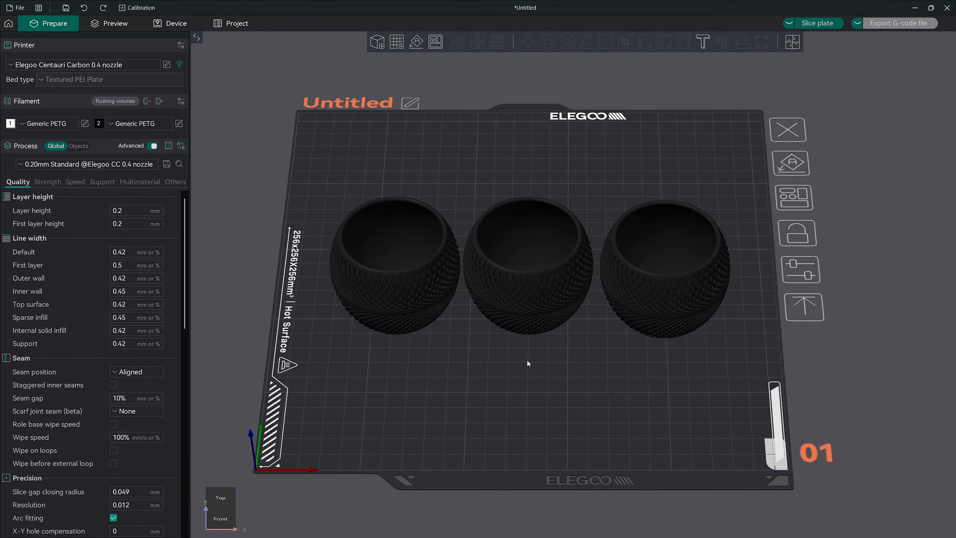
Select the three small planters in turn and slice the plate
left_click(408, 273)
left_click(516, 276)
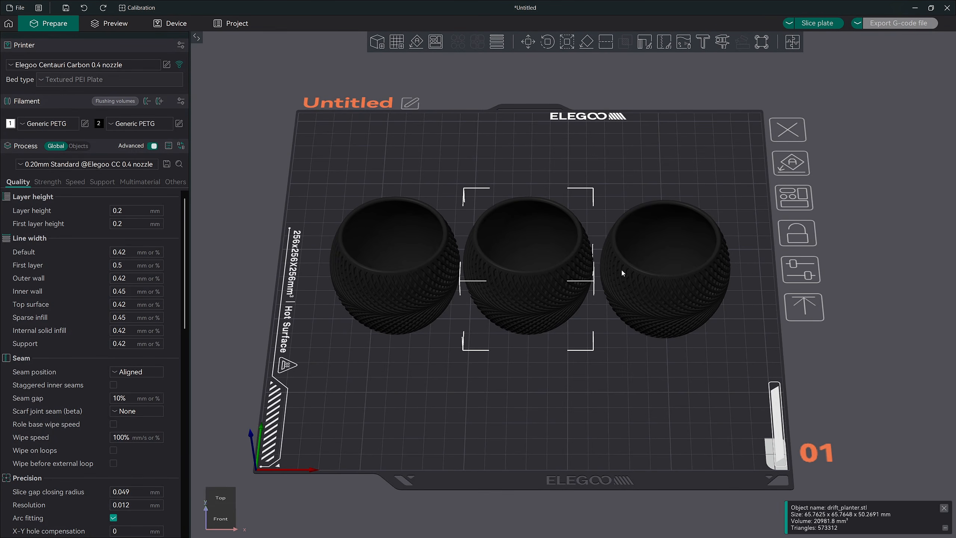
left_click(673, 256)
left_click(819, 23)
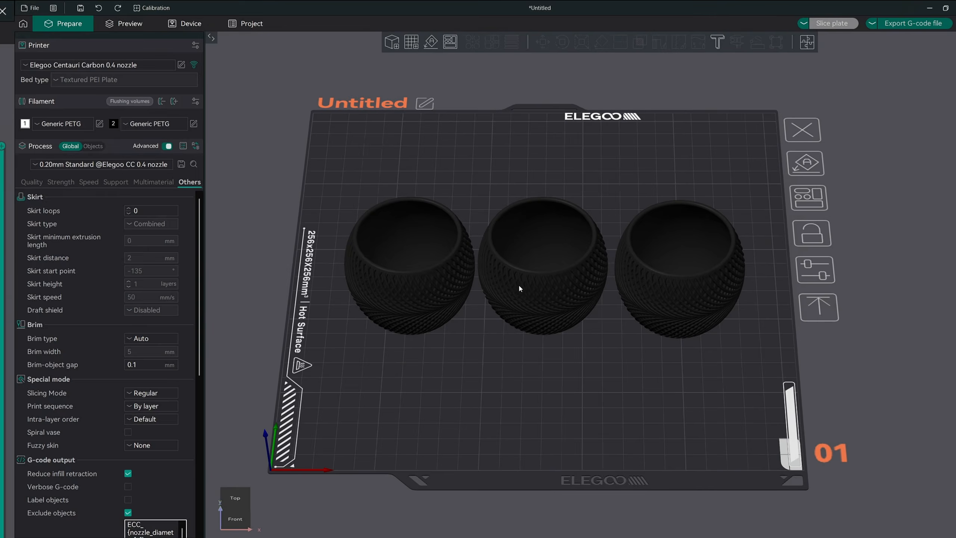
Spread the three planters to the back-right, front-right and front-left areas of the plate and slice it again
left_click(517, 281)
left_click_drag(555, 236, 682, 402)
left_click_drag(369, 286, 302, 392)
left_click(813, 23)
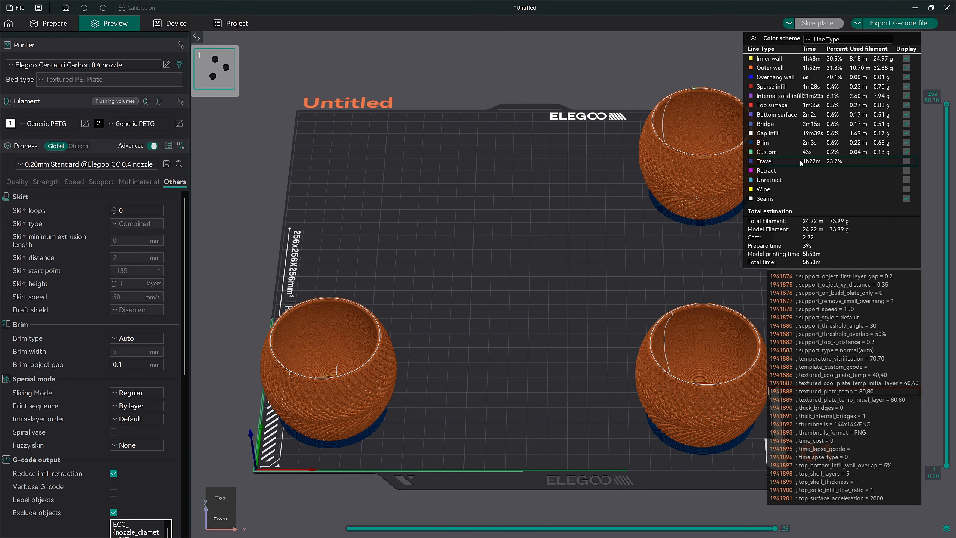
Show the travel moves in the sliced preview, and auto-arrange the planters on plate 01 in the Prepare view
left_click(907, 161)
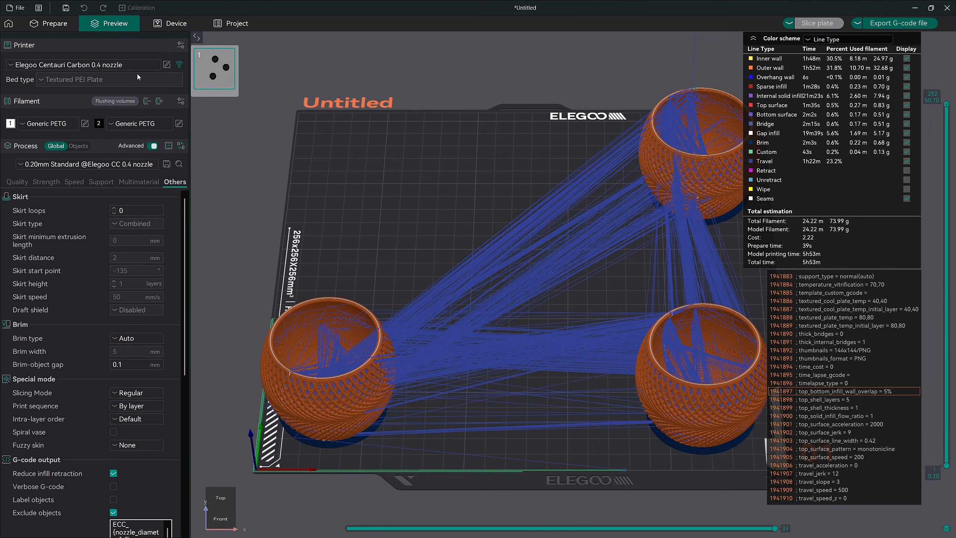
left_click(71, 27)
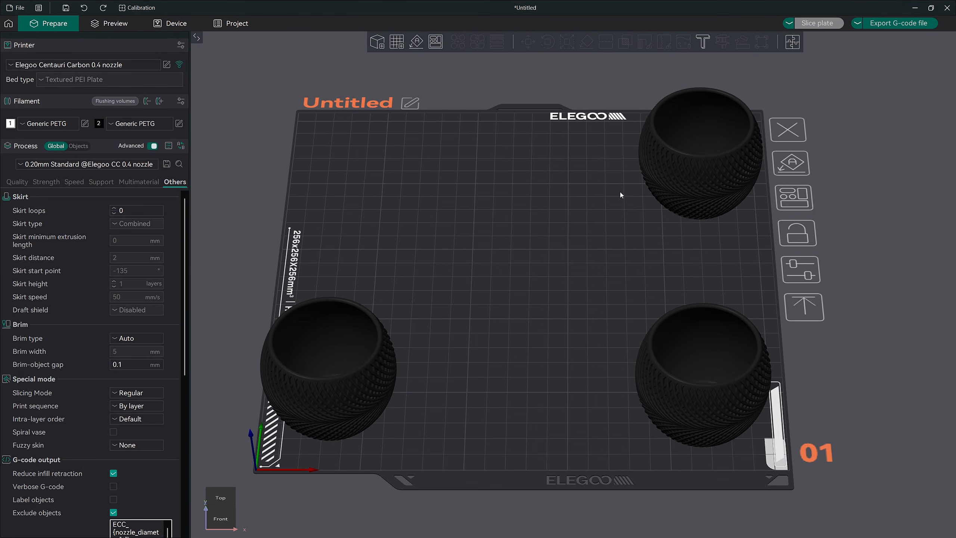
left_click(798, 197)
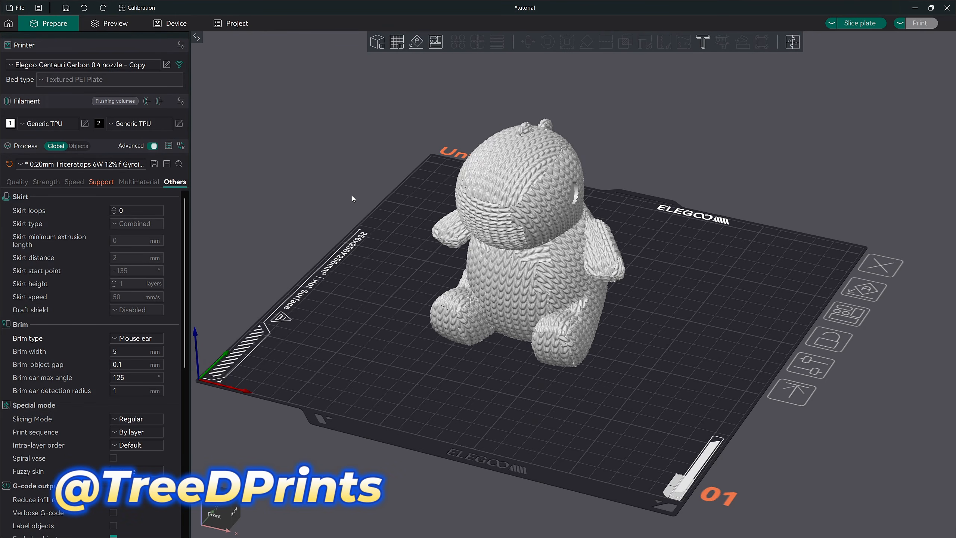
Set the knitted dino model's X, Y and Z positions to 0 mm with the Move tool
left_click(520, 214)
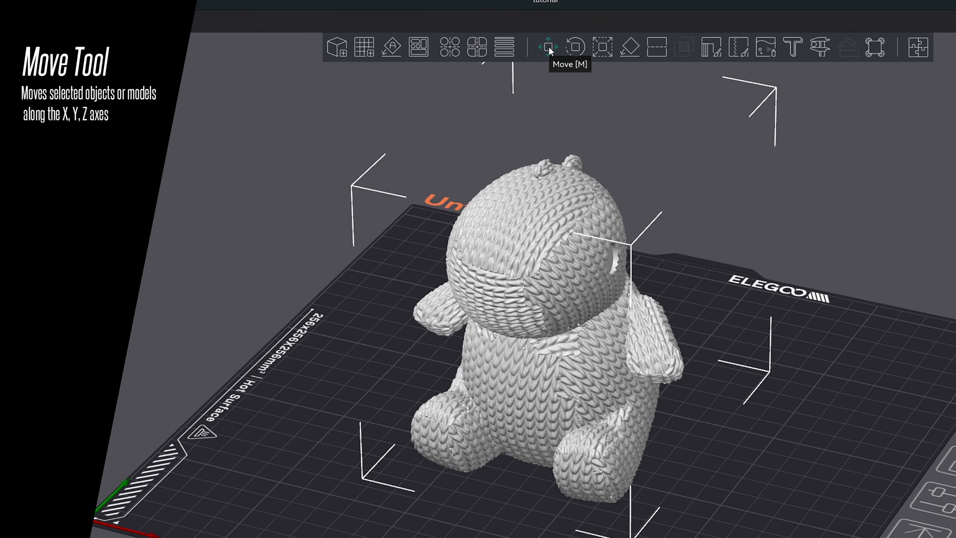
left_click(549, 46)
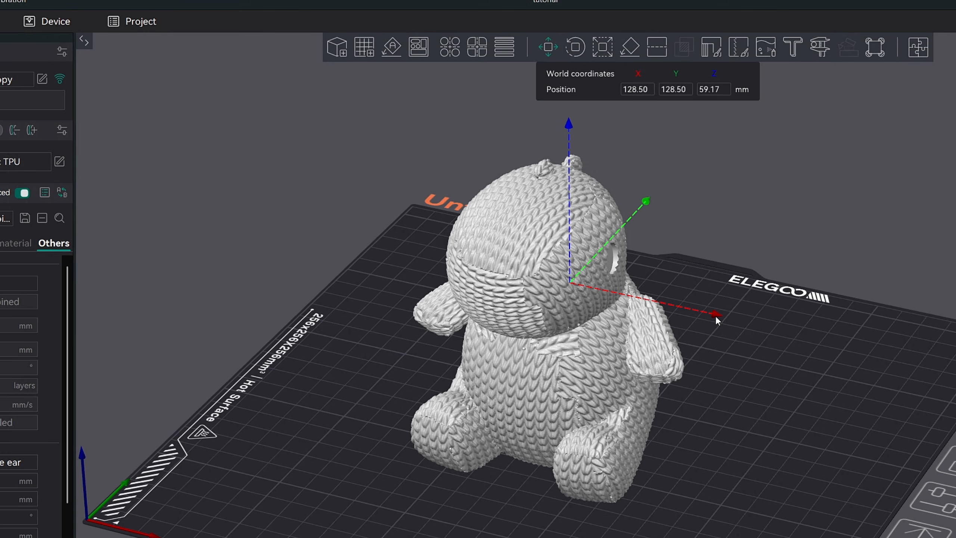
mouse_move(716, 317)
mouse_move(648, 204)
mouse_move(571, 126)
left_click(636, 89)
type("0")
left_click(673, 89)
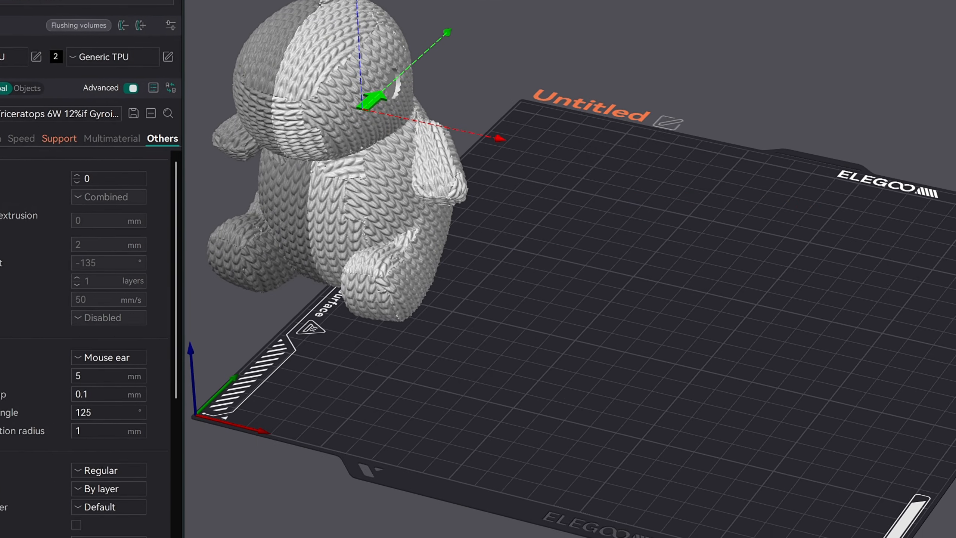
type("0")
left_click(712, 90)
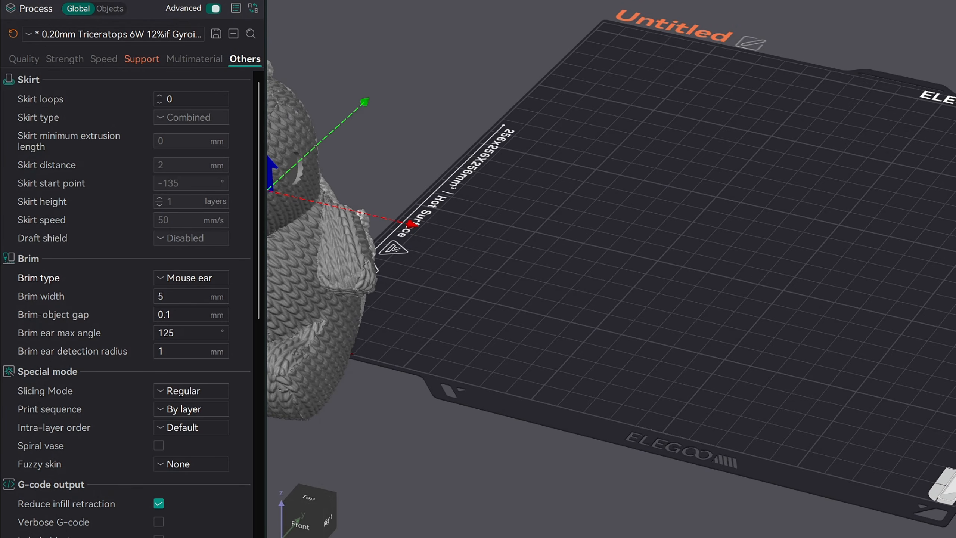
type("0")
key("Tab")
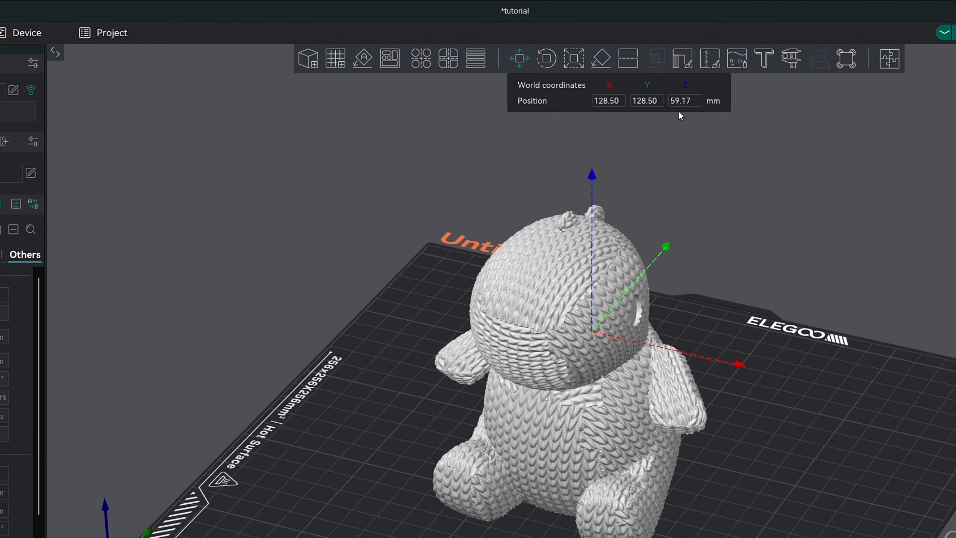
Try to lift the dino model off the plate along the Z axis with the Move tool, and deselect it
left_click(685, 102)
key("Return")
left_click_drag(594, 182, 592, 133)
left_click_drag(592, 176, 596, 143)
left_click(324, 193)
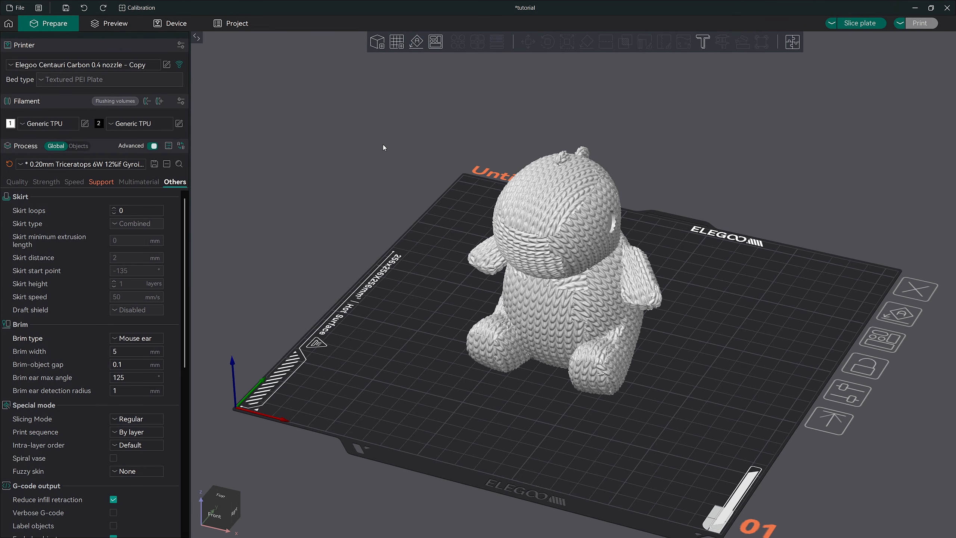
Rotate the dino model -45° about the Y axis with the Rotate tool and reset its rotation
left_click(556, 217)
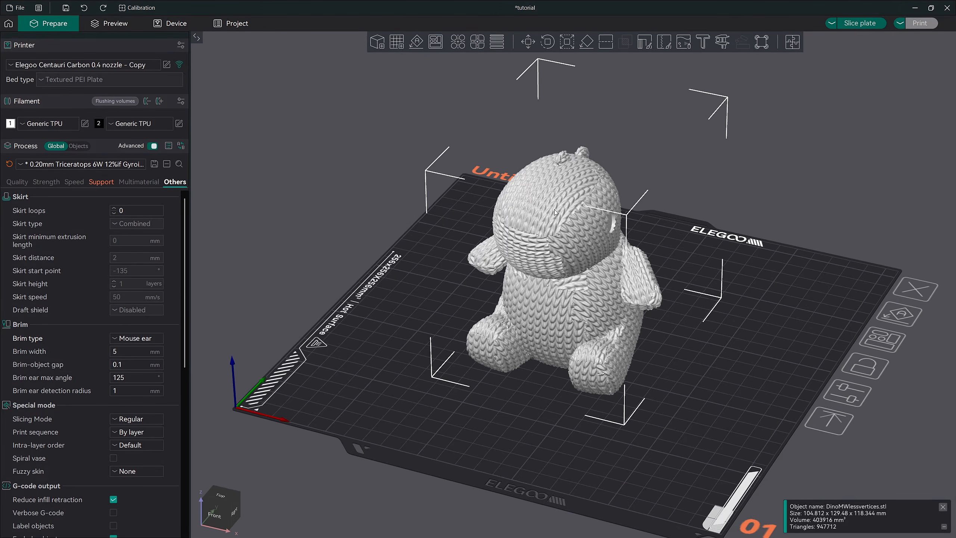
left_click(547, 42)
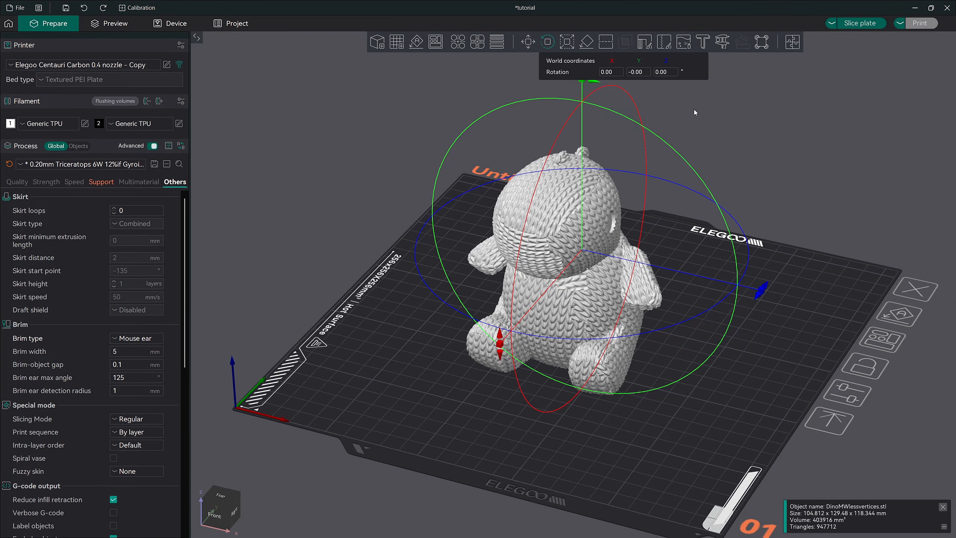
left_click(639, 72)
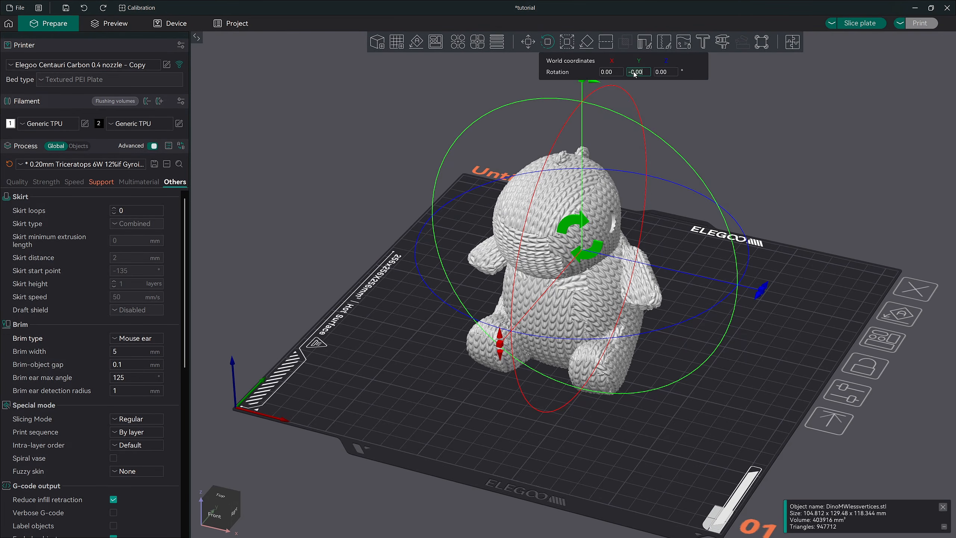
left_click(665, 72)
middle_click_drag(666, 77, 654, 118)
left_click_drag(579, 105, 510, 222)
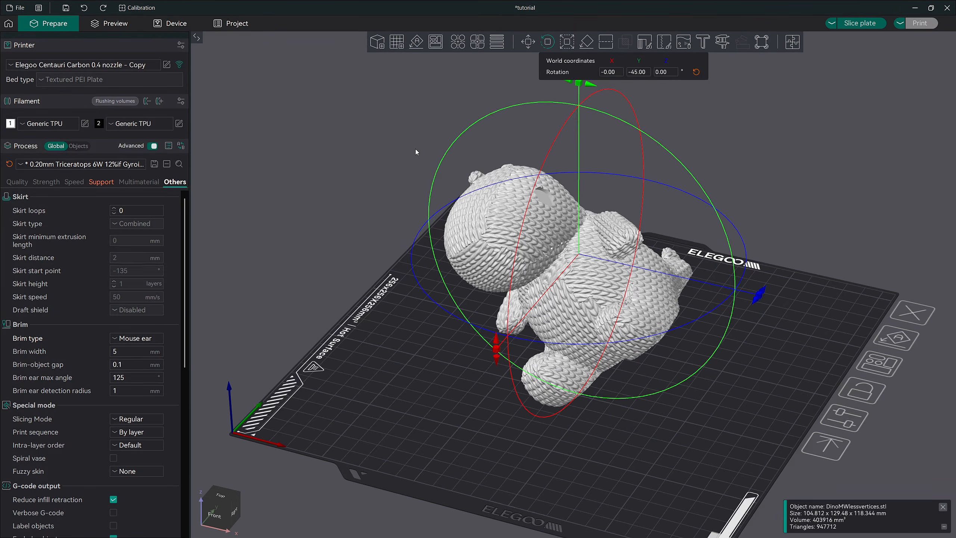
left_click(697, 73)
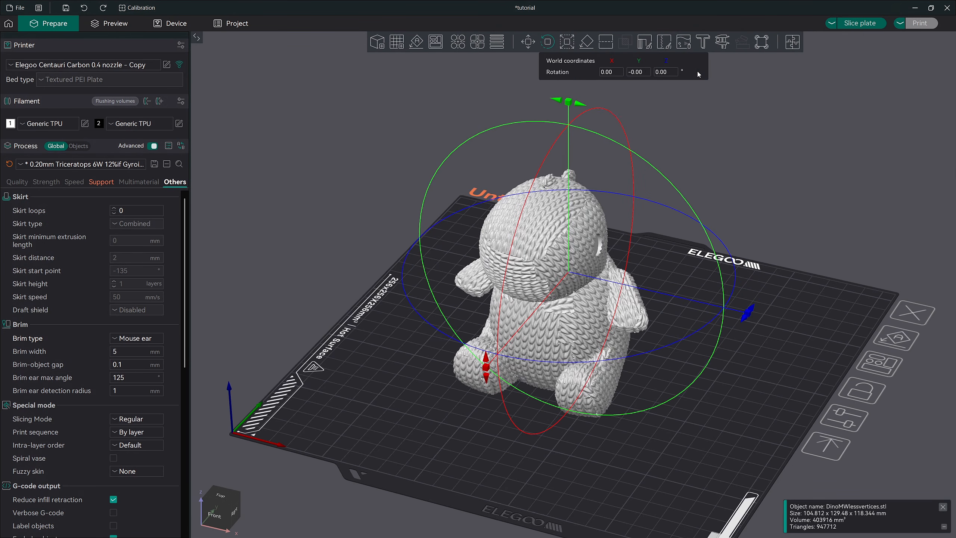
Stretch the dino model unevenly to about 70.93% X, 135.37% Y and 122.20% Z with the Scale tool, and reset its scale
left_click(702, 121)
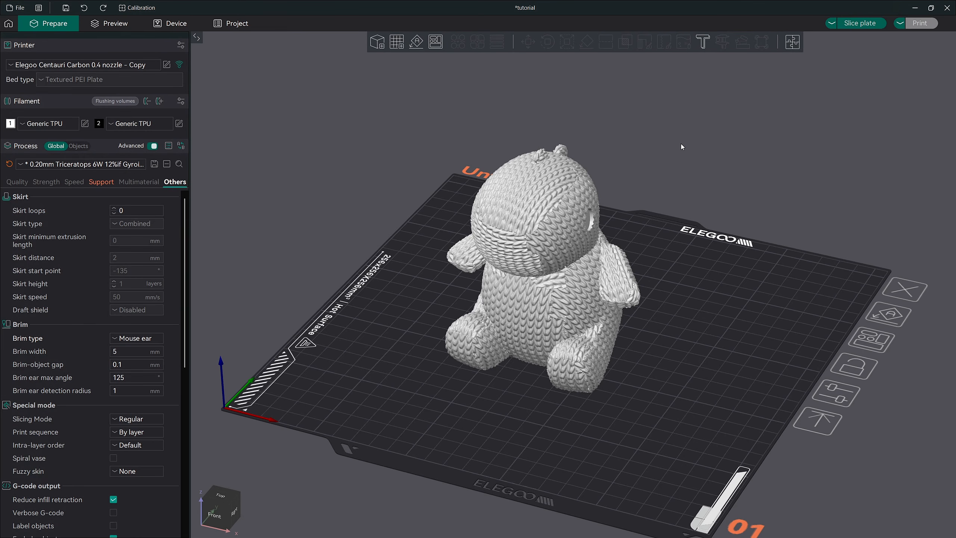
left_click(538, 211)
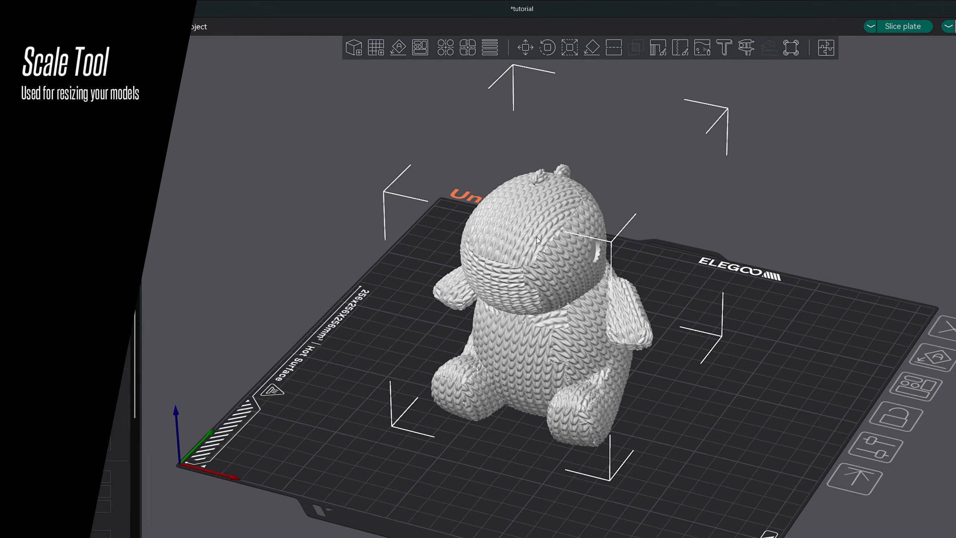
left_click(574, 58)
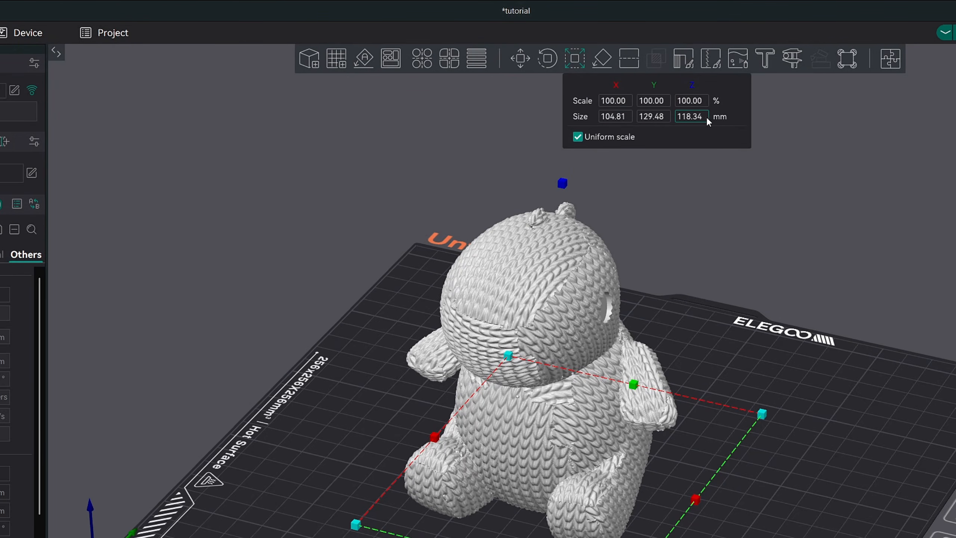
left_click(577, 137)
left_click(577, 137)
left_click_drag(641, 386, 659, 356)
left_click_drag(697, 500, 657, 489)
left_click_drag(563, 188, 561, 122)
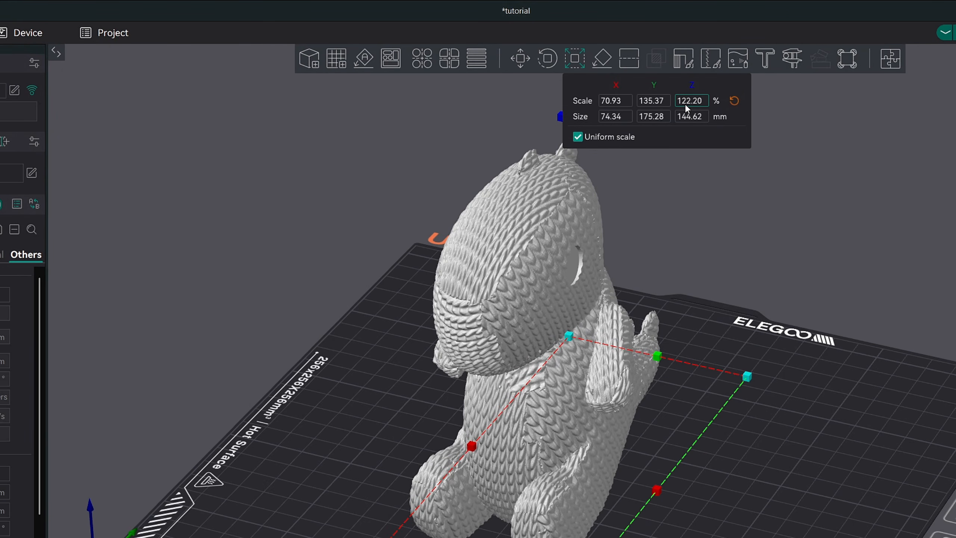
left_click(735, 101)
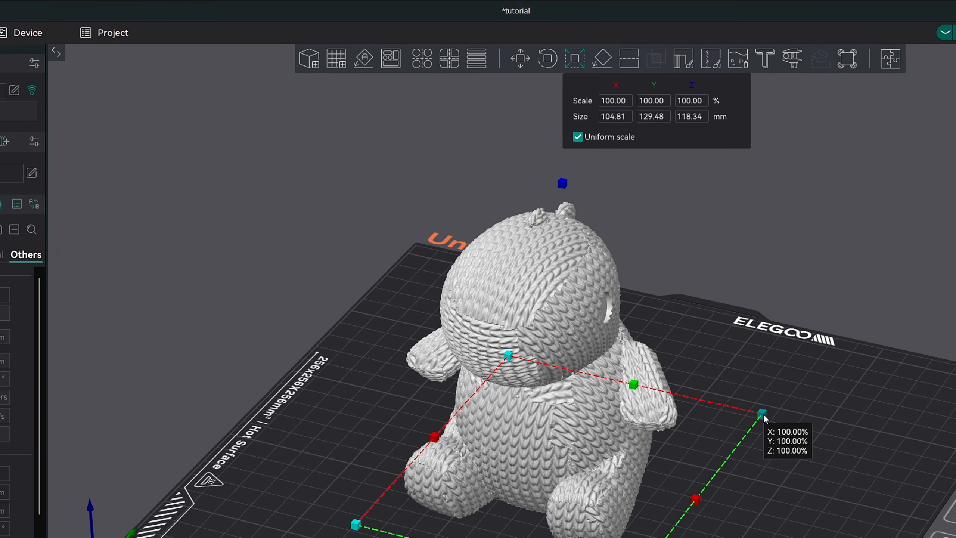
Enlarge the dino model evenly to about 113.82% by its corner handle, and reset the scale
left_click_drag(764, 417, 772, 392)
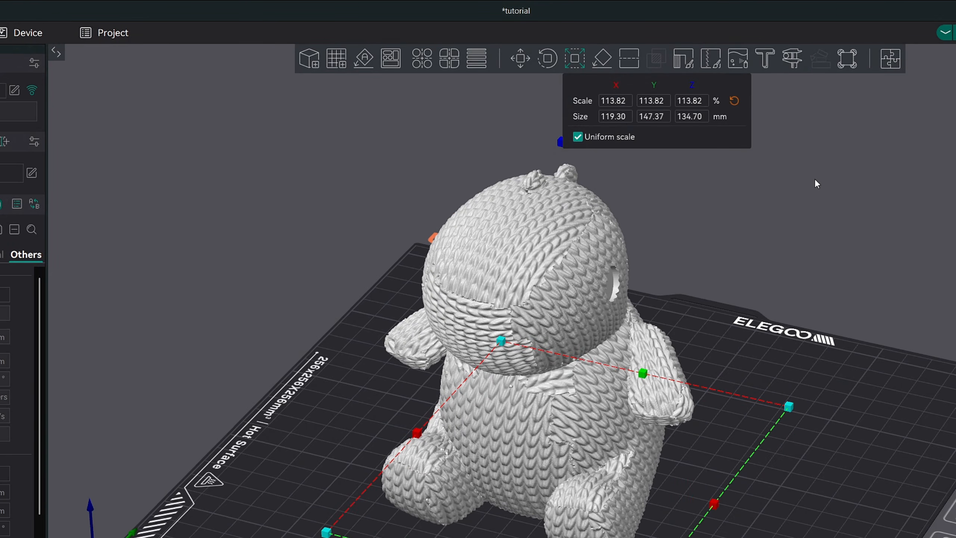
left_click(734, 101)
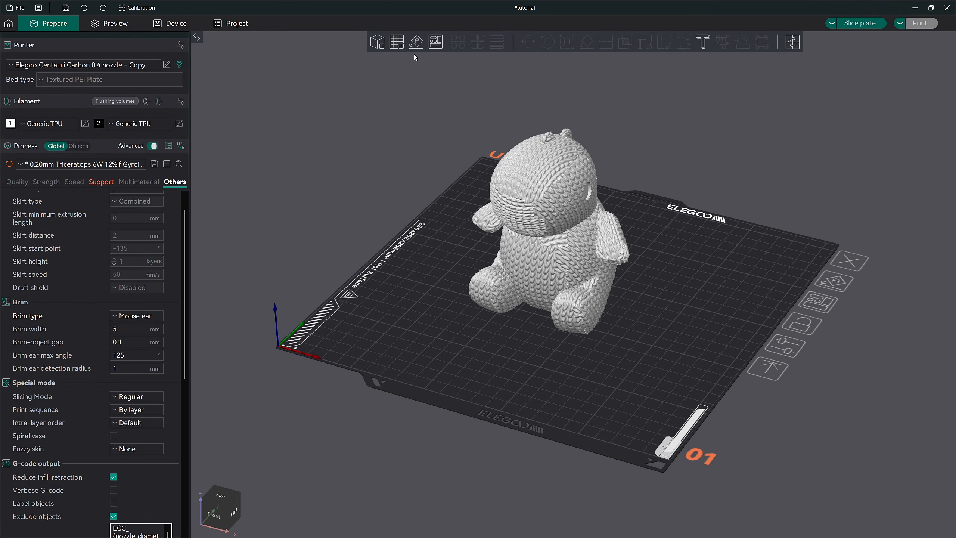
Lay the dino model on one of its side faces with the Lay on Face tool, and undo the placement
left_click(549, 181)
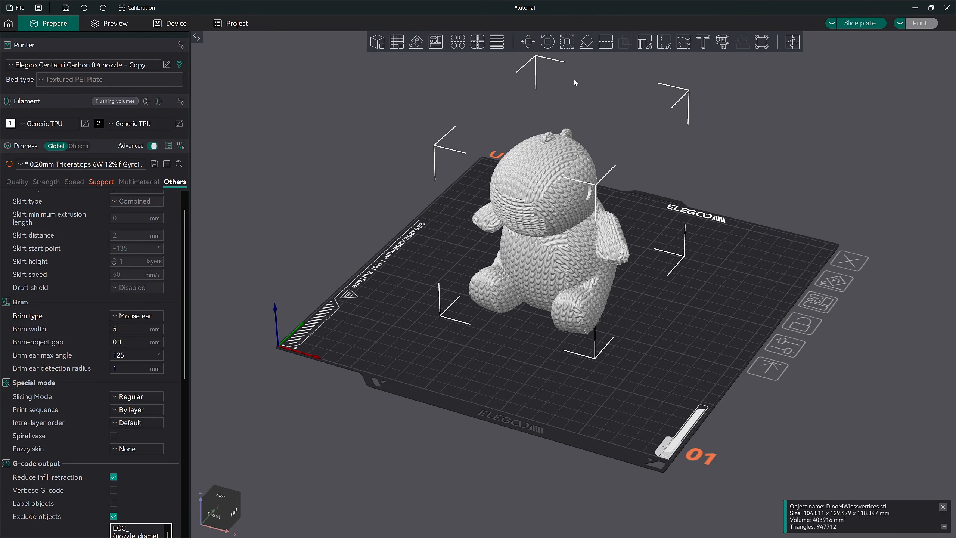
left_click(589, 47)
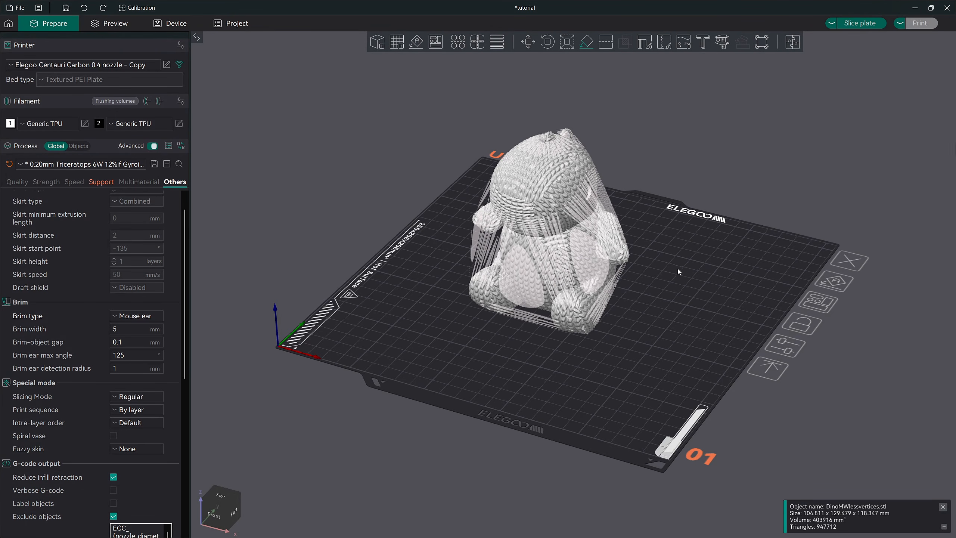
left_click_drag(677, 268, 511, 264)
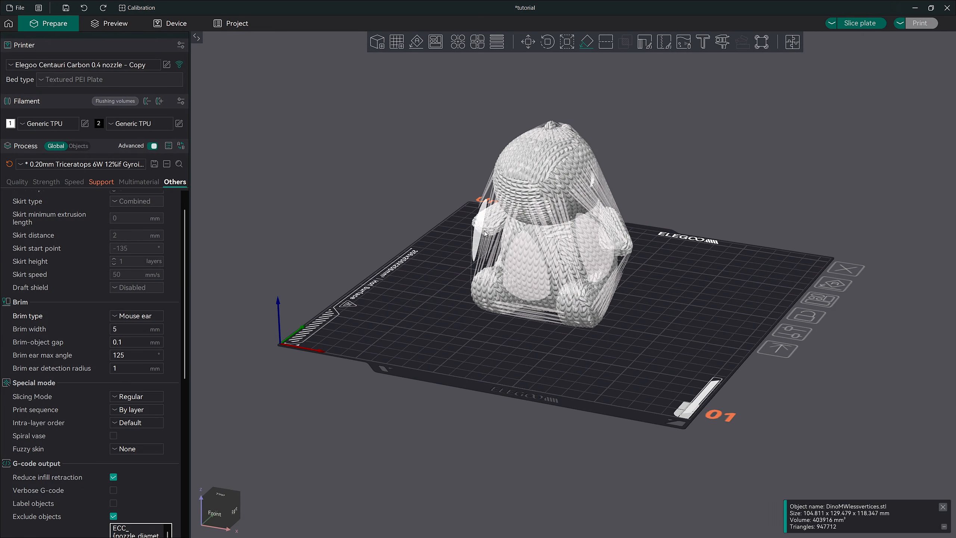
left_click(593, 244)
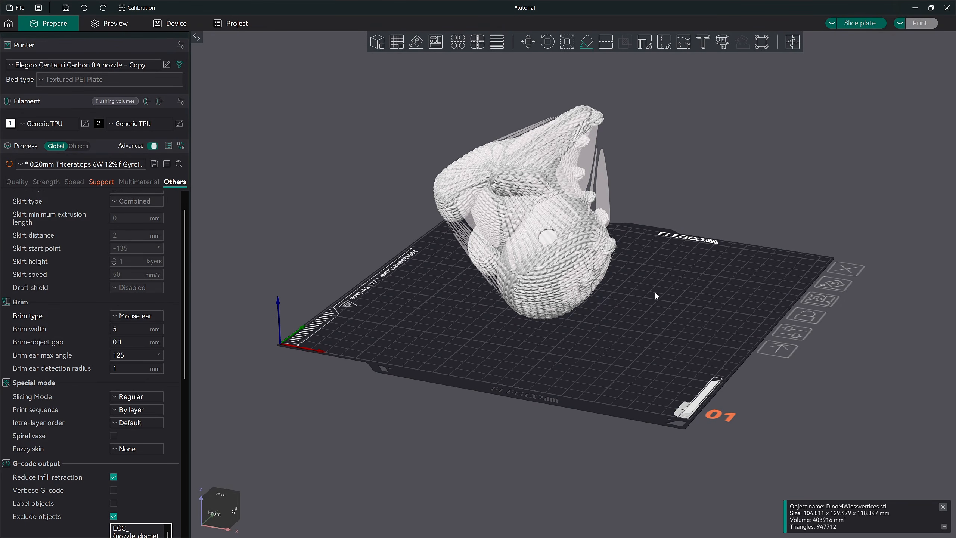
key("ctrl+z")
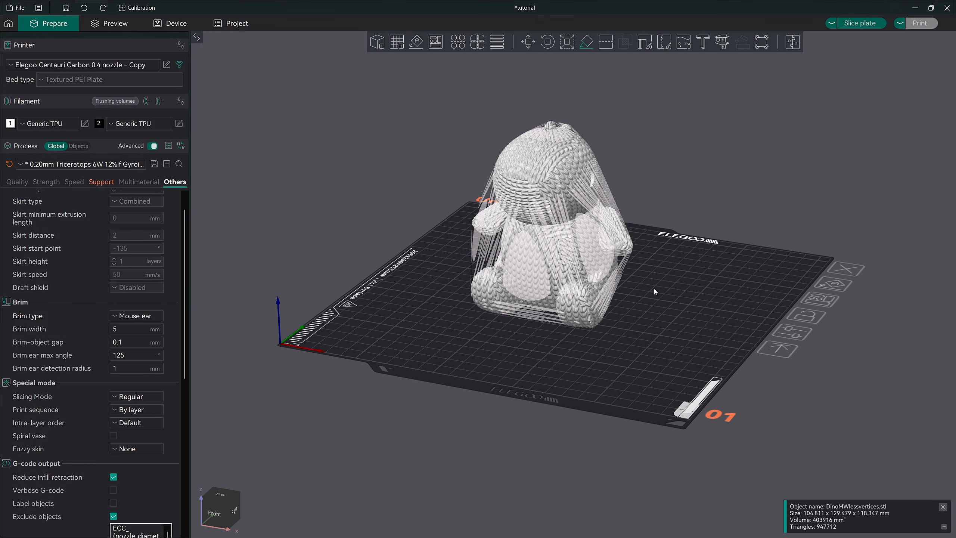
Rotate the dino model to about -135° on the X axis, and lay it back on its flat base with Lay on Face
key("r")
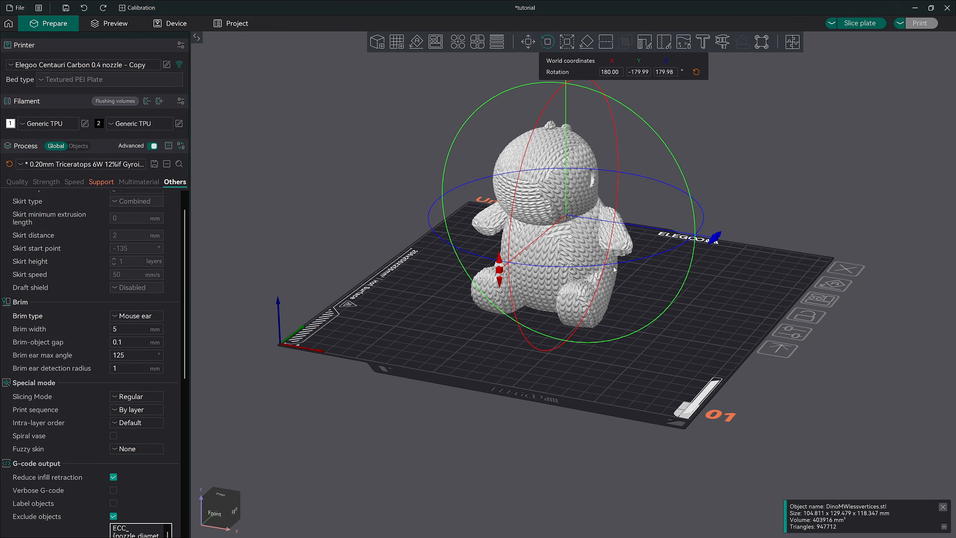
left_click_drag(505, 265, 601, 96)
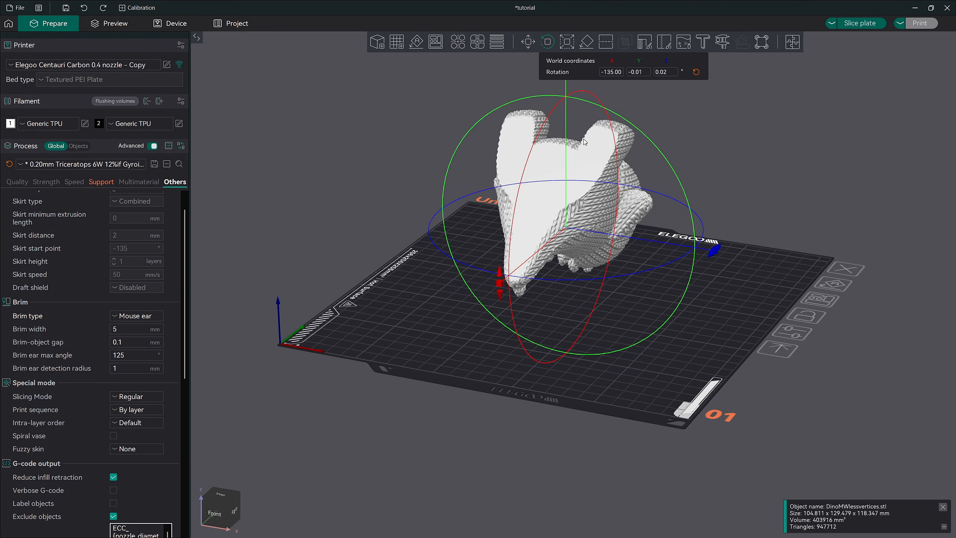
left_click(587, 41)
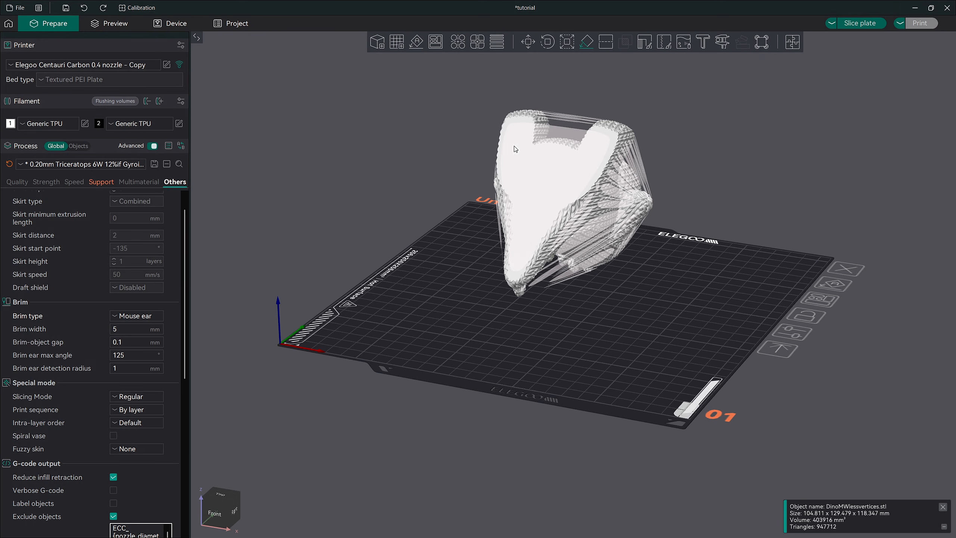
left_click(556, 163)
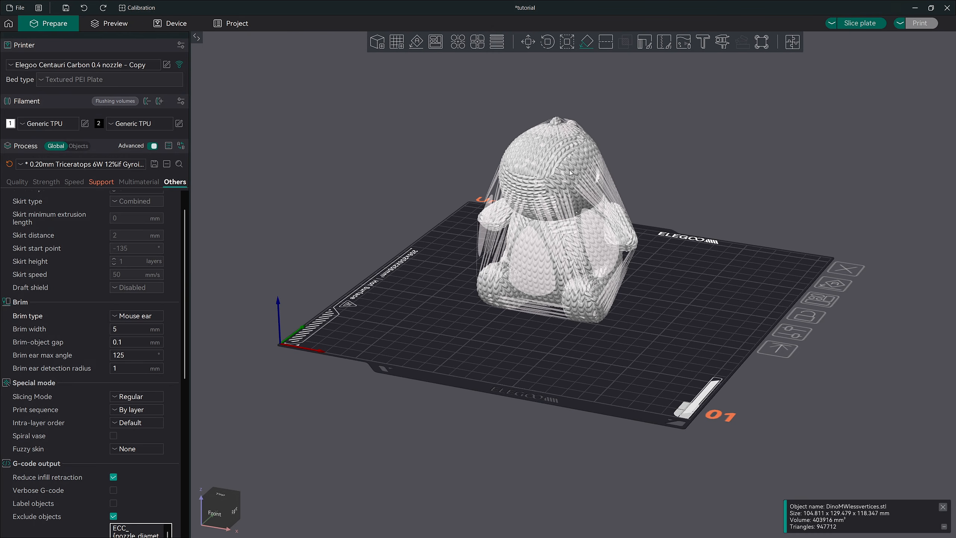
left_click(682, 293)
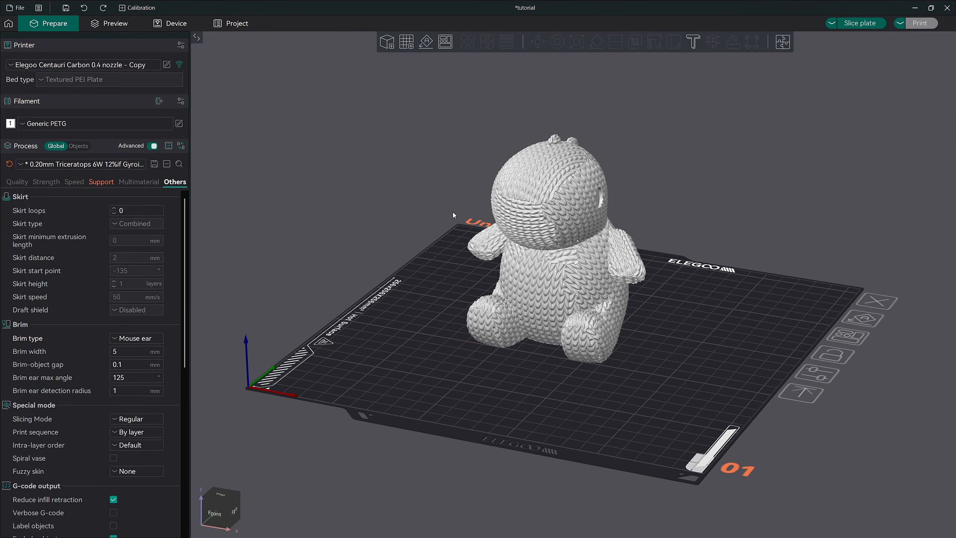
Cut the dino model horizontally at Z 59.17 mm in Planar mode with Cut to parts enabled
left_click(562, 206)
key("c")
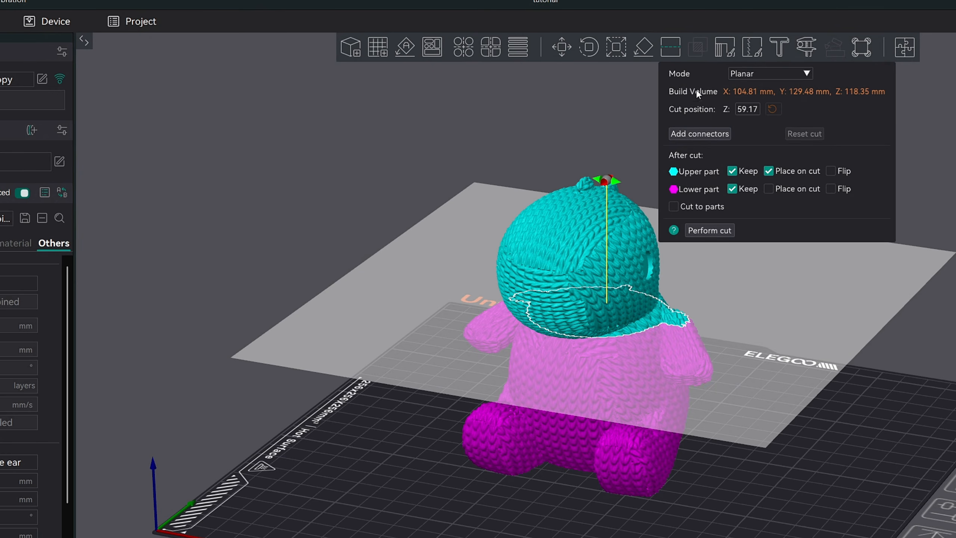
left_click(806, 74)
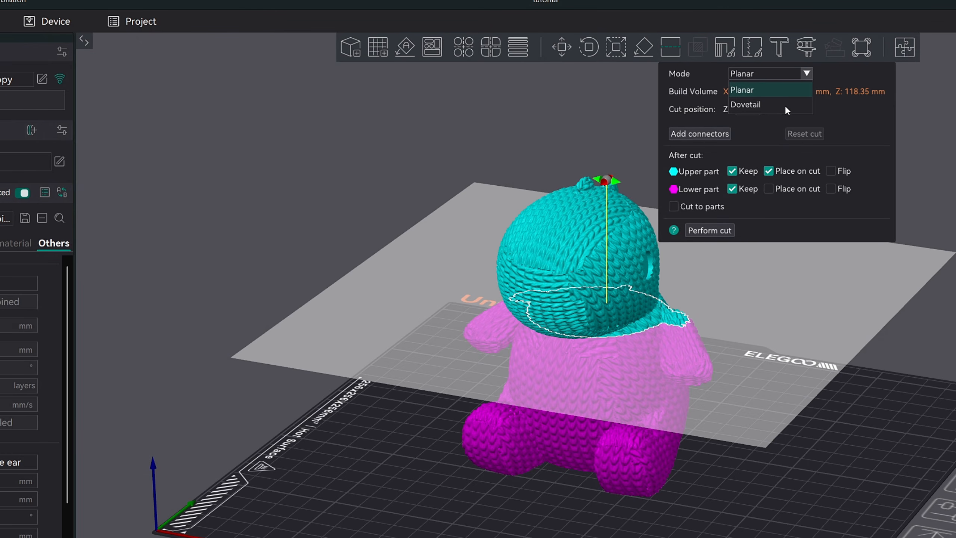
left_click(783, 87)
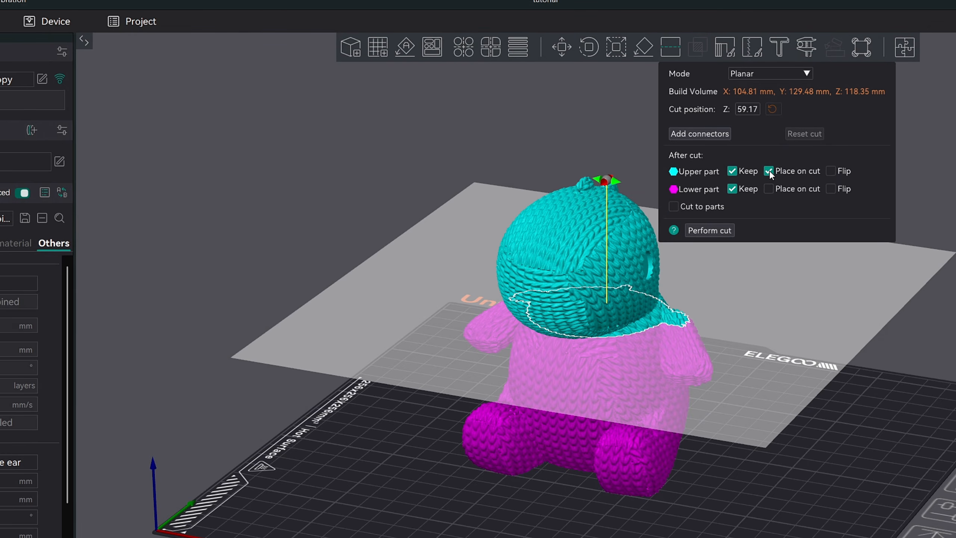
left_click(831, 171)
left_click(769, 171)
left_click(674, 207)
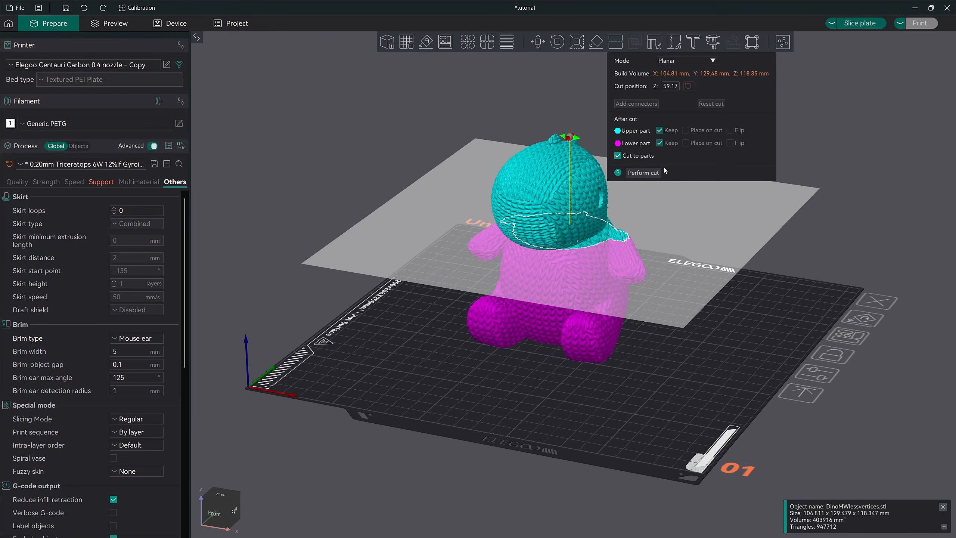
left_click(642, 173)
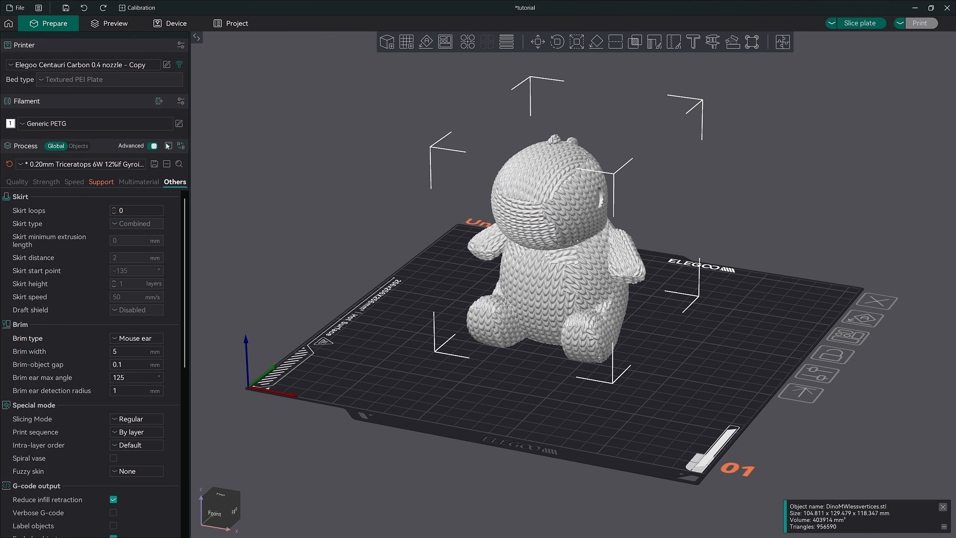
Select each of the two cut dino parts in the object list, and undo the cut
left_click(168, 146)
left_click(75, 197)
left_click(81, 208)
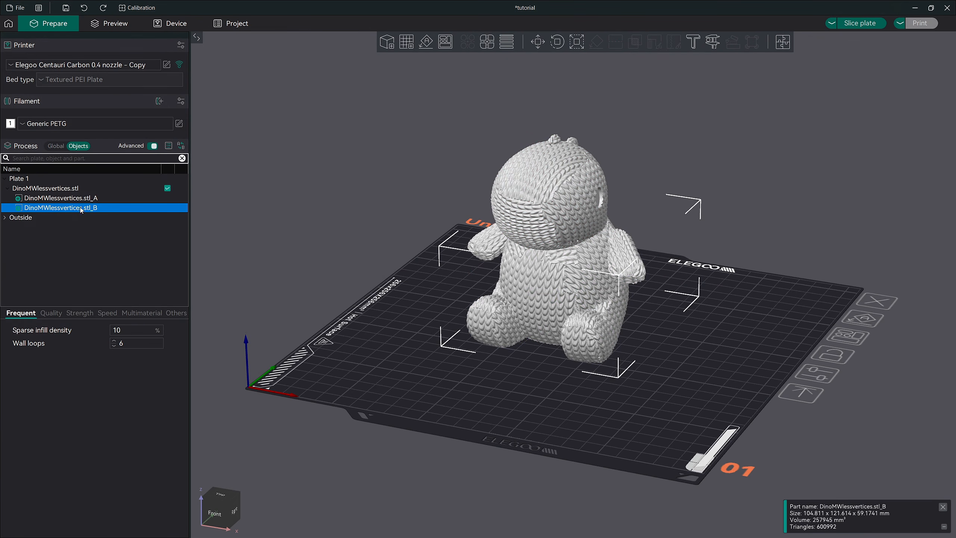
left_click(81, 199)
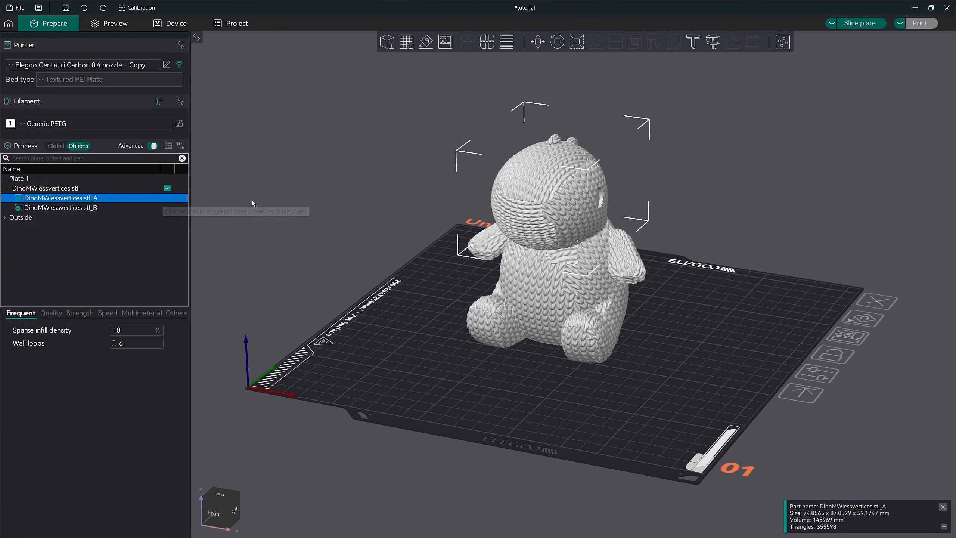
key("ctrl+z")
key("ctrl+z")
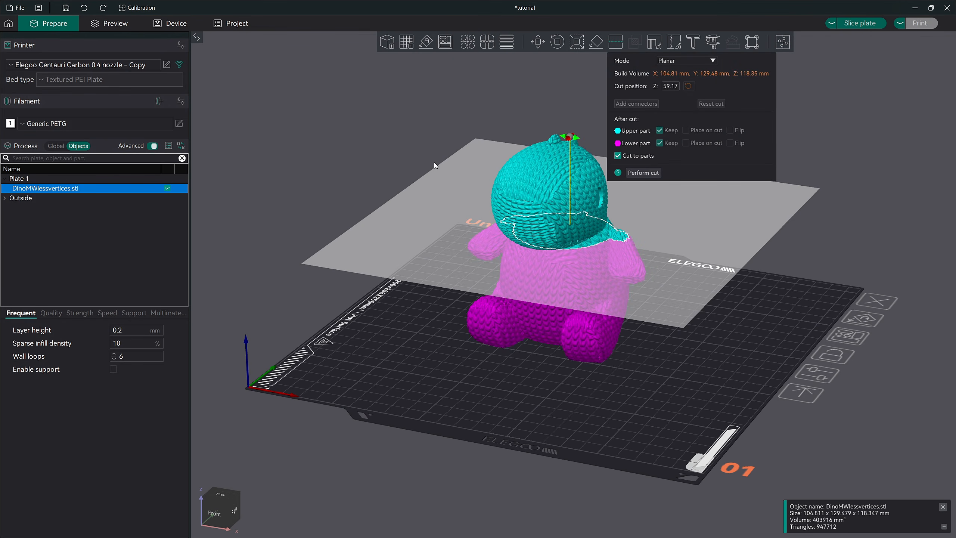
Draw a slightly tilted cut line across the dino model, and set the cut plane's Z position to 55 mm
left_click_drag(435, 164, 434, 181)
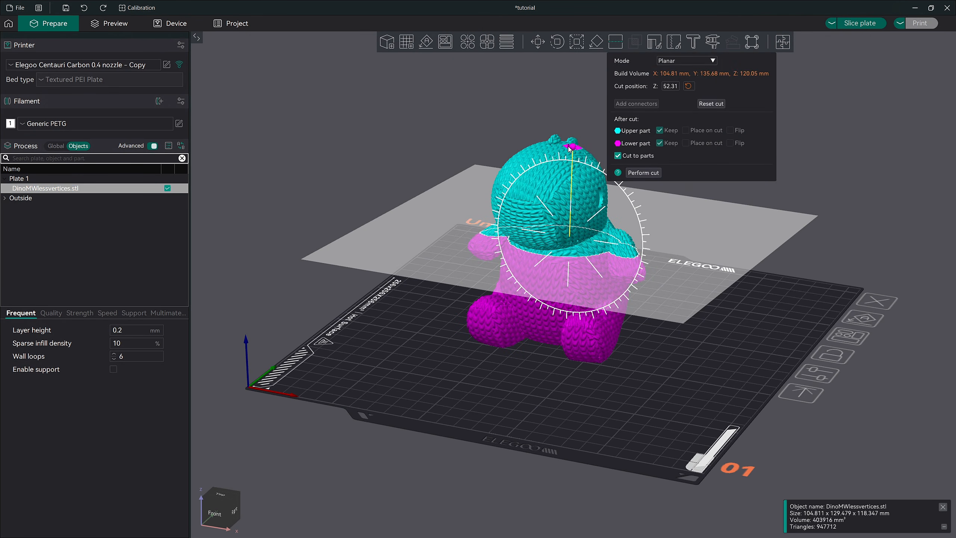
mouse_move(574, 148)
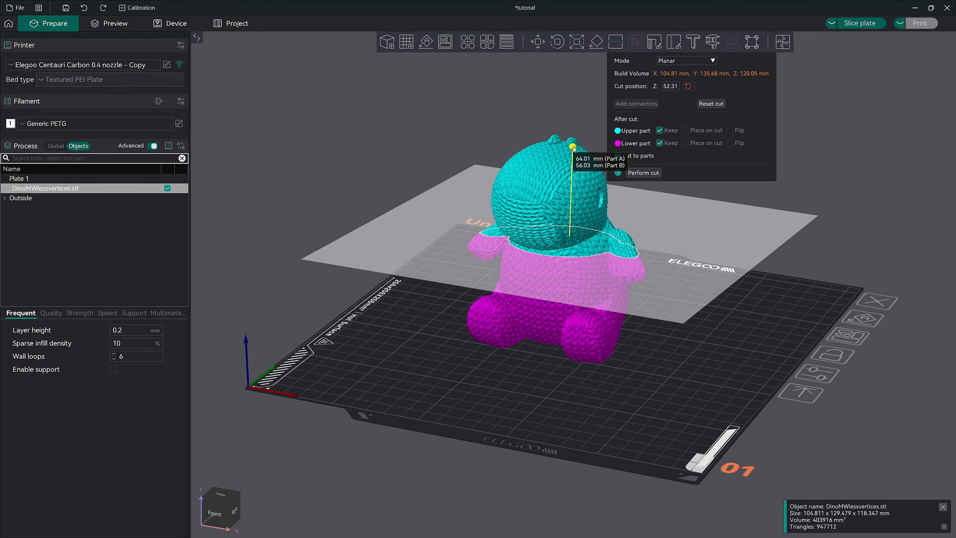
left_click_drag(574, 149, 574, 176)
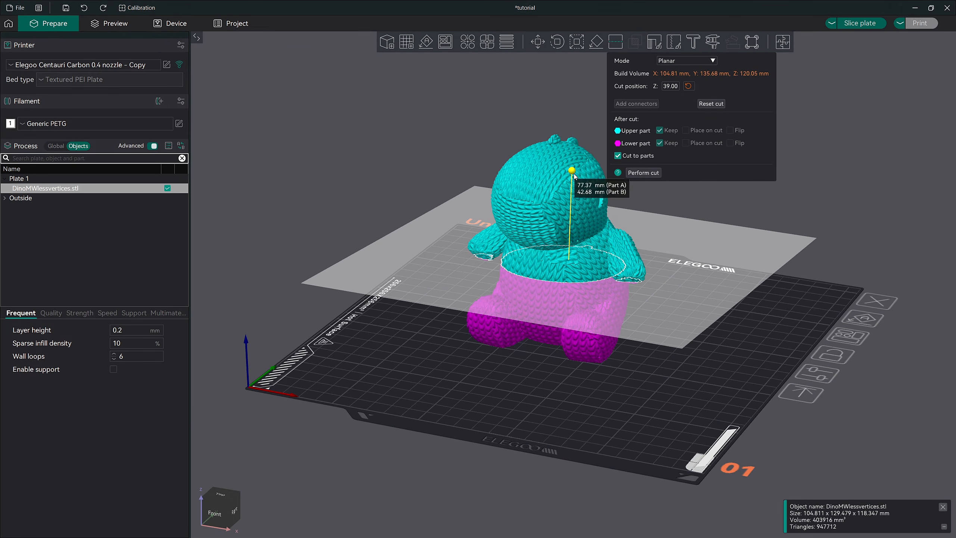
mouse_move(570, 174)
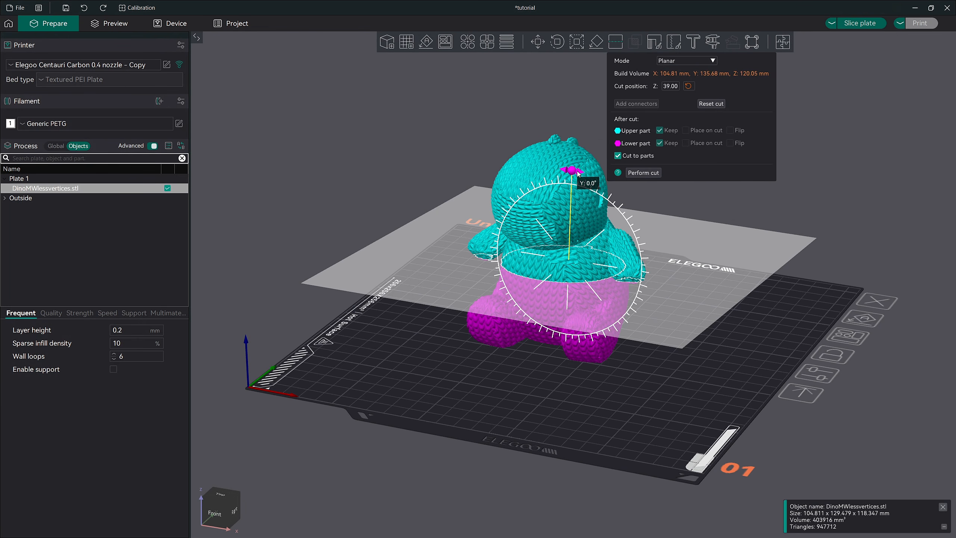
left_click_drag(579, 174, 565, 209)
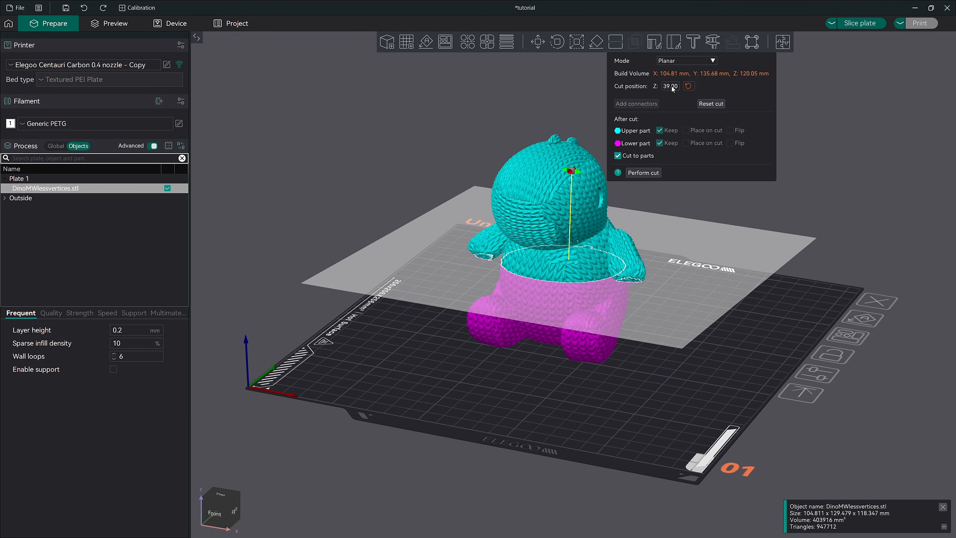
type("55")
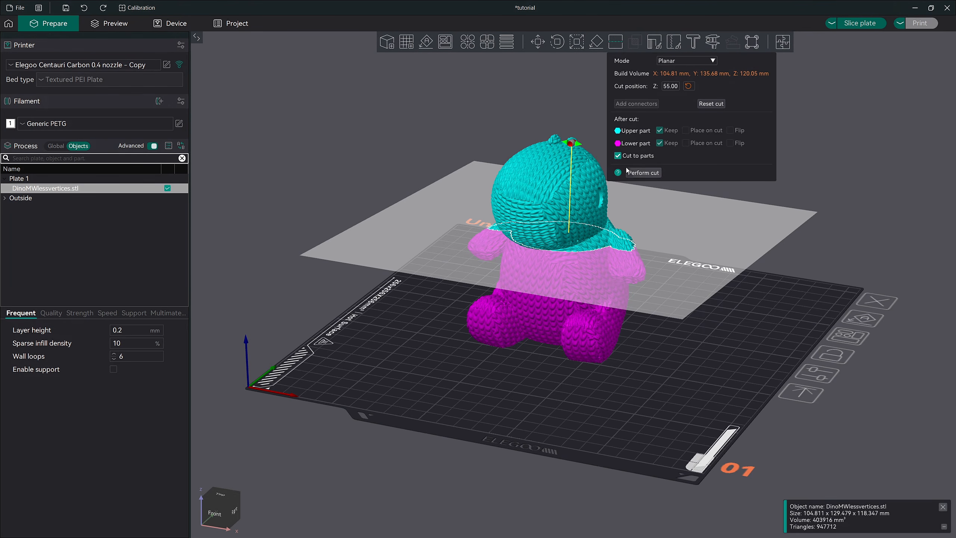
Turn off Cut to parts, and view the connector options without adding any connectors
left_click(619, 156)
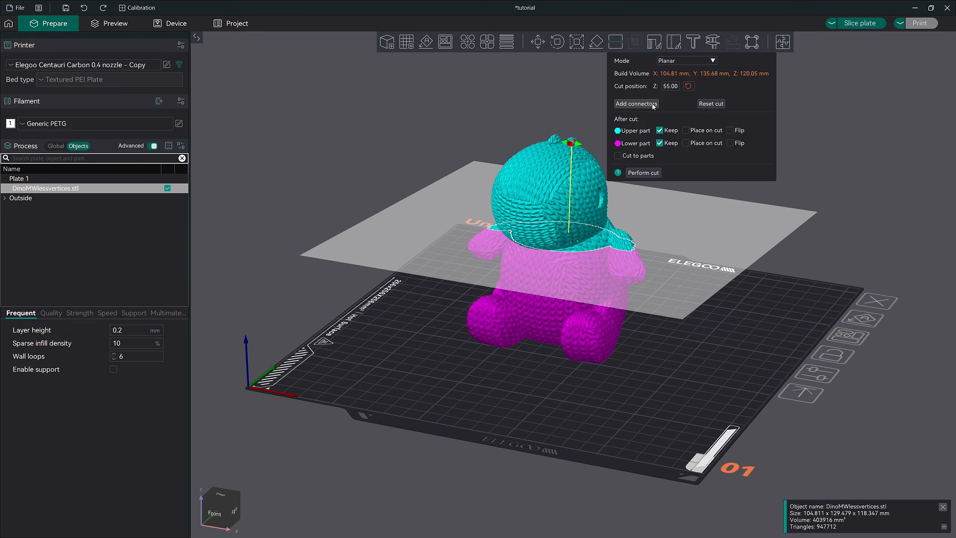
left_click(636, 103)
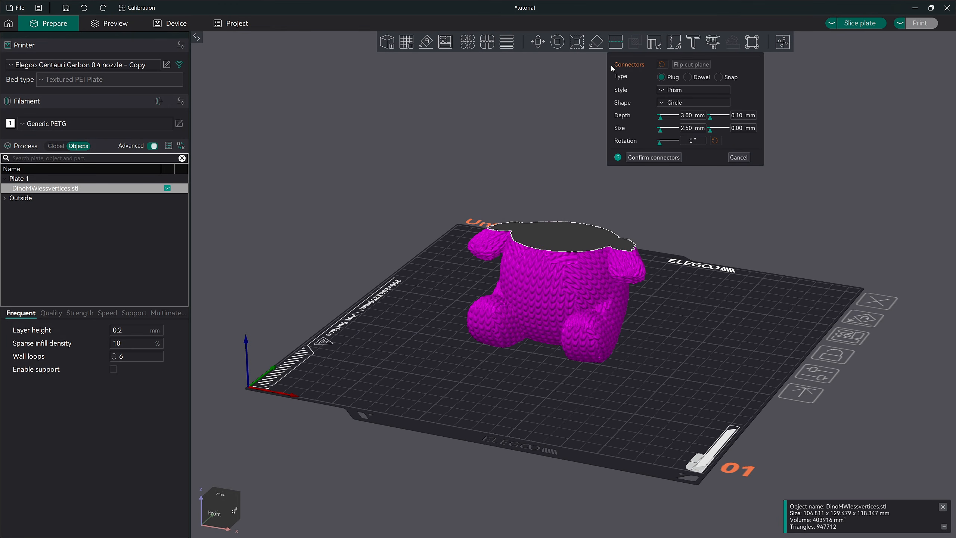
left_click(744, 158)
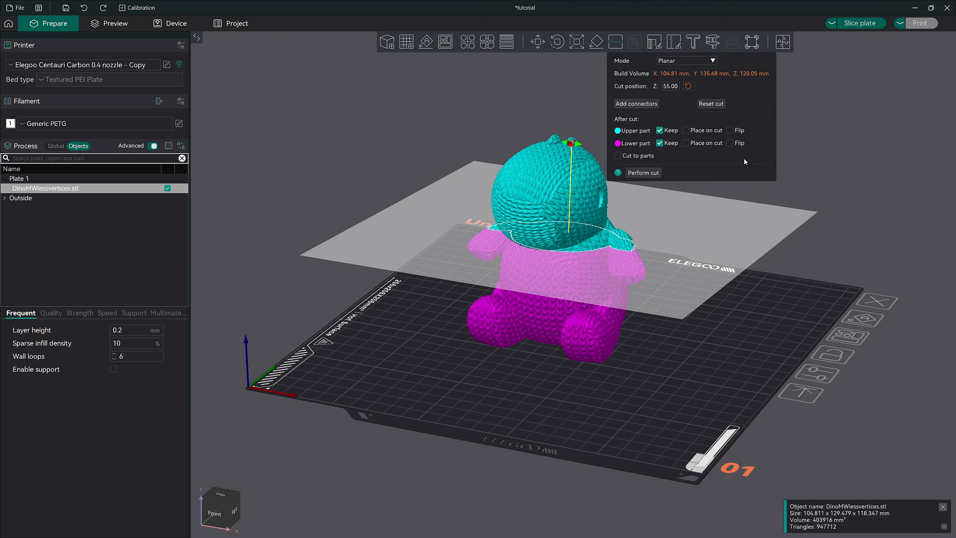
Switch the dino model's cut mode to Dovetail
left_click(712, 60)
left_click(692, 82)
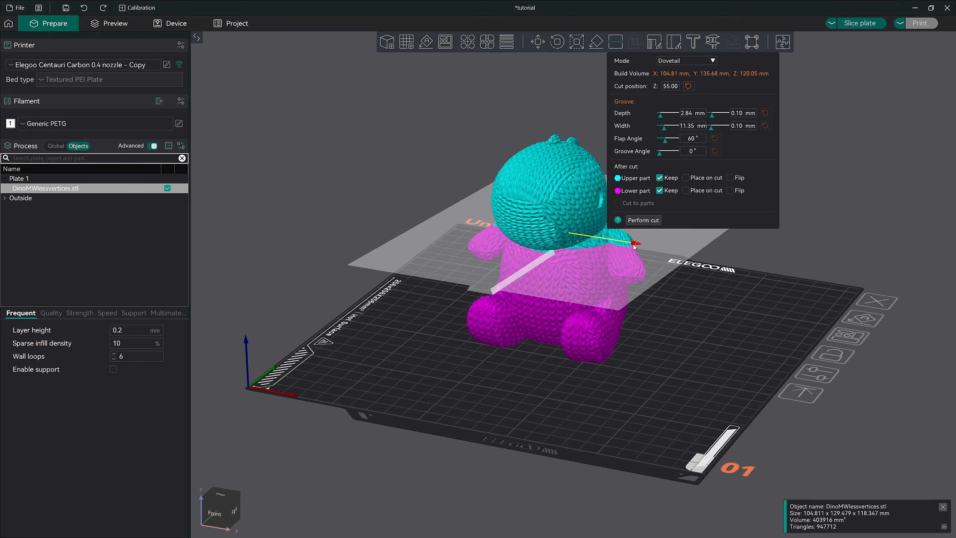
Shift the dovetail groove sideways on the dino model, and lower the cut plane to a Z position of about 46 mm
left_click_drag(636, 245, 656, 254)
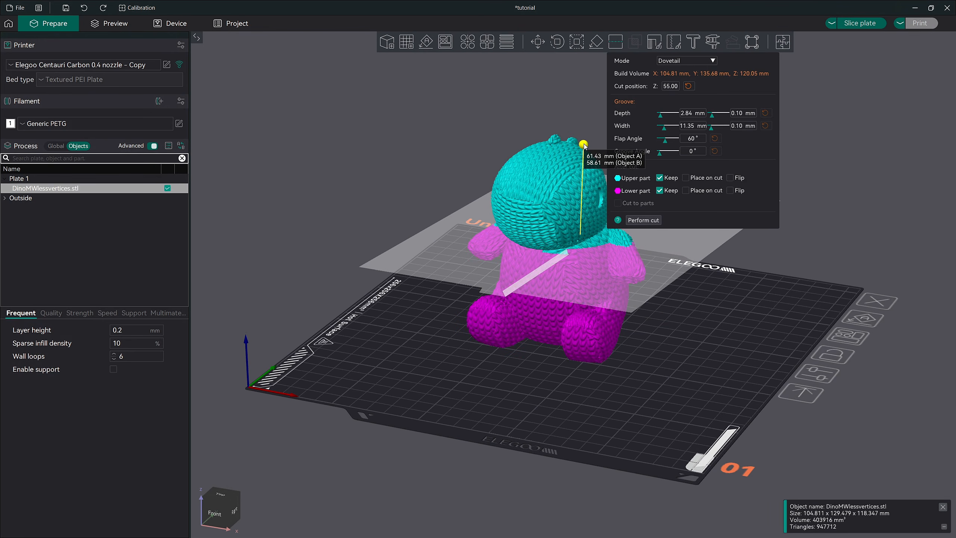
left_click_drag(586, 144, 580, 166)
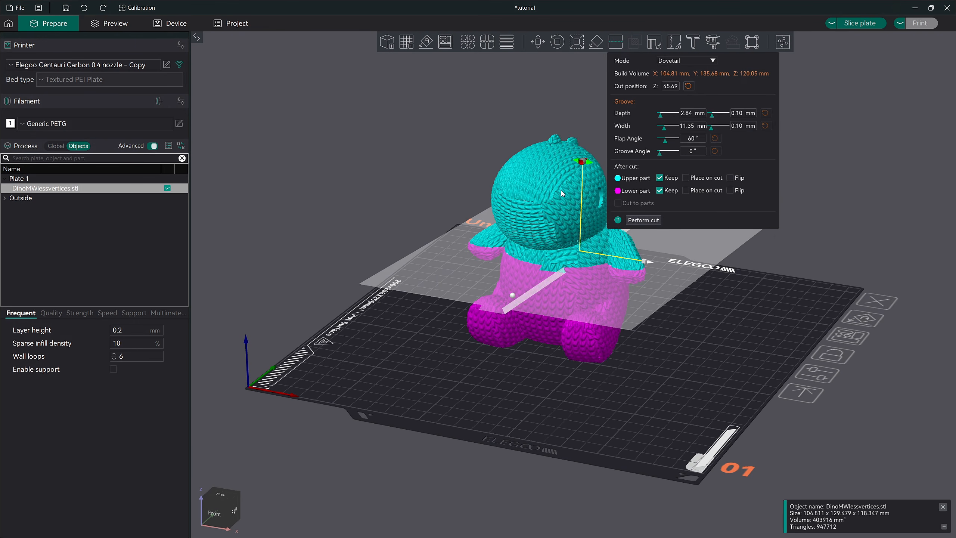
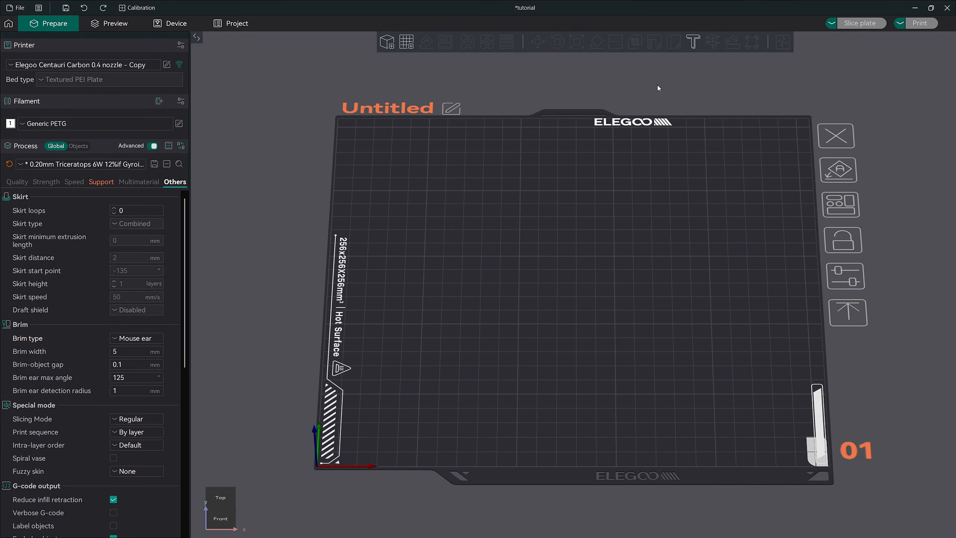
Add a cube primitive to the plate and scale it into a flat slab about 107 × 67 × 2.2 mm
right_click(529, 246)
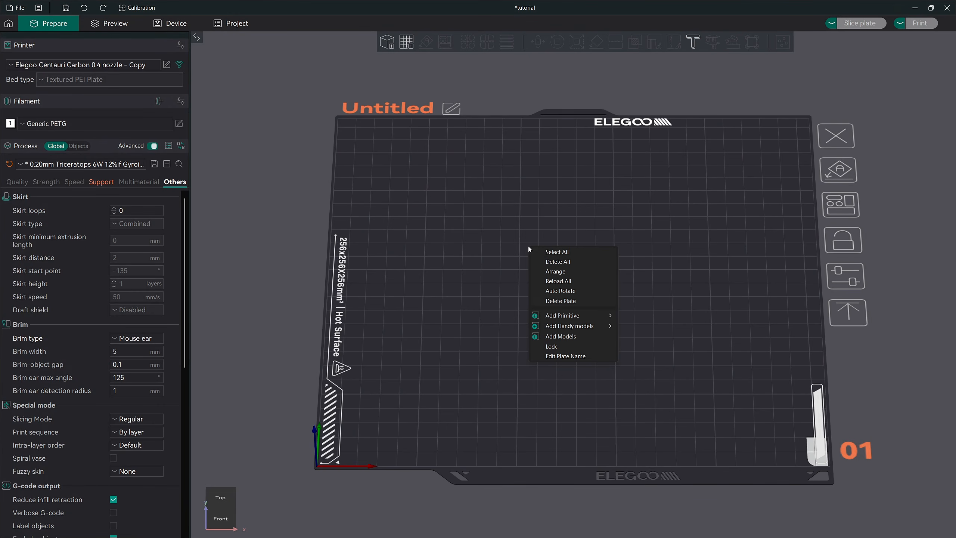
mouse_move(556, 316)
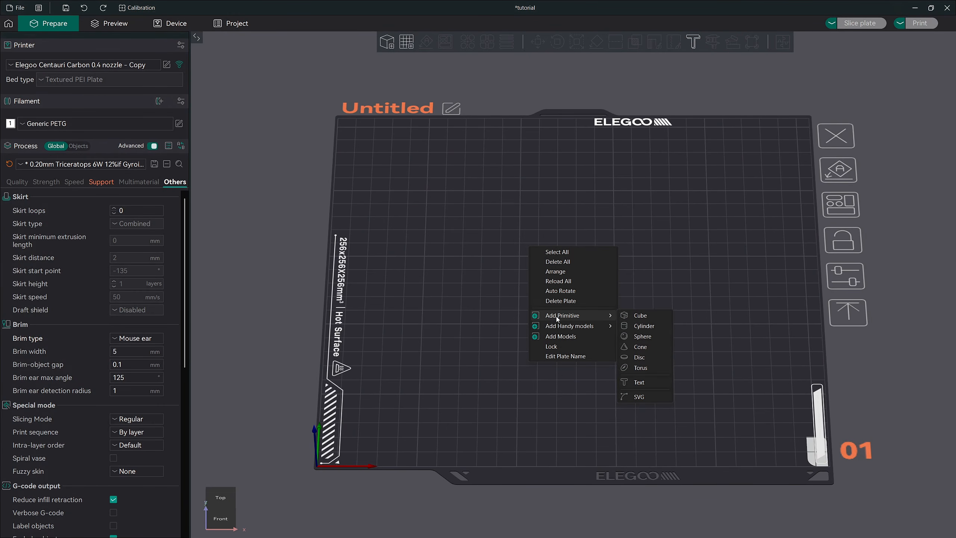
left_click(645, 315)
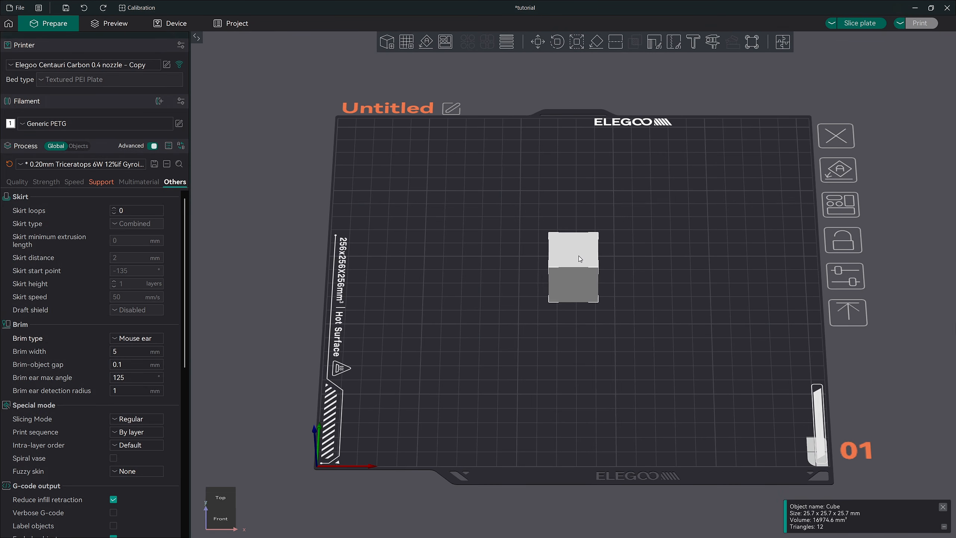
key("s")
left_click_drag(658, 292, 681, 290)
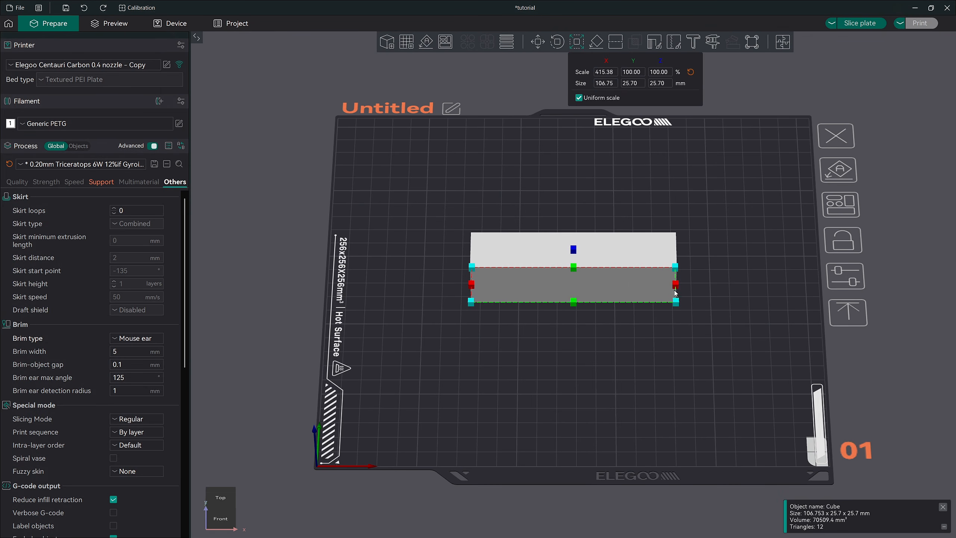
left_click_drag(574, 302, 573, 330)
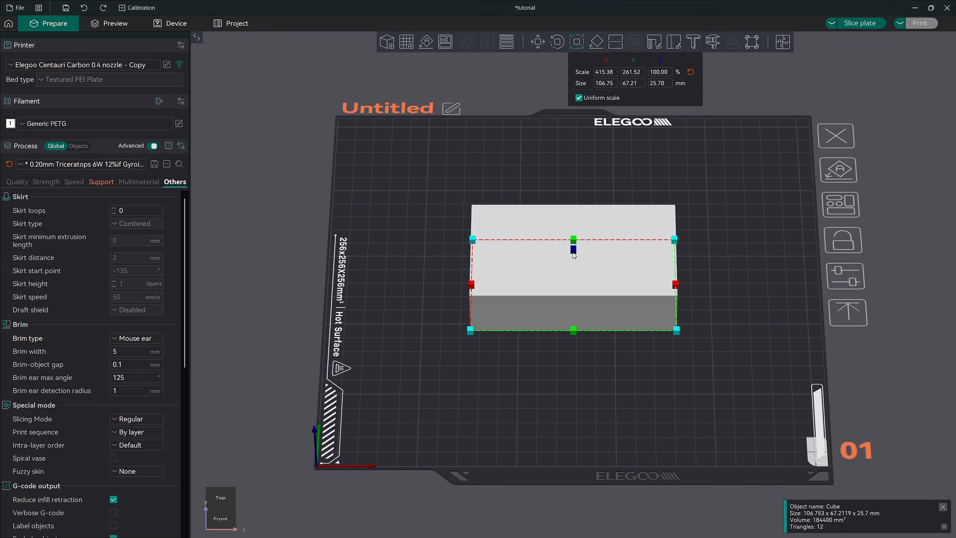
left_click_drag(574, 250, 570, 285)
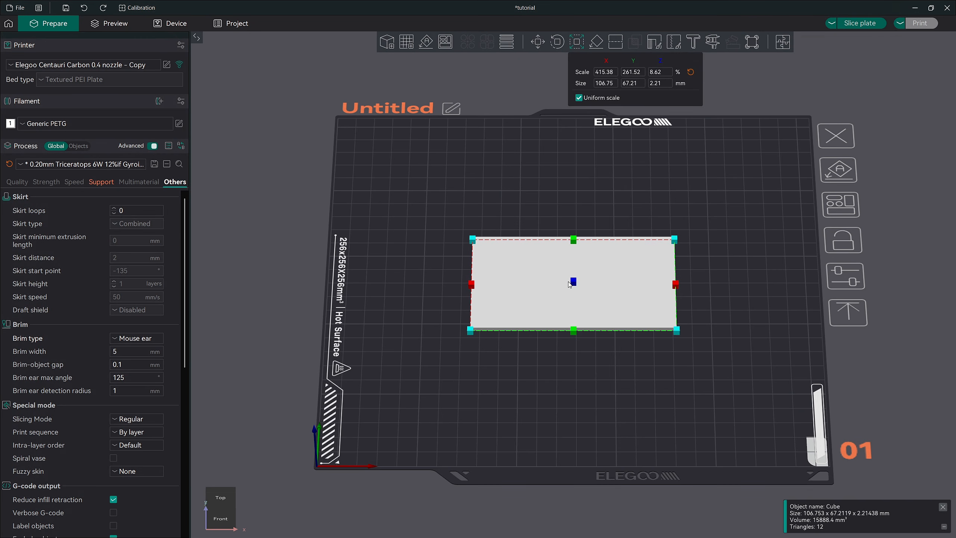
left_click(589, 201)
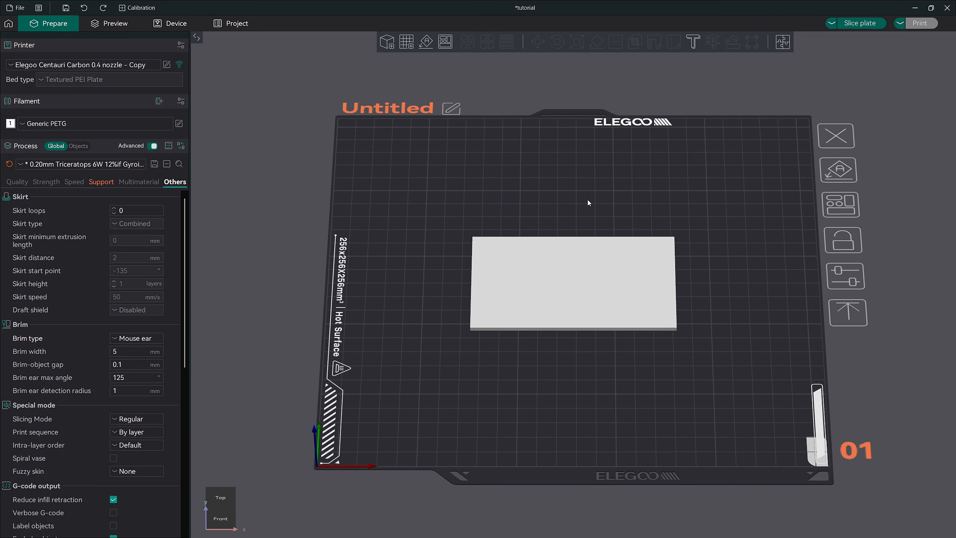
Emboss the text "PLANET 3DP" on the slab in the Segoe UI Black font
left_click(546, 269)
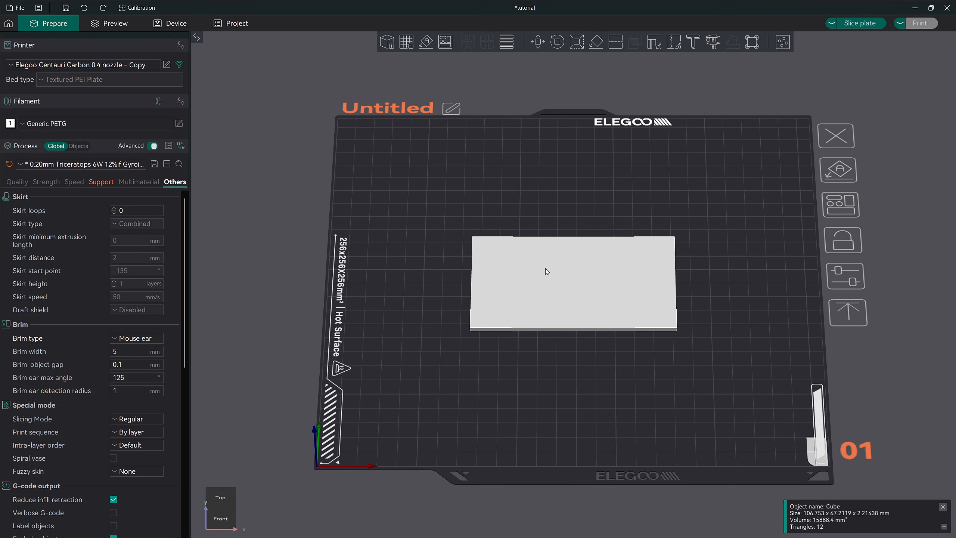
key("t")
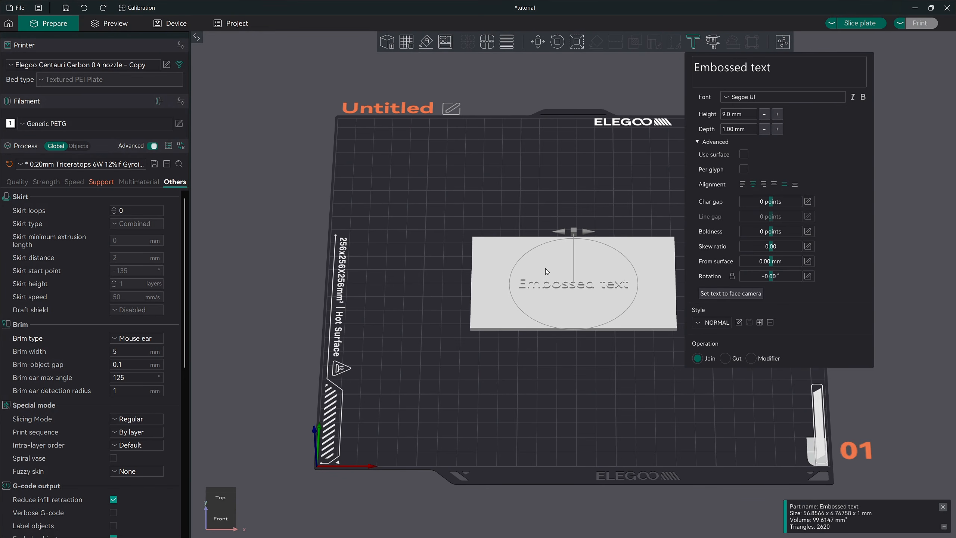
left_click(81, 148)
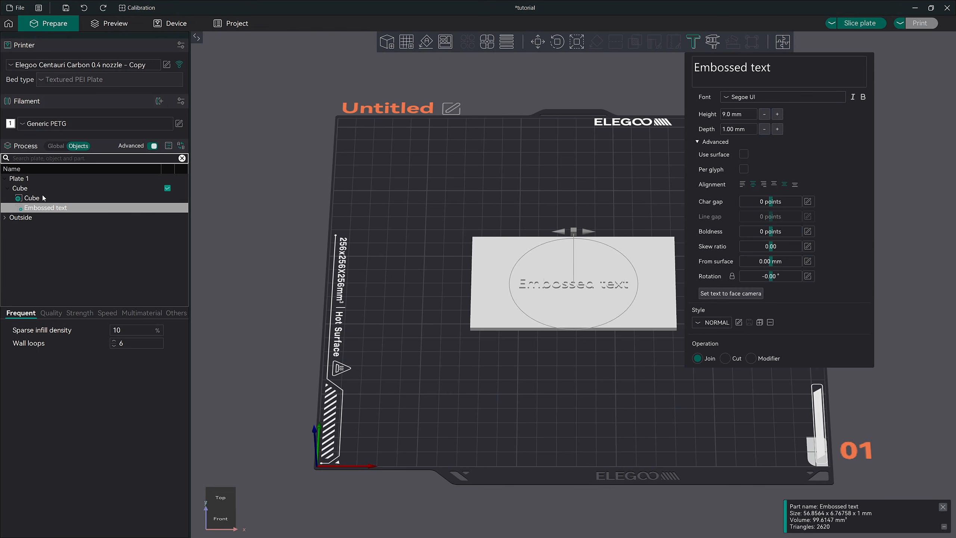
left_click(65, 208)
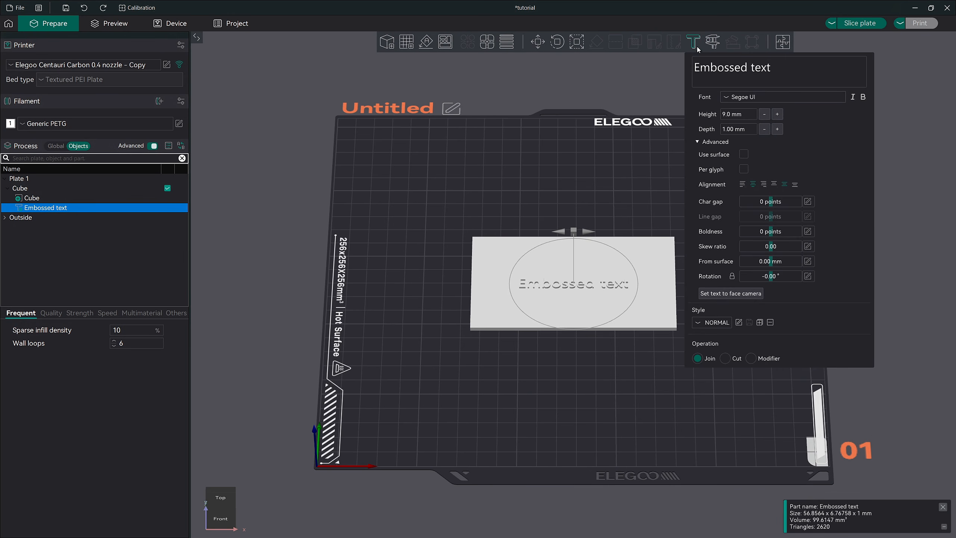
left_click(725, 71)
key("ctrl+a")
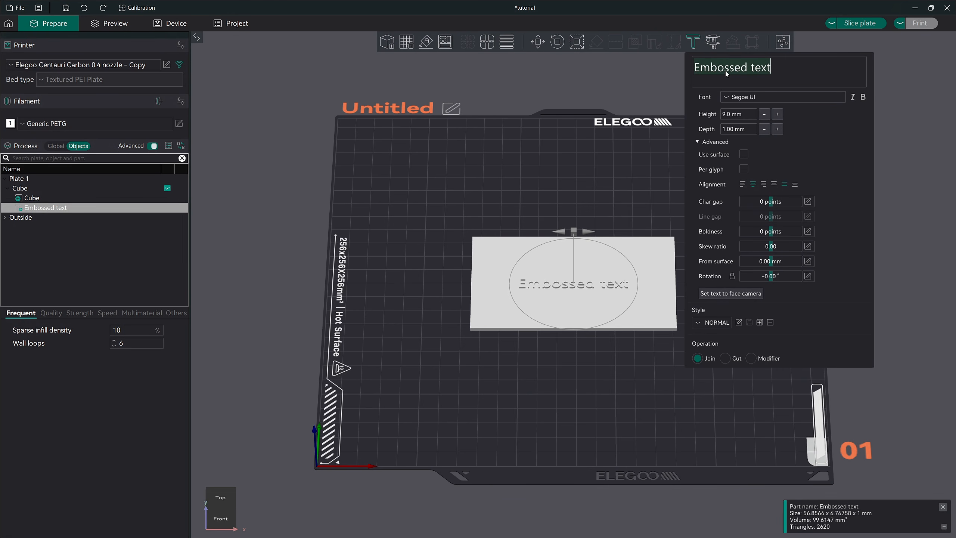
type("PLANET 3DP")
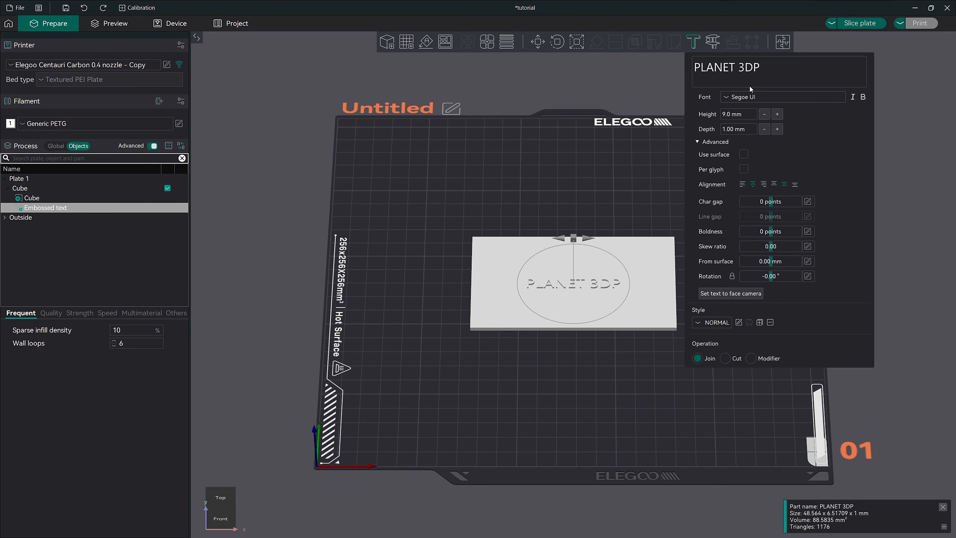
left_click(748, 98)
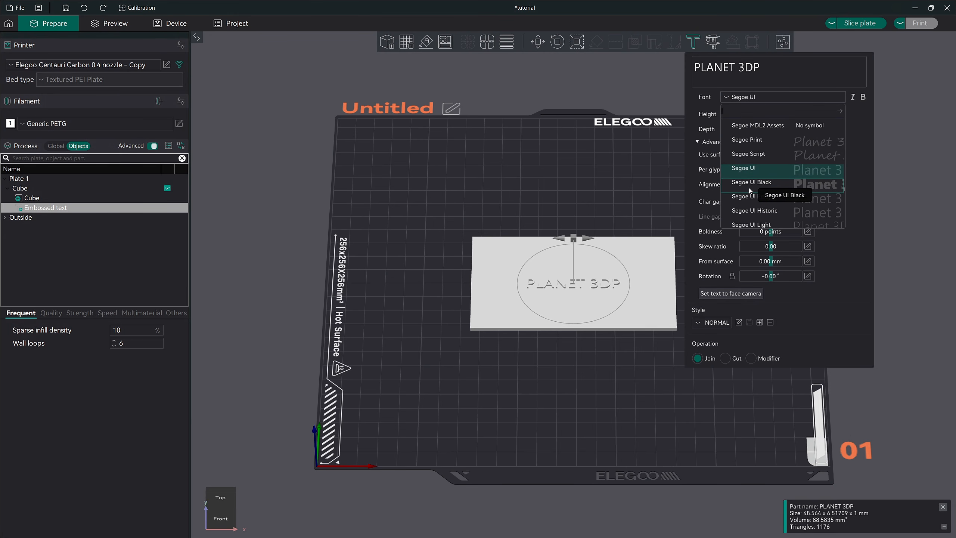
left_click(753, 184)
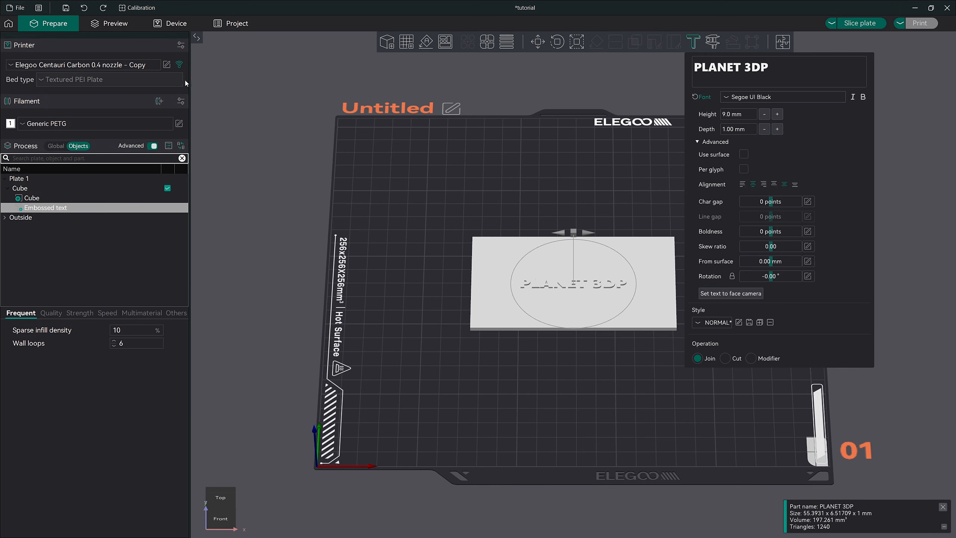
Add a second filament coloured black, and assign filament 2 to the embossed text
left_click(159, 102)
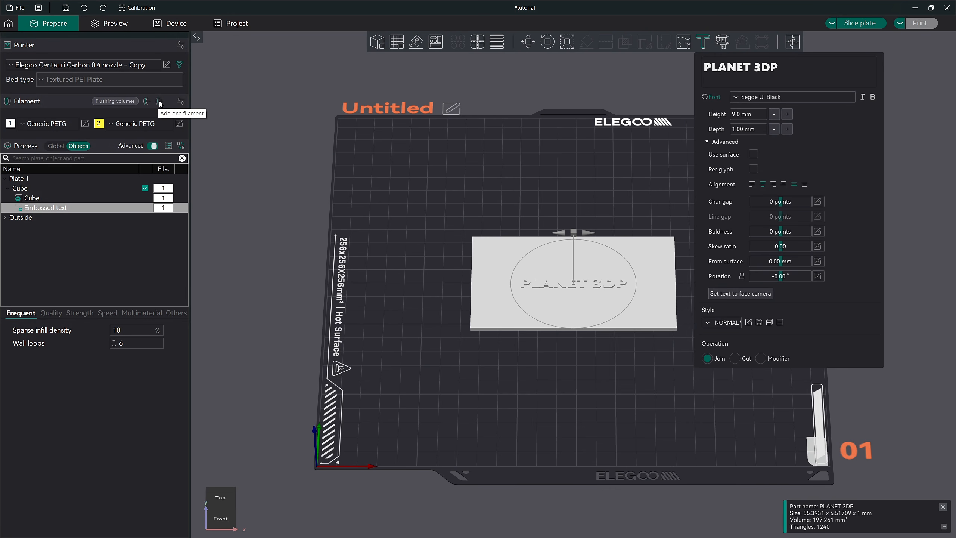
left_click(100, 123)
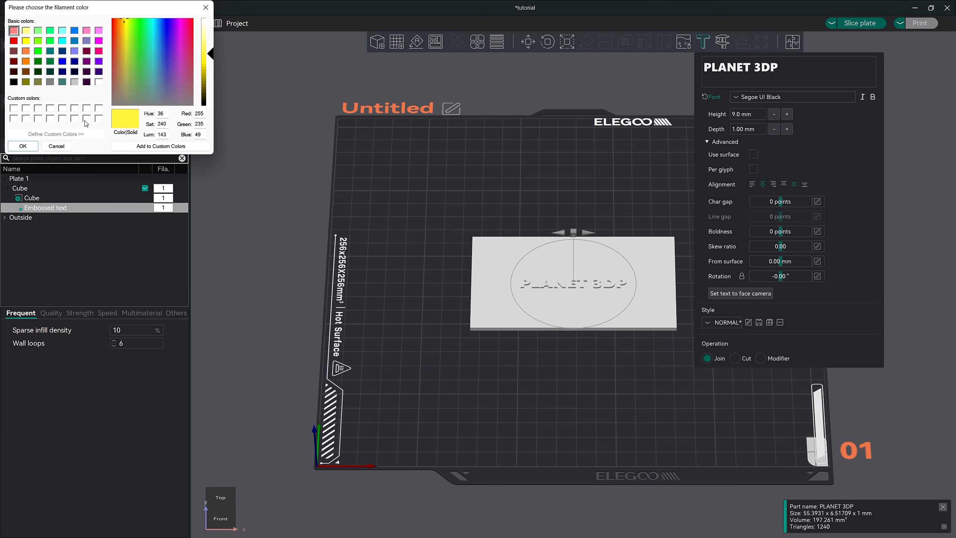
left_click(15, 83)
left_click(21, 147)
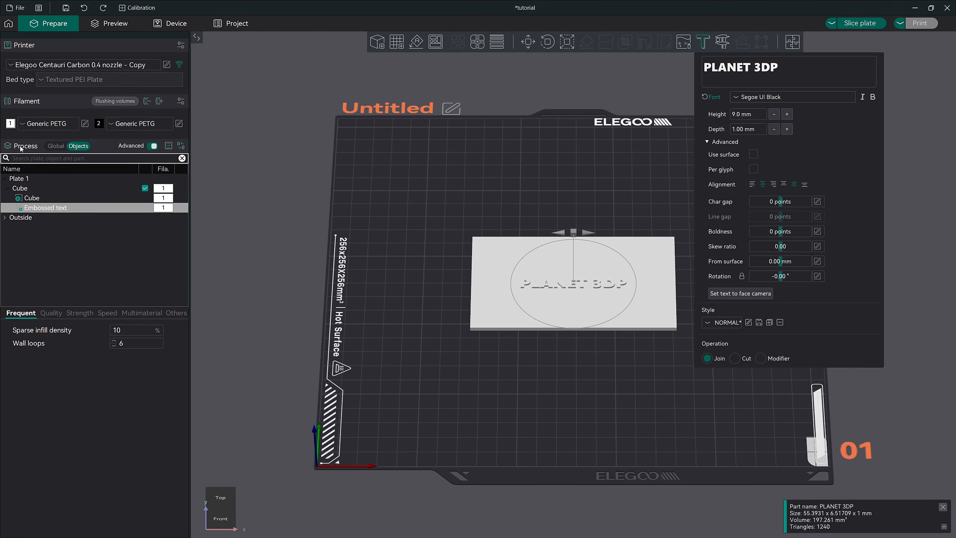
left_click(48, 209)
key("2")
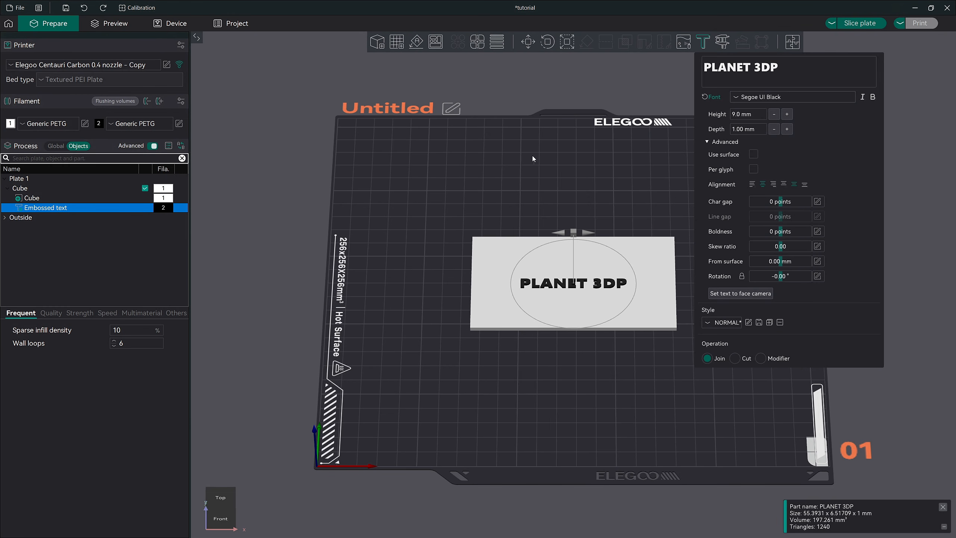
Set the embossed text's height to 15 mm and depth to 3 mm, and nudge it slightly on the slab
left_click(761, 117)
type("15")
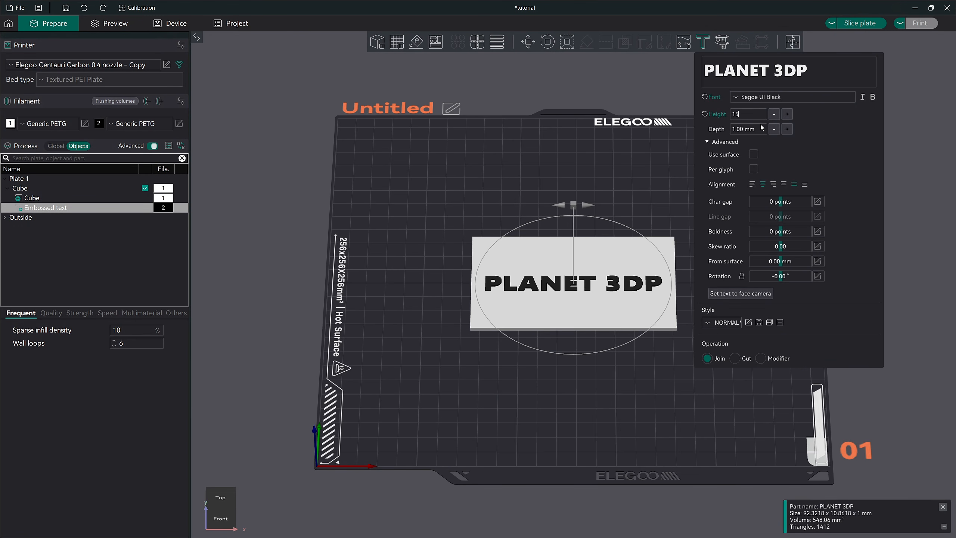
type("3")
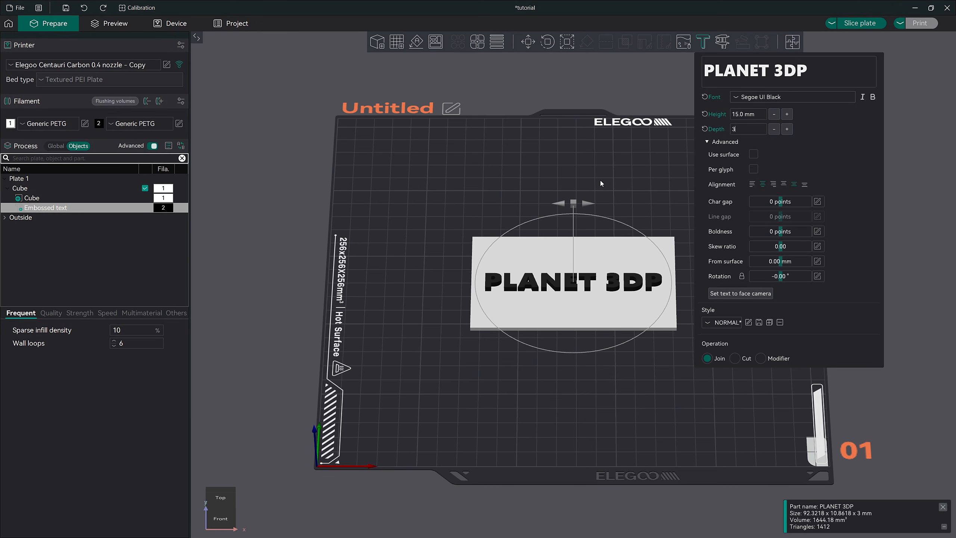
left_click_drag(576, 204, 572, 245)
mouse_move(591, 287)
left_mouse_down()
mouse_move(614, 226)
mouse_move(558, 287)
mouse_move(636, 287)
mouse_move(587, 287)
left_mouse_up()
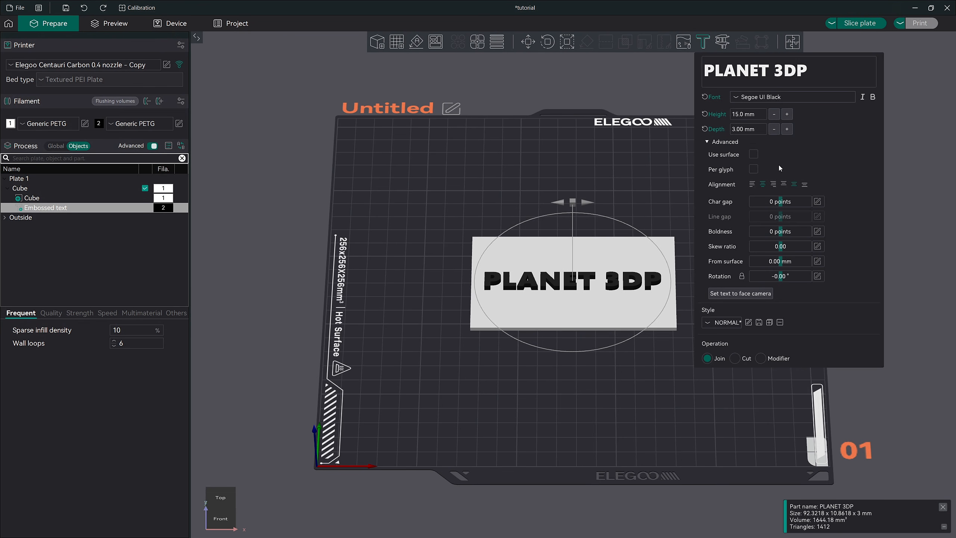
Rotate the slab's text to about 55° with Use surface enabled, and turn Use surface off again
left_click(754, 154)
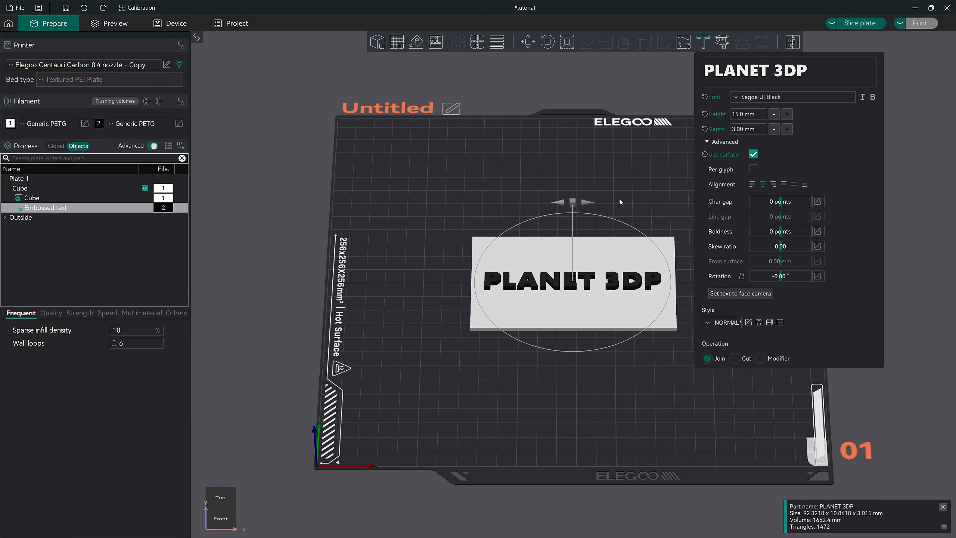
left_click_drag(592, 202, 691, 256)
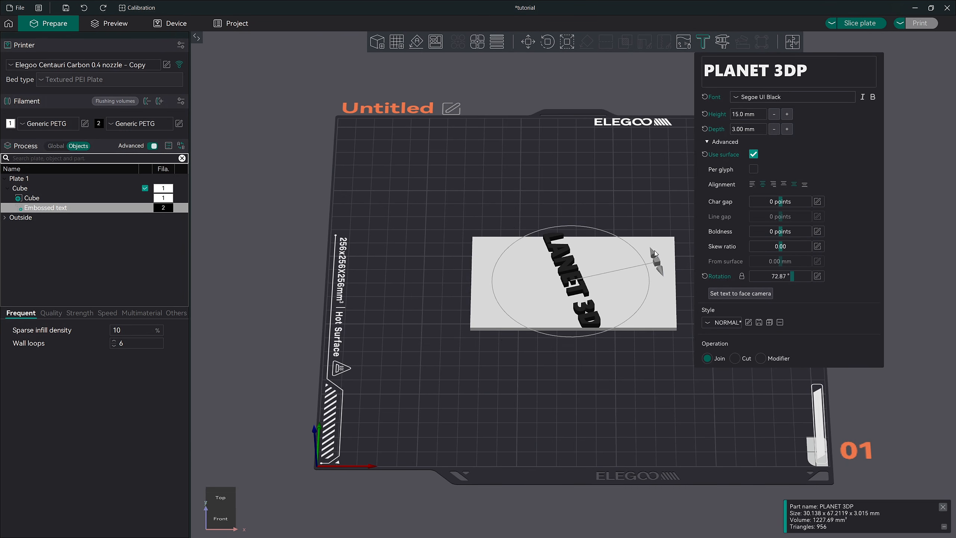
mouse_move(653, 254)
left_mouse_down()
mouse_move(639, 208)
mouse_move(643, 250)
left_mouse_up()
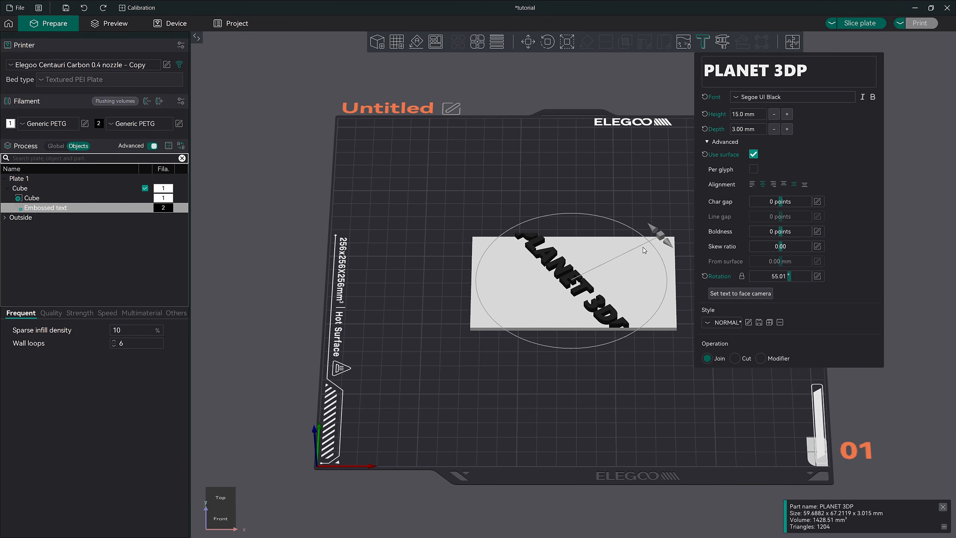
left_click(753, 154)
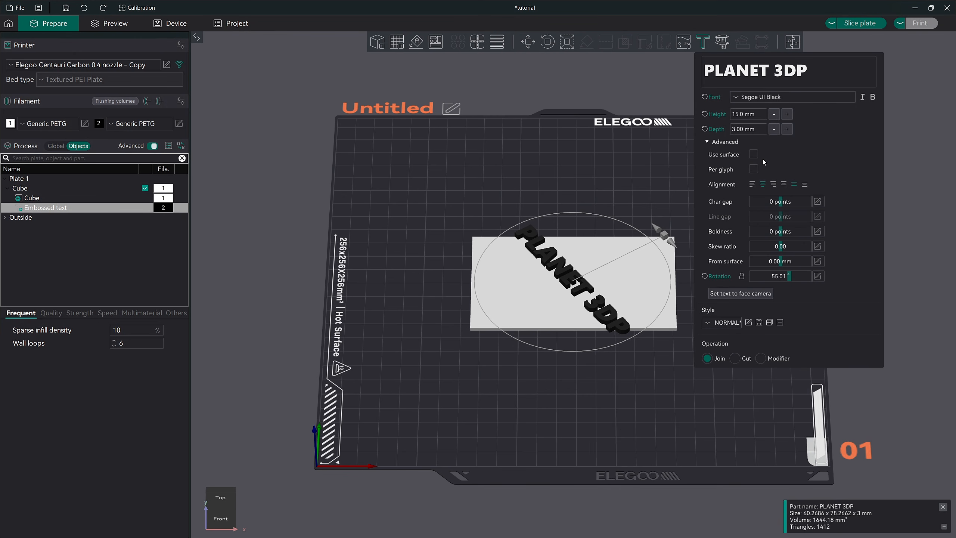
Add a cone primitive about 45 mm in size near the plate's back-left corner
right_click(412, 166)
mouse_move(442, 234)
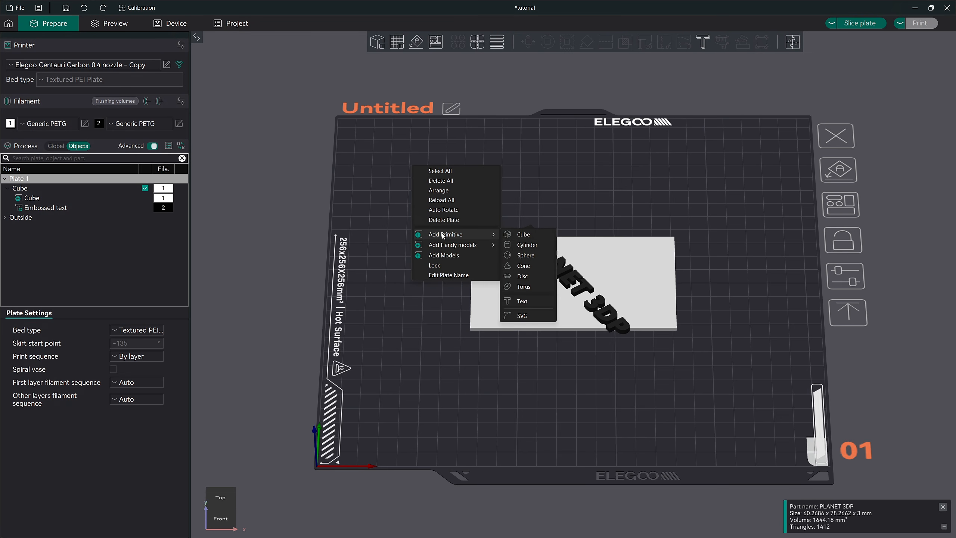
left_click(523, 266)
left_click_drag(572, 278, 472, 224)
key("s")
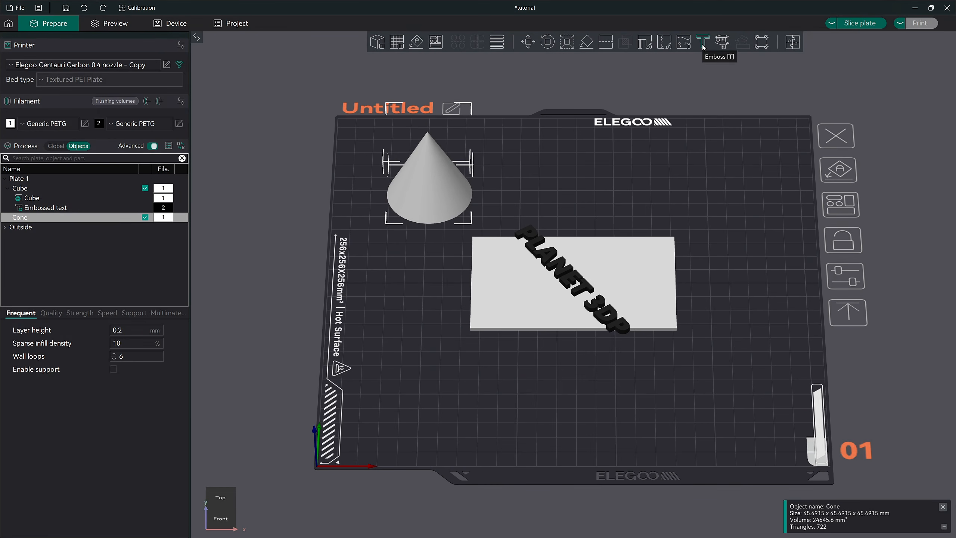
Emboss the text "PLANET 3DP" on the cone in the Segoe UI Black font
left_click(703, 42)
left_click(752, 97)
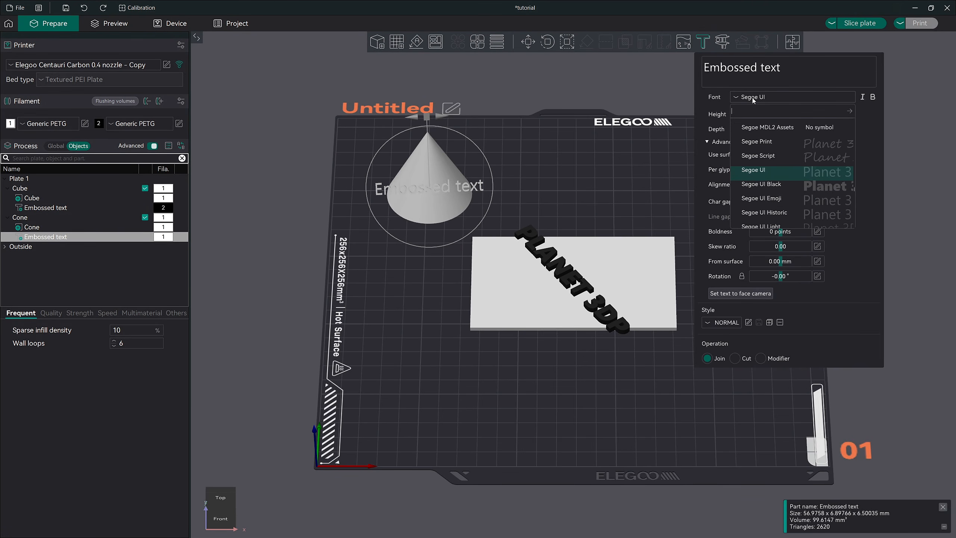
left_click(780, 183)
left_click(780, 77)
type("PLANET 3DP")
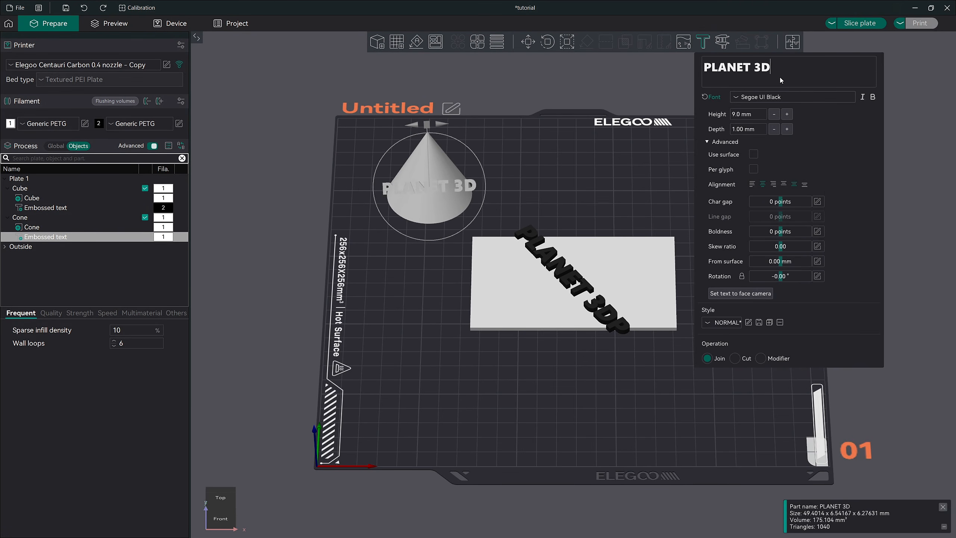
Assign filament 2 to the cone's embossed text, and make the text follow the cone with Use surface
type("2")
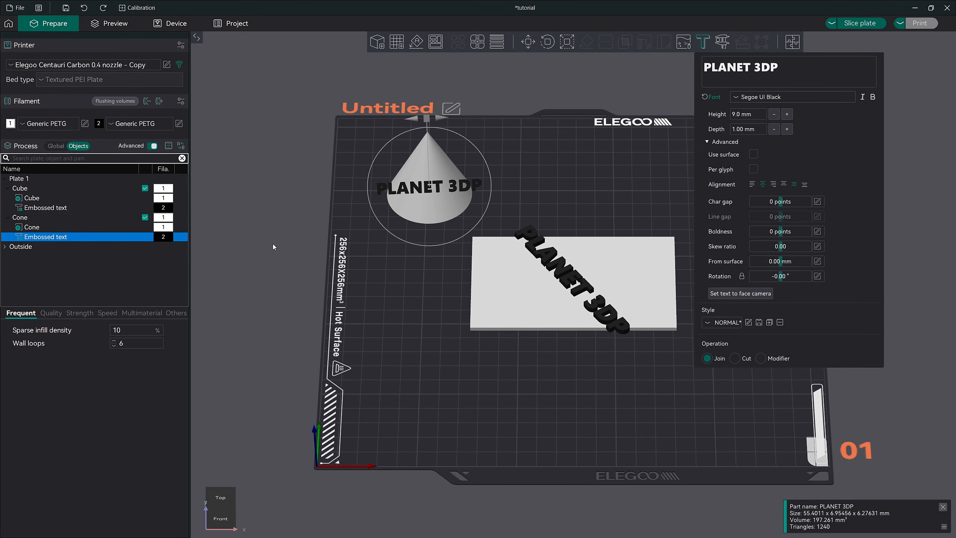
left_click(753, 154)
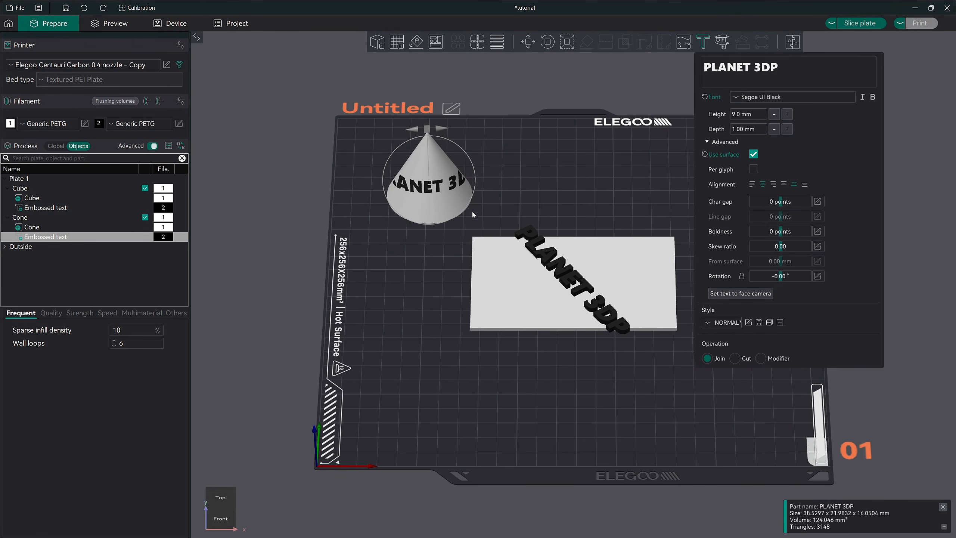
Turn on Per glyph for the cone's embossed text and inspect the lettering from both sides of the cone
left_click_drag(452, 235, 475, 234)
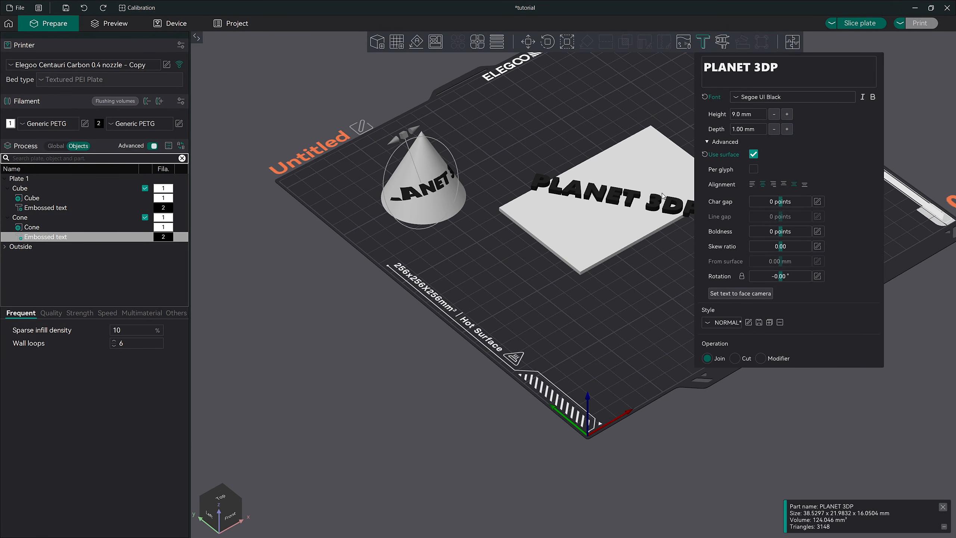
left_click(754, 170)
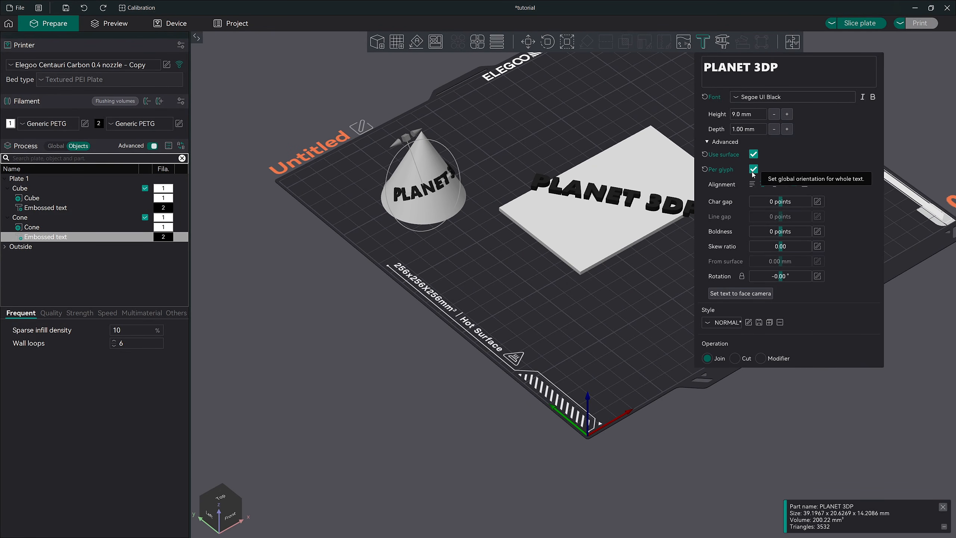
left_click_drag(473, 230, 428, 228)
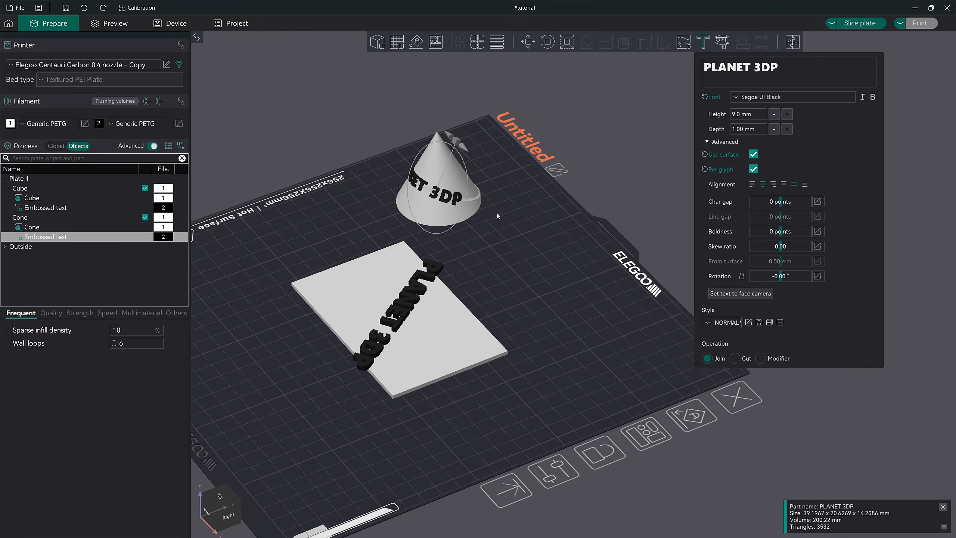
left_click_drag(497, 212, 356, 211)
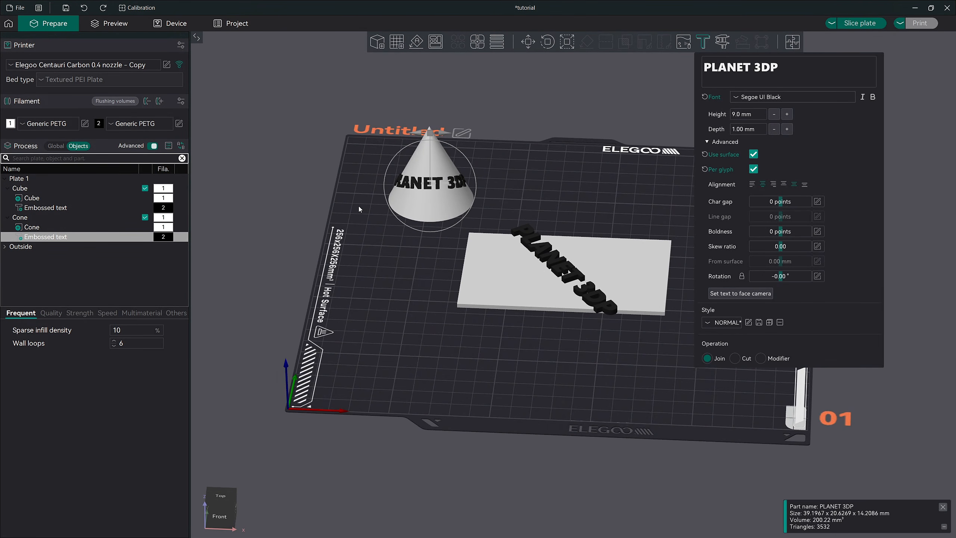
Rotate the cone's embossed text slightly with the Rotate tool, to about -1.3°
key("r")
left_click_drag(514, 213, 496, 214)
left_click_drag(401, 213, 399, 231)
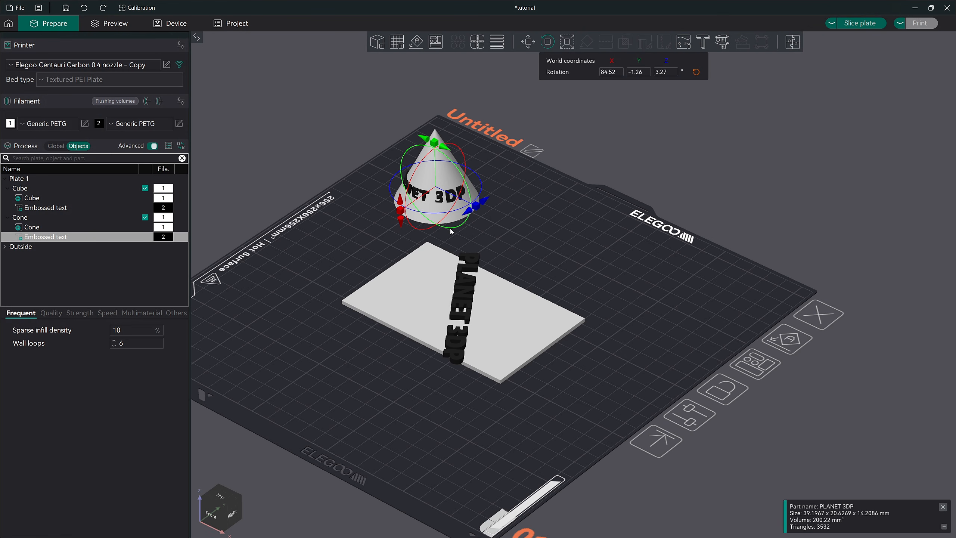
Turn Per glyph off and back on for the cone's text to compare the letter orientation
left_click(703, 41)
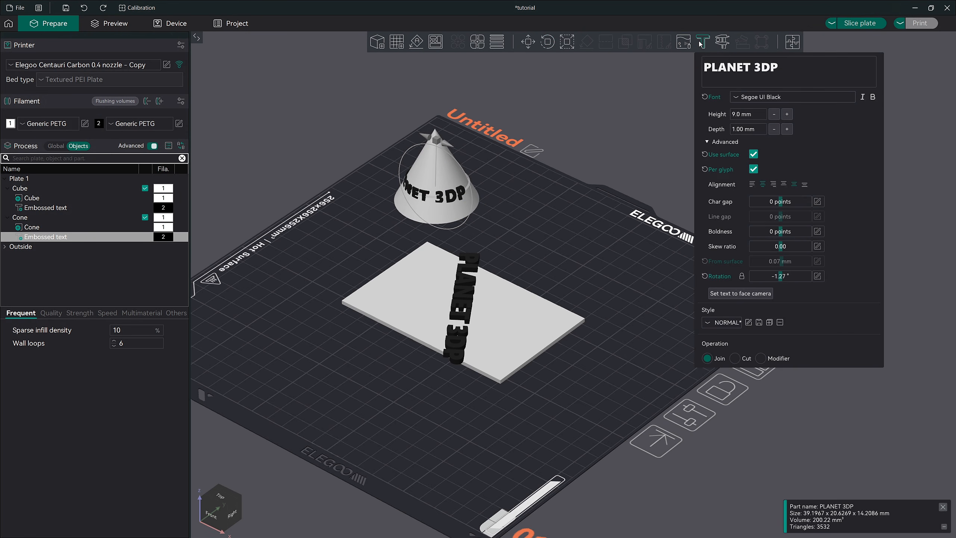
left_click(753, 170)
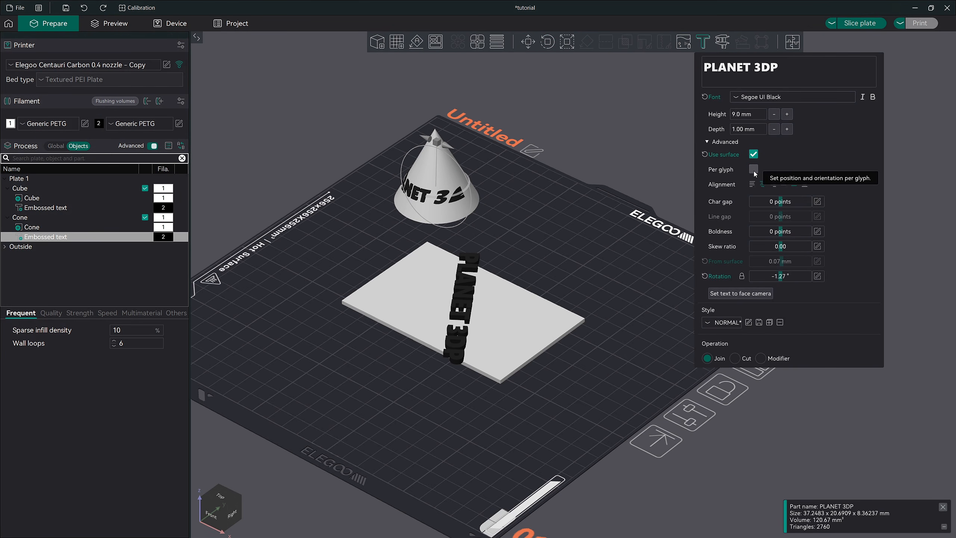
left_click(754, 170)
left_click_drag(535, 245, 383, 245)
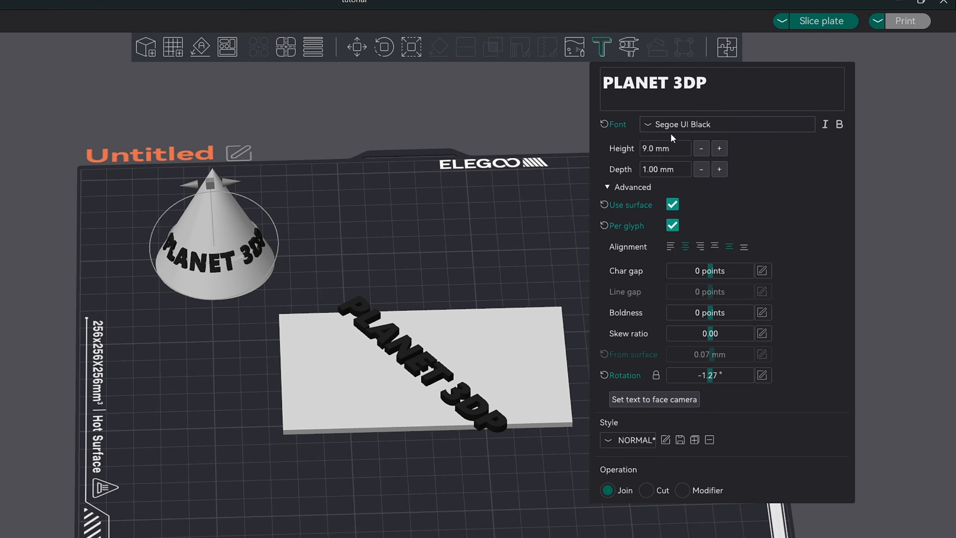
Add the second line "SECOND LINE" to the cone's text, with a char gap of -57 points and a line gap of -199 points
key("Return")
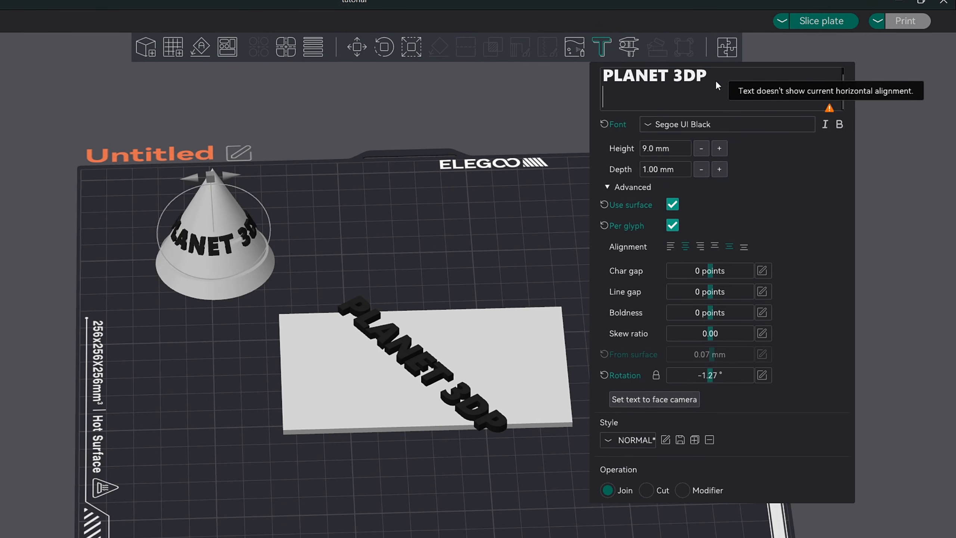
type("SECOND LINE")
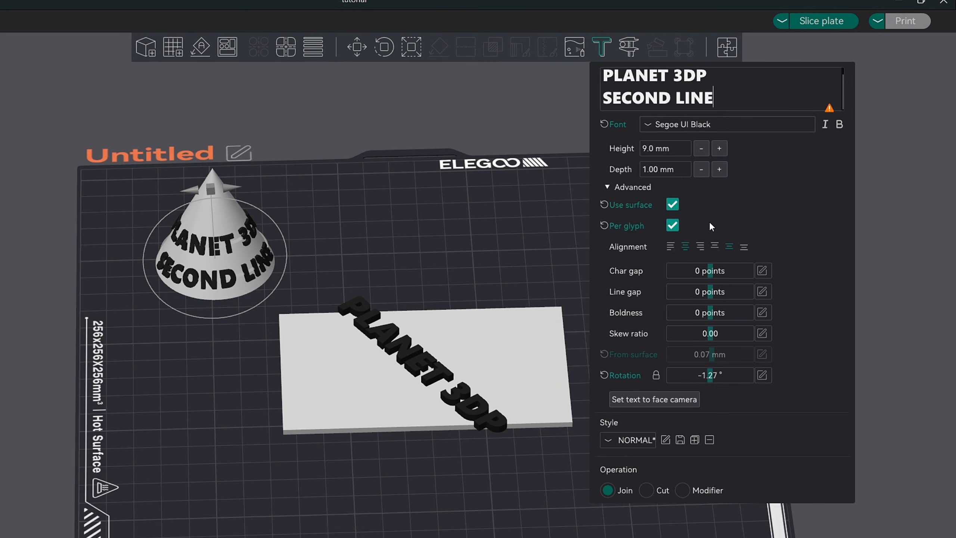
left_click_drag(713, 270, 703, 292)
left_click(709, 292)
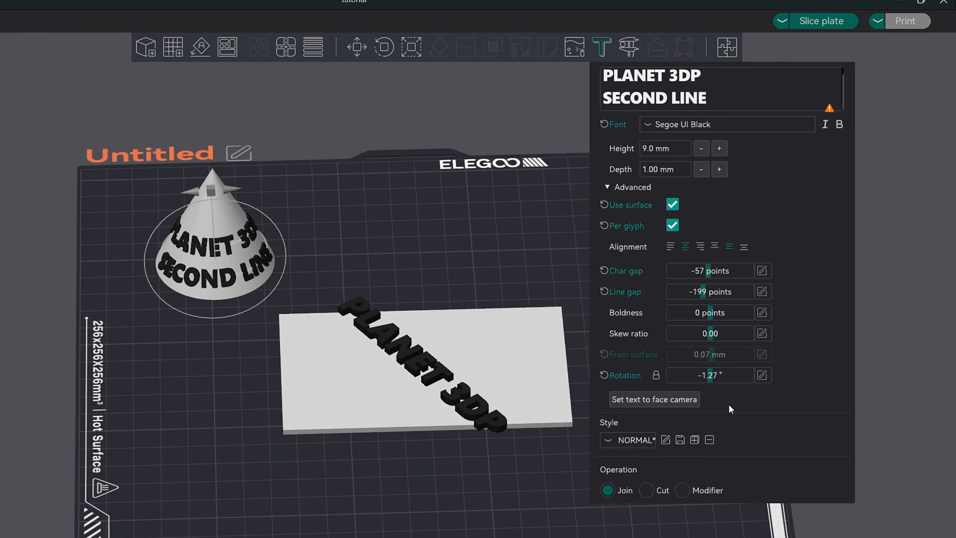
Set the cone's text to face the camera, and look through the available text styles without changing the style
left_click(637, 407)
left_click(635, 441)
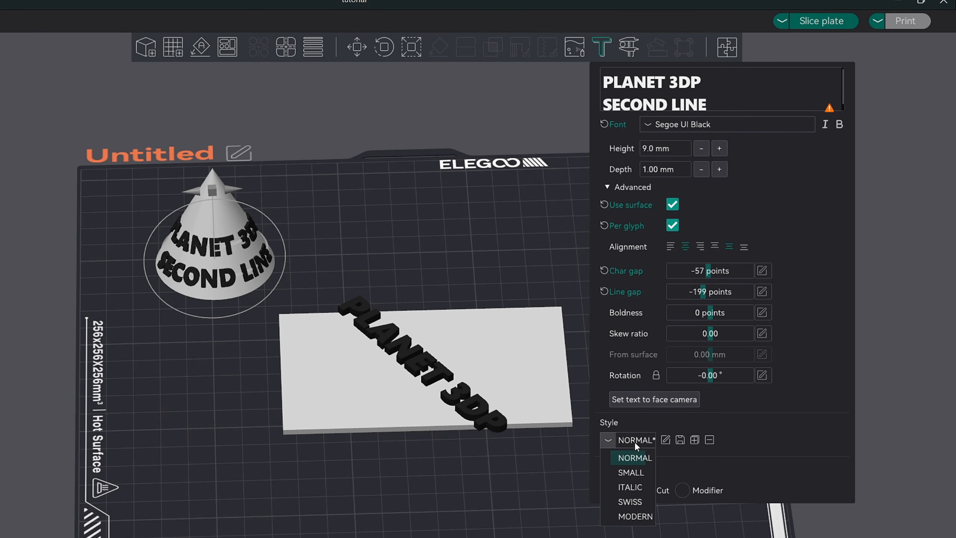
left_click(778, 443)
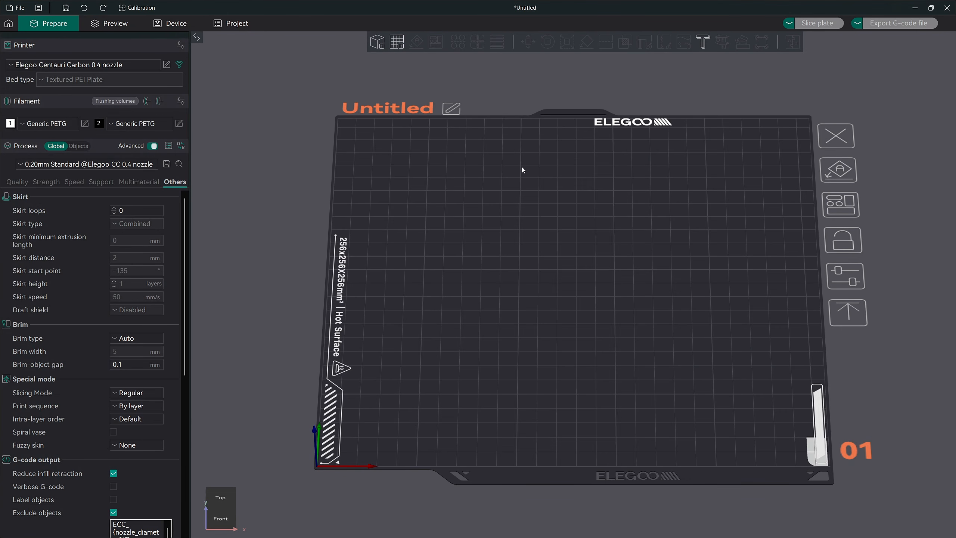
Add a cube primitive to the empty plate
right_click(537, 286)
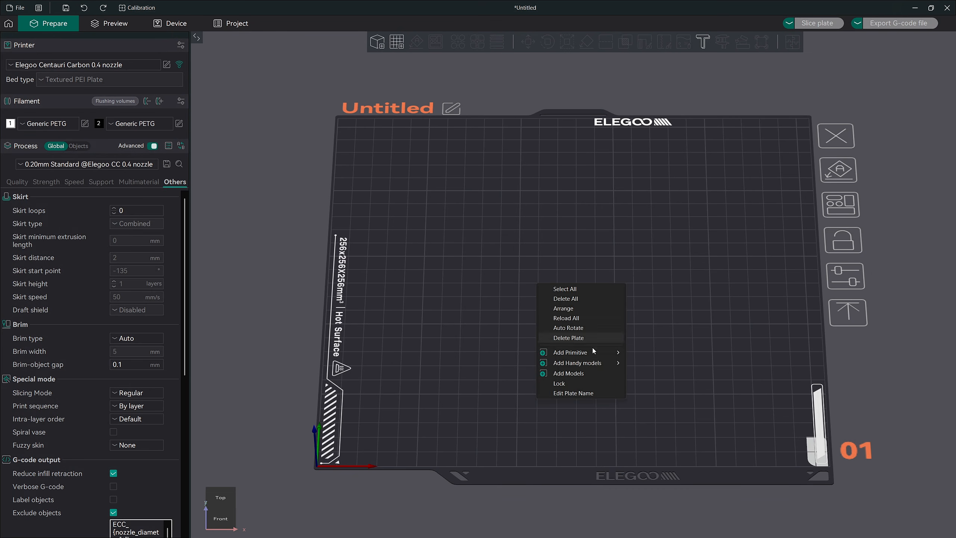
mouse_move(591, 356)
left_click(648, 353)
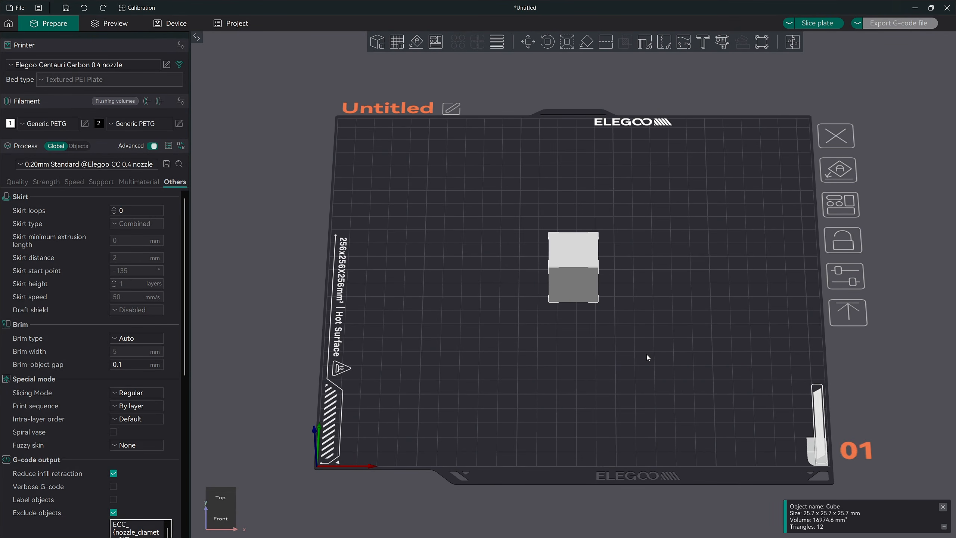
Measure the distance between the cube's two opposite side edges on its top face
left_click(719, 45)
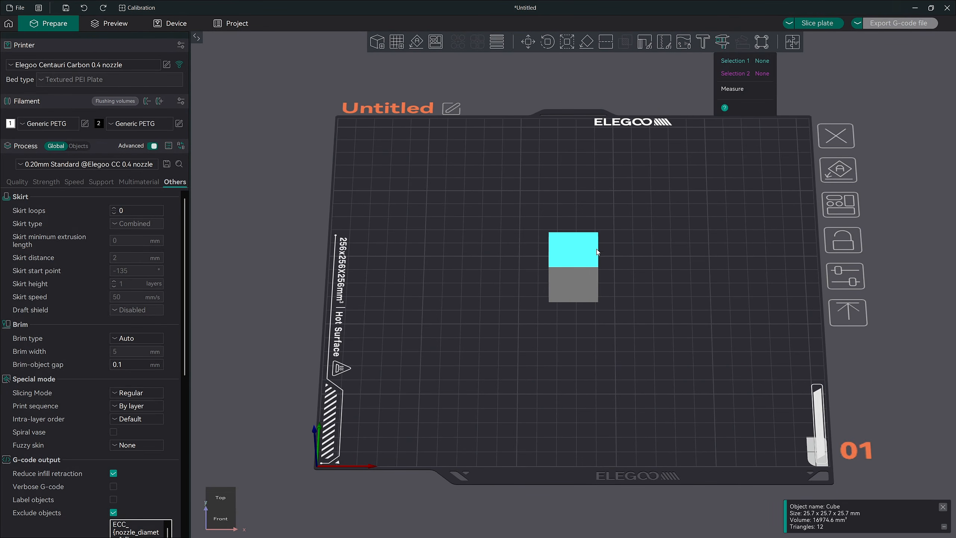
scroll(606, 221, "up", 3)
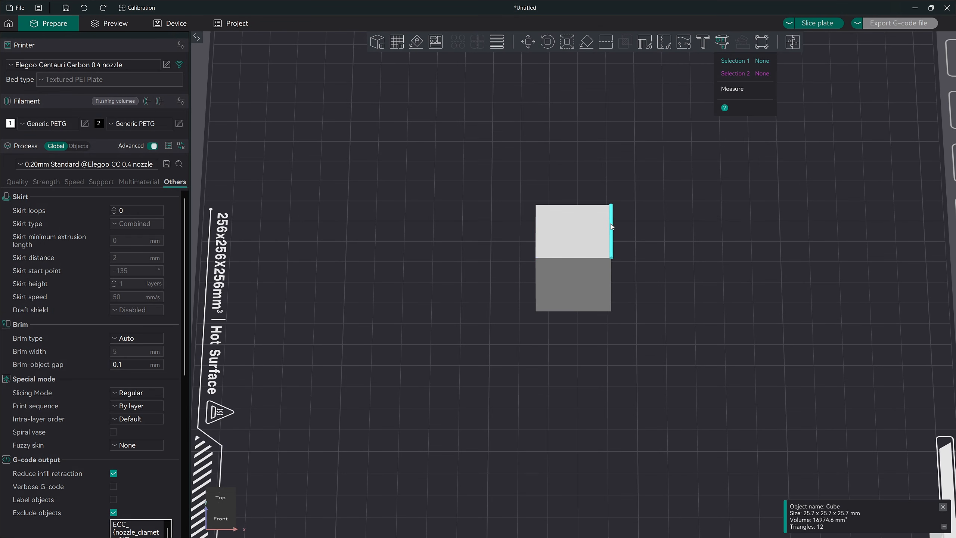
left_click(611, 227)
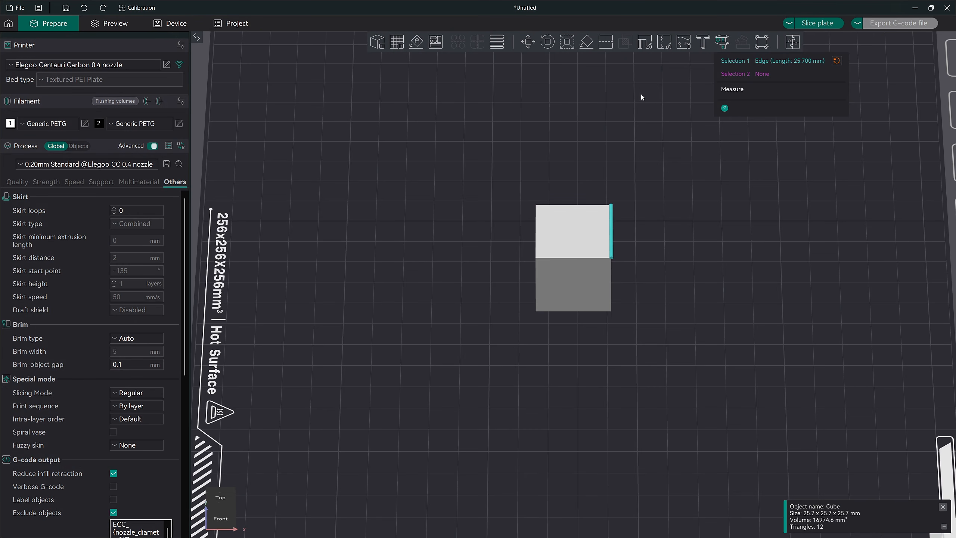
left_click(537, 228)
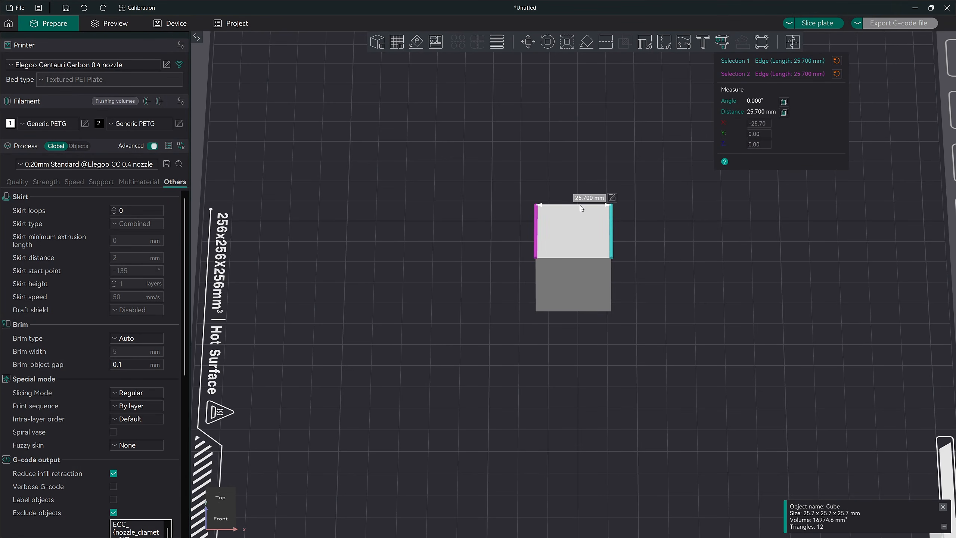
Open the measured edge distance for scaling, cancel the edit, clear both selections and leave the Measure tool
left_click(612, 197)
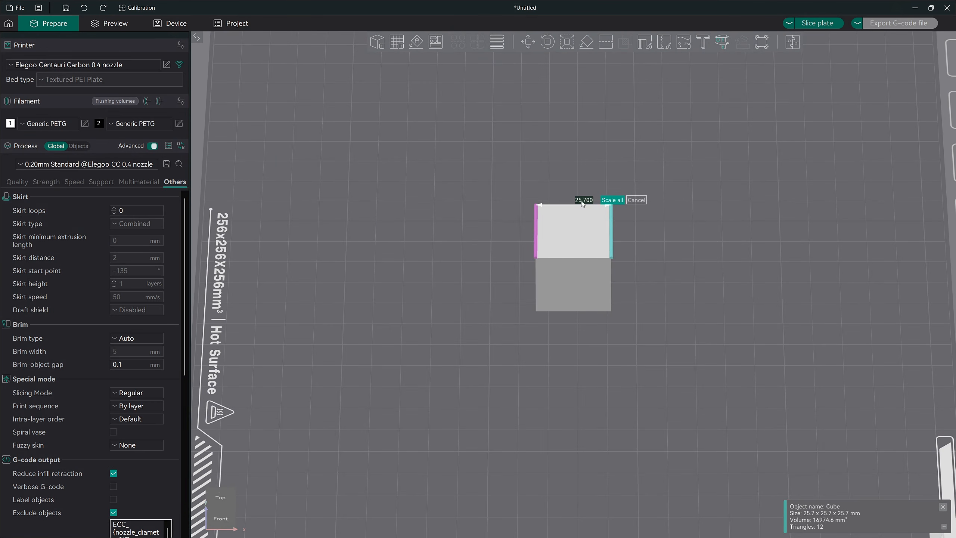
left_click(633, 200)
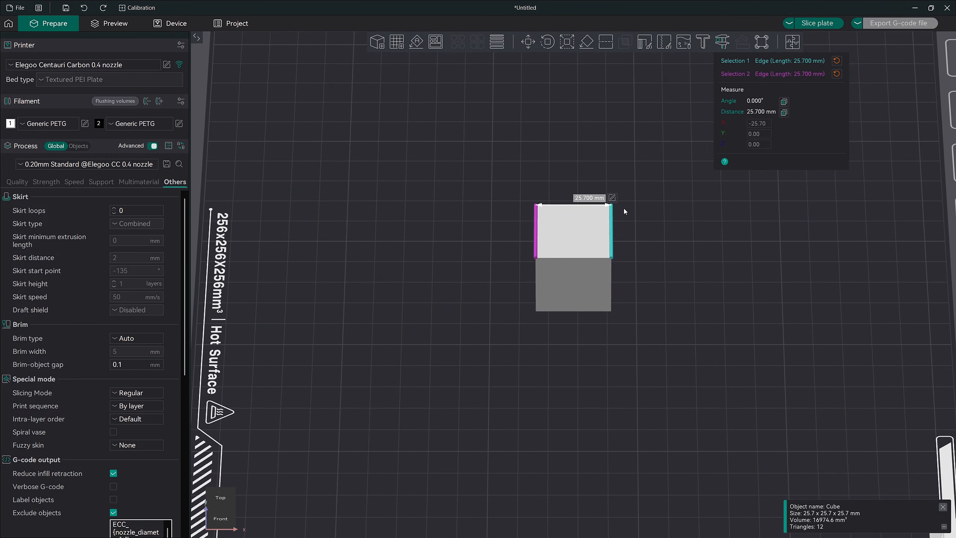
key("Escape")
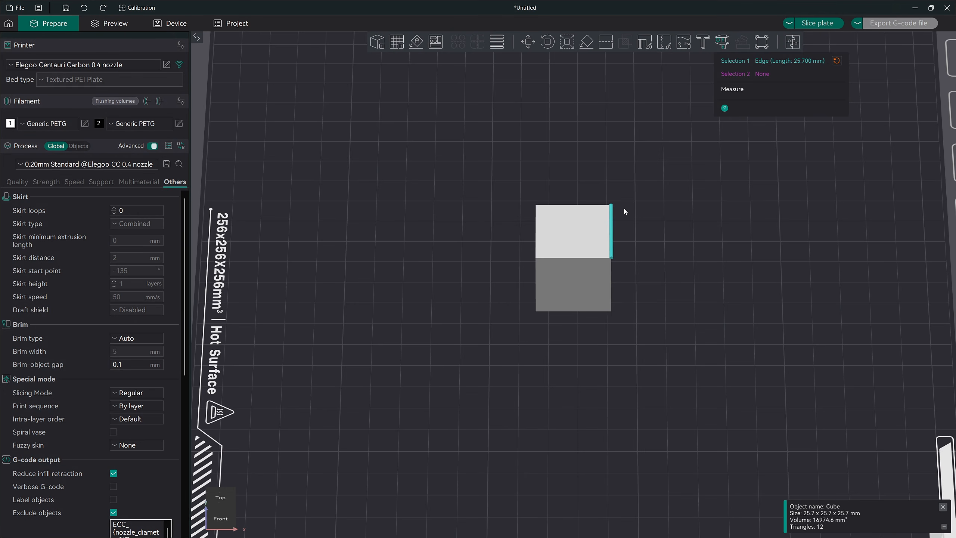
key("Escape")
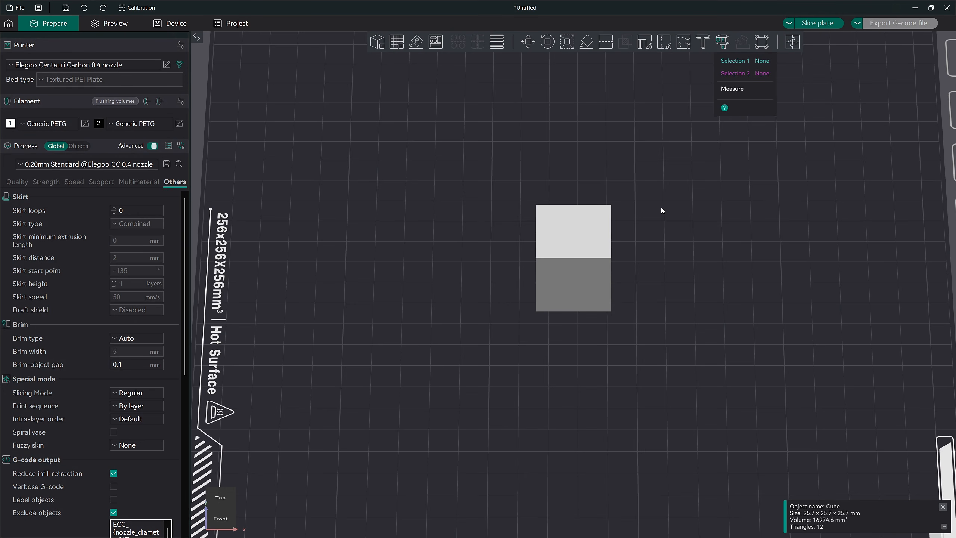
key("Escape")
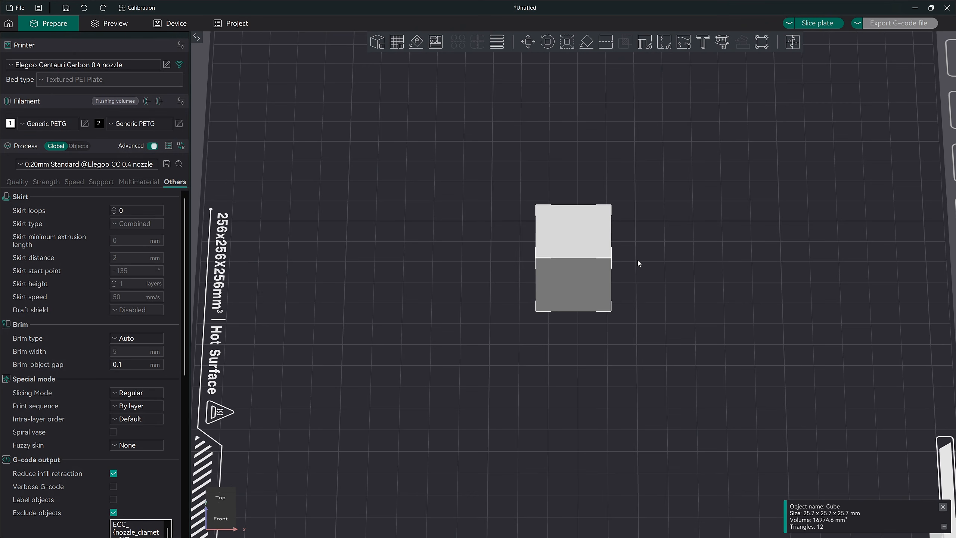
Paste a copy of the cube and place it beside the original, level with it and to its right
key("ctrl+v")
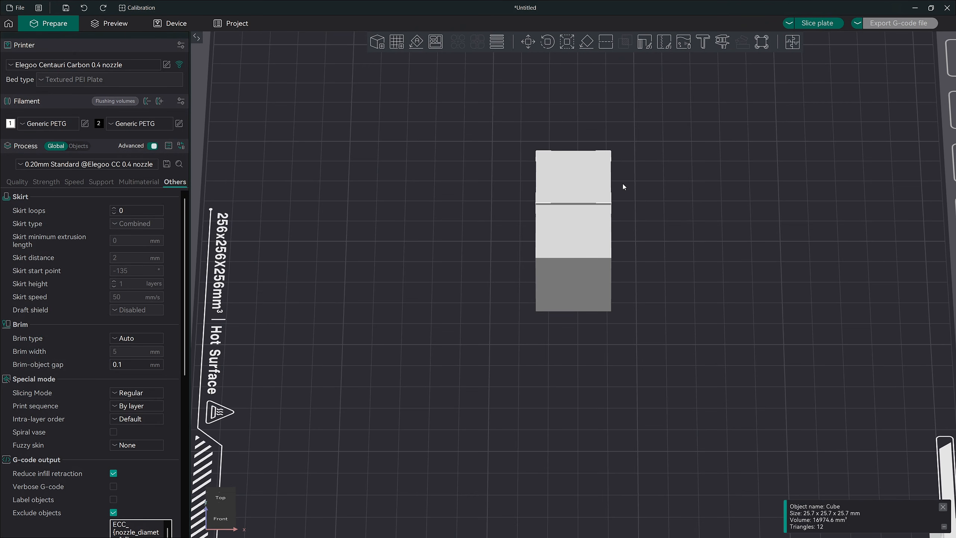
left_click_drag(582, 185, 779, 240)
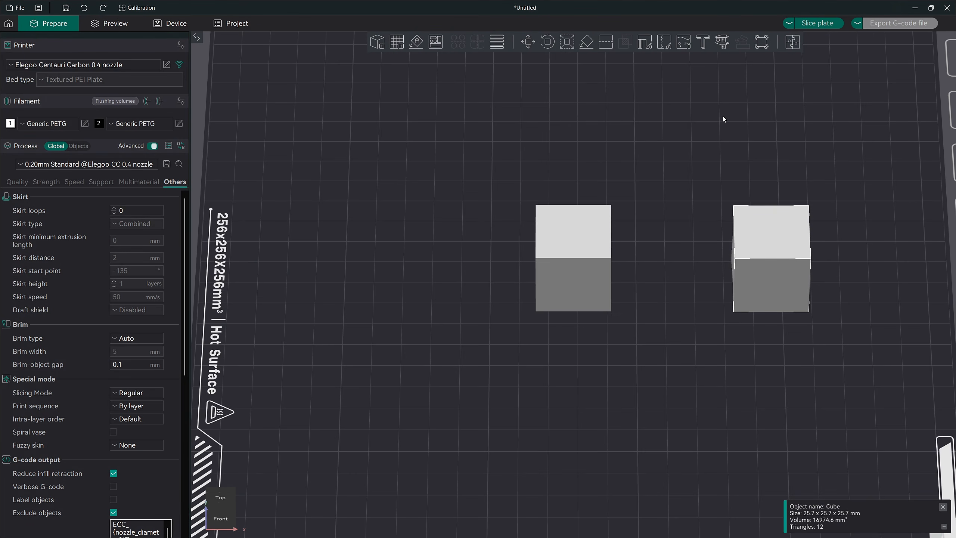
Select both cubes and measure the distance between their facing side planes
left_click(722, 42)
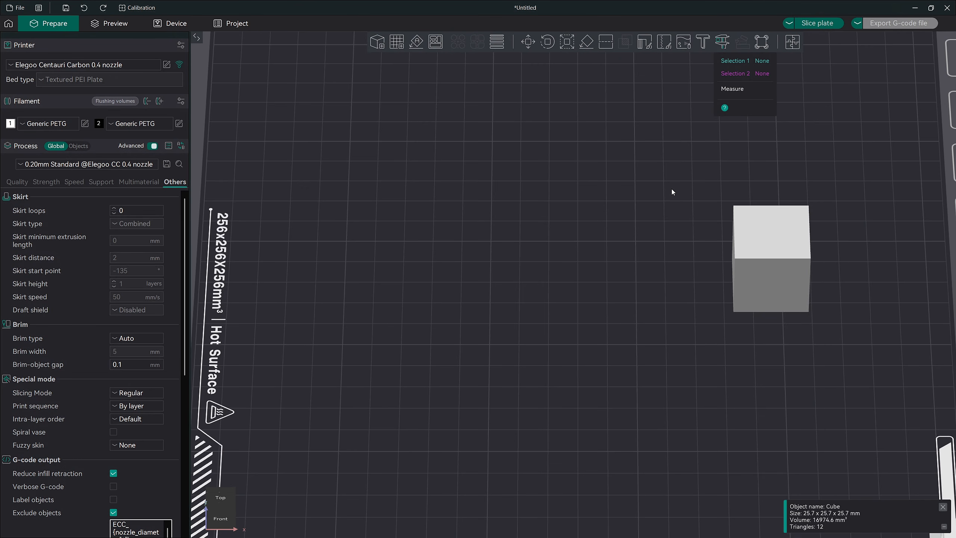
key("Escape")
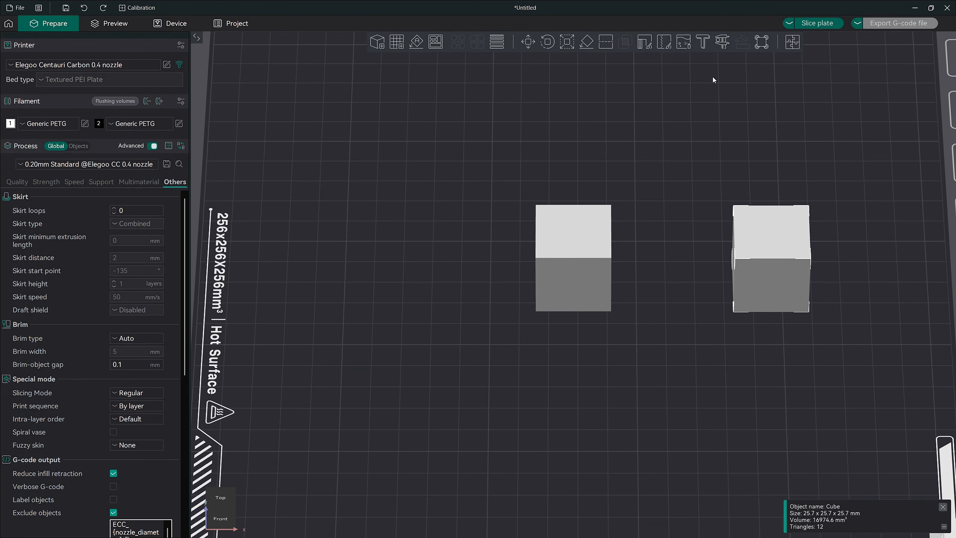
left_click(578, 241, "shift")
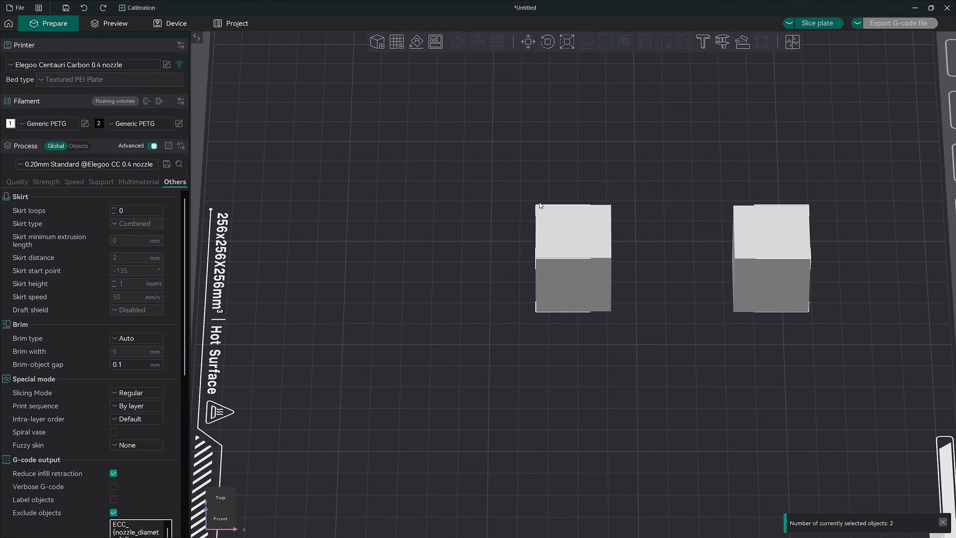
key("u")
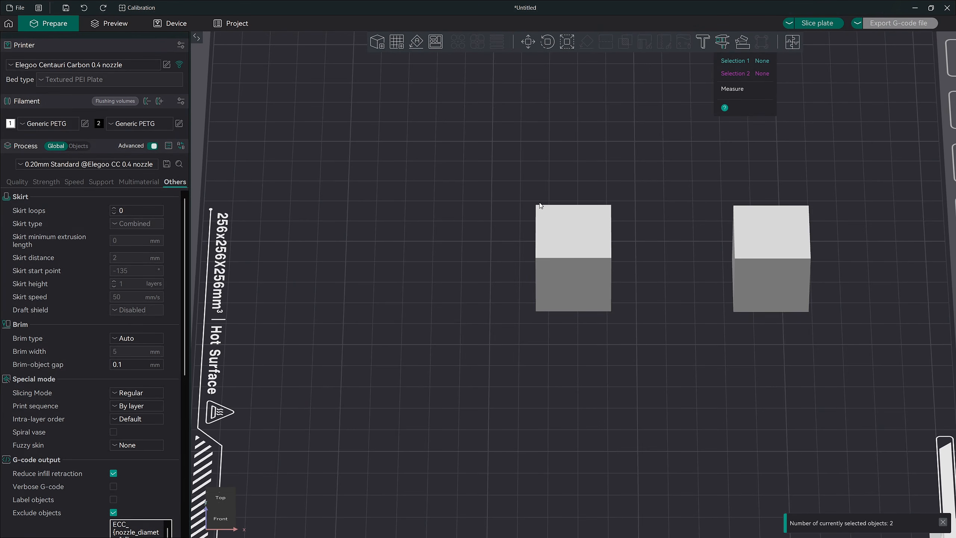
key("0")
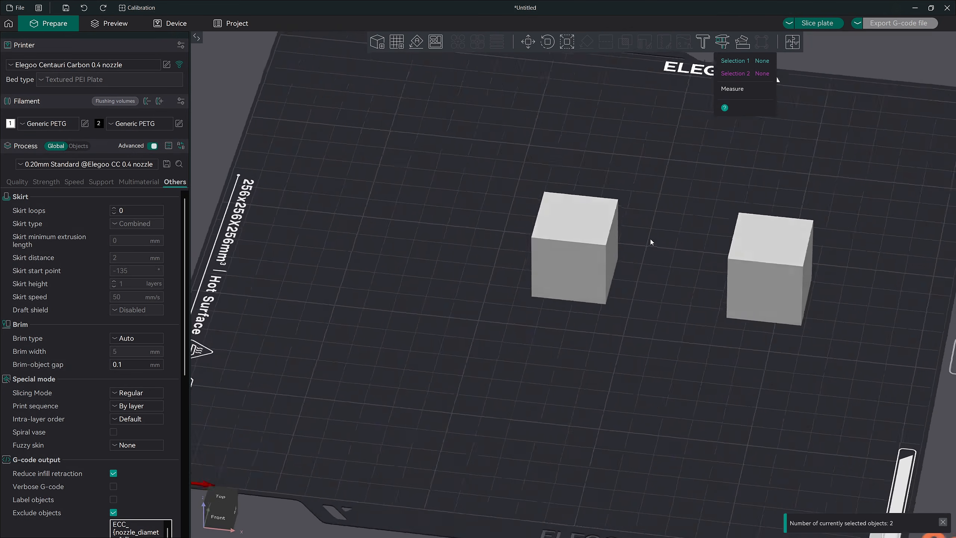
left_click(616, 248)
left_click_drag(623, 256, 715, 264)
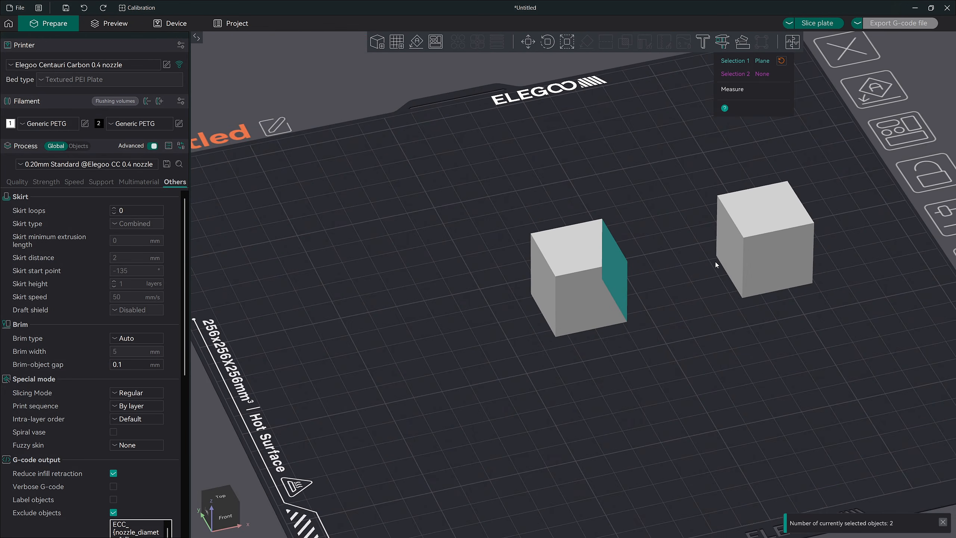
left_click(730, 244)
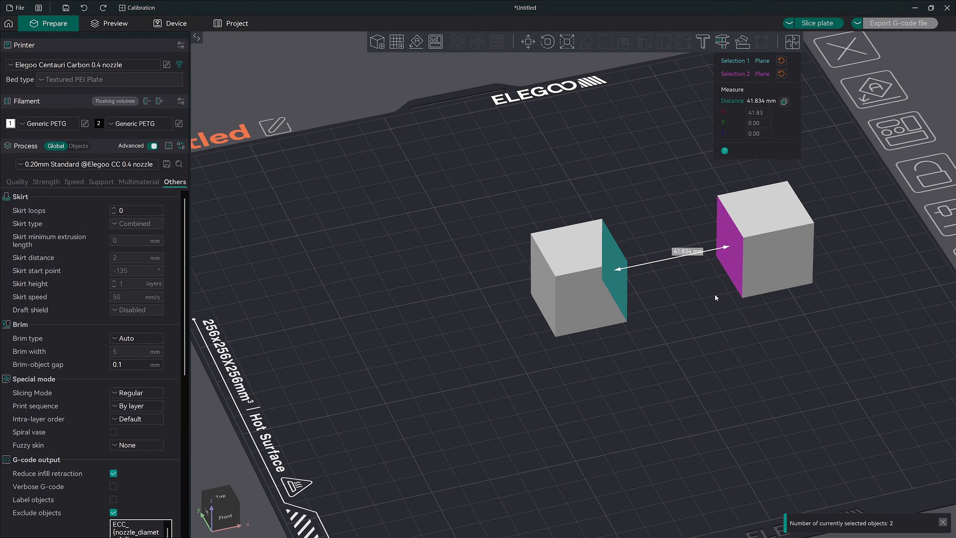
Measure the angle between the original cube's front face and its adjacent side face
left_click(588, 251)
left_click_drag(587, 252, 656, 296)
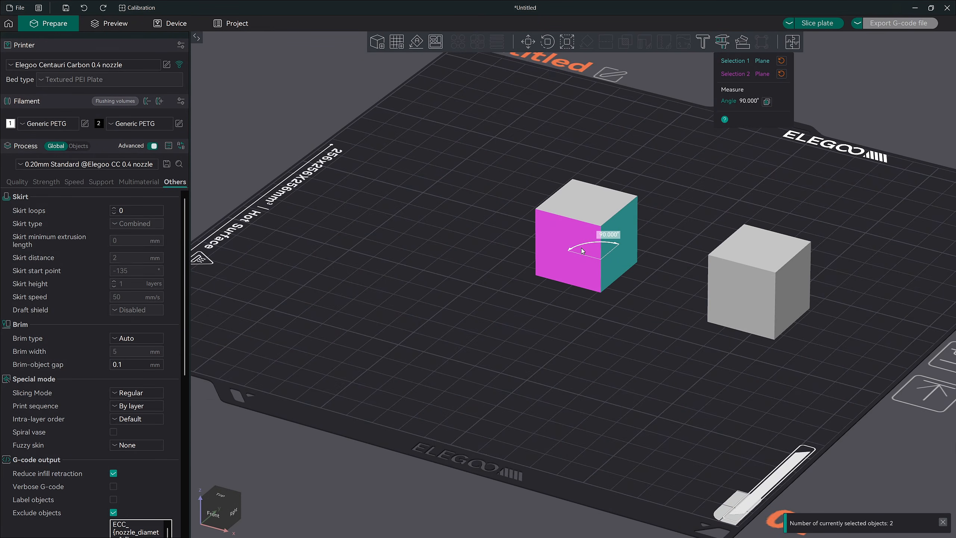
left_click_drag(637, 282, 672, 295)
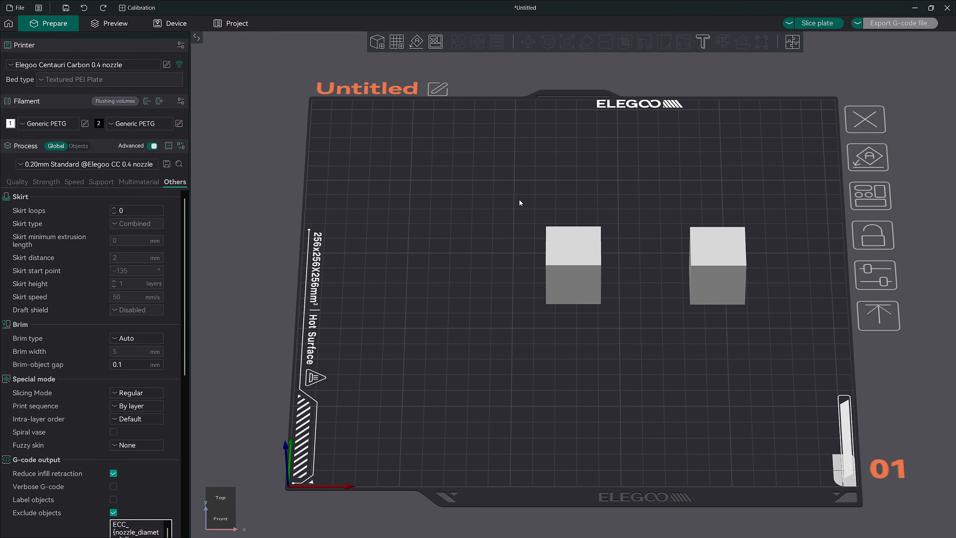
Select both cubes on the plate and combine them into a single assembly
left_click_drag(531, 209, 778, 326)
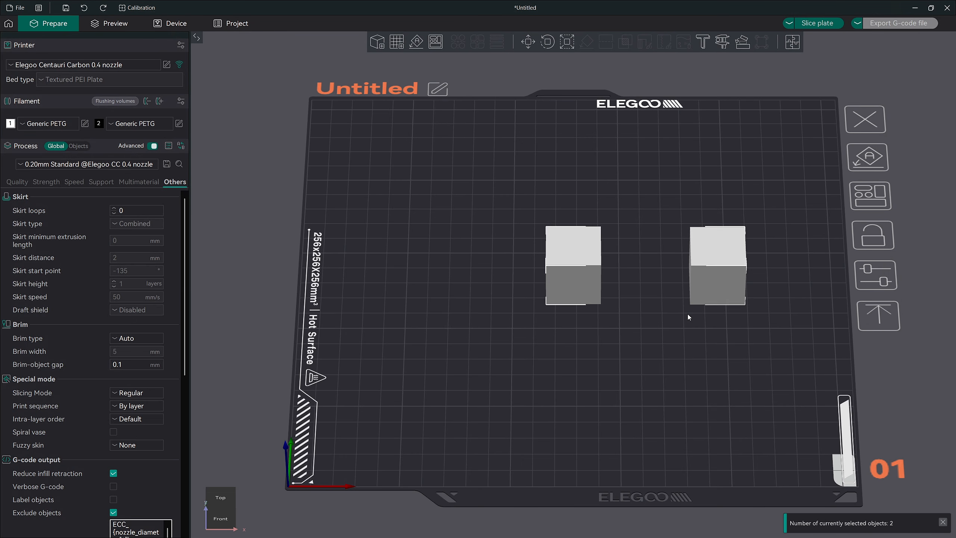
right_click(705, 246)
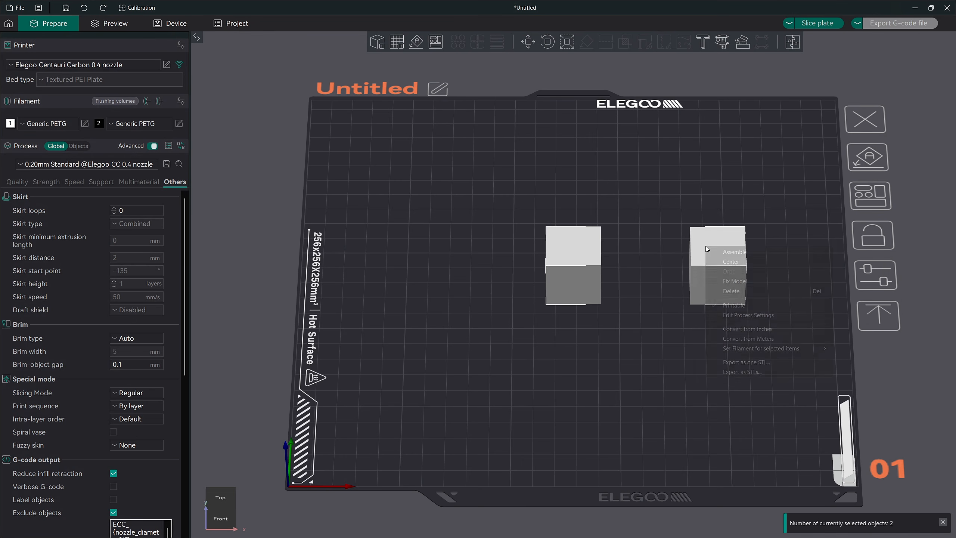
left_click(758, 253)
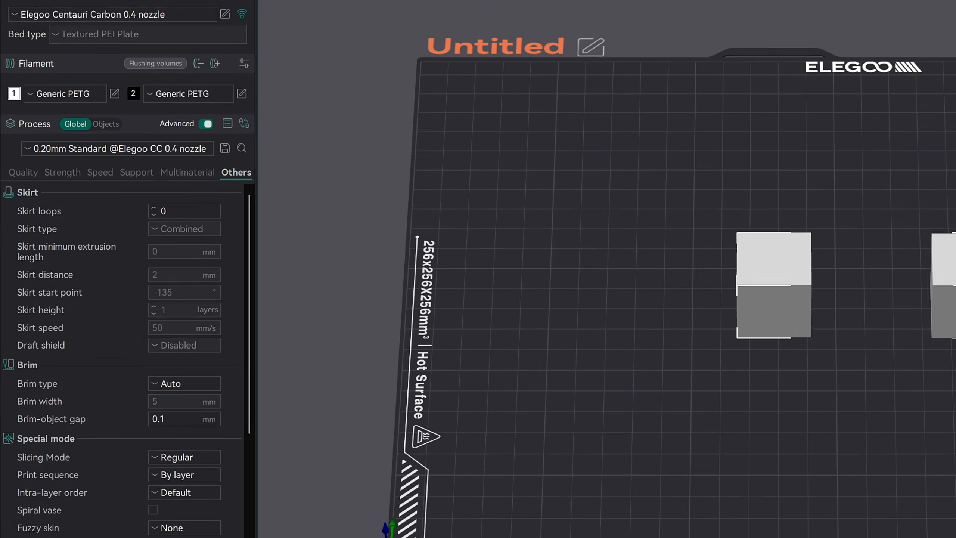
Show the object list and rename the new assembly as "group"
left_click(109, 120)
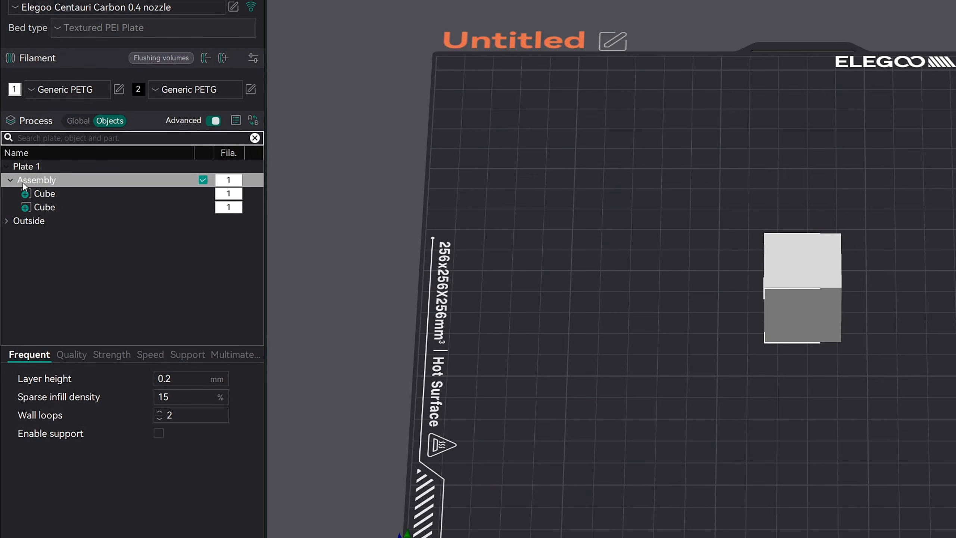
left_click(51, 182)
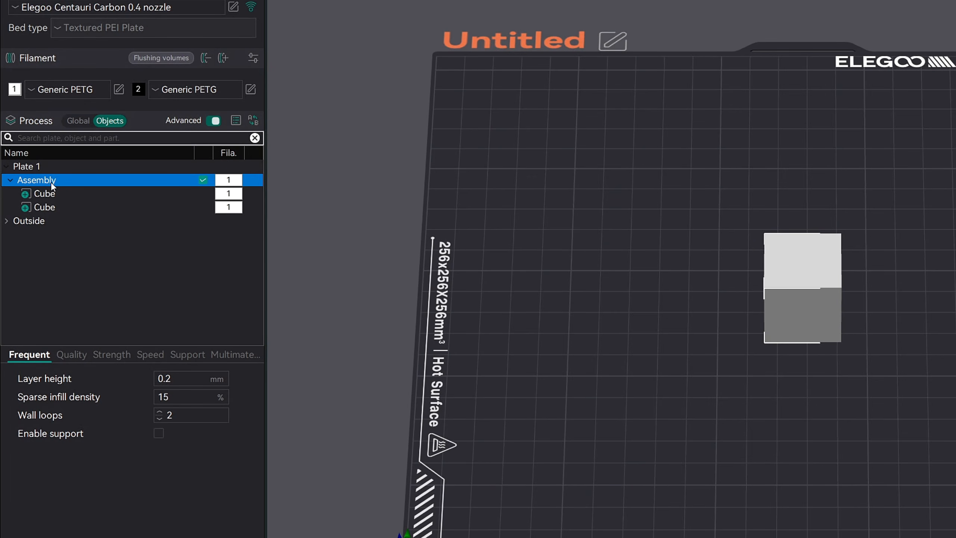
left_click(53, 179)
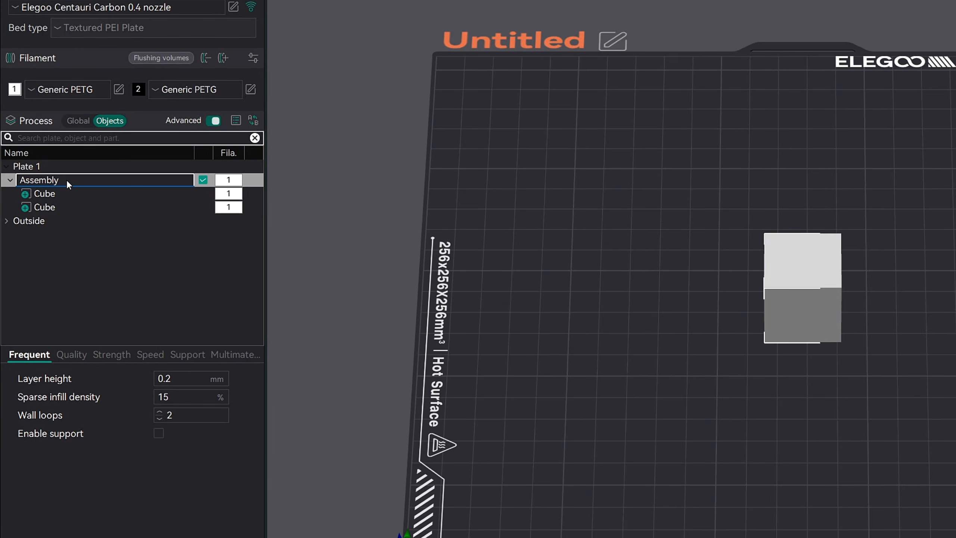
type("group")
key("Return")
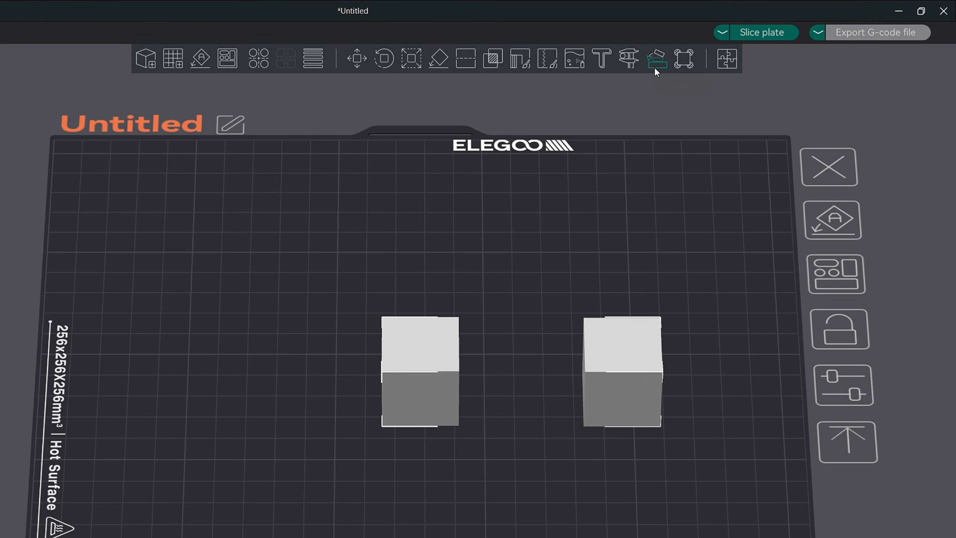
Start Assemble in Face and face assembly mode, picking the left cube's inner side as fixed face and the right cube's facing side as moving face
left_click(742, 47)
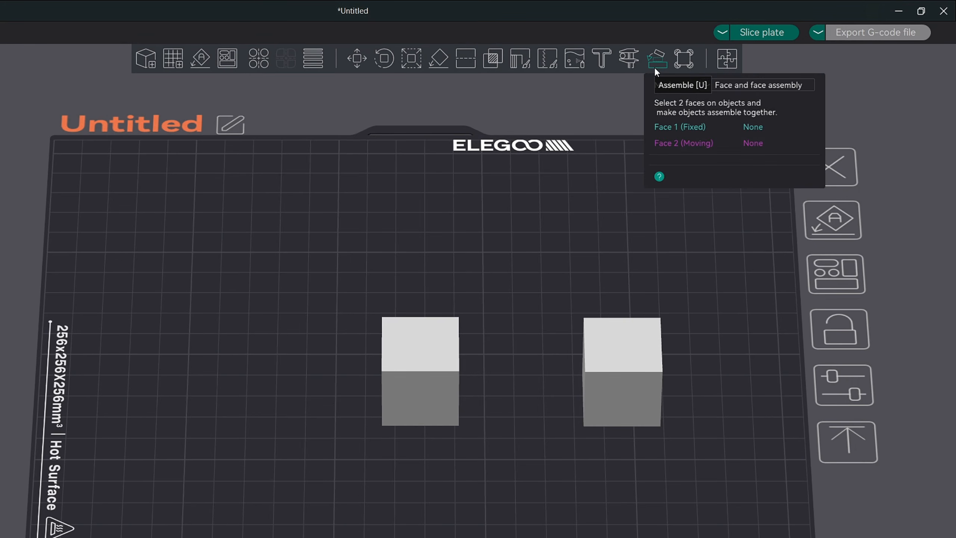
left_click(793, 85)
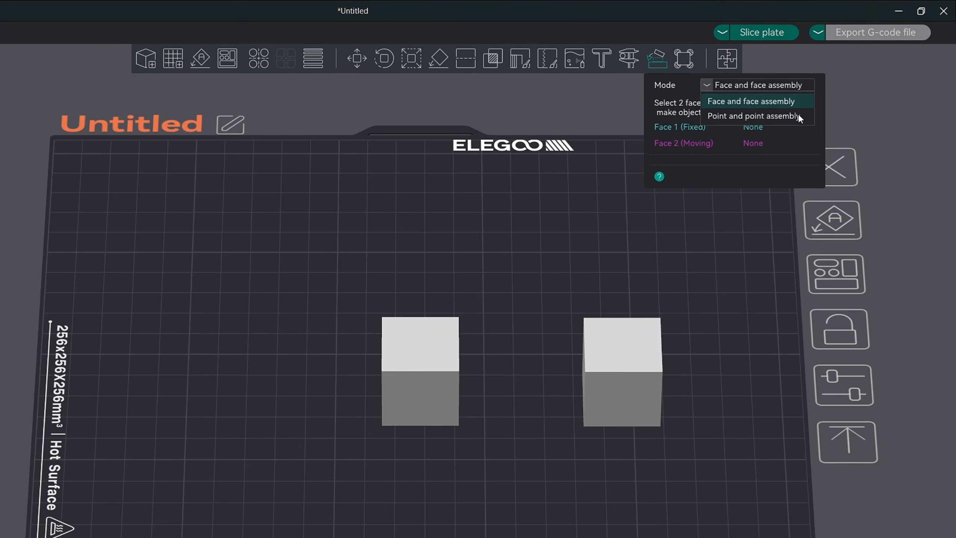
left_click(717, 101)
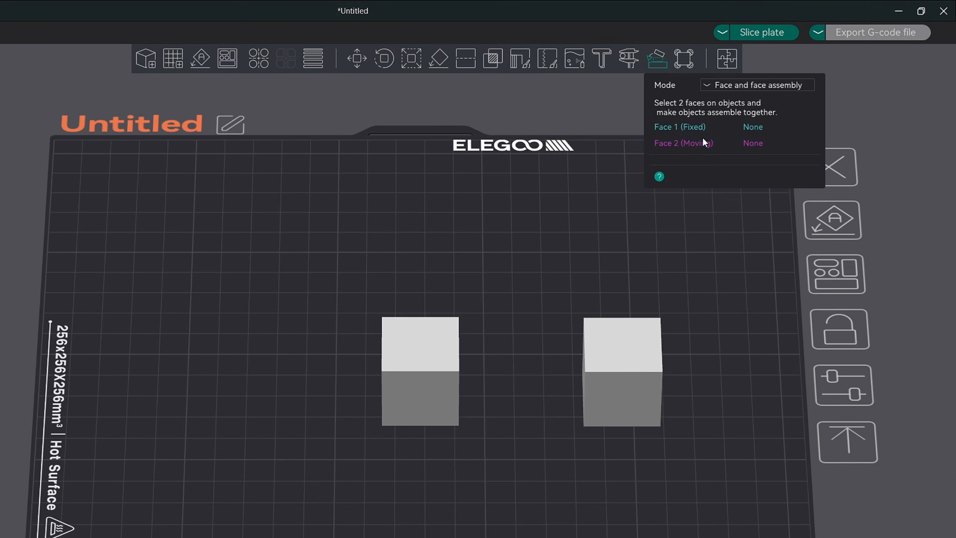
left_click_drag(575, 397, 537, 402)
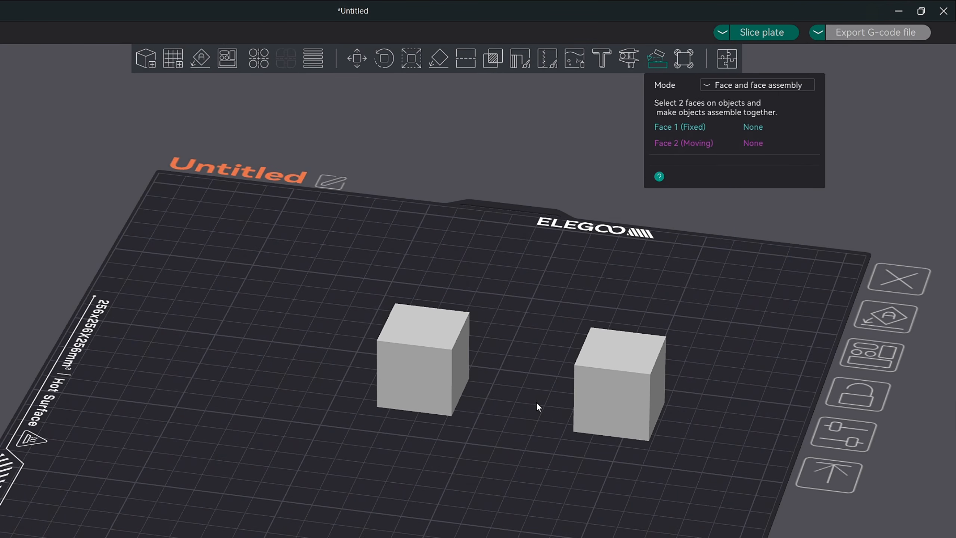
scroll(548, 393, "up", 5)
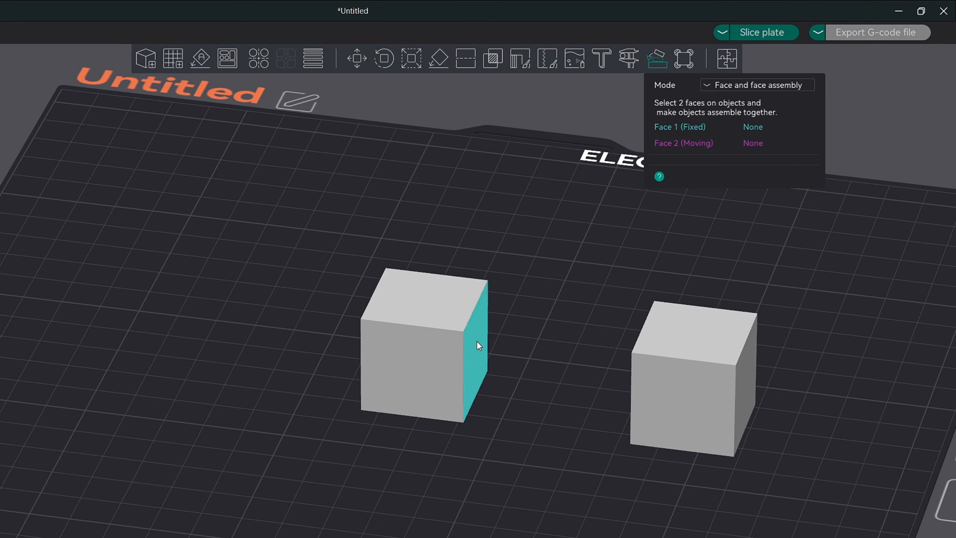
left_click(477, 341)
left_click_drag(522, 388, 581, 373)
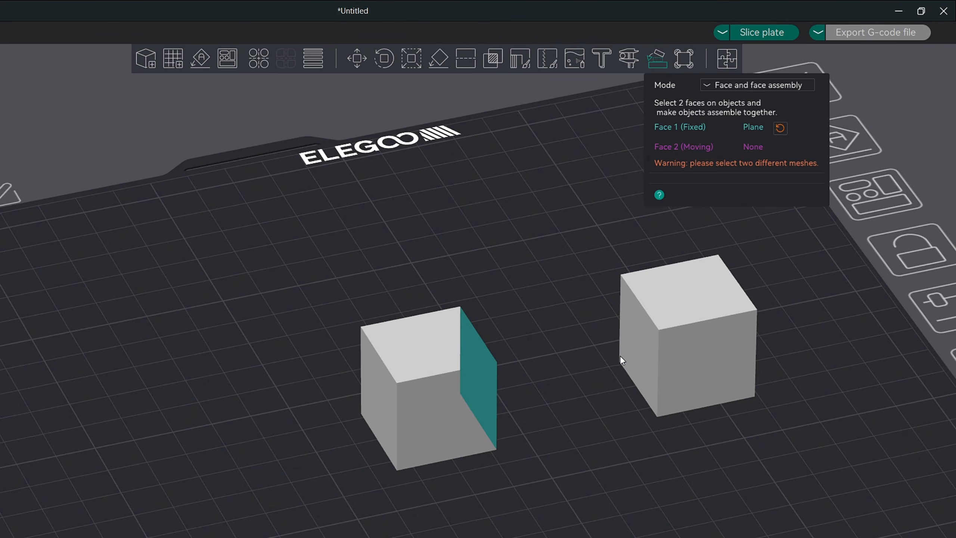
left_click(632, 349)
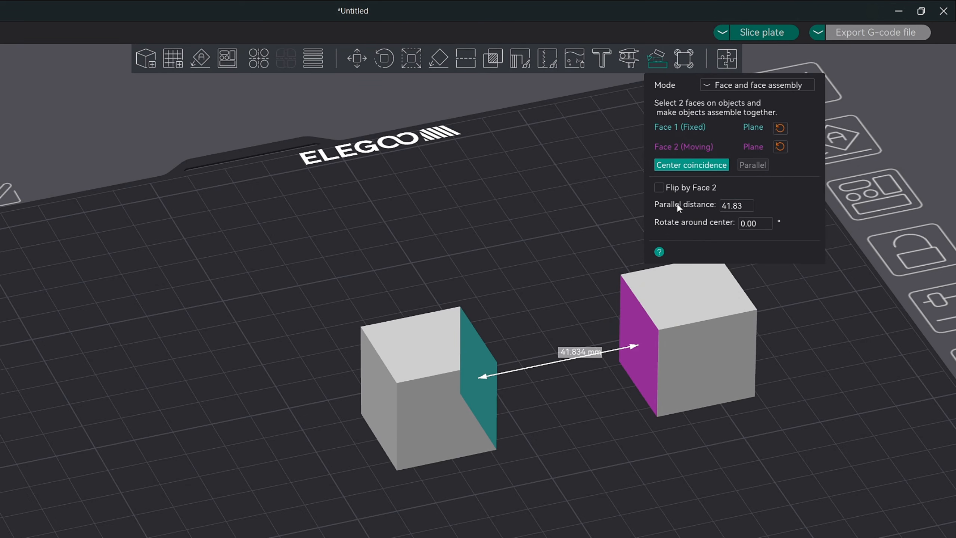
Try Flip by Face 2 on the moving cube, switch it off again and set the parallel distance to 20 mm
left_click(659, 187)
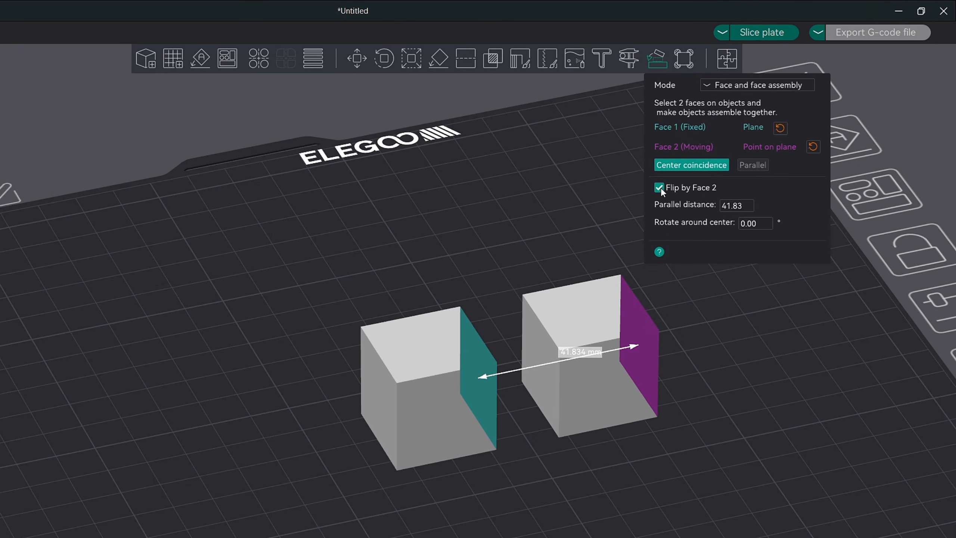
left_click(660, 187)
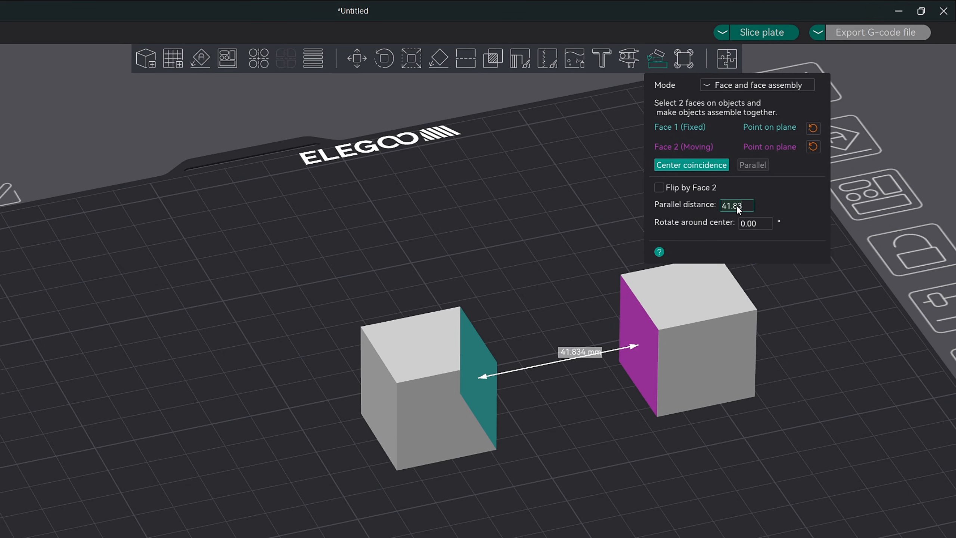
key("Return")
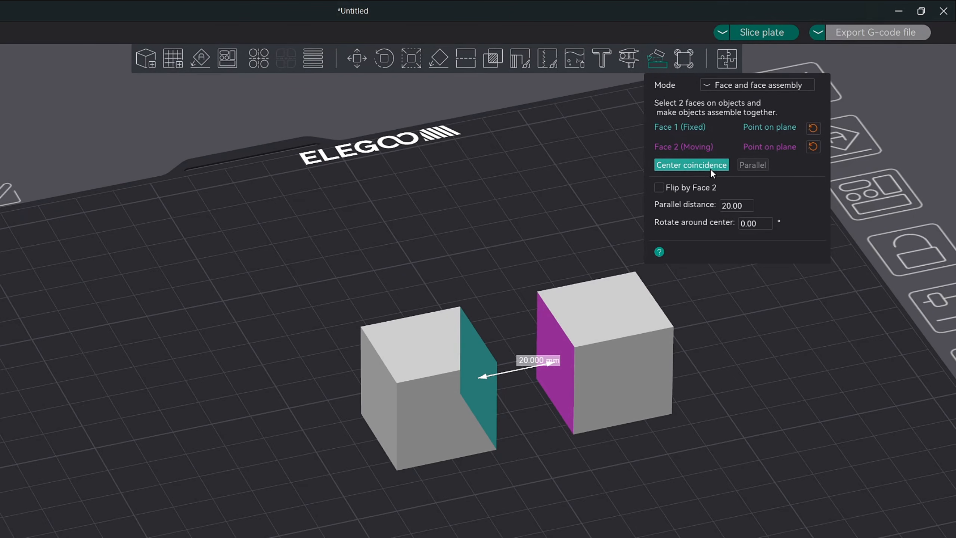
Join the two selected faces with Center coincidence, and undo it
left_click(683, 164)
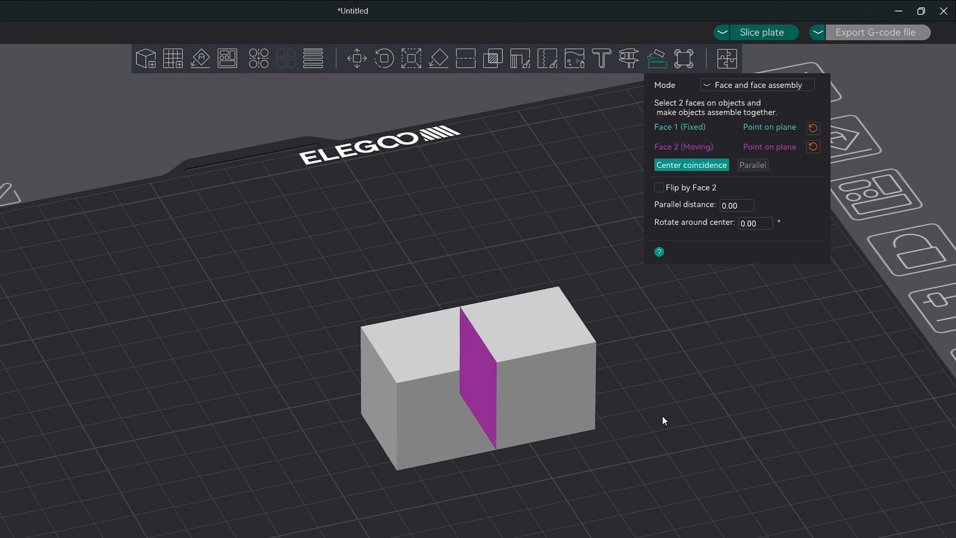
key("ctrl+z")
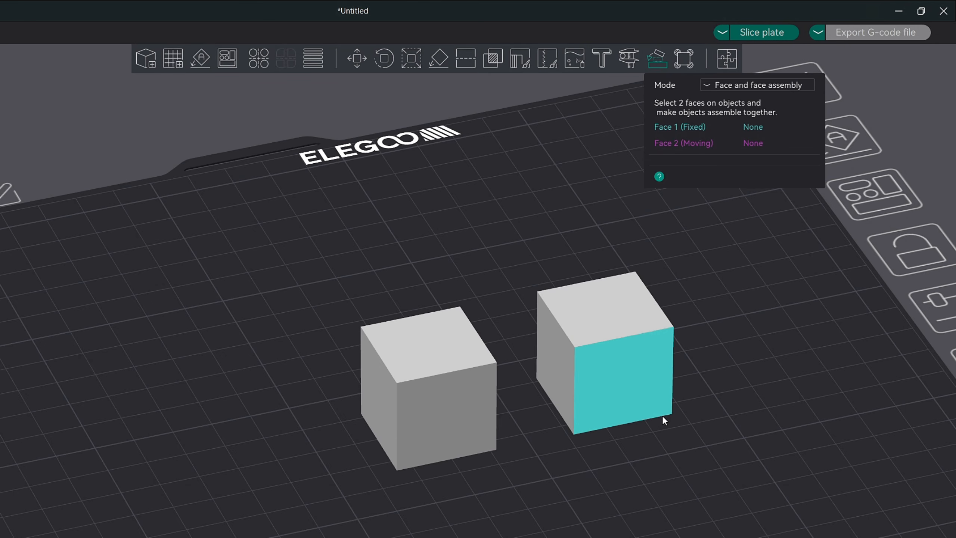
Switch to Point and point assembly, pick the cubes' facing rear top corners as fixed and moving points, and set their X distance to 0
left_click(740, 85)
left_click(738, 113)
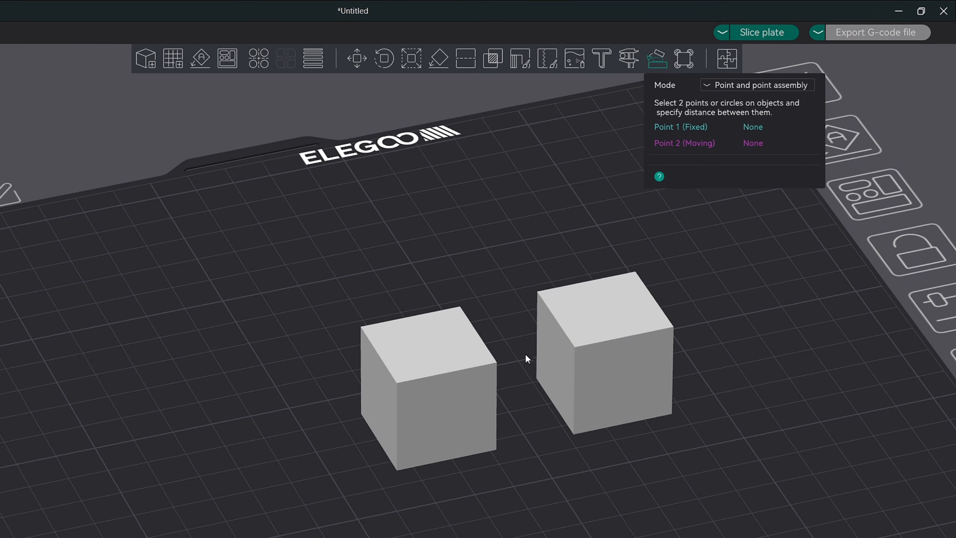
scroll(521, 376, "up", 4)
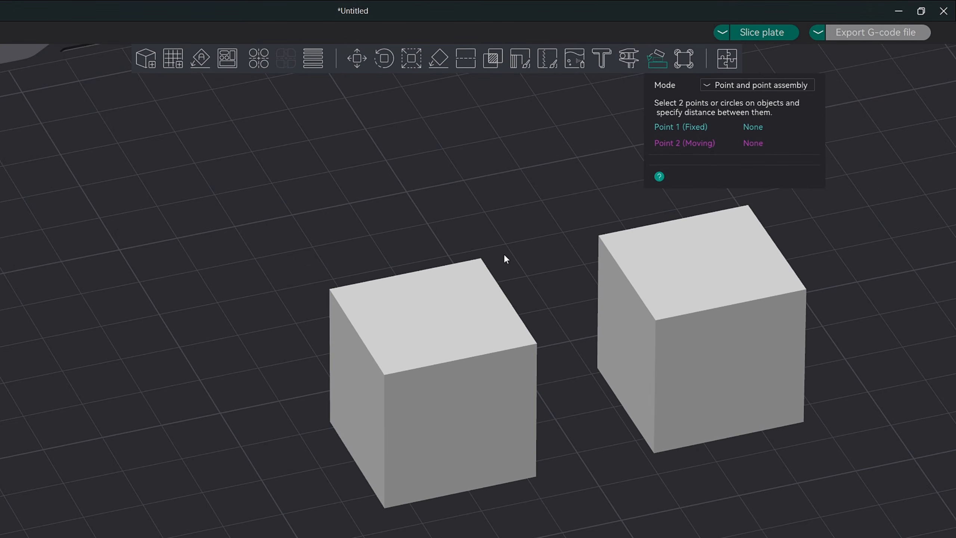
left_click(480, 259)
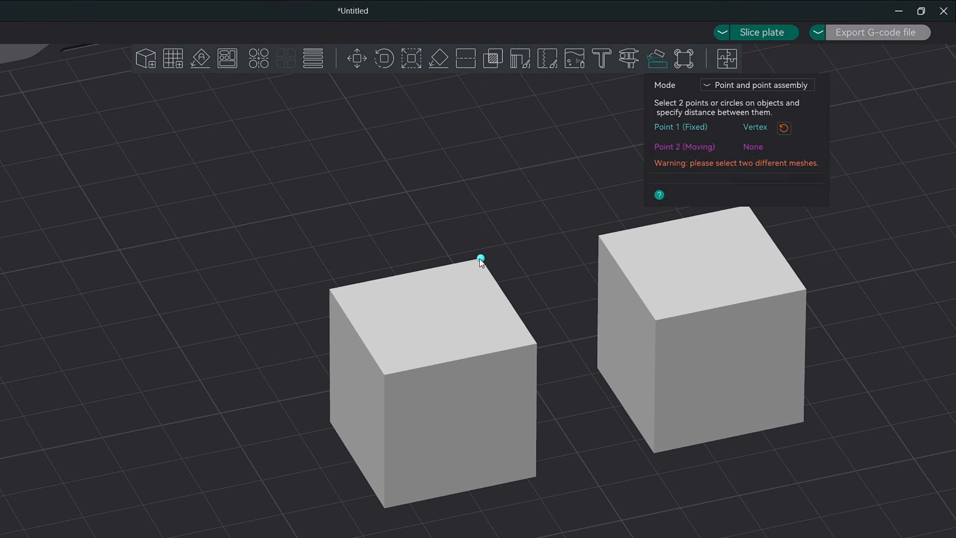
left_click(600, 235)
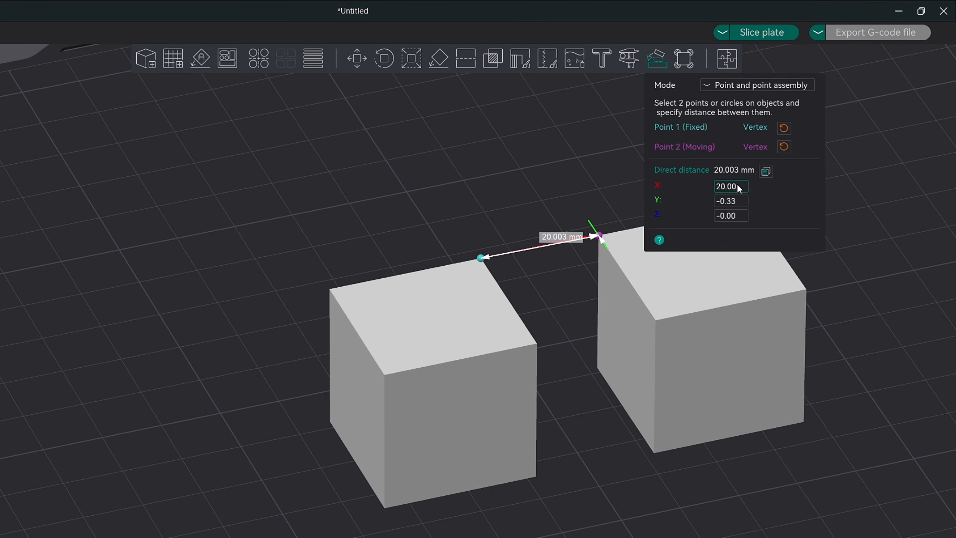
key("ctrl+a")
type("0")
key("Return")
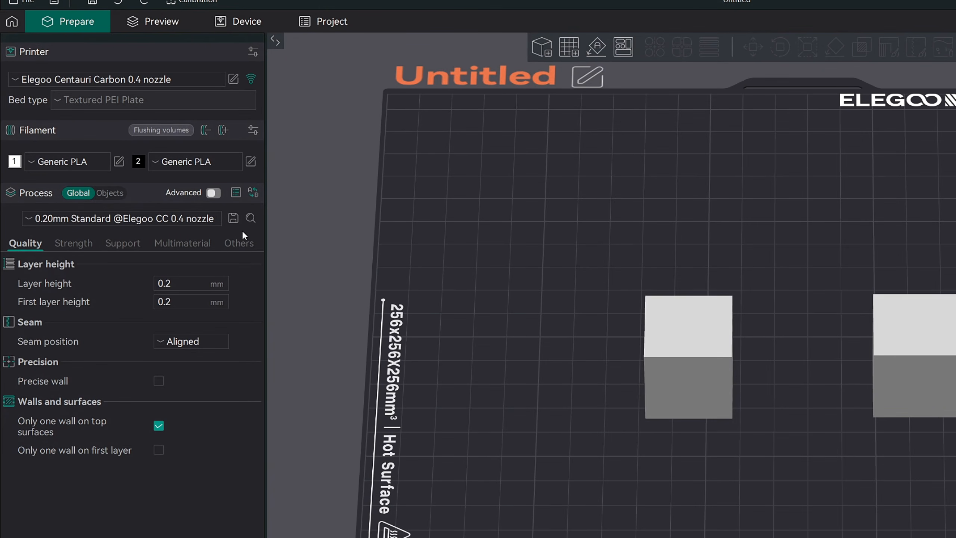
Set the brim type to Painted in the process settings
left_click(238, 248)
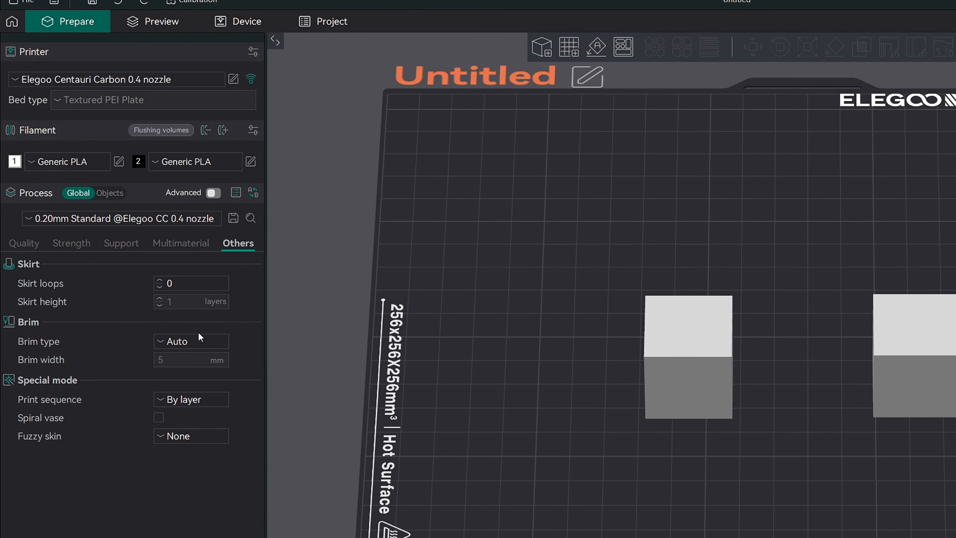
left_click(189, 341)
left_click(187, 393)
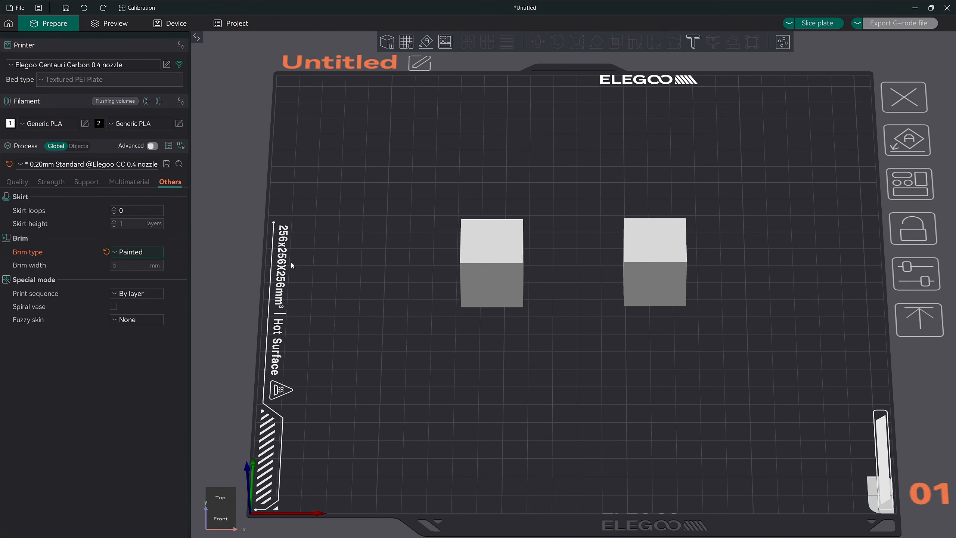
Select the cubes and auto-generate brim ears on them with a head diameter of 8.0
left_click(489, 253)
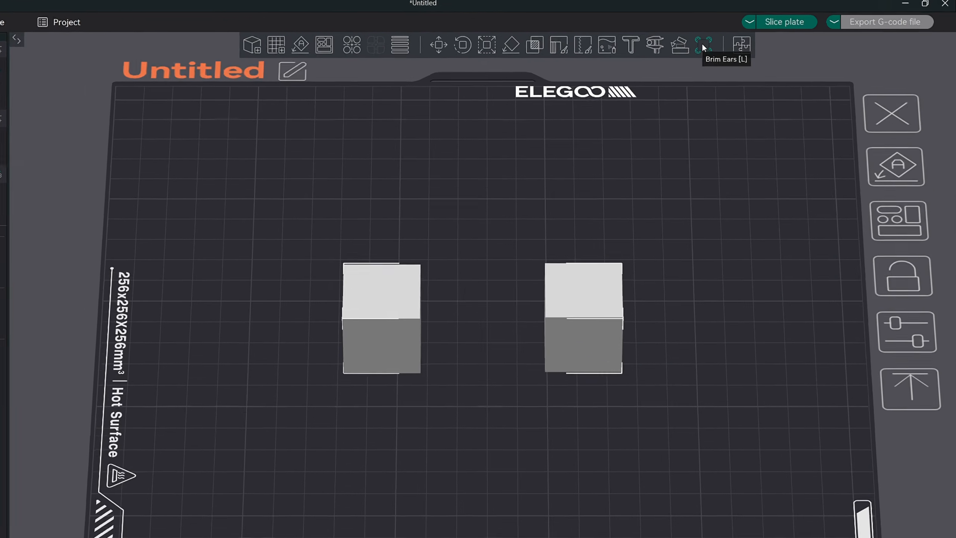
left_click(753, 41)
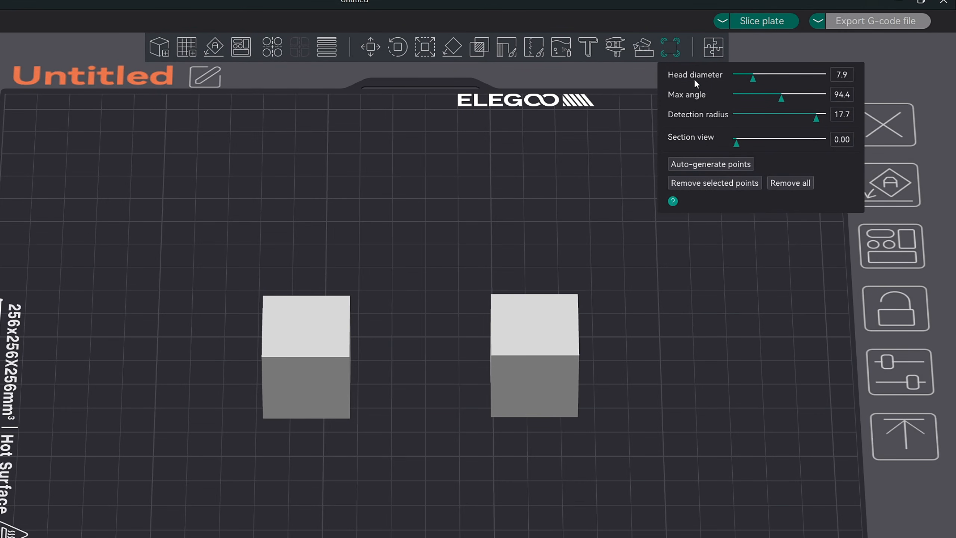
mouse_move(753, 77)
left_mouse_down()
mouse_move(790, 77)
mouse_move(743, 77)
mouse_move(762, 78)
left_mouse_up()
left_click(711, 163)
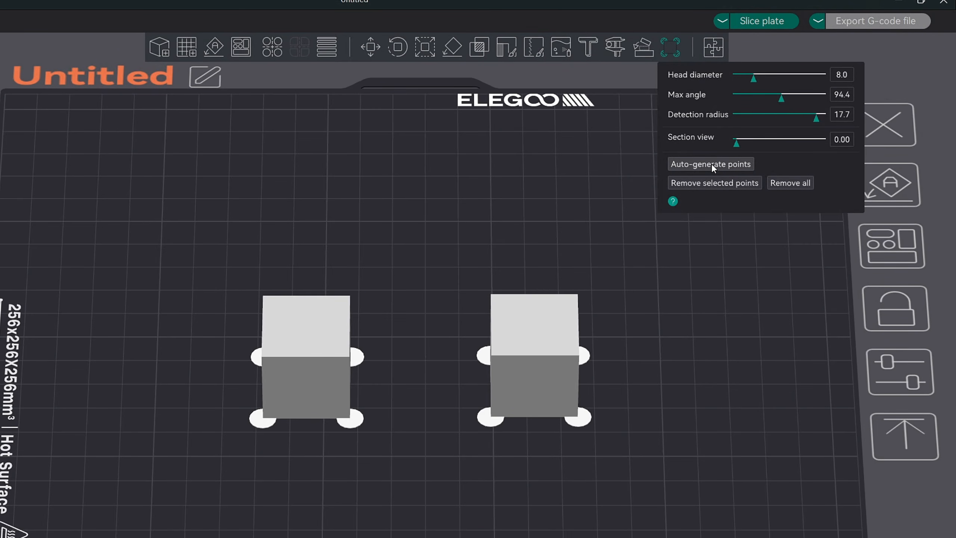
Regenerate the brim ears with a head diameter of 20.0, and reduce the diameter setting to 8.2
left_click_drag(754, 79, 811, 80)
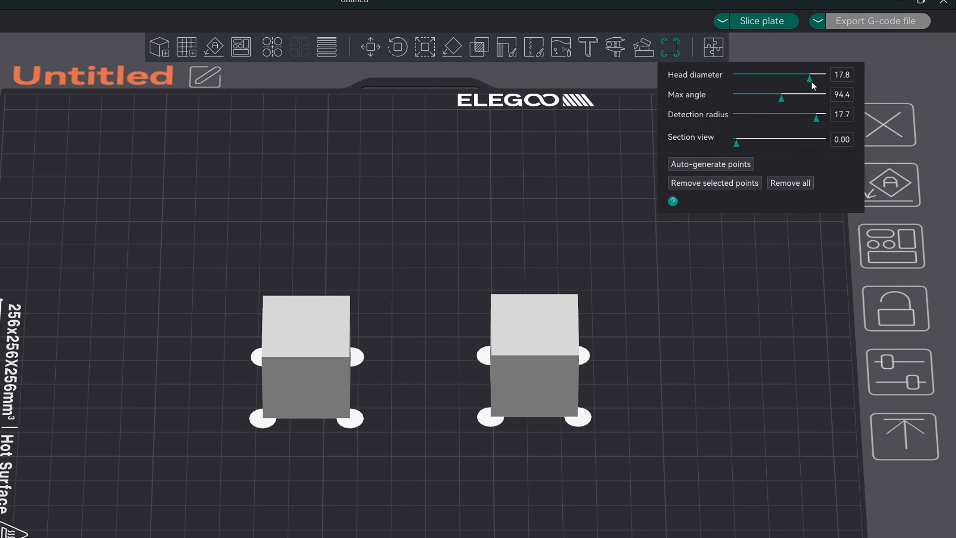
left_click(720, 164)
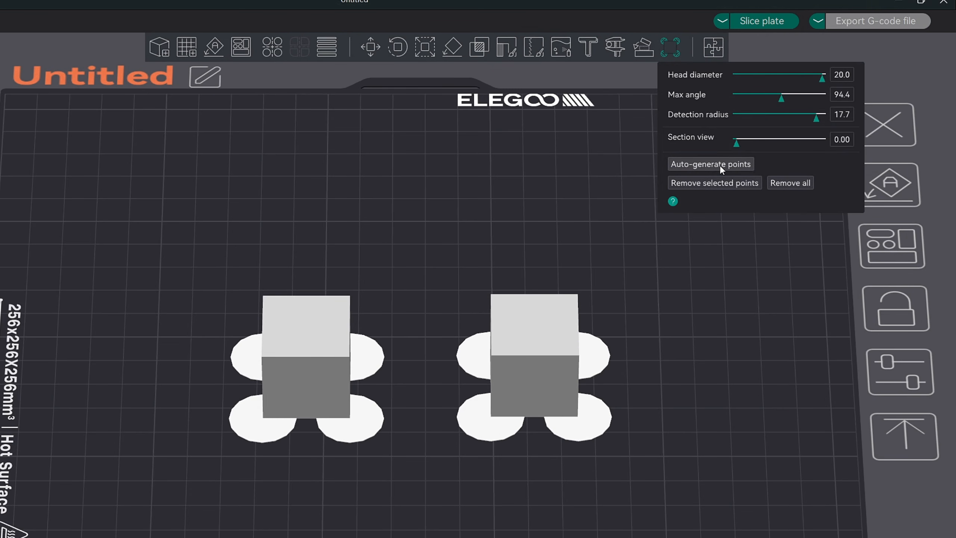
left_click_drag(762, 76, 756, 76)
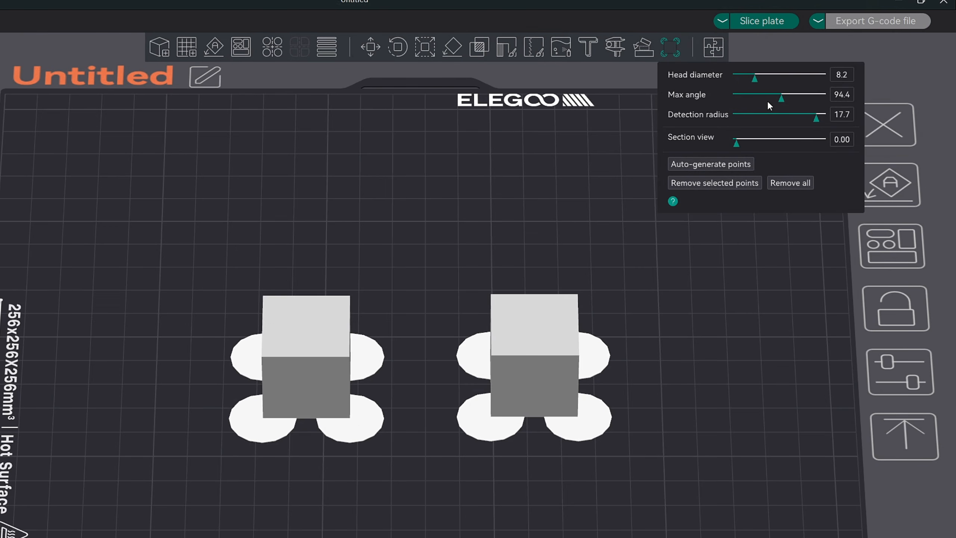
Raise the brim ears' max angle to 180 and remove all existing ears from the cubes
left_click_drag(782, 98, 744, 99)
left_click_drag(743, 97, 839, 105)
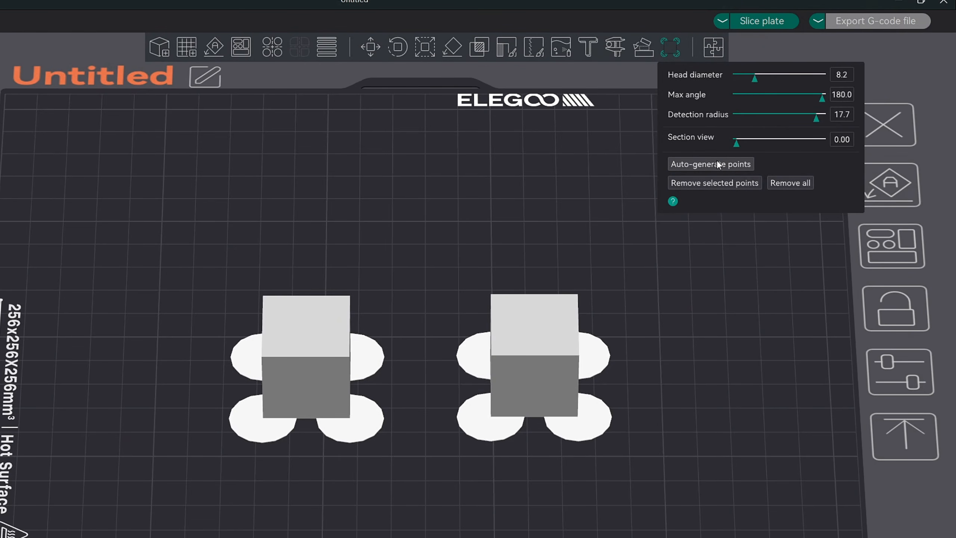
left_click(787, 184)
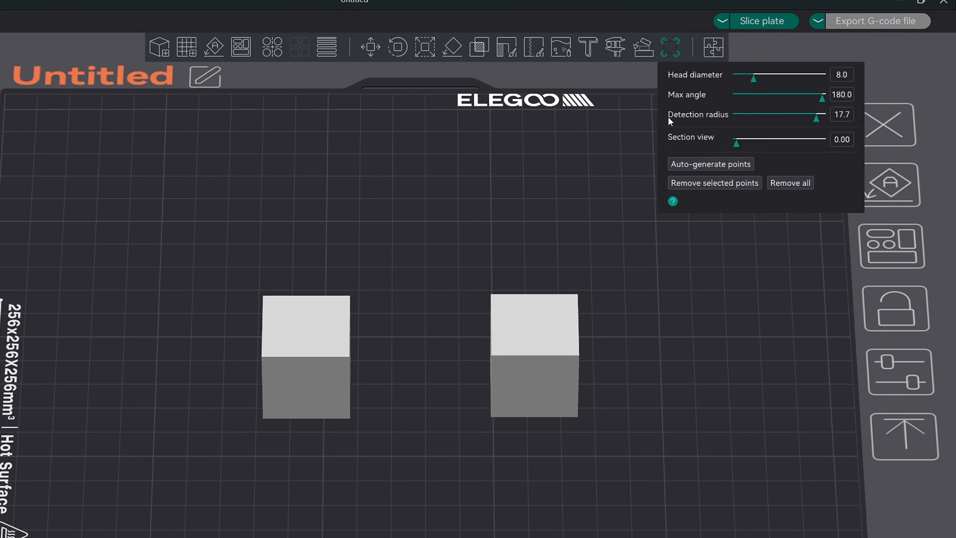
Reduce the brim ears' detection radius to 0.7
left_click_drag(818, 119, 750, 119)
left_click_drag(750, 119, 740, 119)
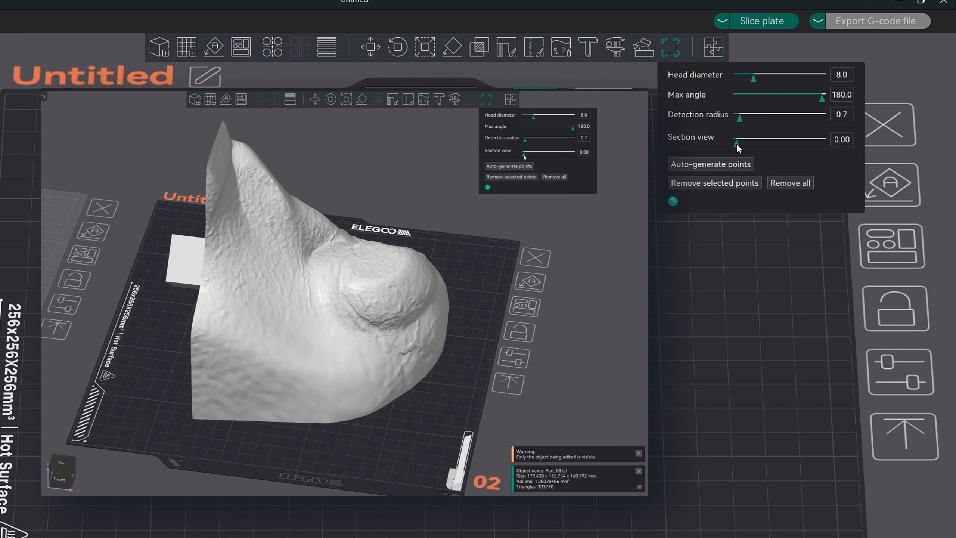
Place brim ears by hand along the bottom edges and corners of both cubes
mouse_move(736, 144)
left_mouse_down()
mouse_move(789, 147)
mouse_move(732, 146)
left_mouse_up()
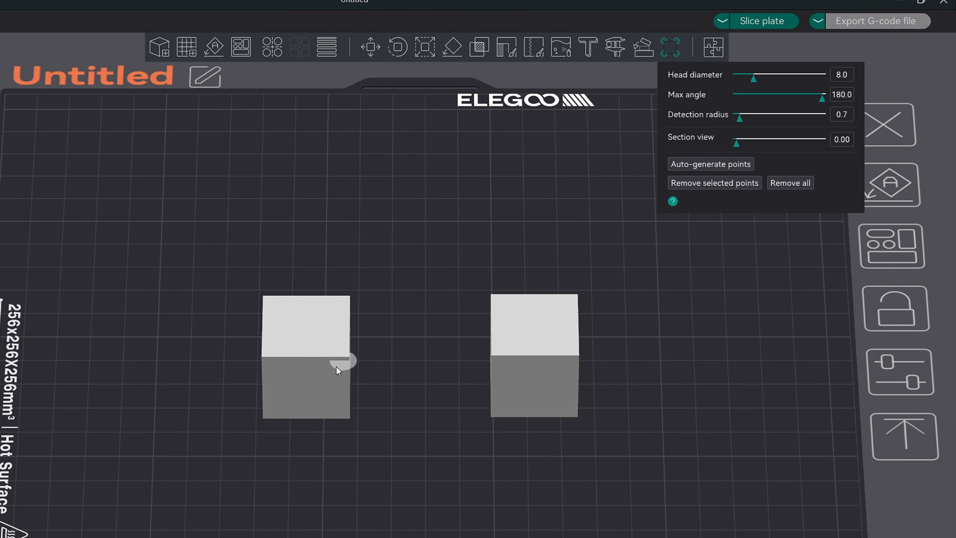
left_click(280, 388)
left_click(574, 387)
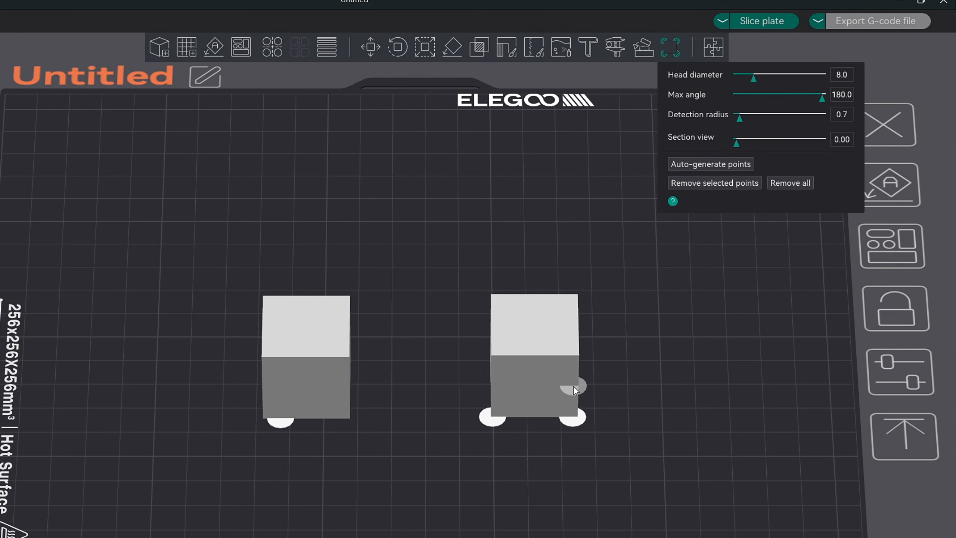
left_click(345, 382)
left_click_drag(677, 373, 655, 377)
left_click(568, 403)
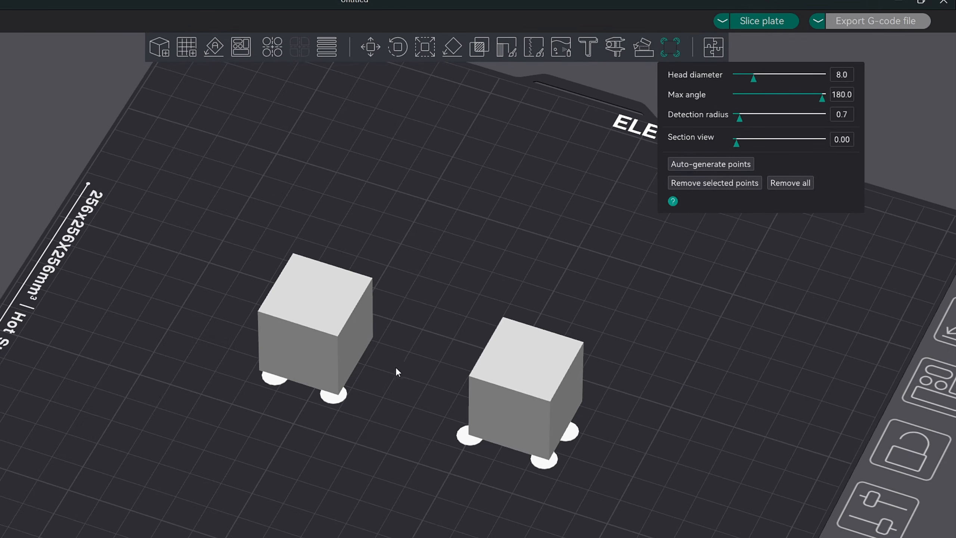
left_click(355, 326)
left_click(369, 317)
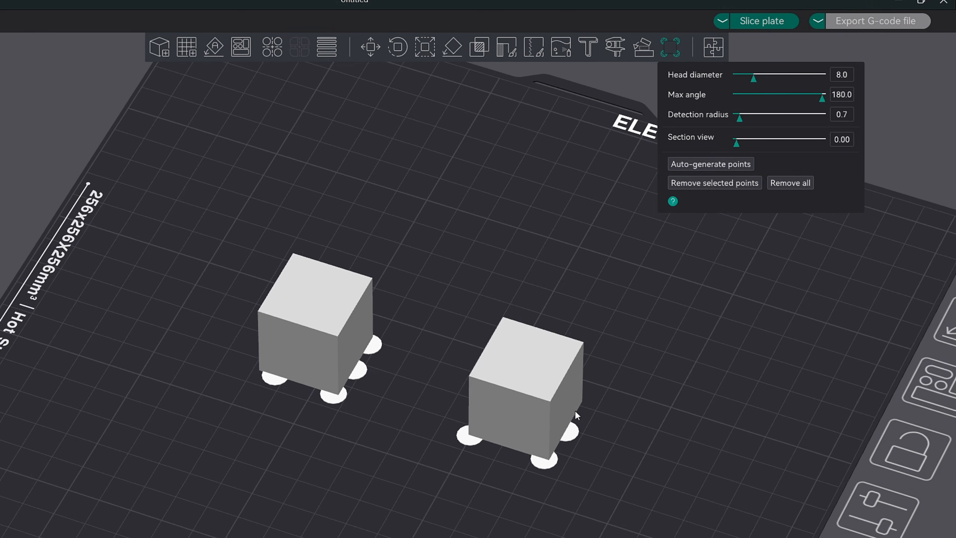
Remove the two brim ears on the right side of the right-hand cube and slice the plate to preview the brims
left_click(570, 430)
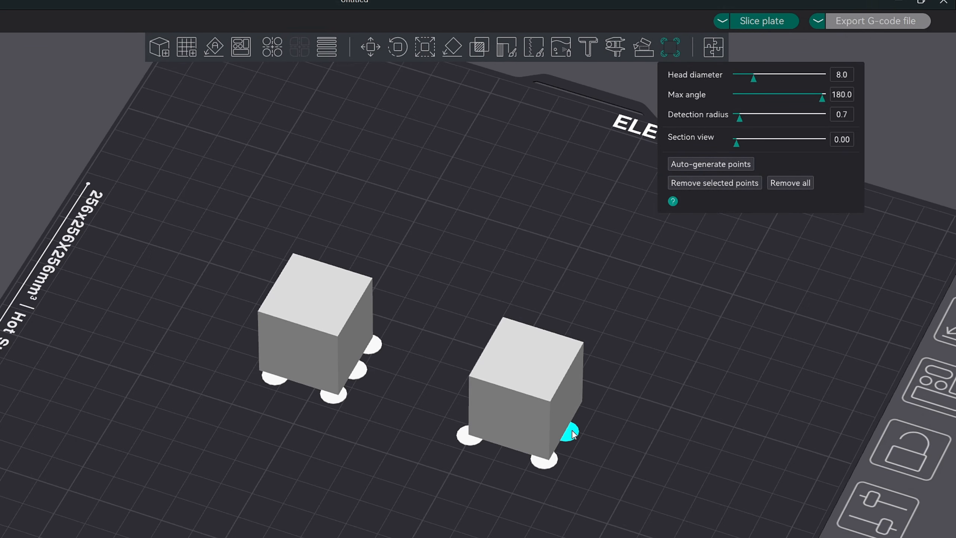
left_click(726, 184)
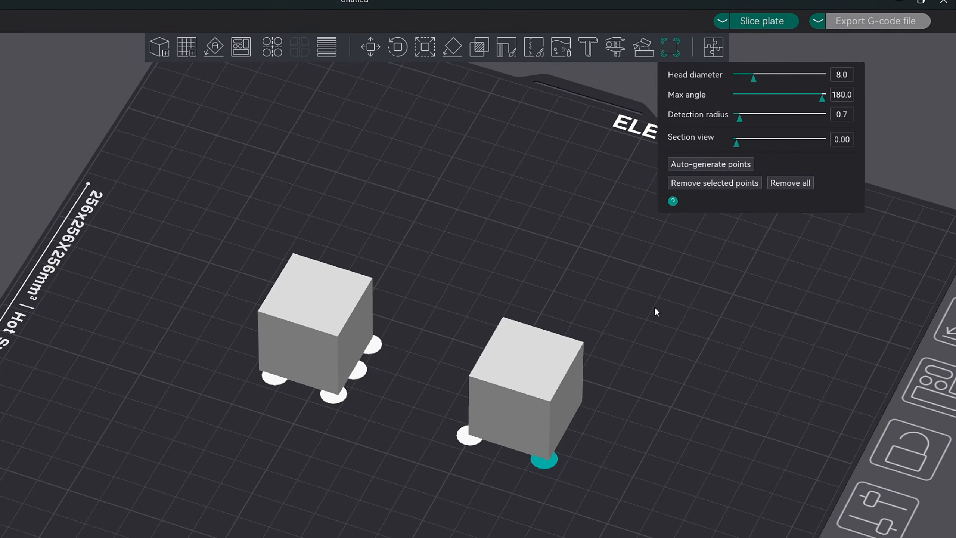
left_click(718, 184)
key("ctrl+r")
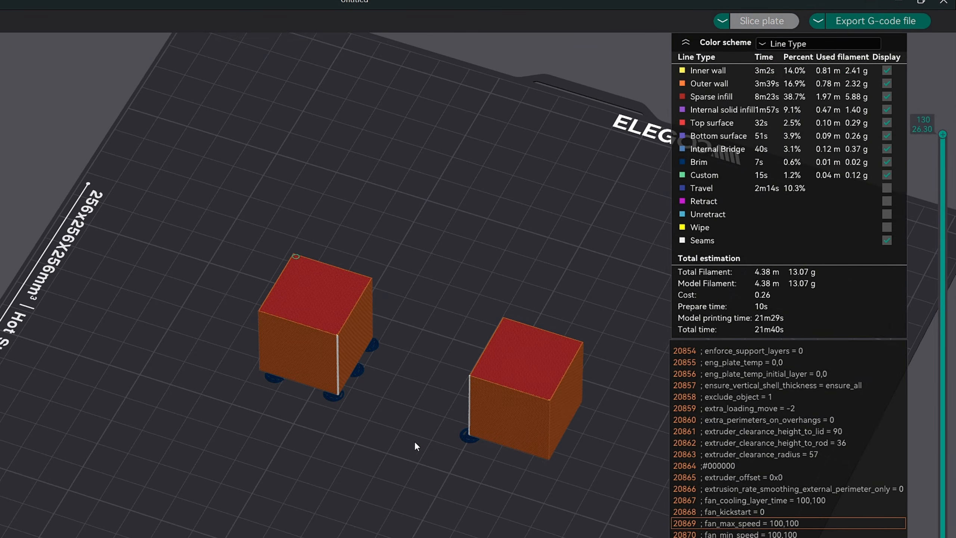
left_click_drag(414, 441, 371, 414)
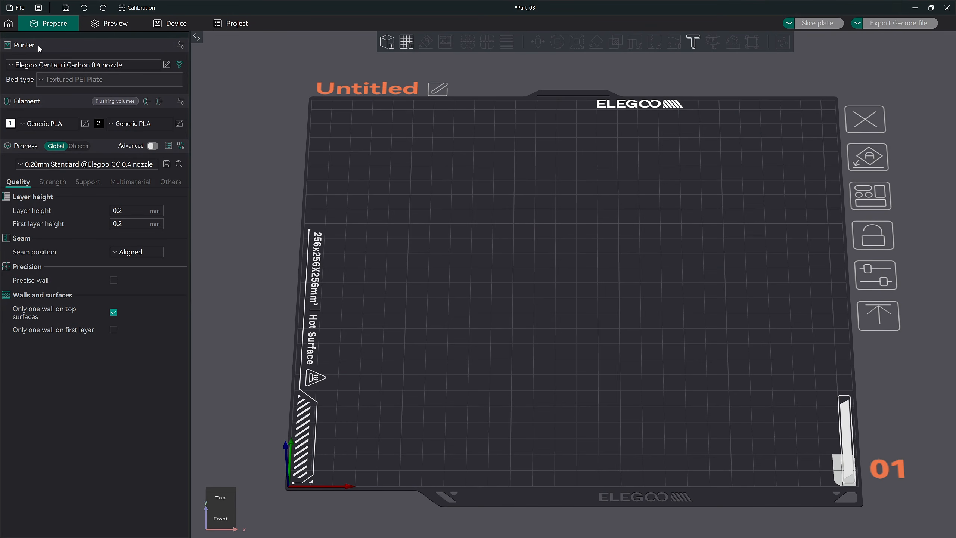
Collapse and re-expand the Printer and Filament setting sections
left_click(22, 46)
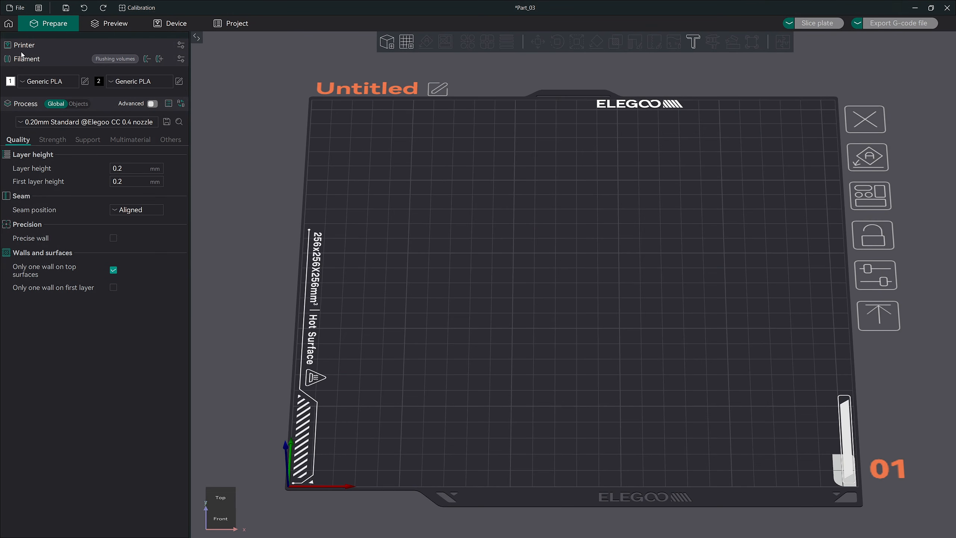
left_click(22, 60)
left_click(22, 61)
left_click(24, 46)
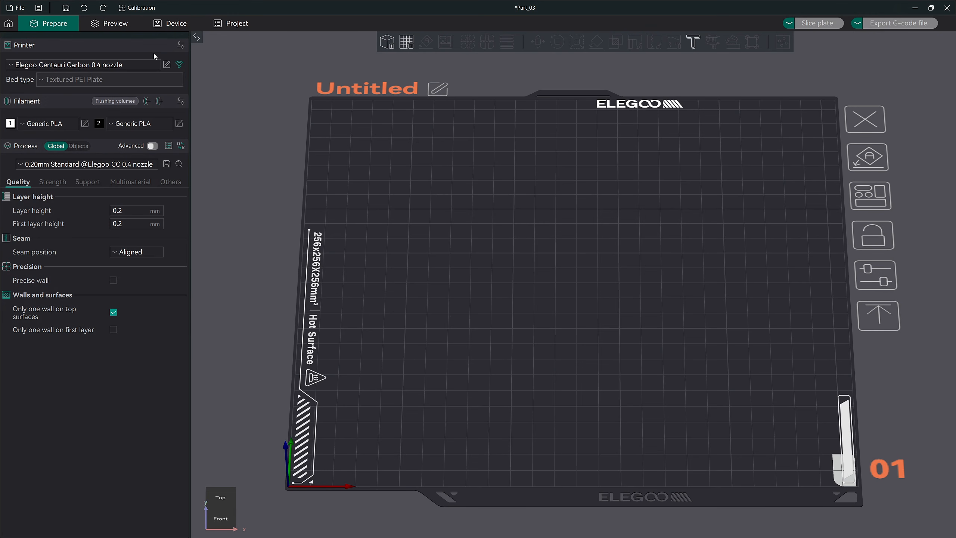
Add the 0.8mm nozzle version of the Elegoo Neptune 4 Max to the selected printers
left_click(181, 45)
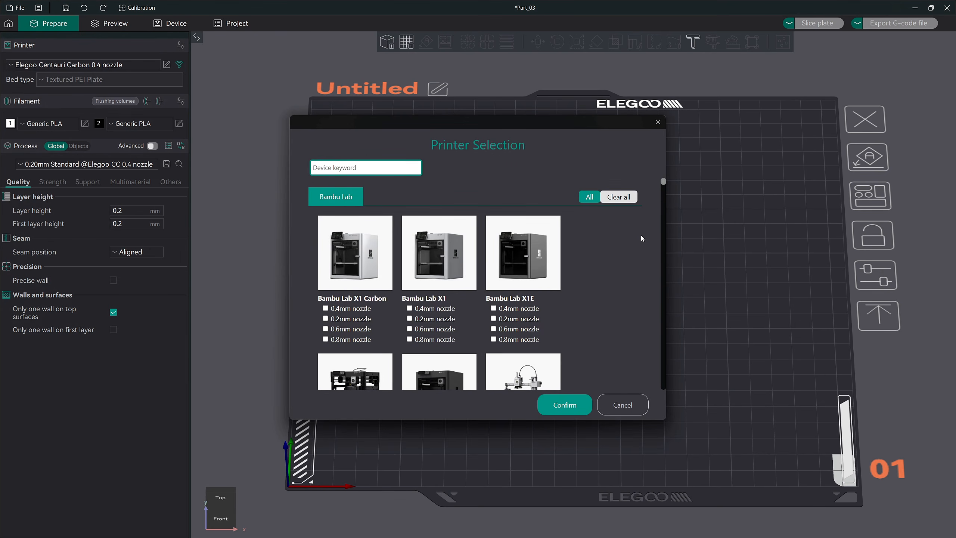
scroll(641, 236, "down", 15)
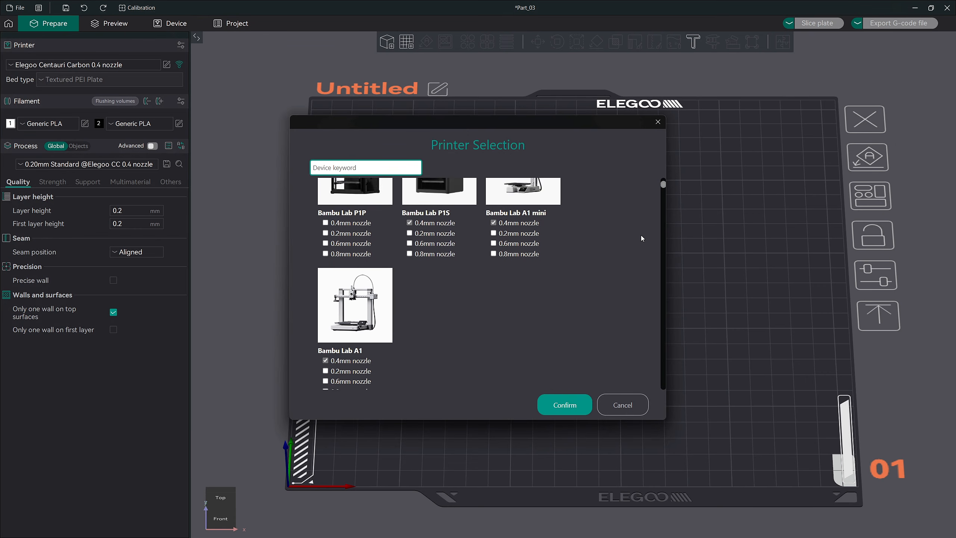
scroll(641, 234, "down", 8)
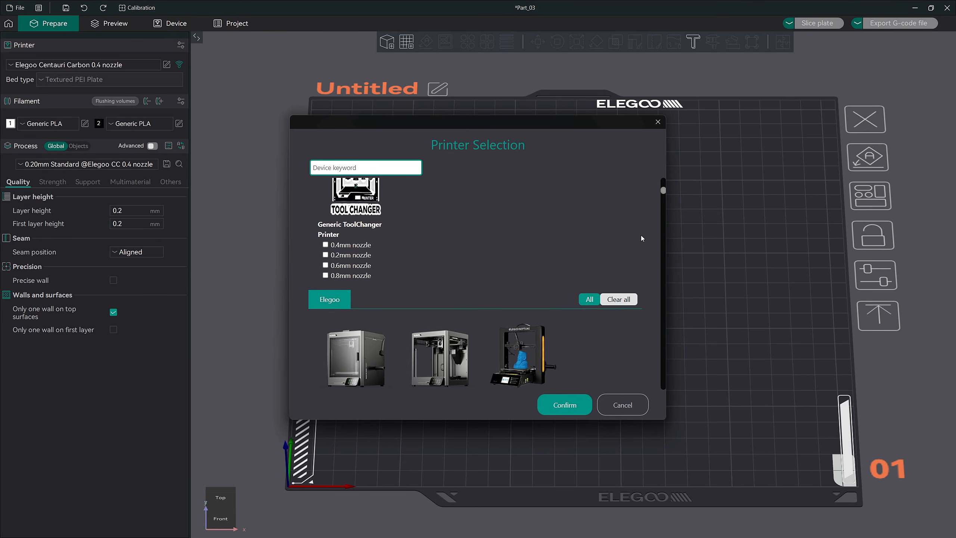
scroll(579, 257, "down", 5)
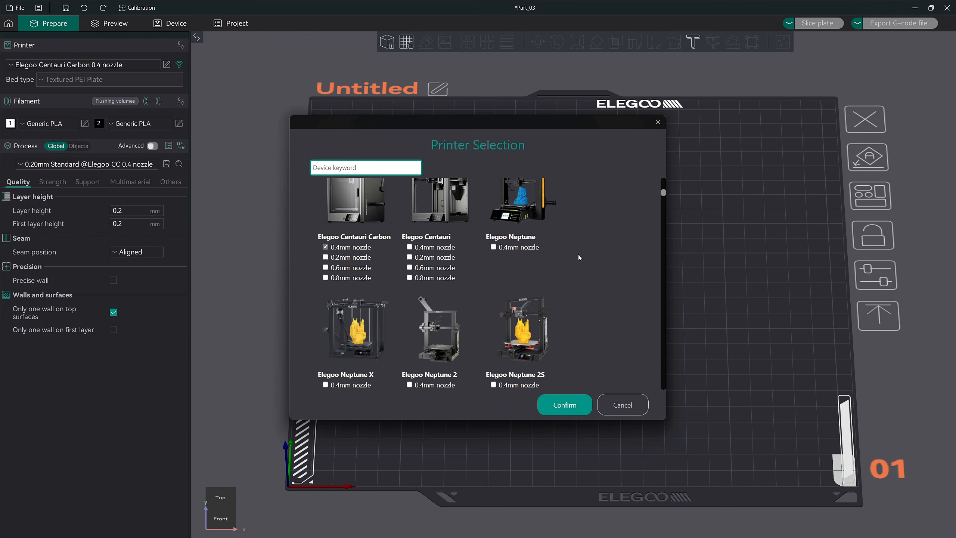
scroll(579, 258, "down", 5)
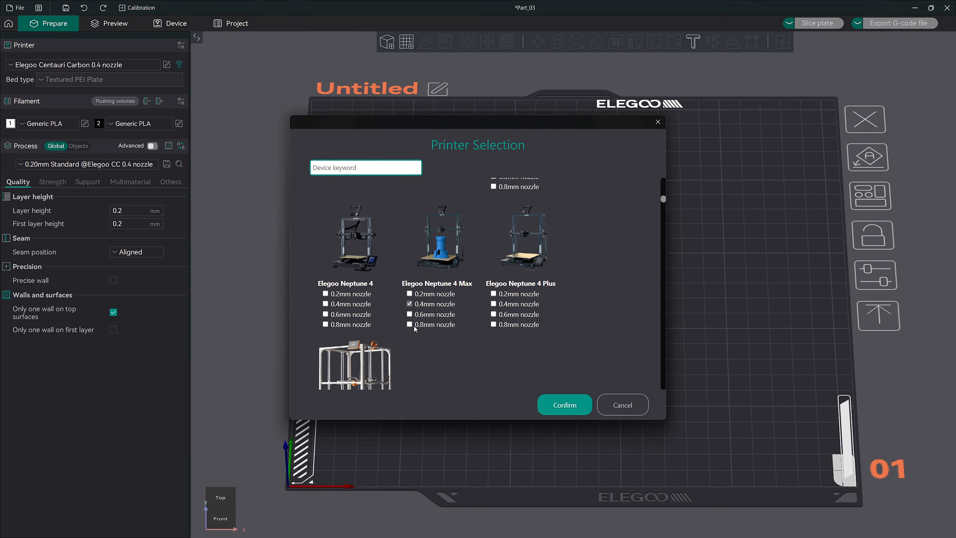
left_click(411, 325)
scroll(392, 324, "down", 4)
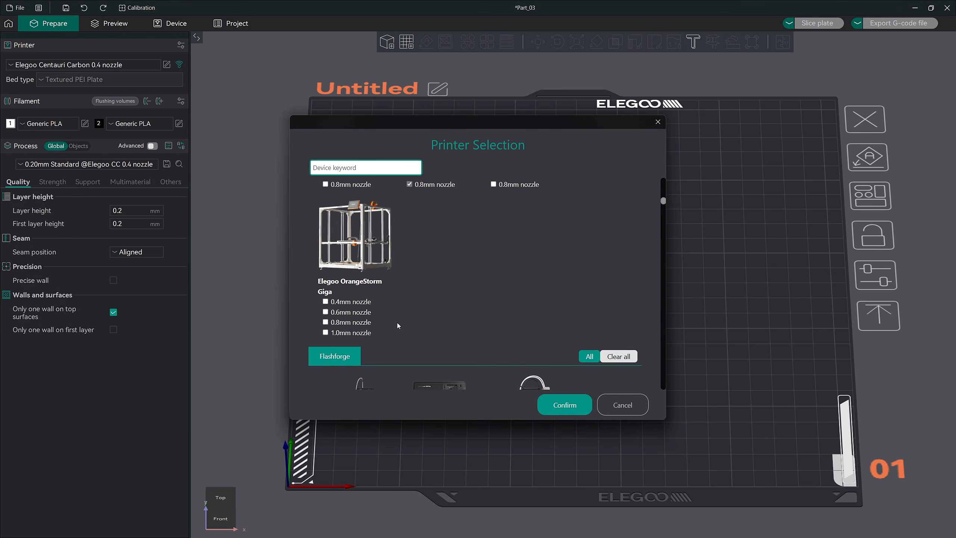
scroll(391, 215, "up", 3)
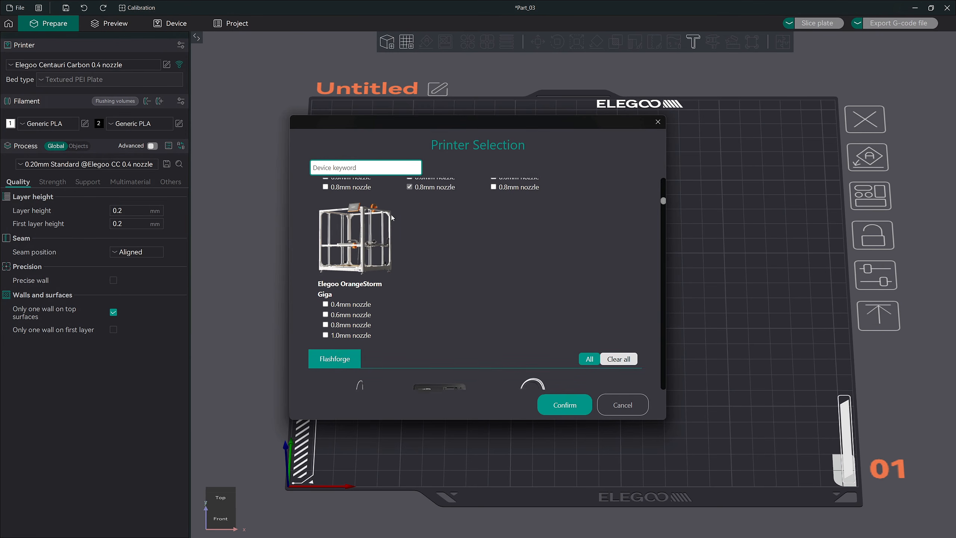
scroll(392, 218, "up", 2)
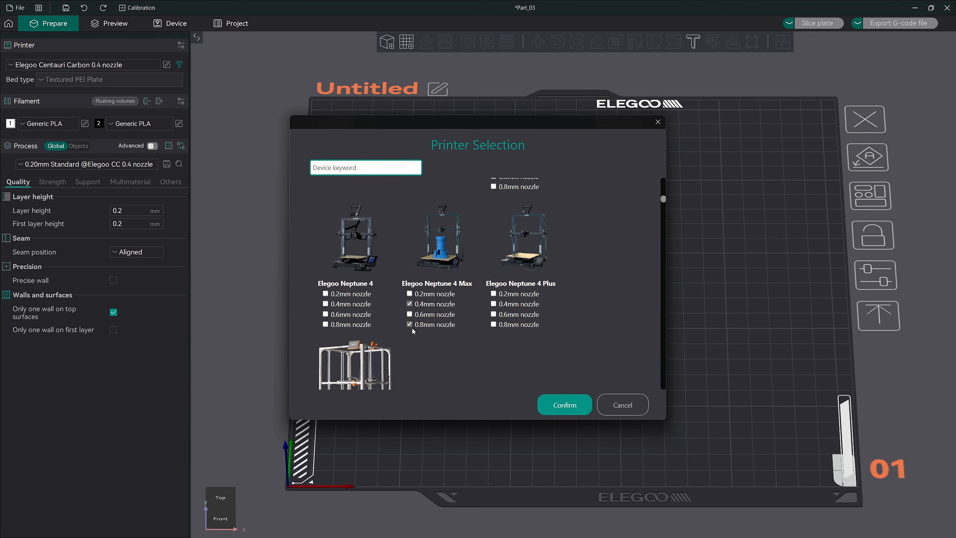
left_click(578, 407)
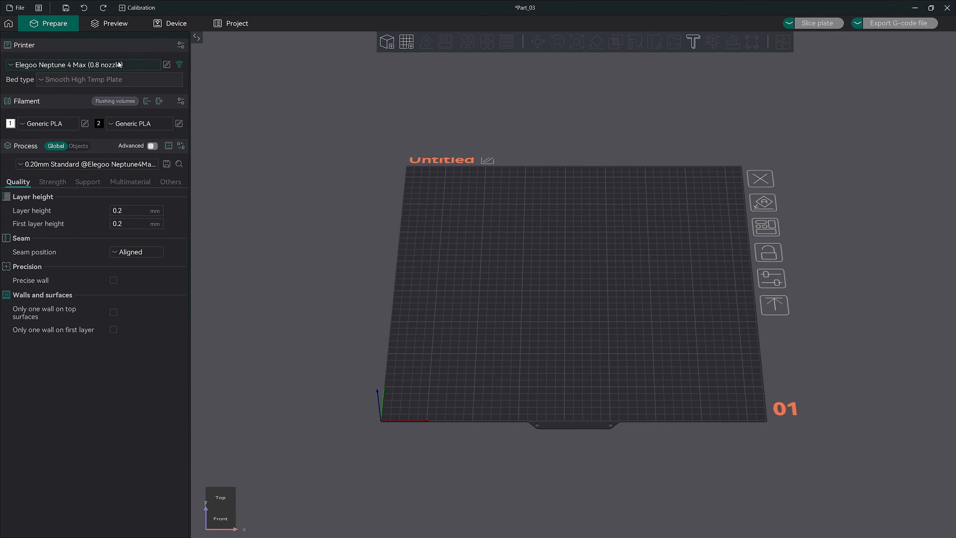
Remove the Elegoo Neptune 4 Max 0.8mm nozzle from the selected system printers
left_click(124, 64)
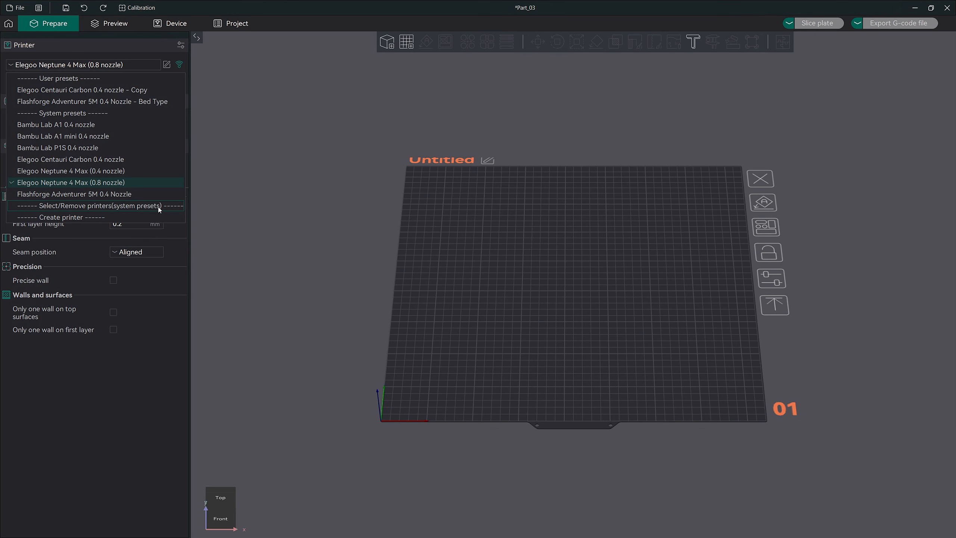
left_click(88, 206)
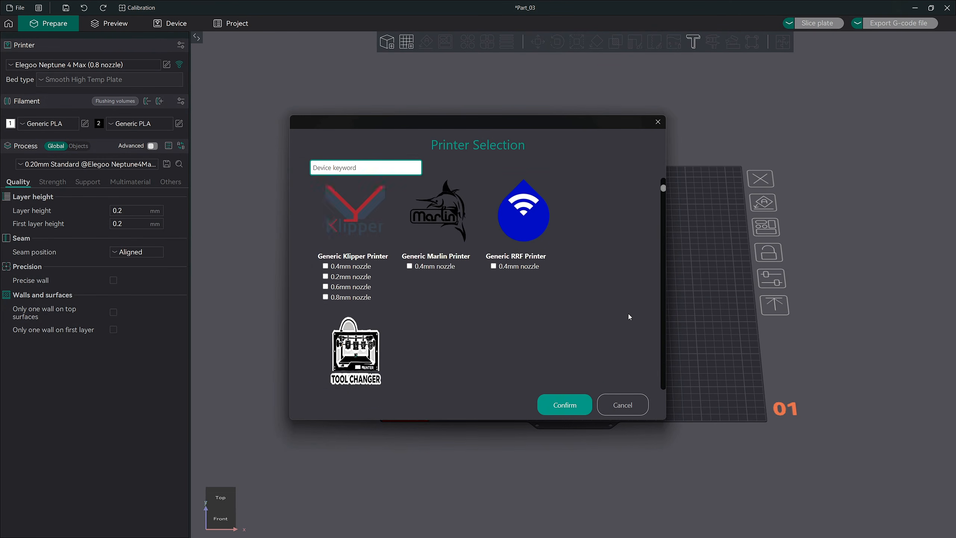
scroll(628, 313, "down", 10)
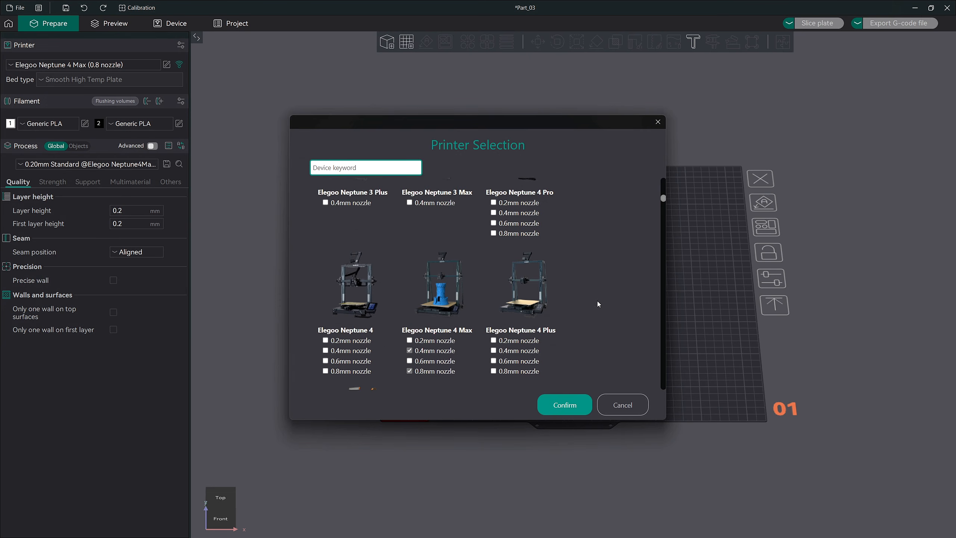
scroll(587, 296, "down", 2)
left_click(409, 324)
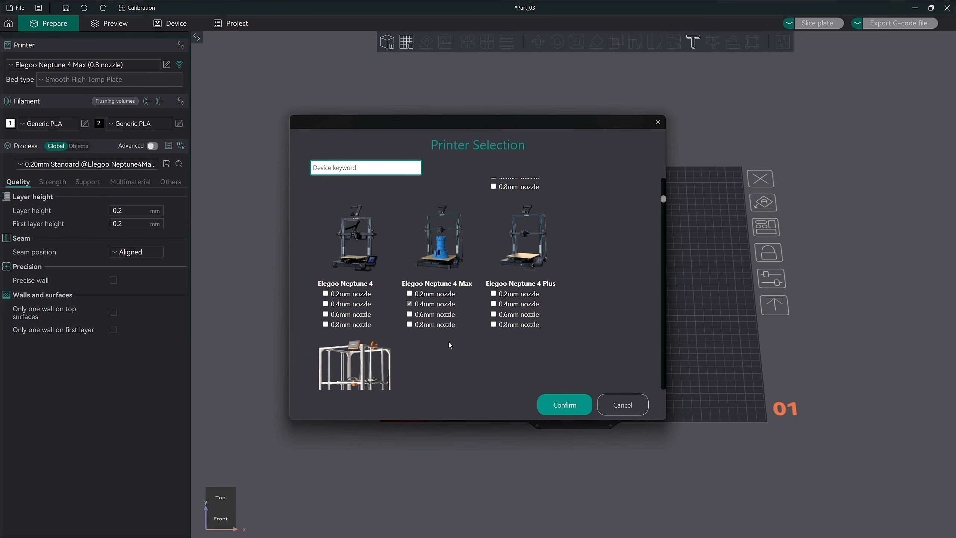
left_click(564, 404)
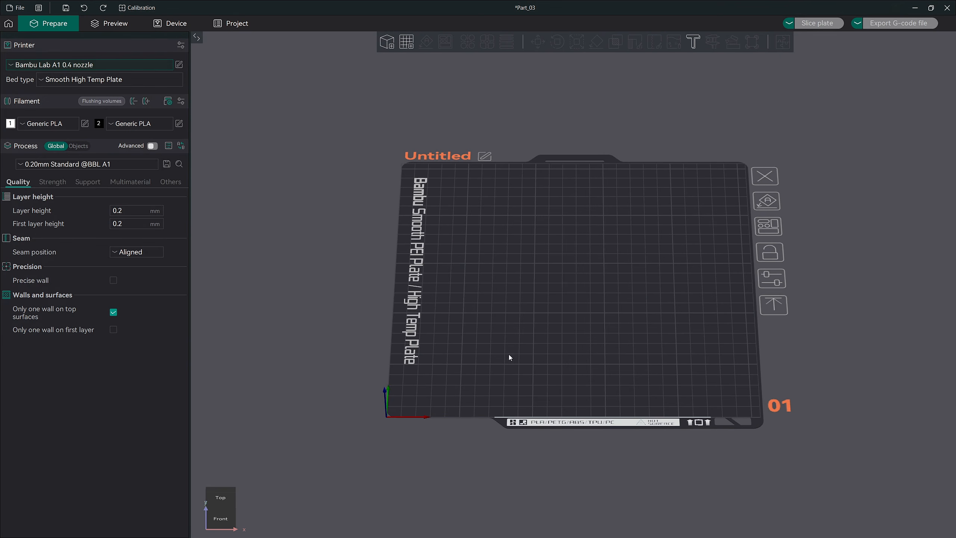
Look through the available printer presets and view the Bambu Lab A1 0.4 nozzle's basic printer settings
left_click(108, 67)
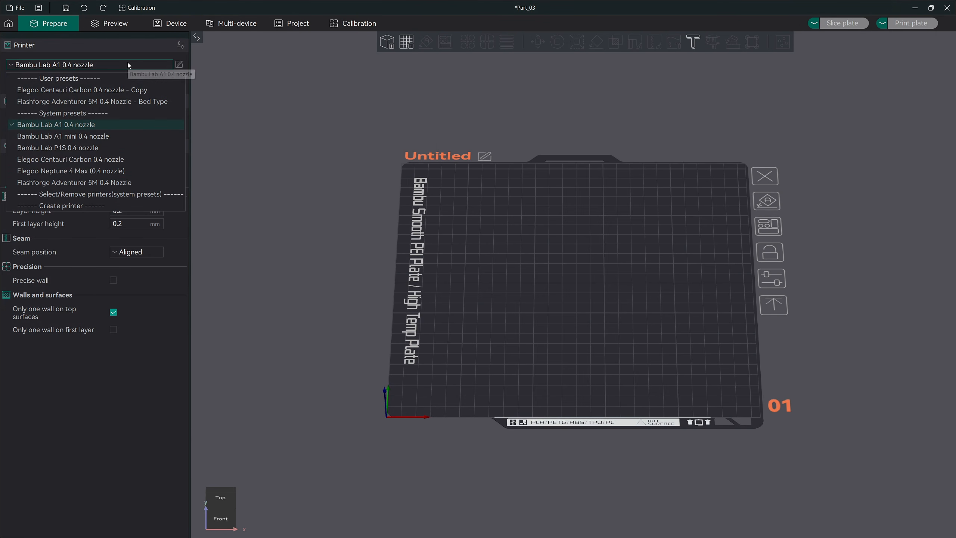
left_click(89, 65)
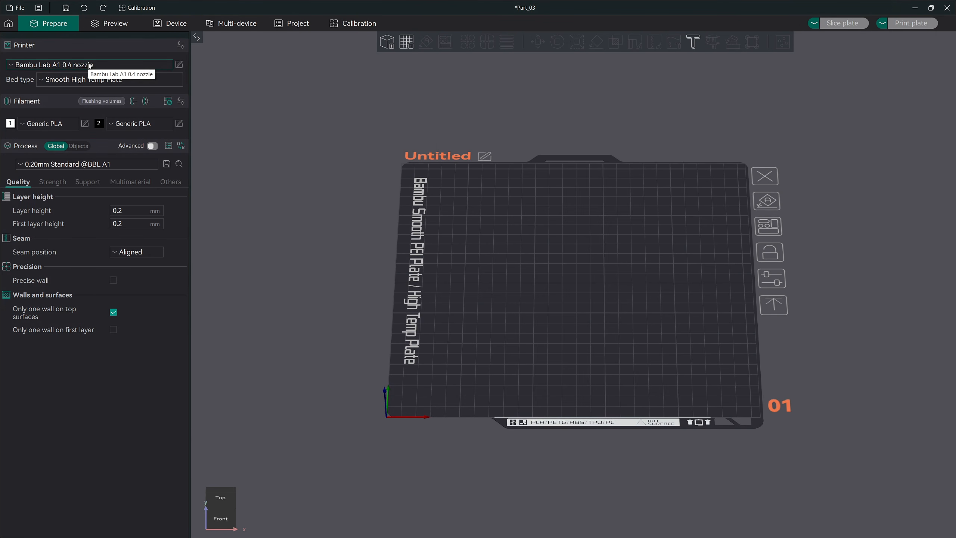
left_click(180, 65)
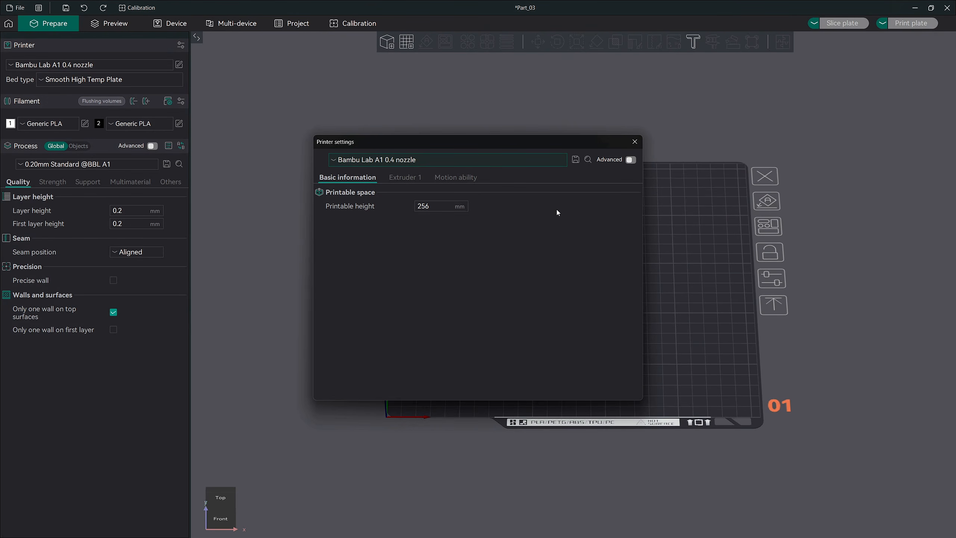
left_click(634, 141)
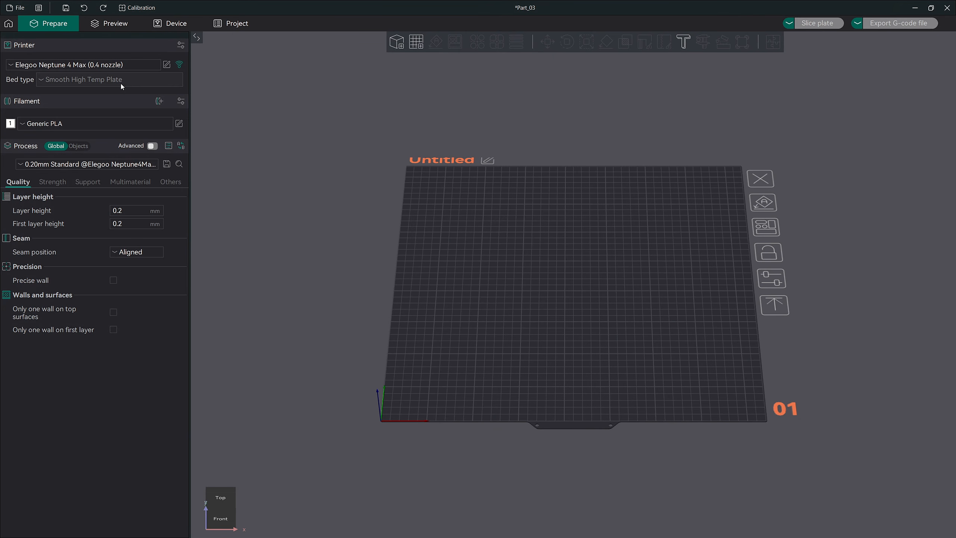
Enable multi bed types for the Neptune 4 Max and save the printer as user preset "Elegoo Neptune 4 Max (0.4 nozzle) - Bed Type"
left_click(166, 65)
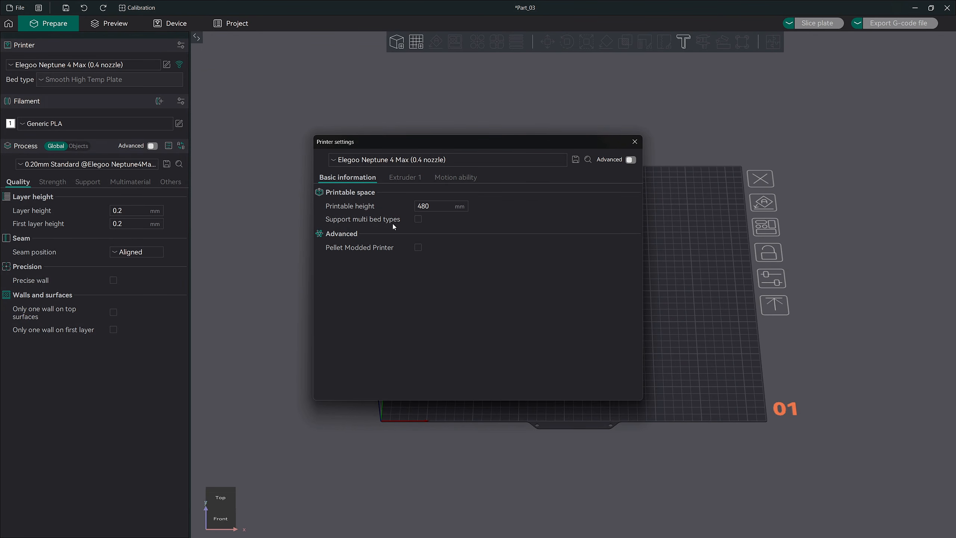
left_click(418, 219)
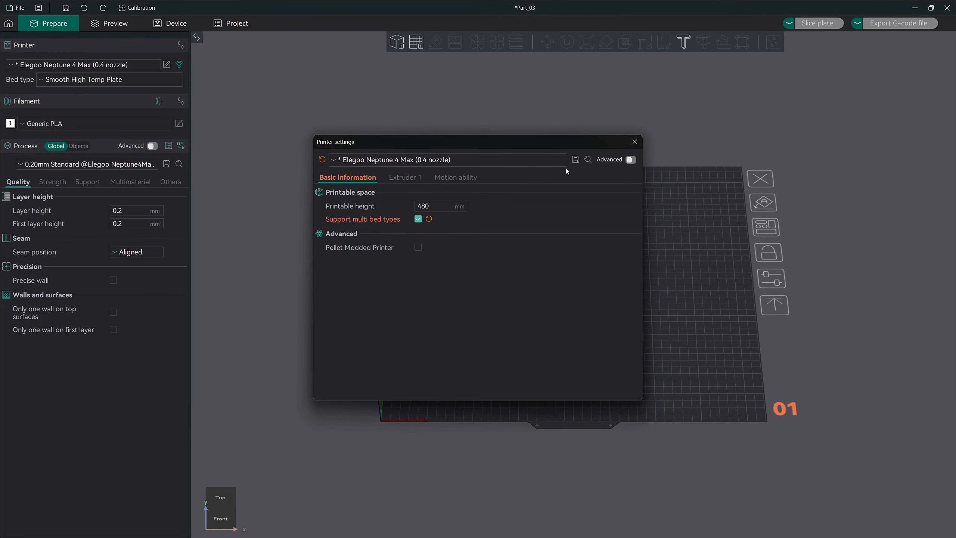
left_click(577, 160)
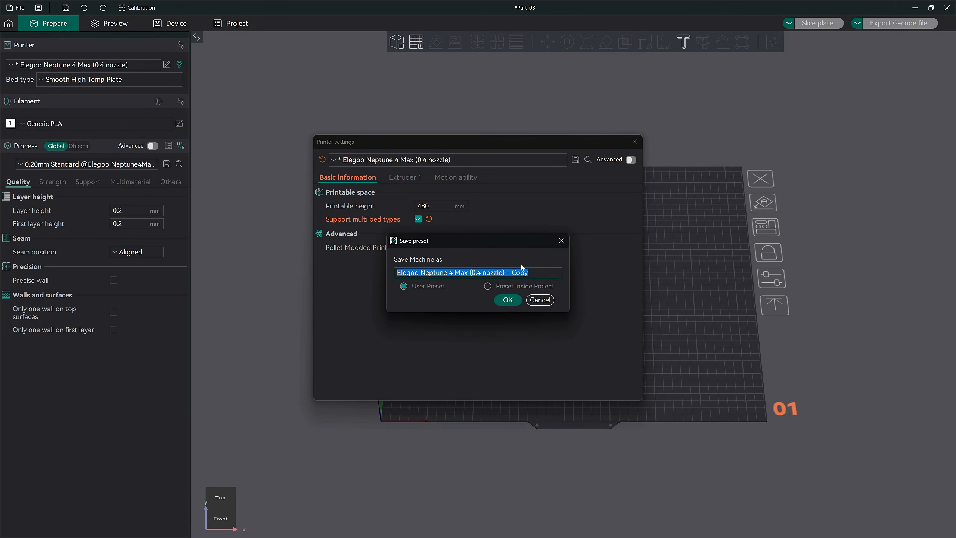
left_click_drag(512, 272, 529, 272)
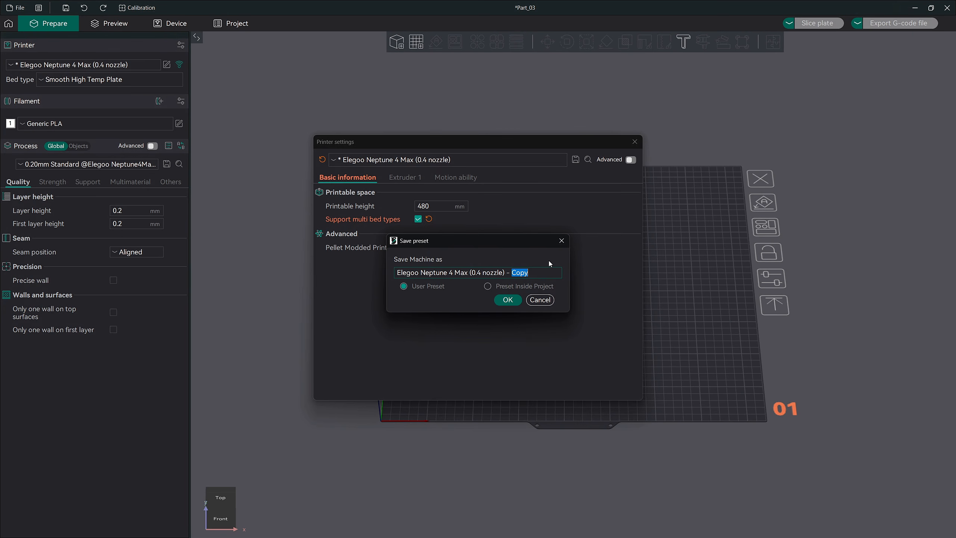
key("BackSpace")
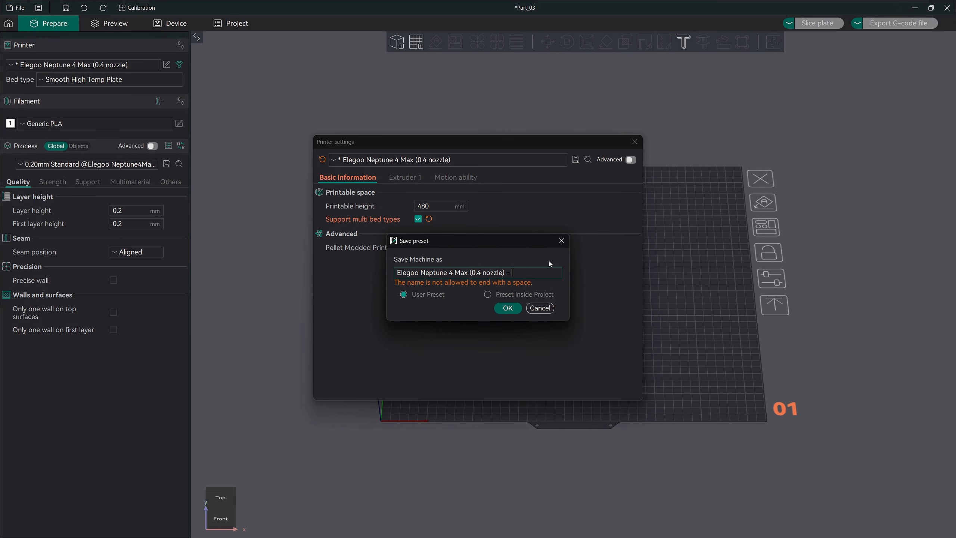
type("Bed Type")
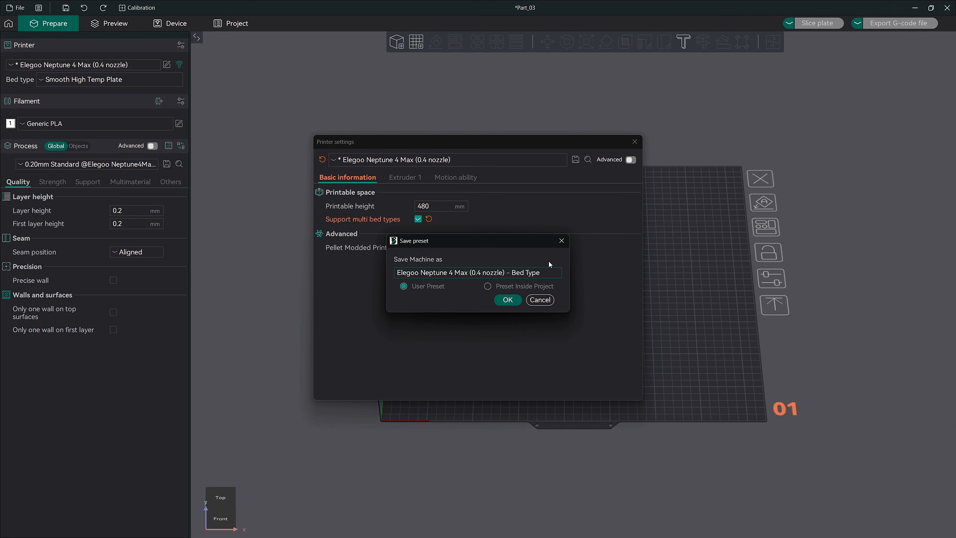
left_click(505, 301)
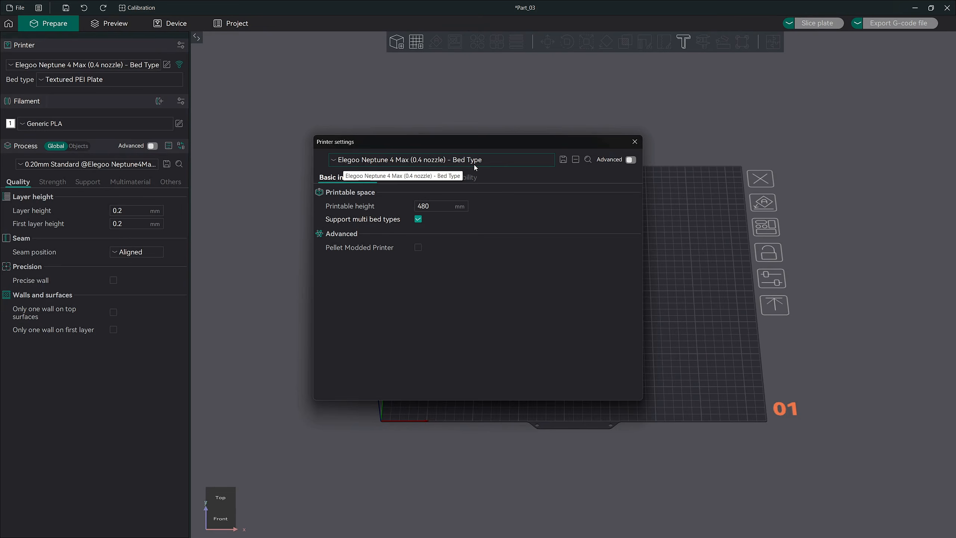
Close the printer settings, then select the Neptune 4 Max "Bed Type" user preset with Textured PEI Plate as bed type
left_click(634, 141)
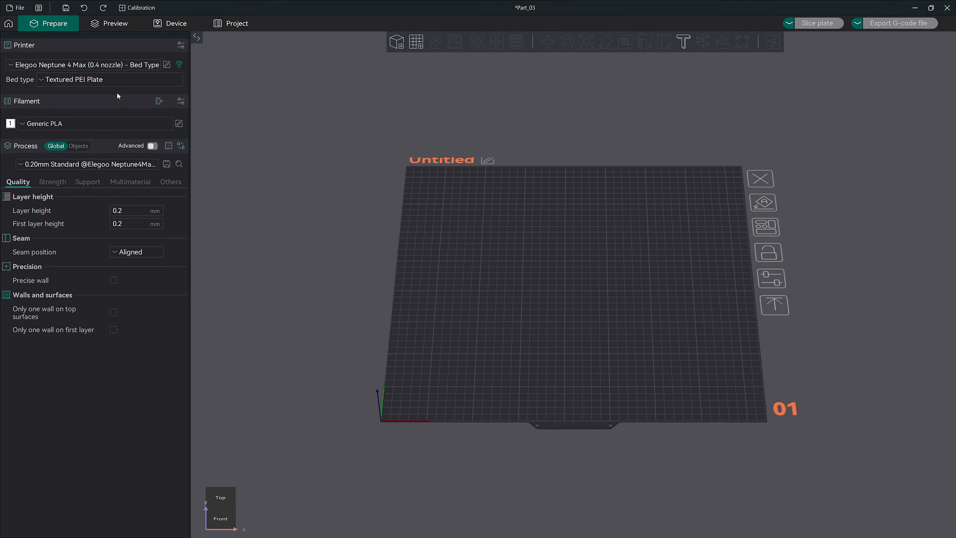
left_click(93, 66)
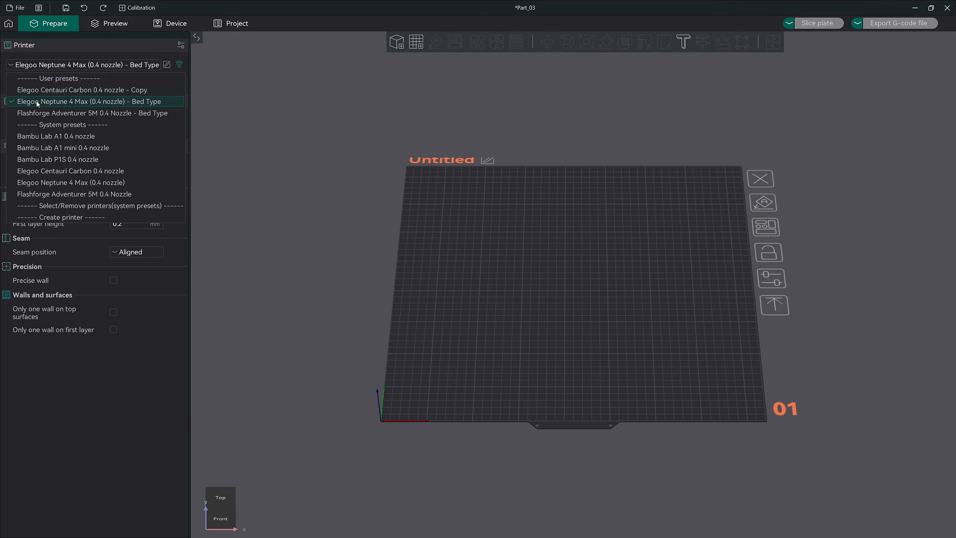
left_click(97, 100)
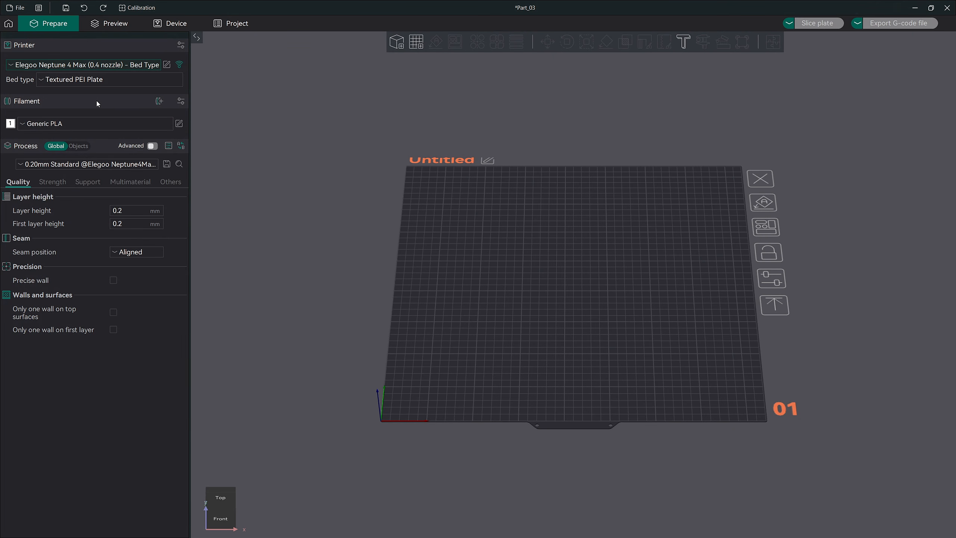
left_click(89, 80)
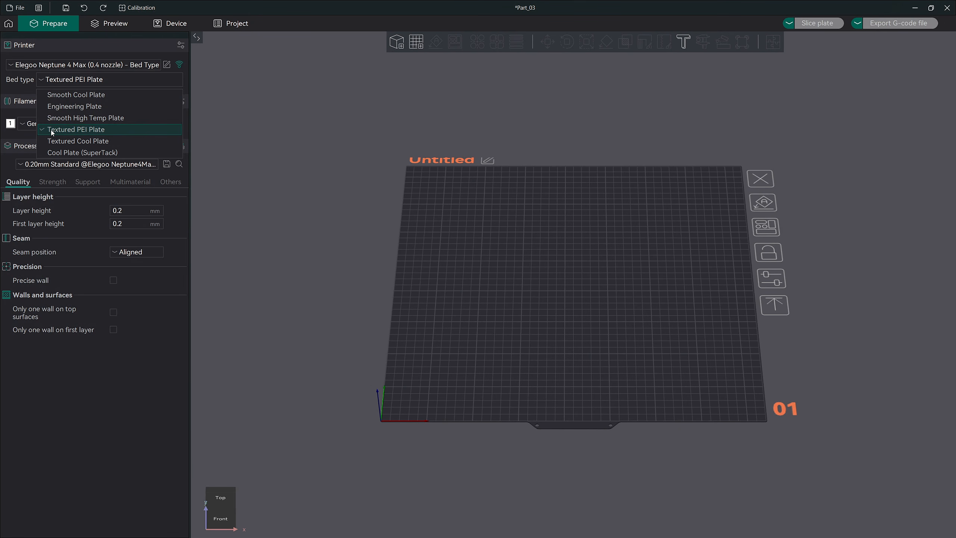
left_click(150, 131)
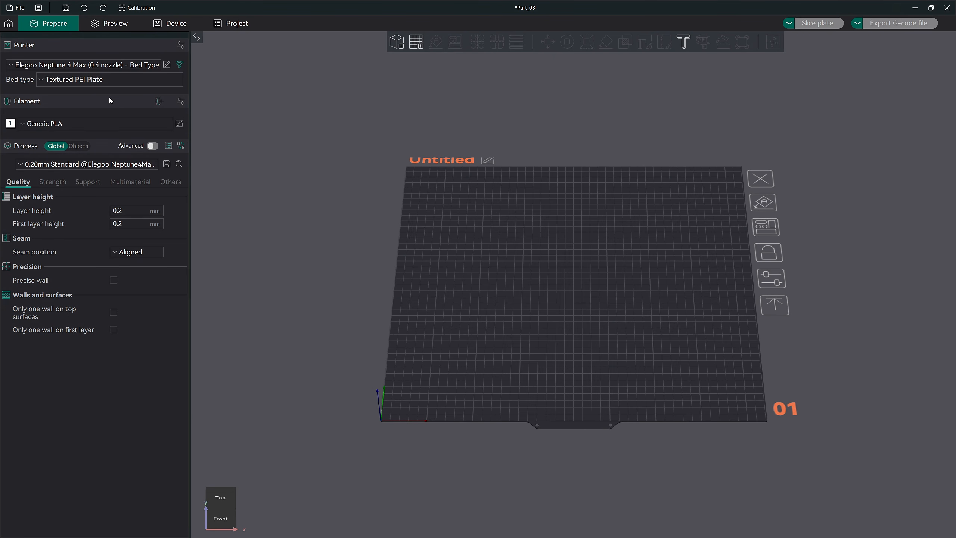
Add a second filament and view the flushing volumes and multiplier without changing them
left_click(159, 100)
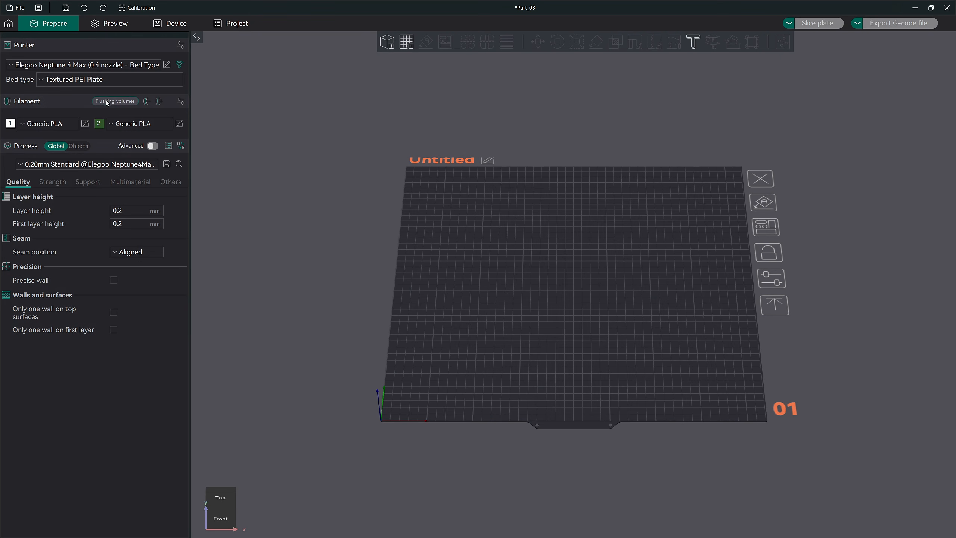
left_click(128, 101)
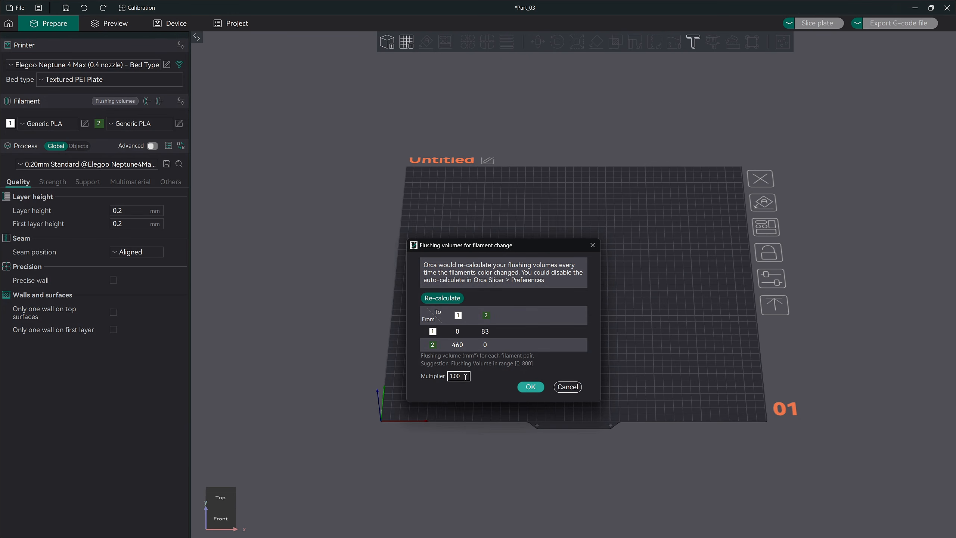
left_click_drag(466, 377, 446, 376)
left_click(562, 389)
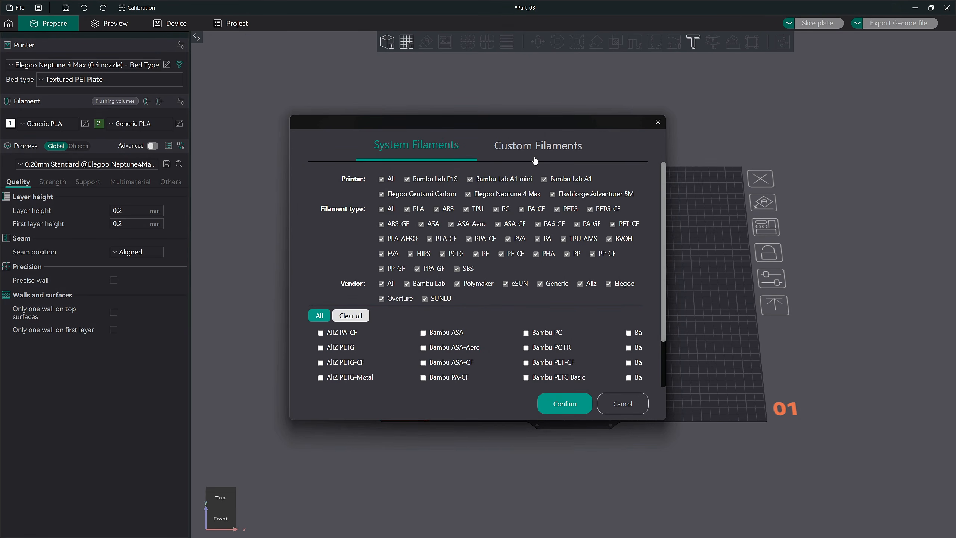
Enable Generic PETG among the available system filaments and assign it to filament 1
left_click(503, 153)
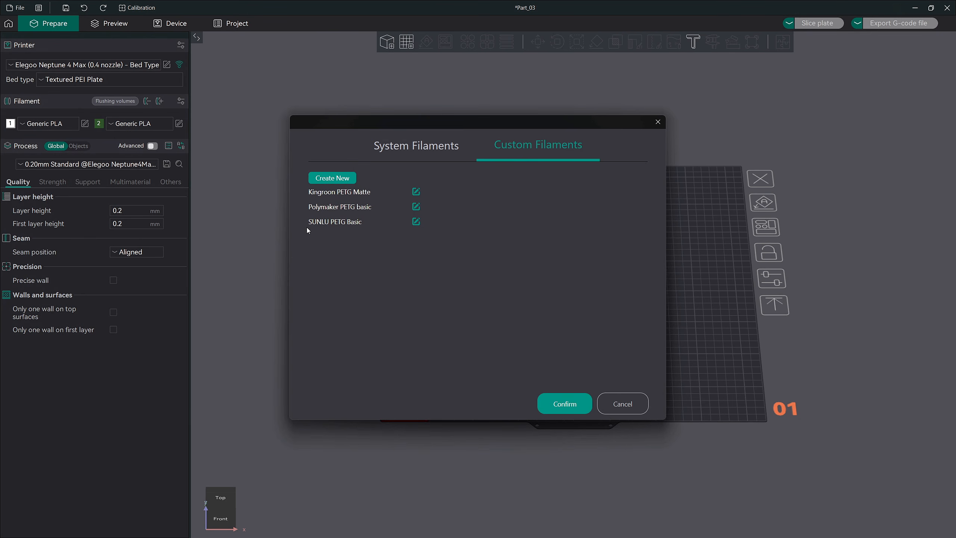
left_click(385, 155)
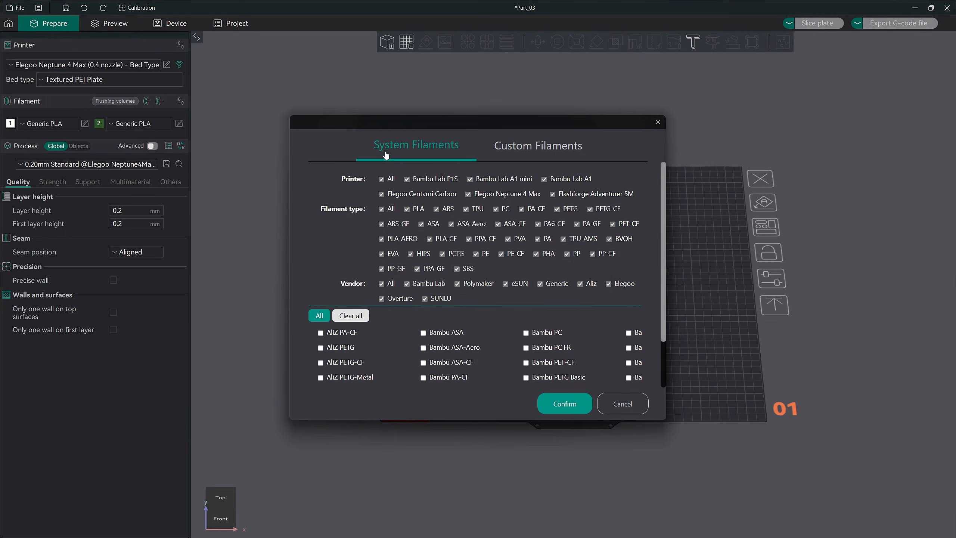
scroll(547, 283, "down", 3)
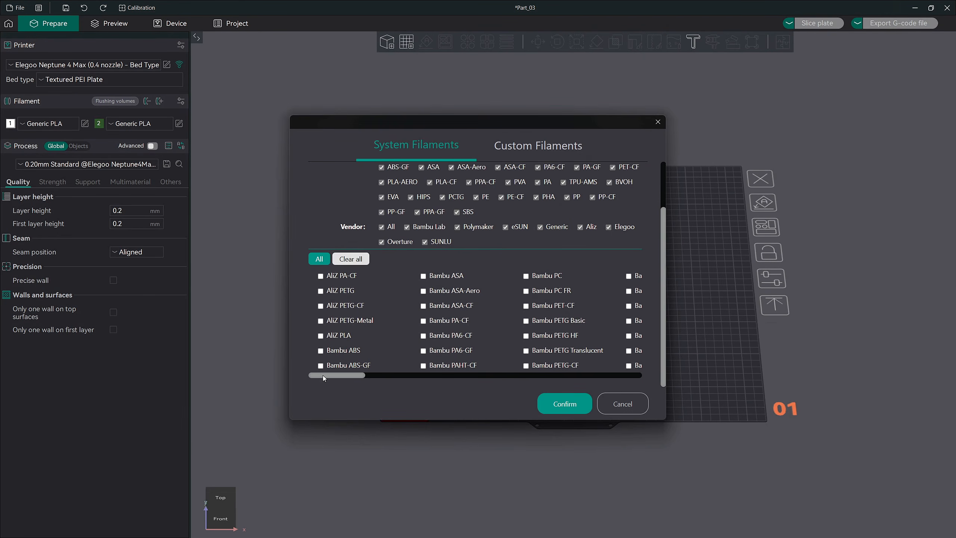
left_click_drag(323, 375, 508, 384)
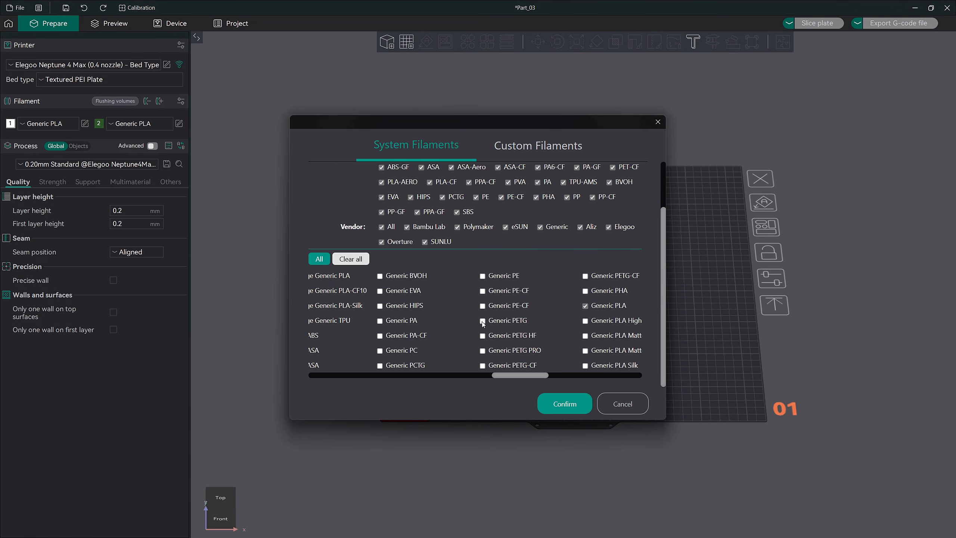
left_click(556, 403)
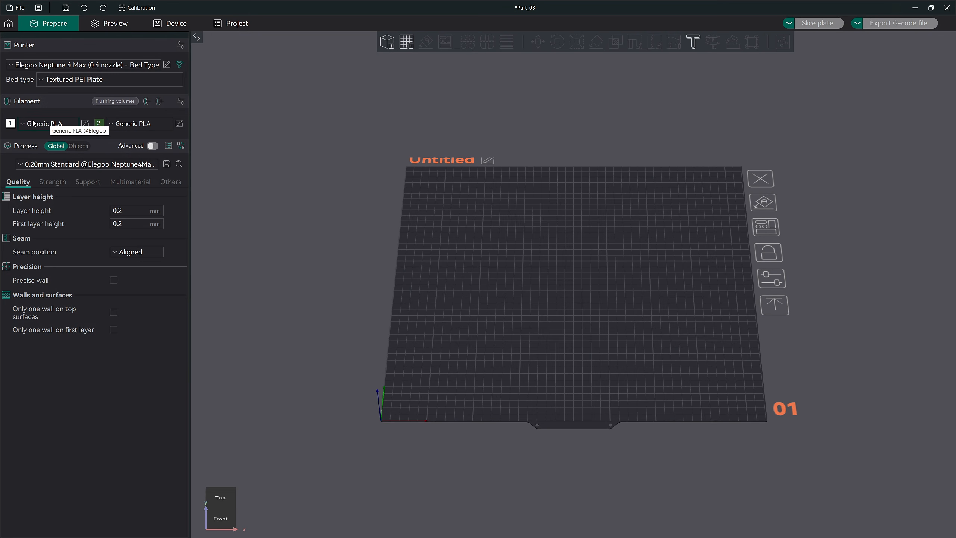
left_click(68, 125)
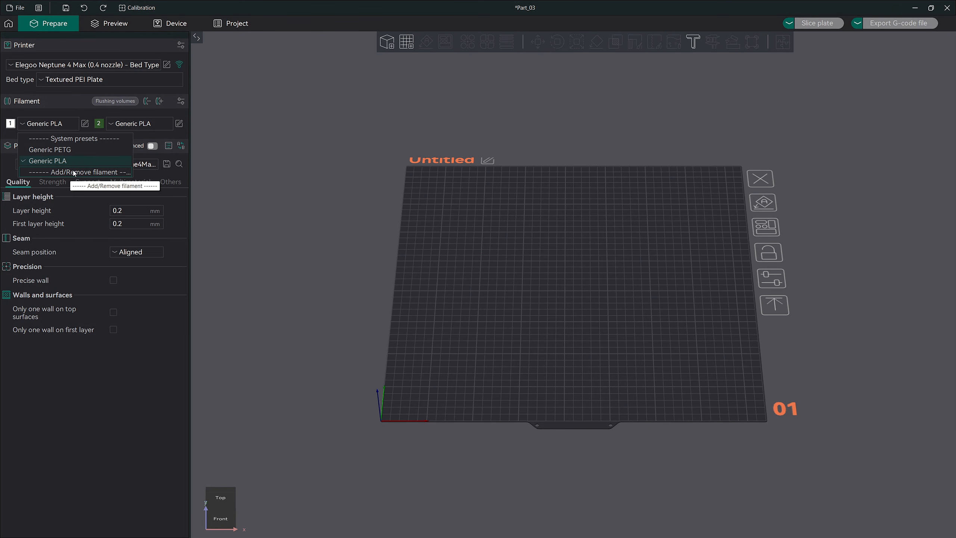
left_click(77, 150)
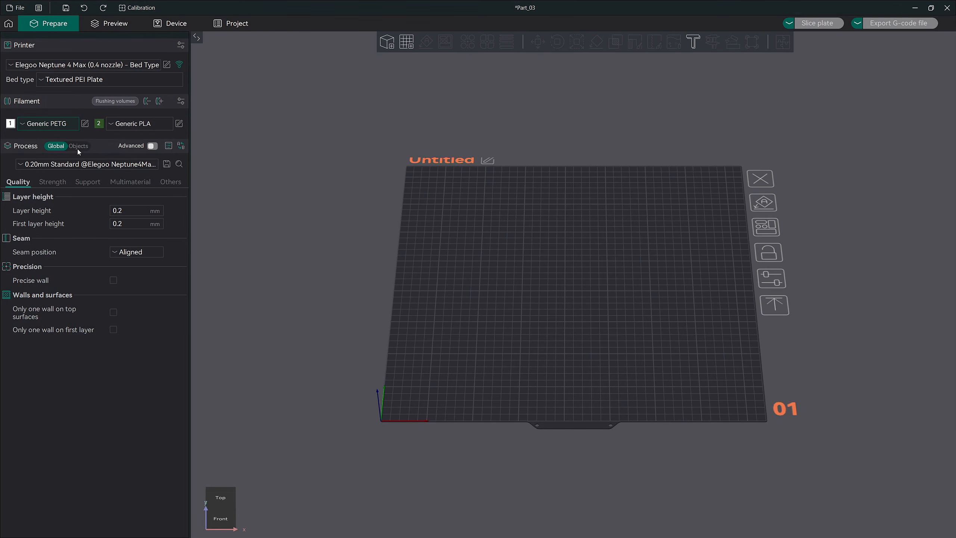
Enable the retraction length override for the Generic PETG filament at 0.7 mm, after reviewing its filament and cooling settings
left_click(85, 124)
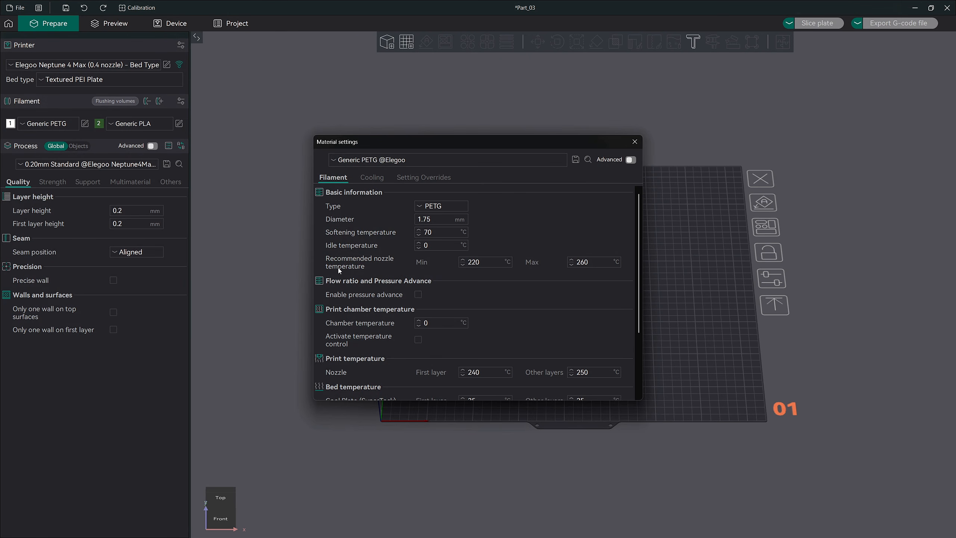
left_click(374, 179)
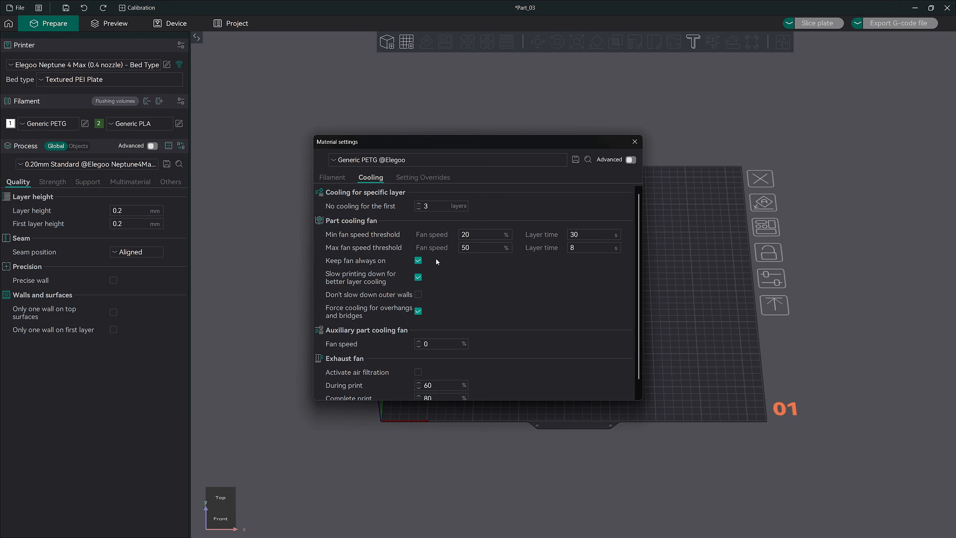
left_click(443, 179)
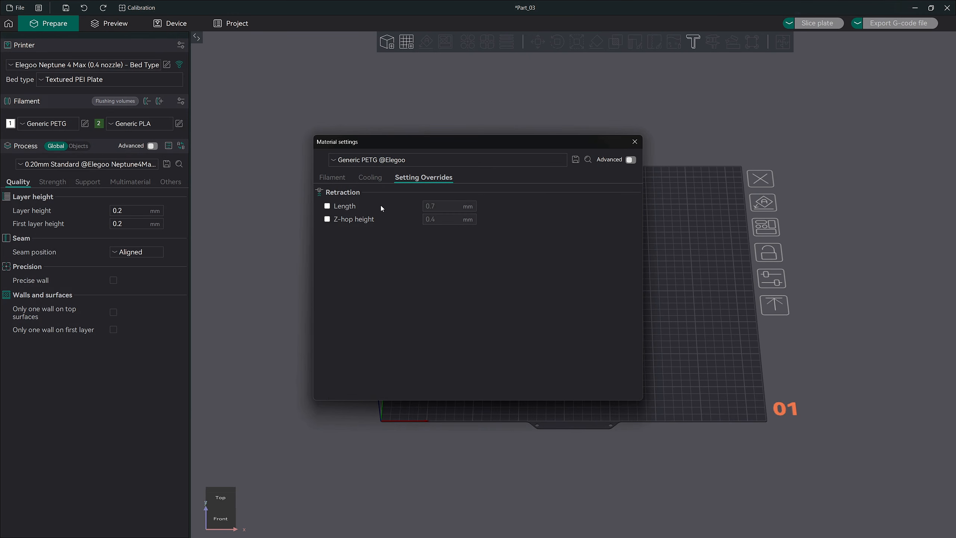
left_click(327, 206)
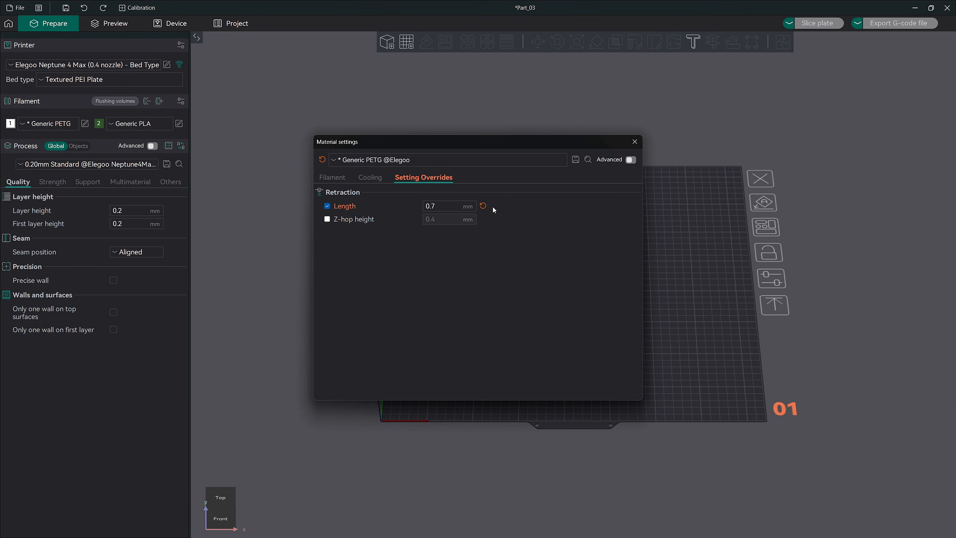
left_click(575, 160)
left_click(477, 272)
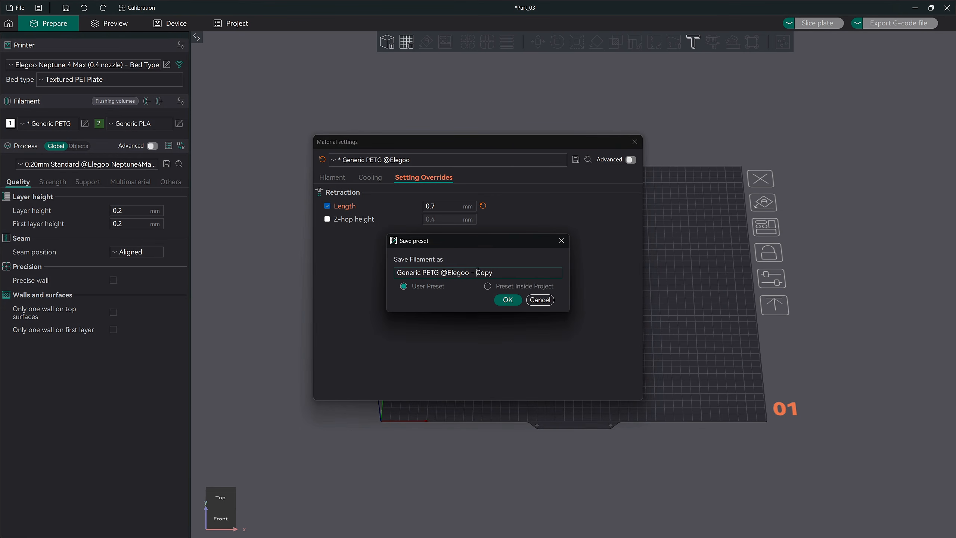
double_click(485, 272)
type("Length")
left_click(508, 300)
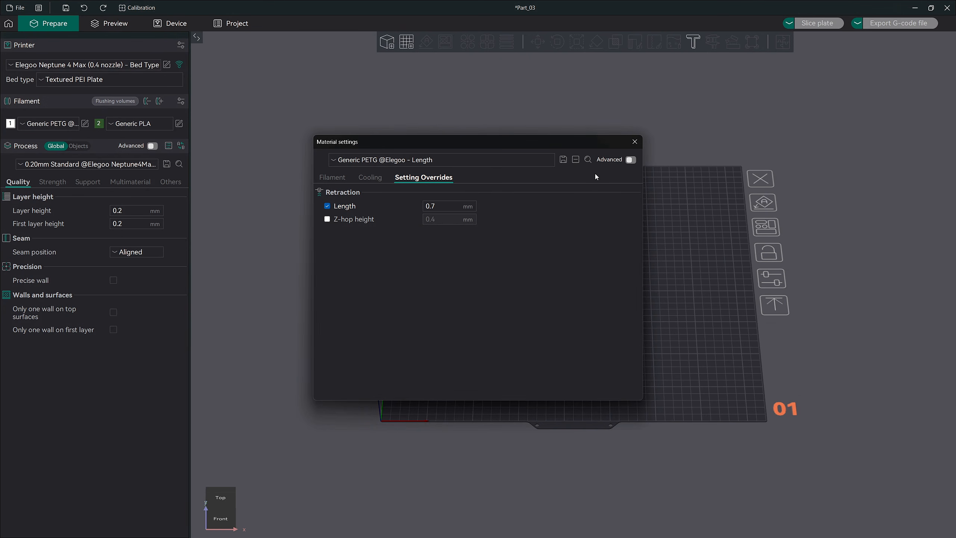
left_click(635, 143)
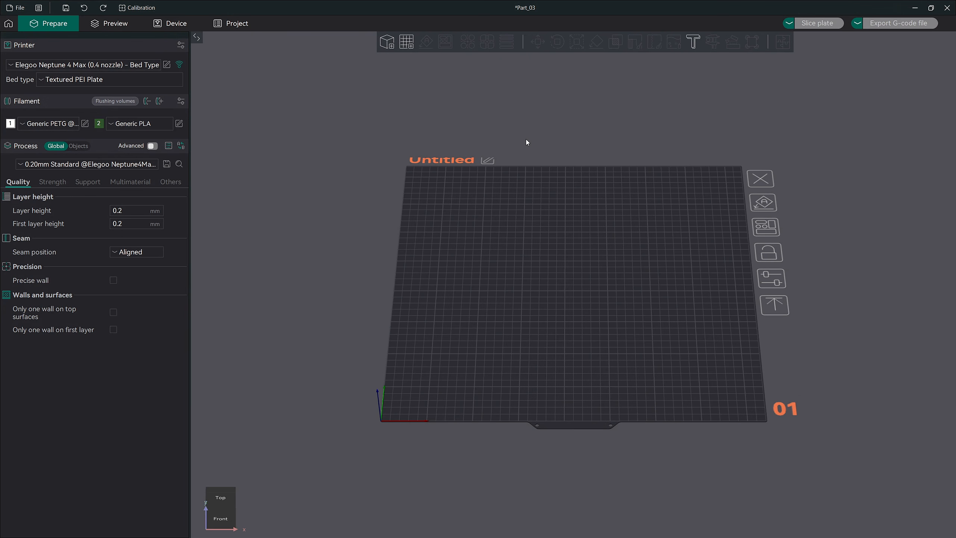
Show the per-object process settings and look through the individual geometric bowl entries on Plate 1
left_click(57, 125)
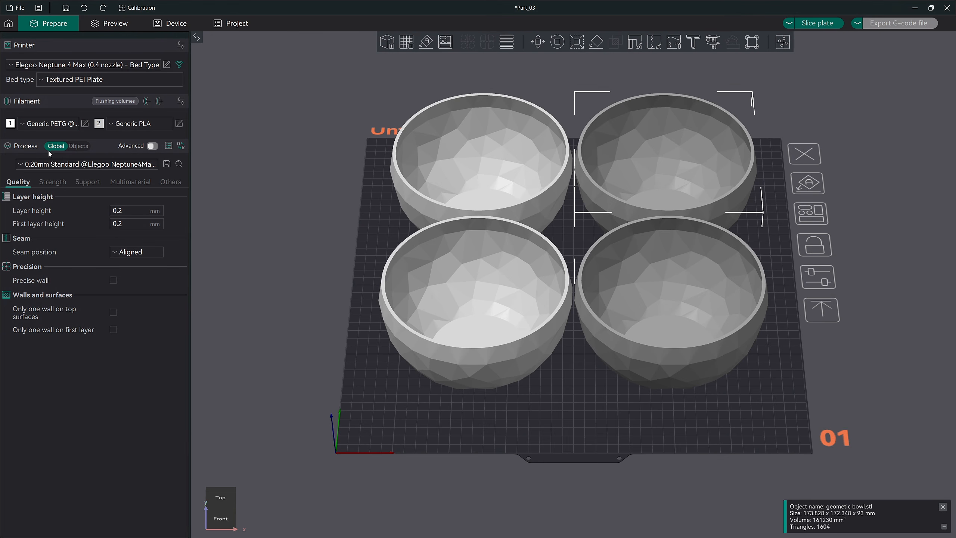
left_click(78, 146)
left_click(55, 198)
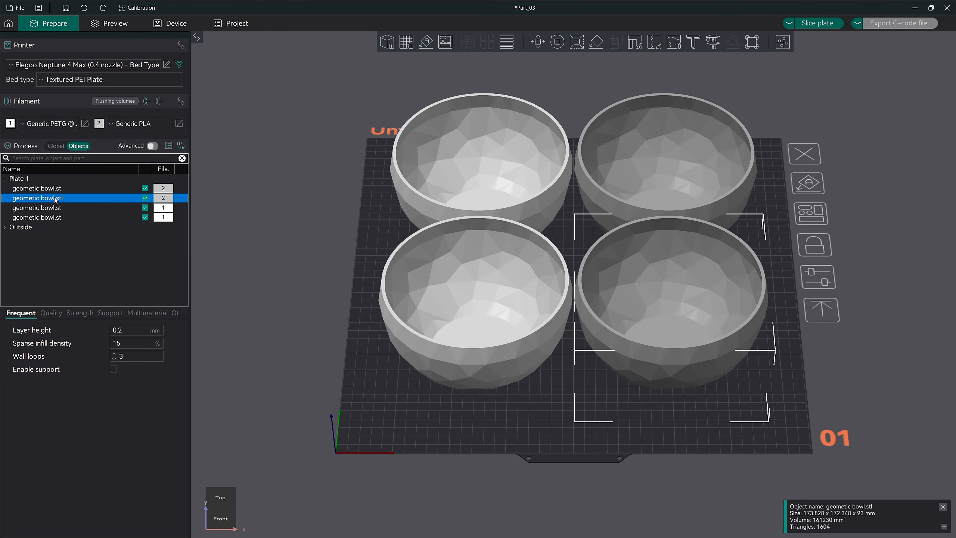
left_click(55, 208)
left_click(53, 217)
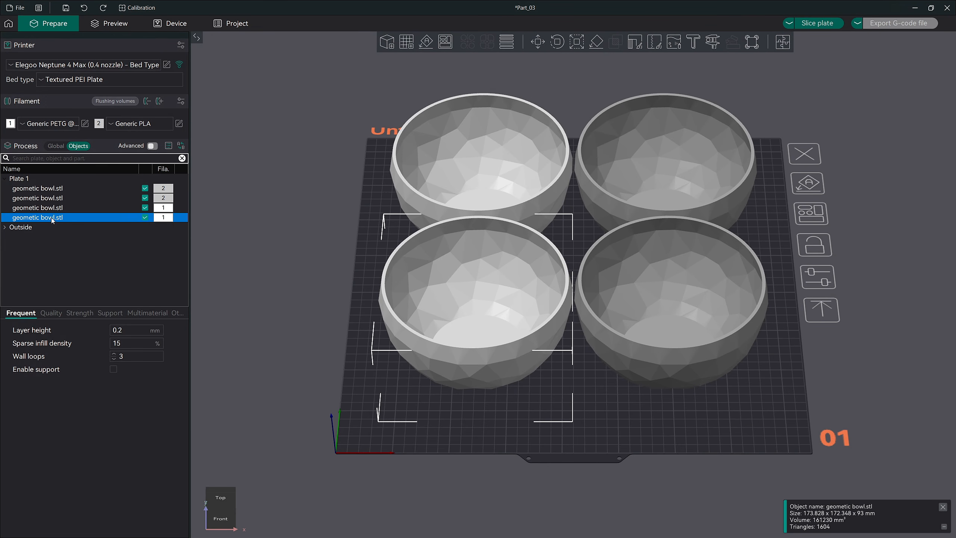
left_click(59, 188)
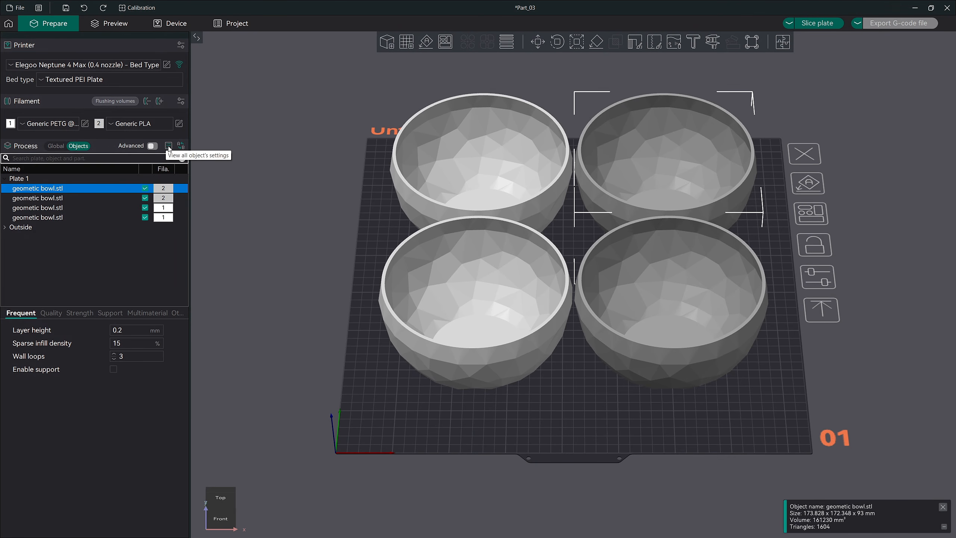
Assign filament 2 to the third geometric bowl in the overview of all objects' settings
left_click(168, 146)
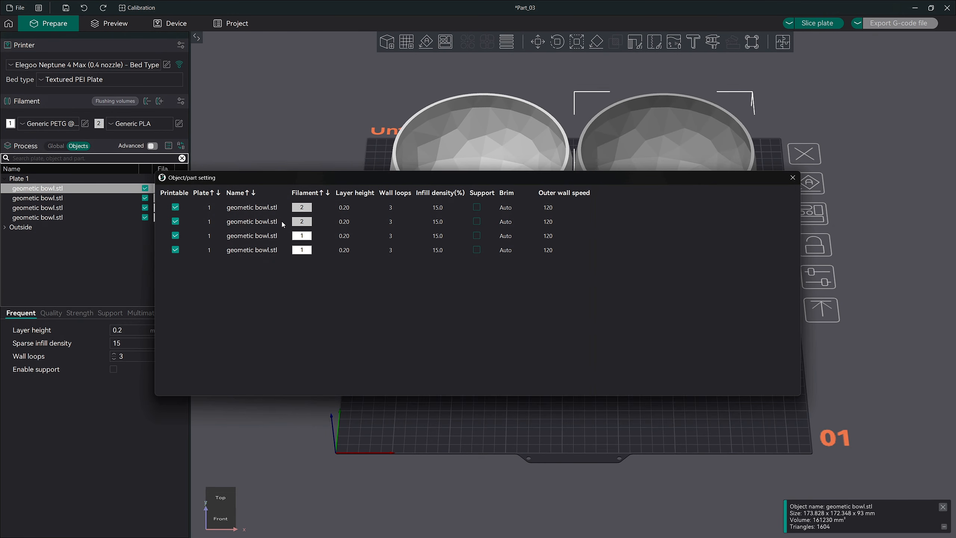
left_click(307, 238)
left_click(307, 238)
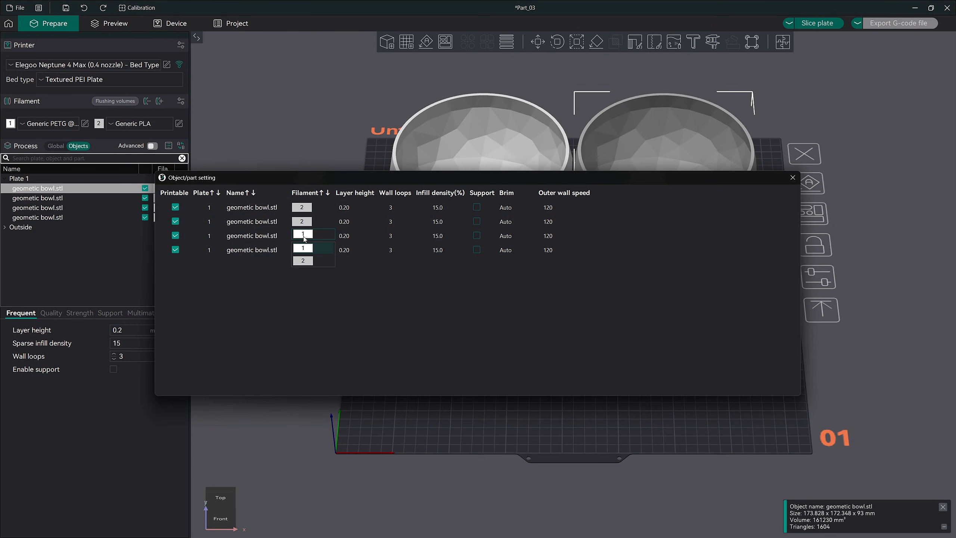
left_click(289, 236)
left_click(301, 238)
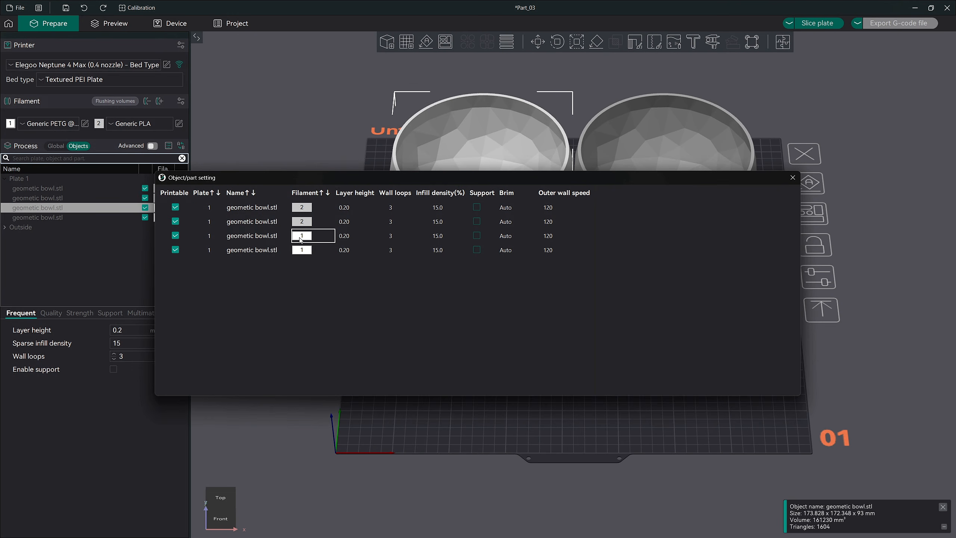
key("ctrl+v")
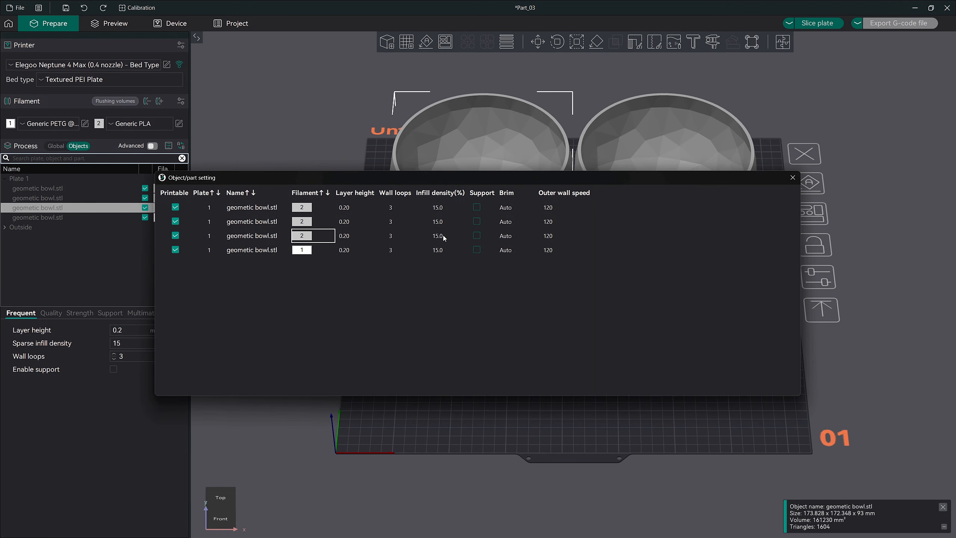
Inspect the third bowl's layer height and wall loop settings, and close the object settings overview
left_click(502, 237)
left_click(345, 237)
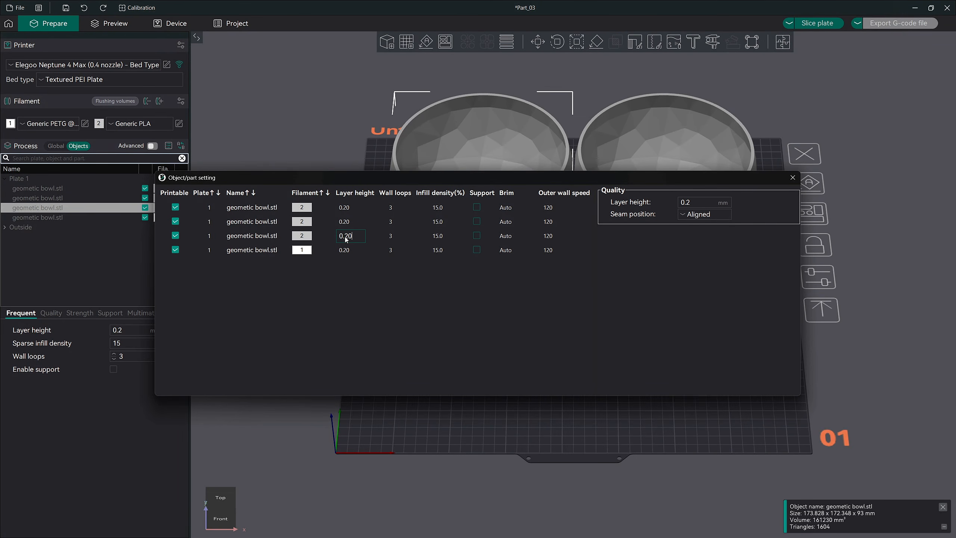
left_click(393, 237)
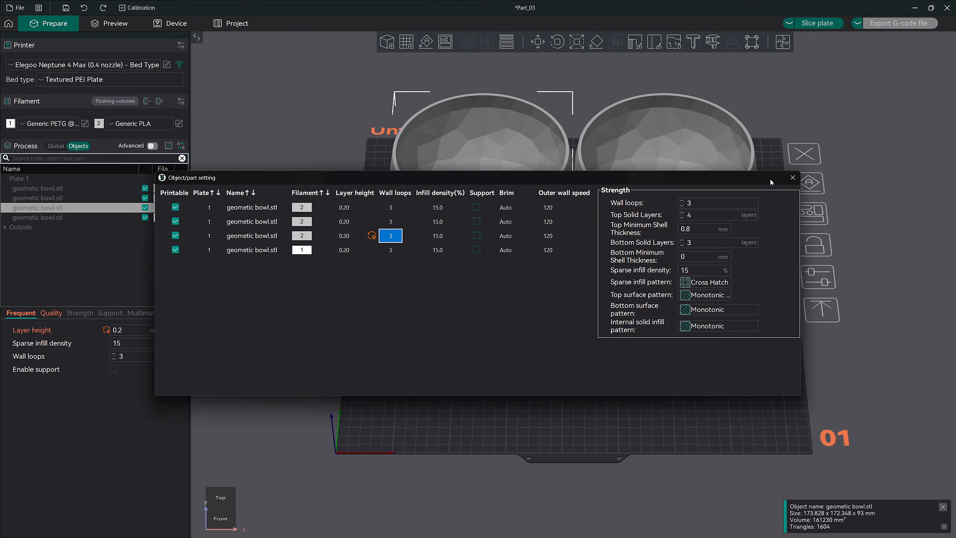
left_click(793, 178)
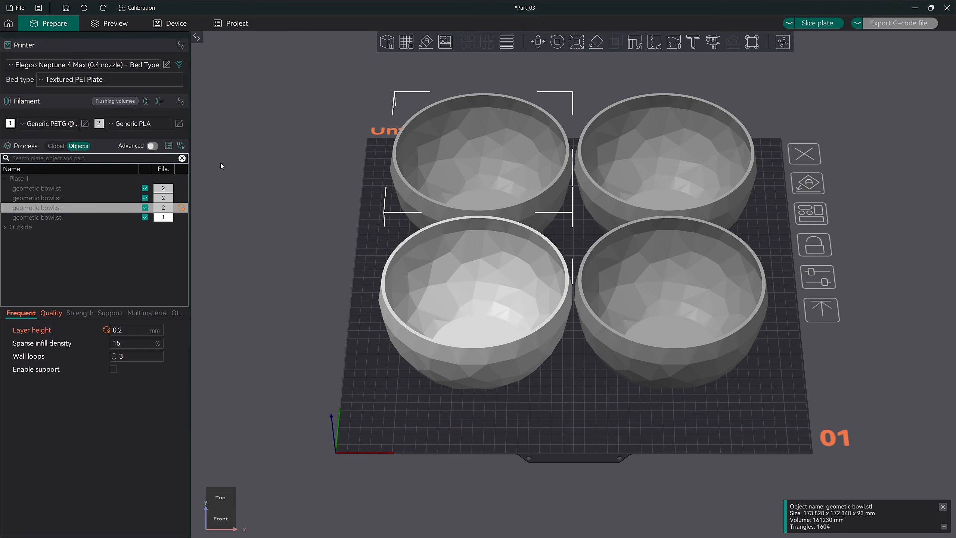
Compare the 0.20mm Standard process preset with 0.16mm Optimal for the Neptune 4 Max and close the comparison
left_click(180, 147)
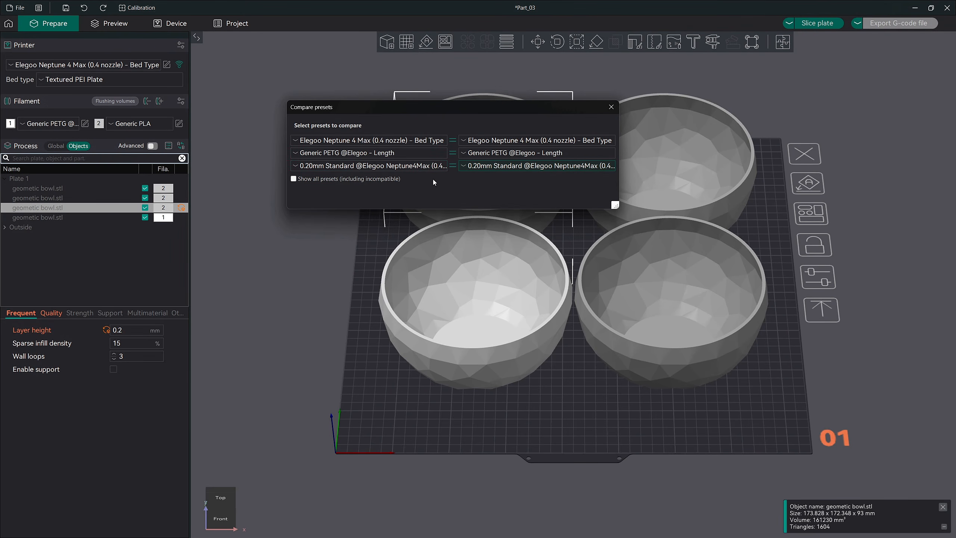
left_click(466, 166)
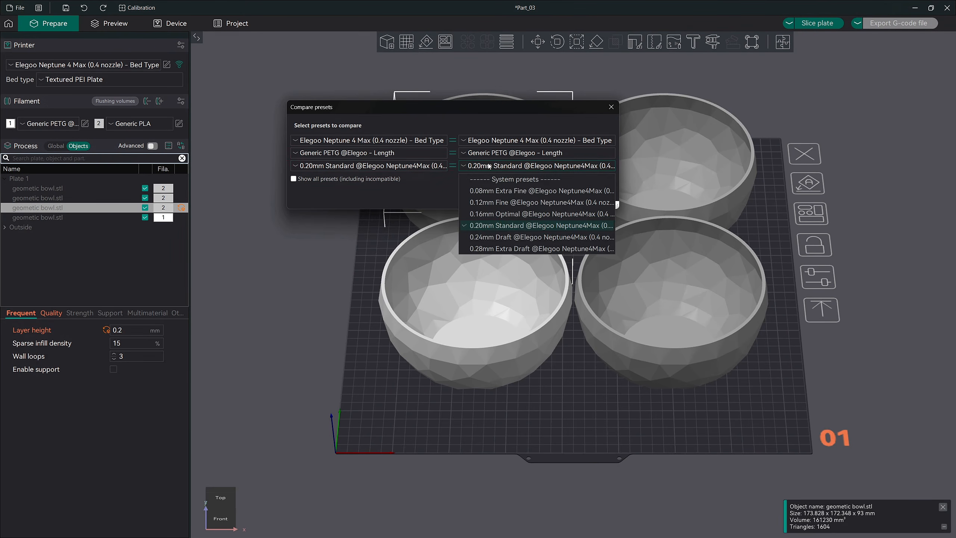
left_click(487, 214)
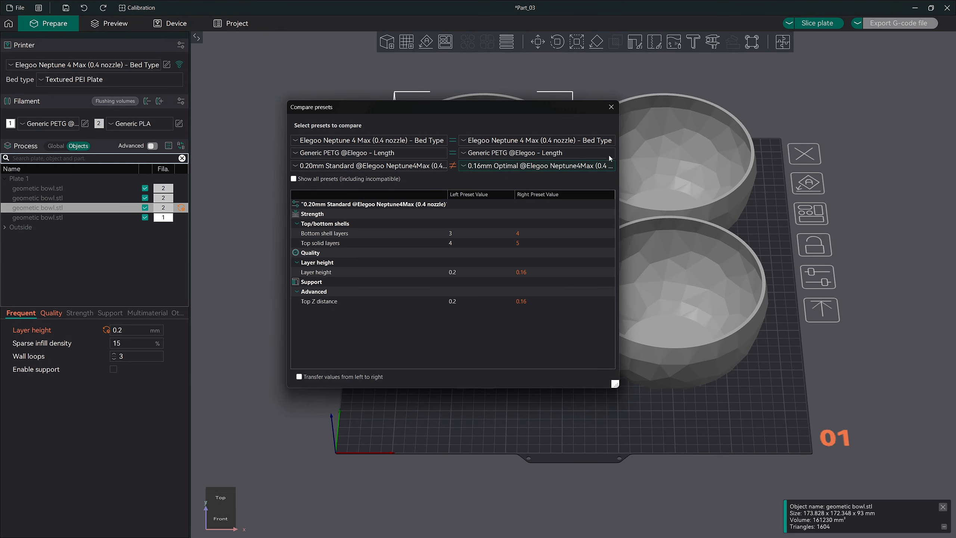
left_click(611, 106)
Switch the printer to the "Elegoo Centauri Carbon 0.4 nozzle - Copy" preset and look at its available process presets
left_click(197, 62)
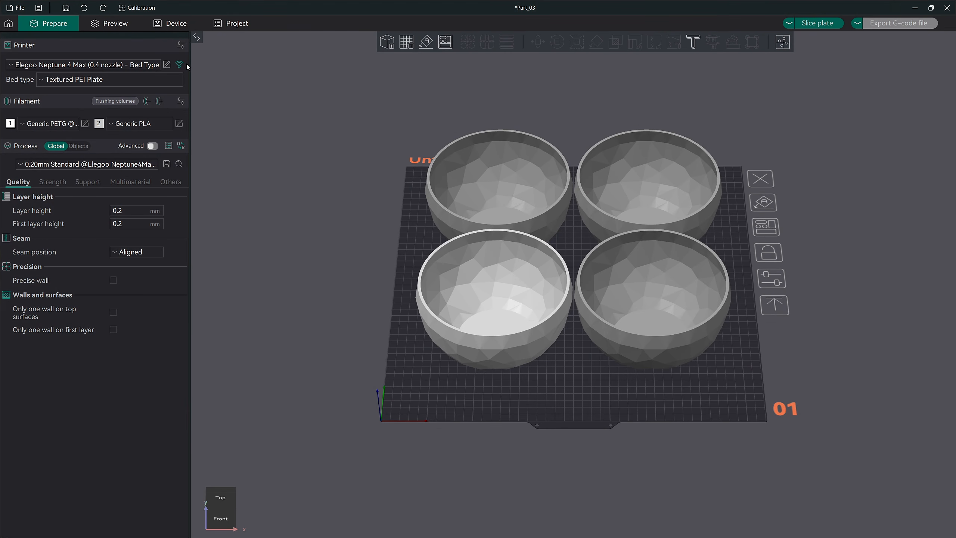
left_click(50, 65)
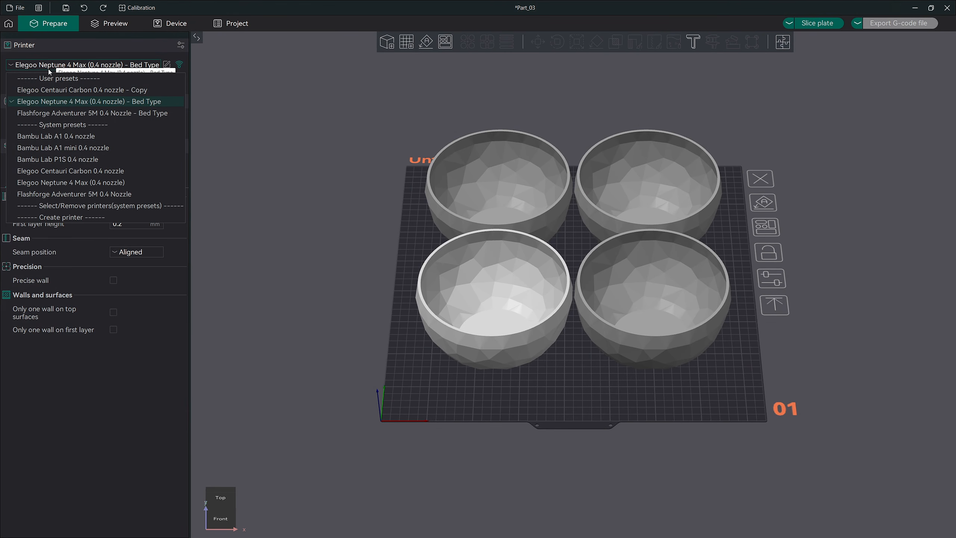
left_click(44, 91)
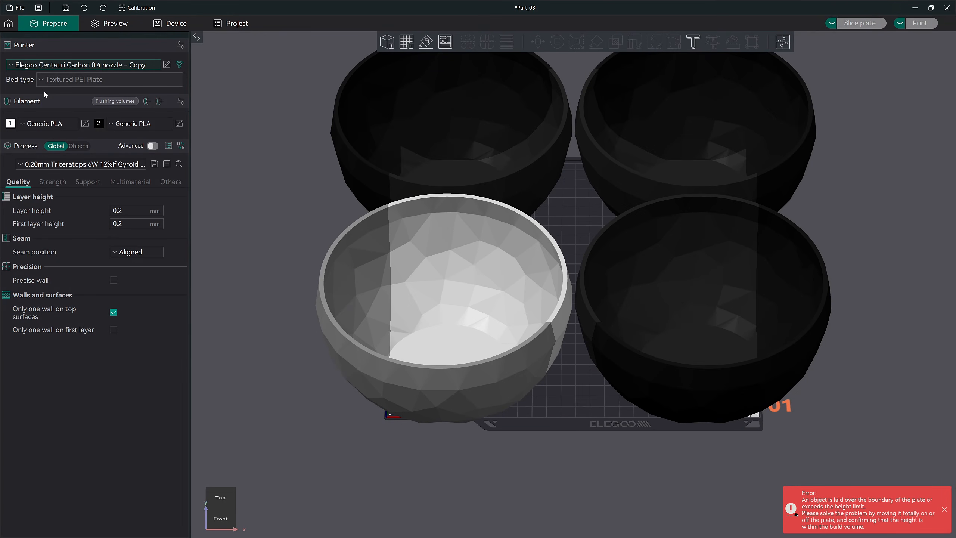
left_click(21, 166)
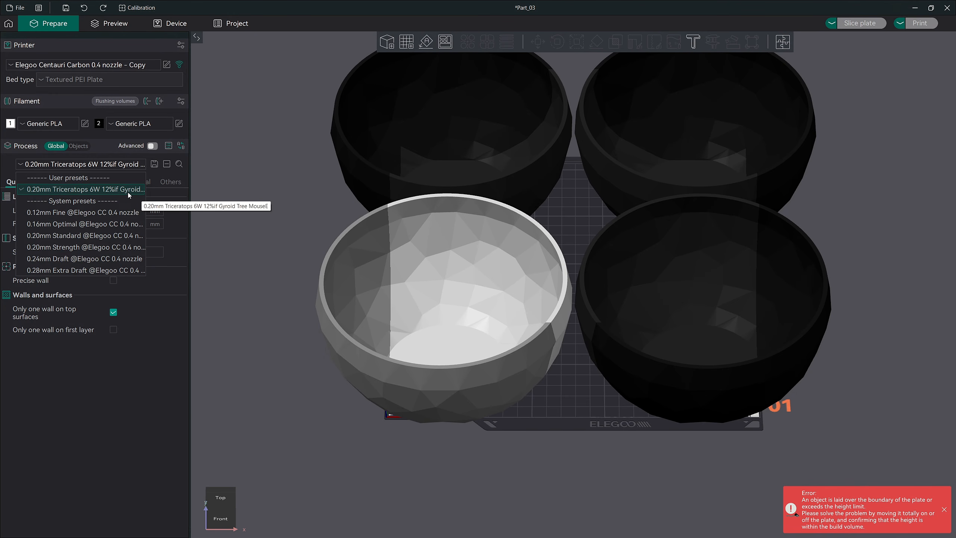
Switch the printer to Bambu Lab P1S 0.4 nozzle and browse its list of process presets
left_click(61, 66)
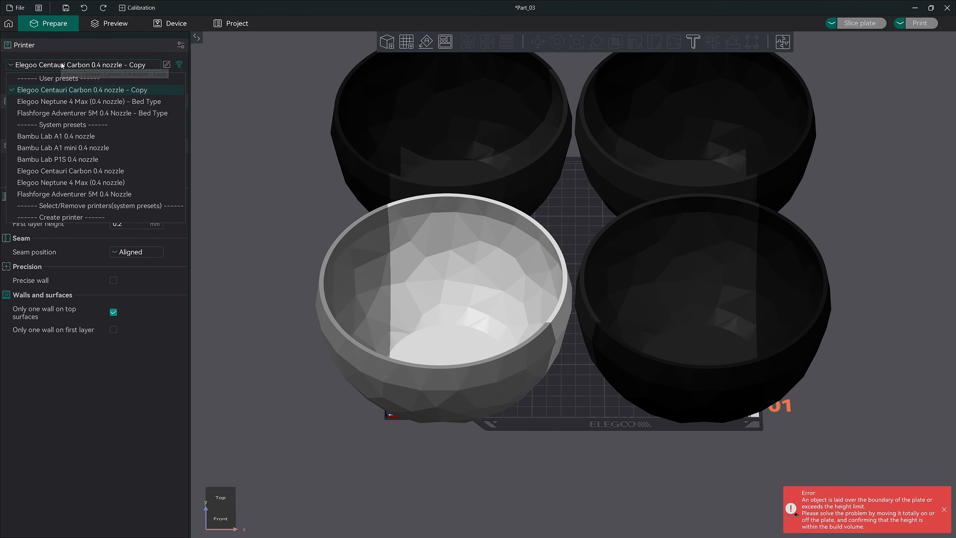
left_click(59, 159)
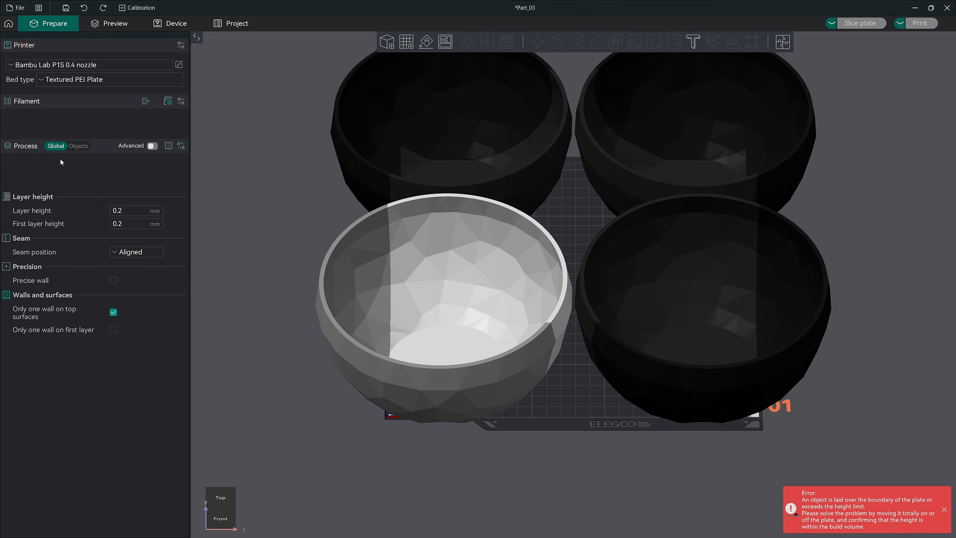
left_click(58, 164)
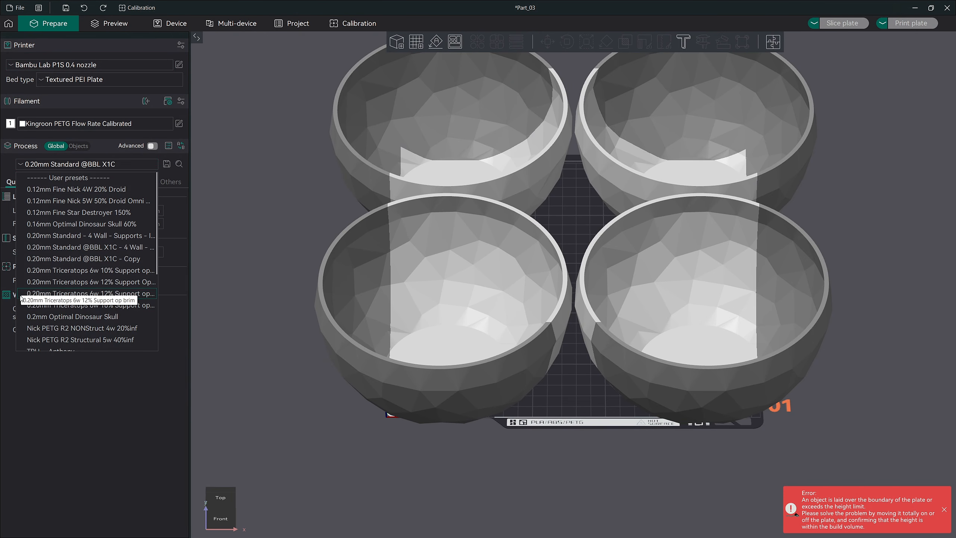
scroll(20, 303, "down", 4)
scroll(19, 305, "up", 4)
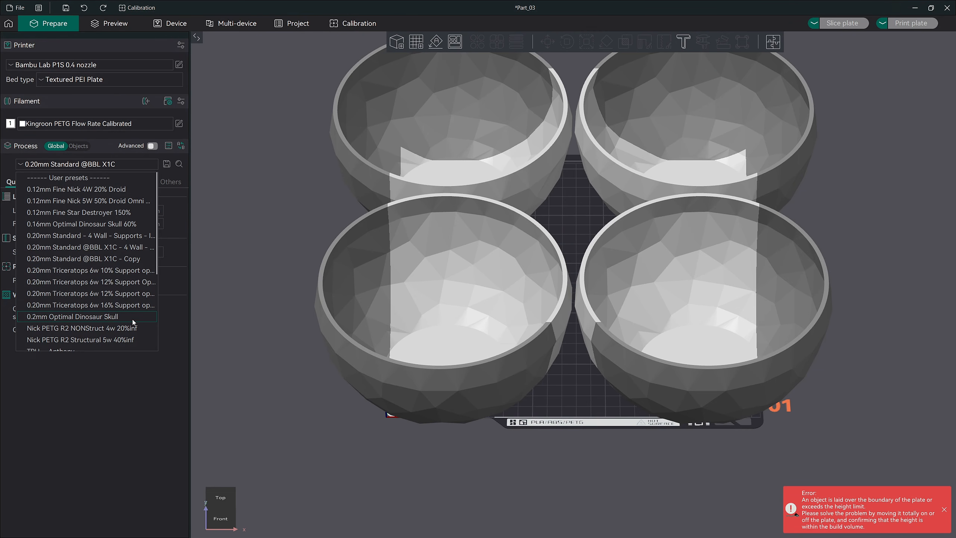
Return to the "Elegoo Centauri Carbon 0.4 nozzle - Copy" printer and list its user and system process presets
left_click(97, 66)
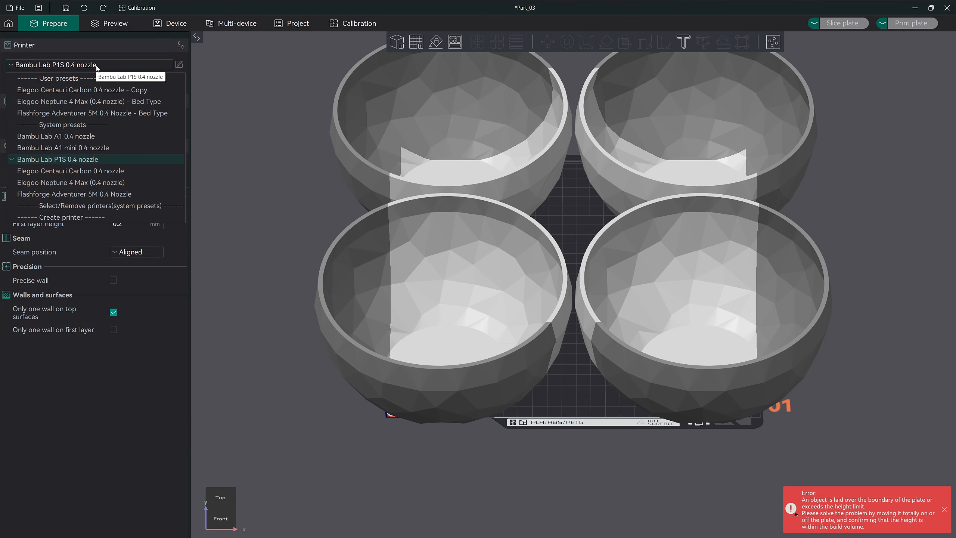
left_click(88, 90)
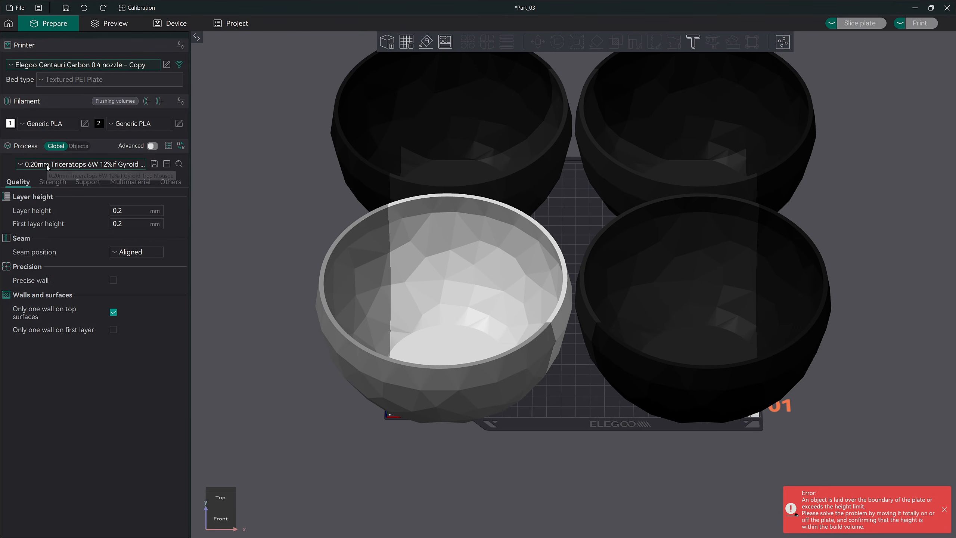
left_click(47, 165)
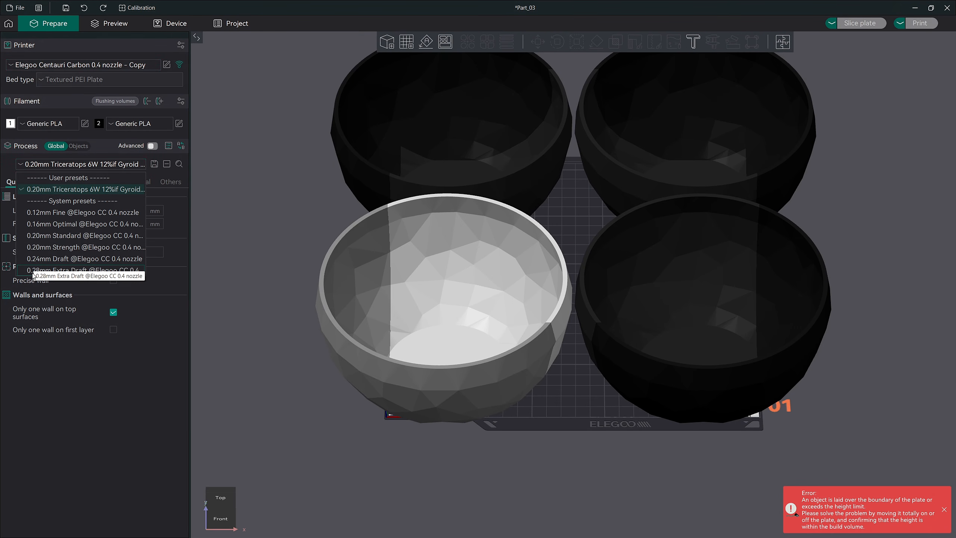
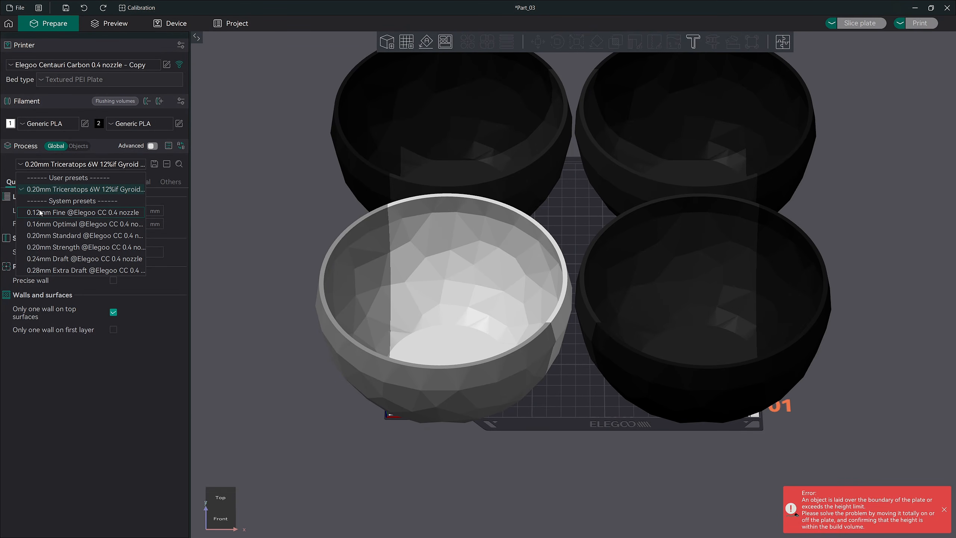
Enable the 0.2mm nozzle variant of the Elegoo Centauri Carbon in the printer selection and confirm it
left_click(181, 45)
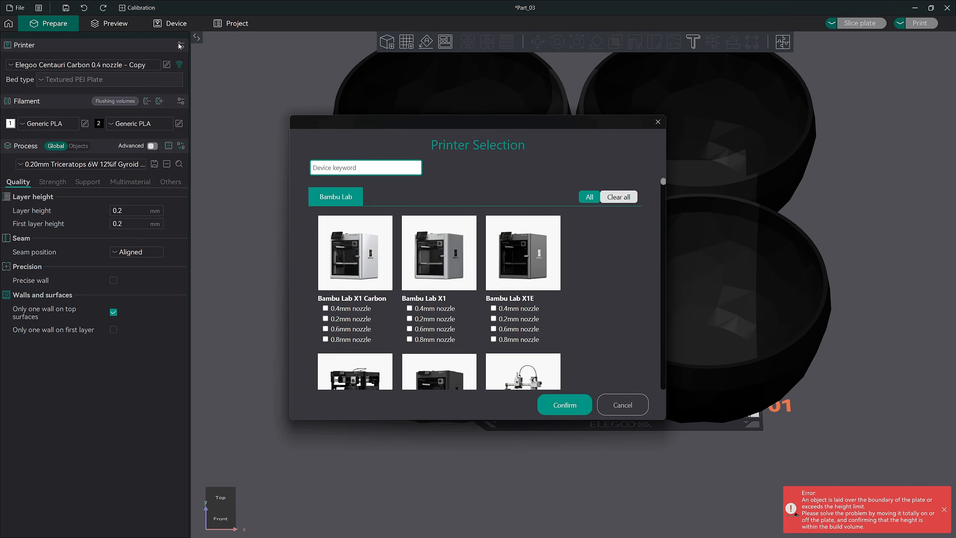
scroll(601, 285, "down", 6)
scroll(600, 285, "up", 8)
left_click(326, 281)
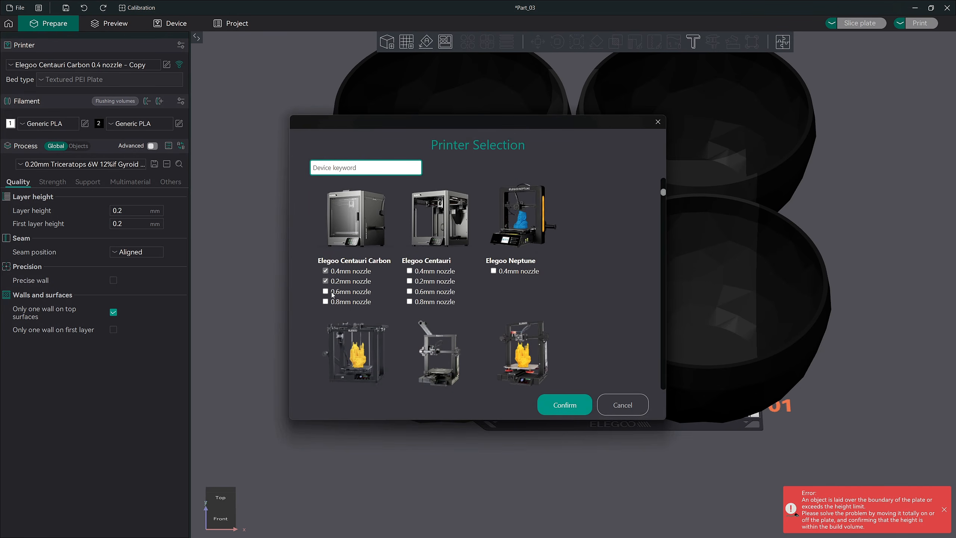
left_click(565, 405)
Look through the process presets for the Centauri Carbon 0.2 nozzle and the Strength, Support, Multimaterial, Others and Quality settings
left_click(154, 168)
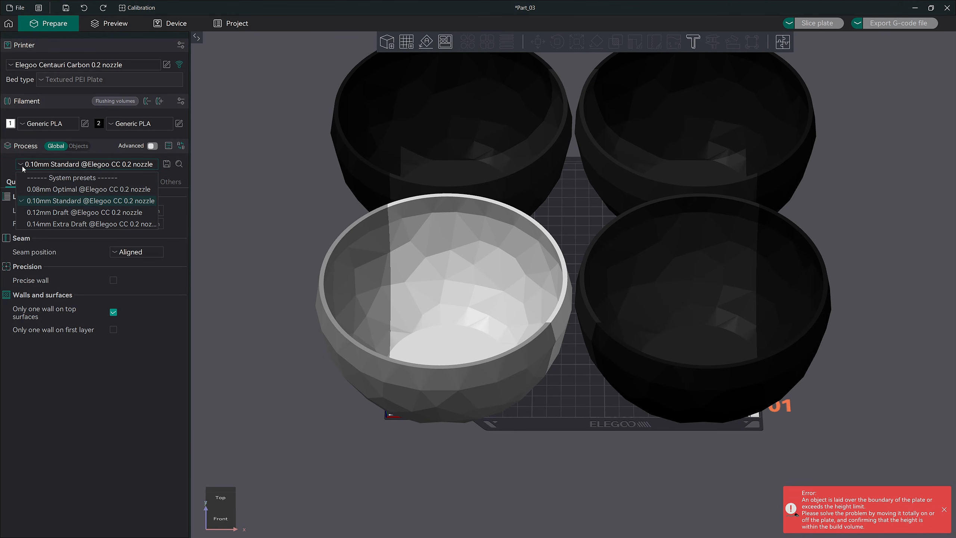
left_click(9, 167)
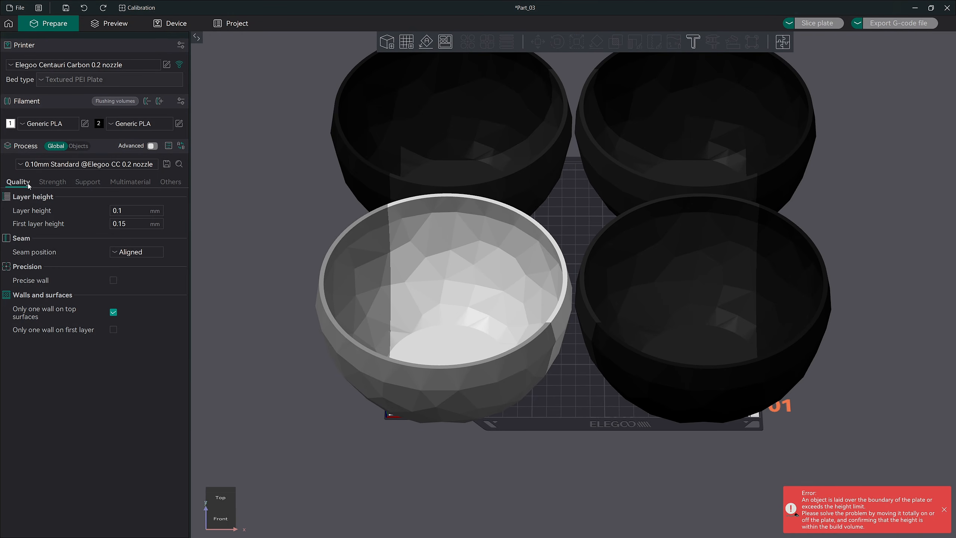
left_click(49, 182)
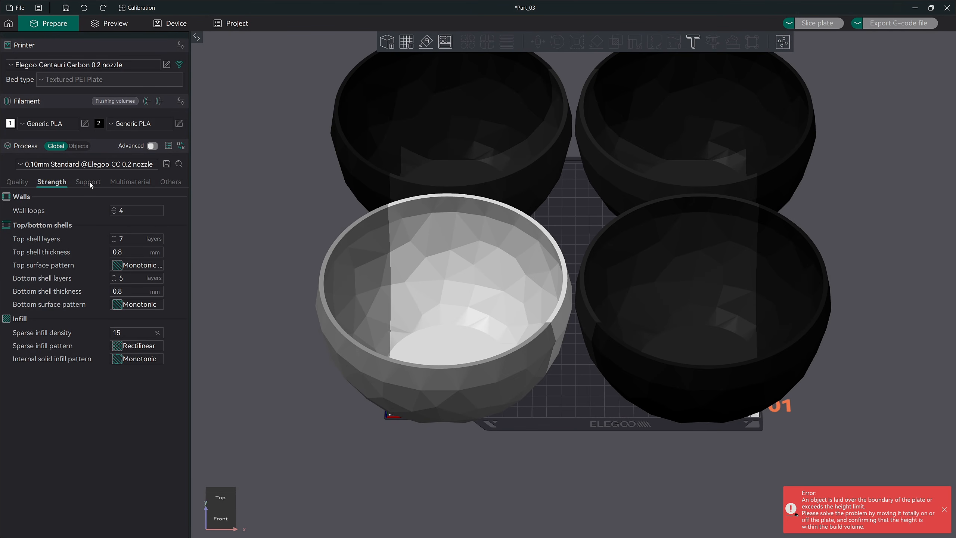
left_click(89, 182)
left_click(136, 181)
left_click(175, 183)
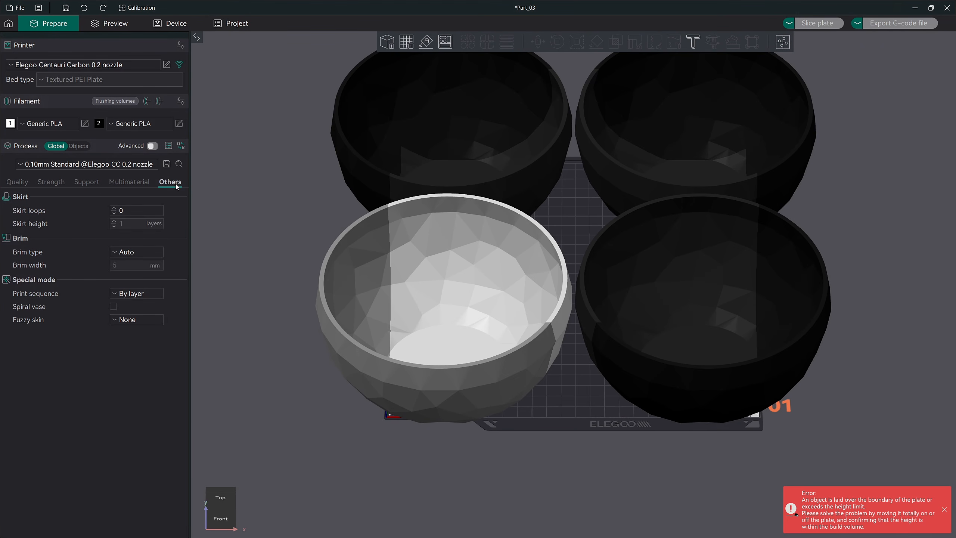
left_click(16, 183)
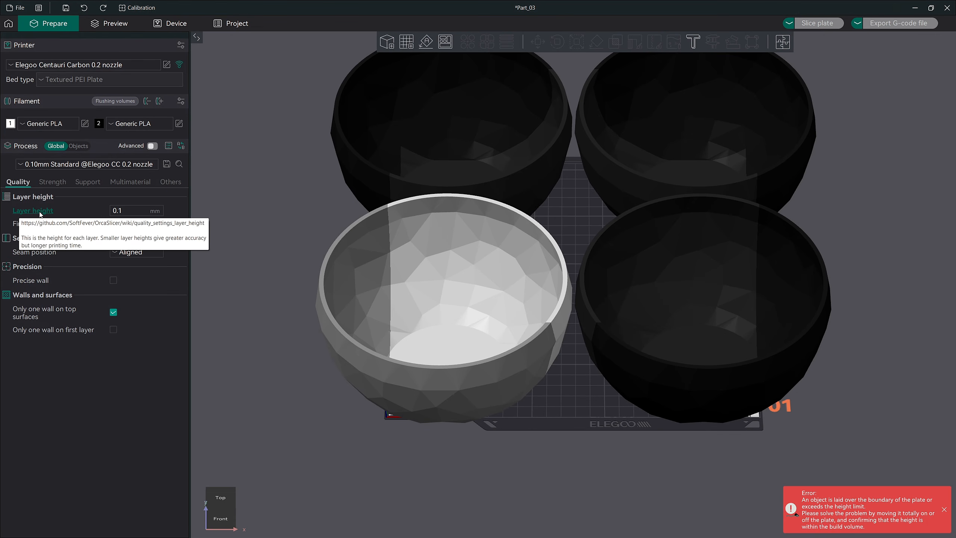
Try a layer height of 0.12 mm and reset the setting to its saved value
mouse_move(43, 214)
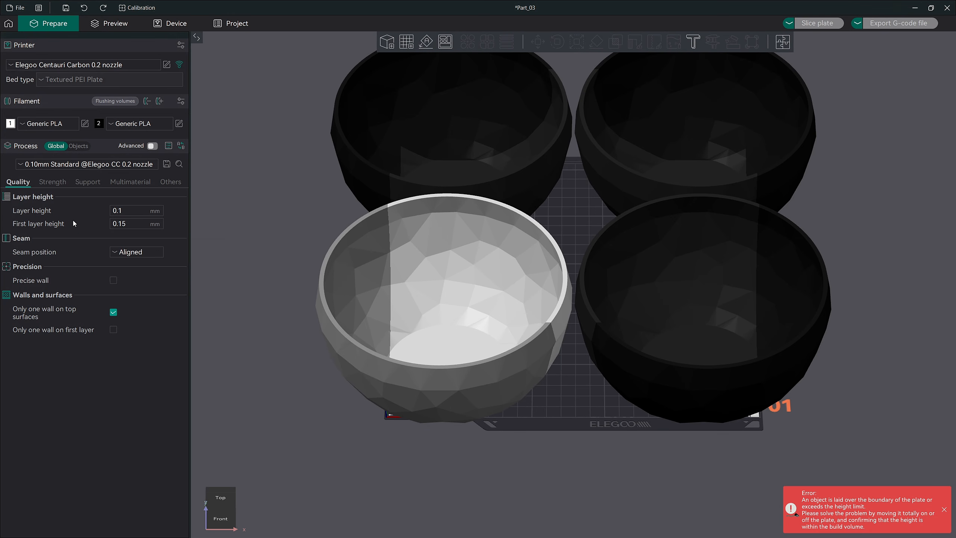
left_click(129, 211)
type("2")
key("Return")
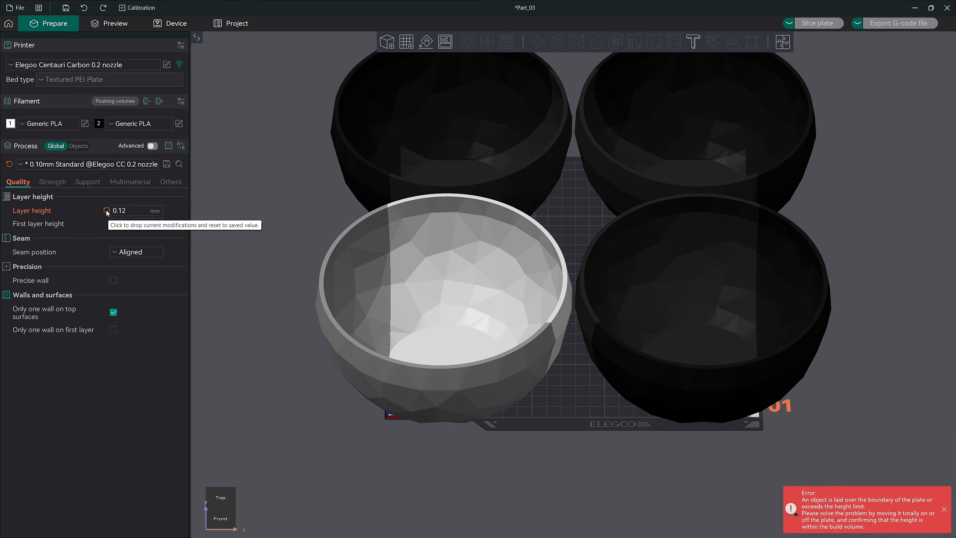
left_click(106, 211)
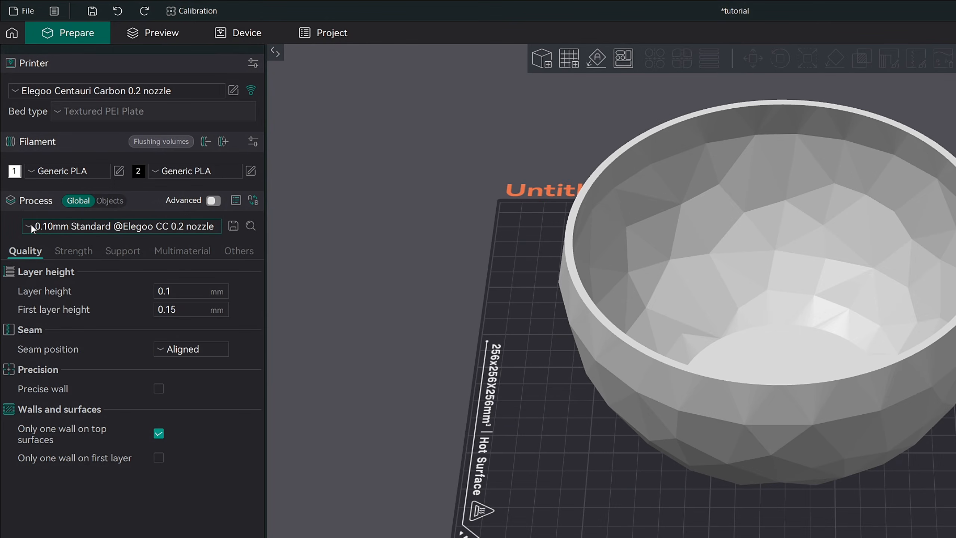
Review the layer heights offered by the system process presets for the 0.2 nozzle
left_click(32, 228)
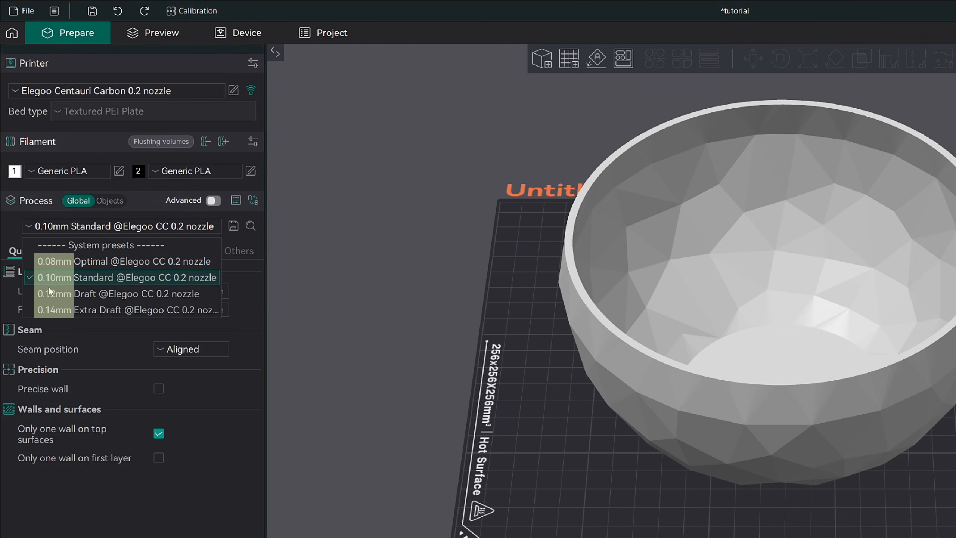
left_click(240, 310)
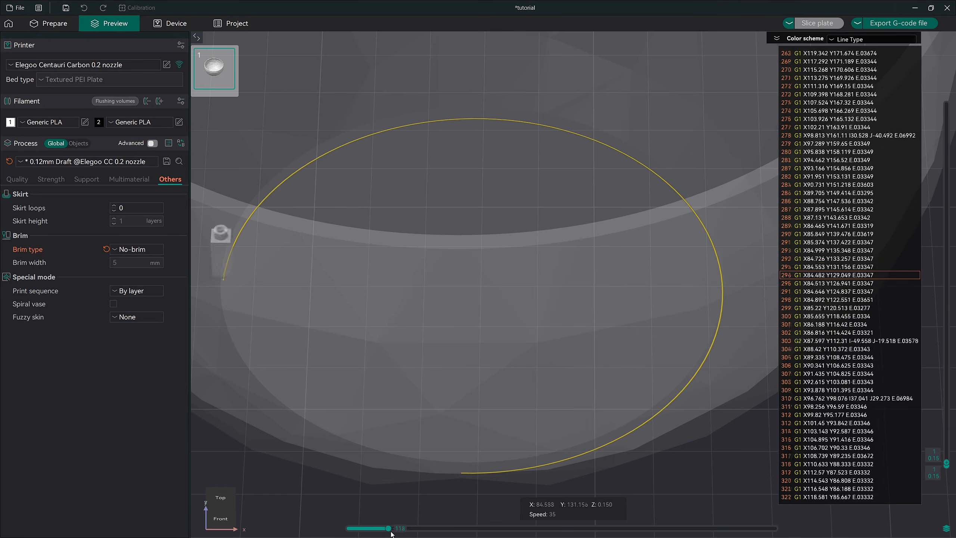
Play through the bowl's toolpath moves in the sliced preview, on the first layer and on layer 218
left_click_drag(392, 535, 770, 529)
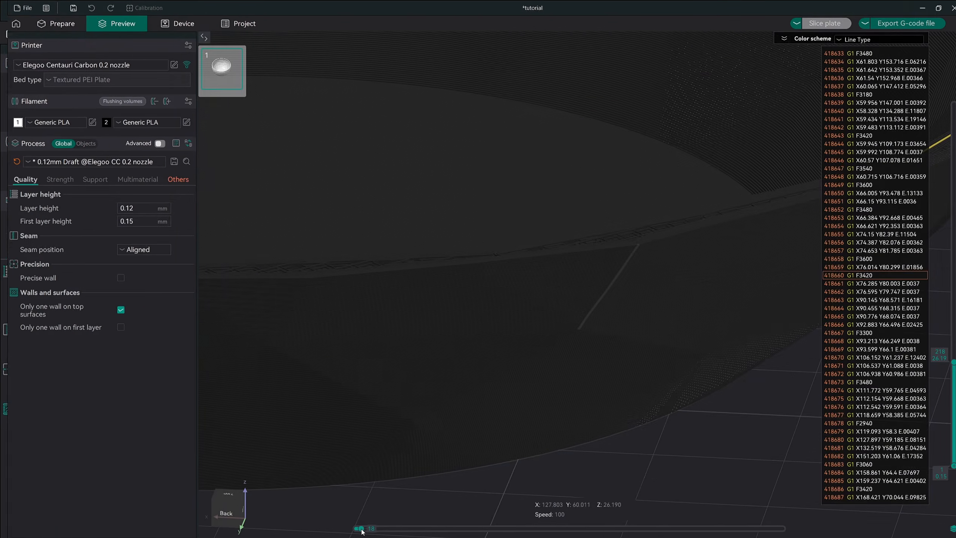
left_click_drag(363, 529, 775, 532)
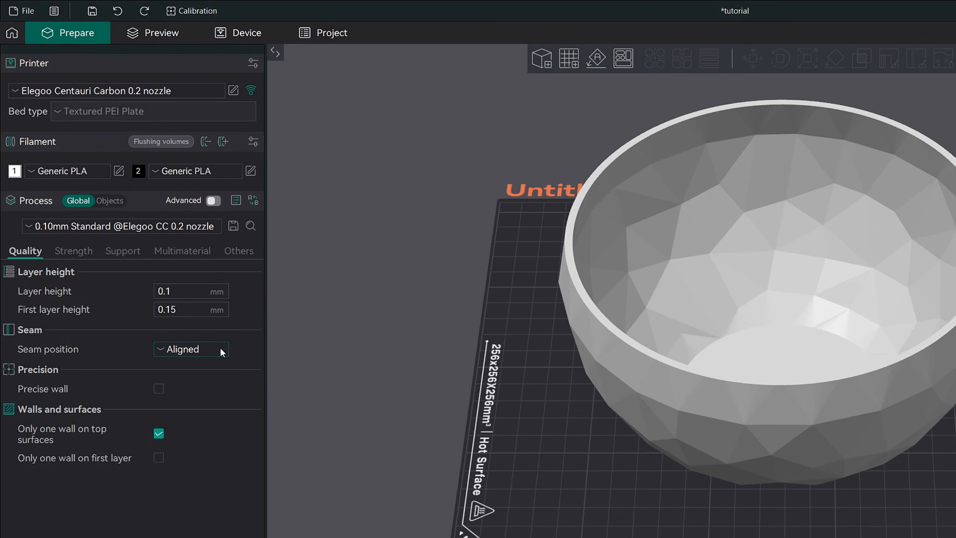
Set the seam position to Nearest and inspect the seams around the sliced bowl
left_click(219, 349)
left_click(211, 368)
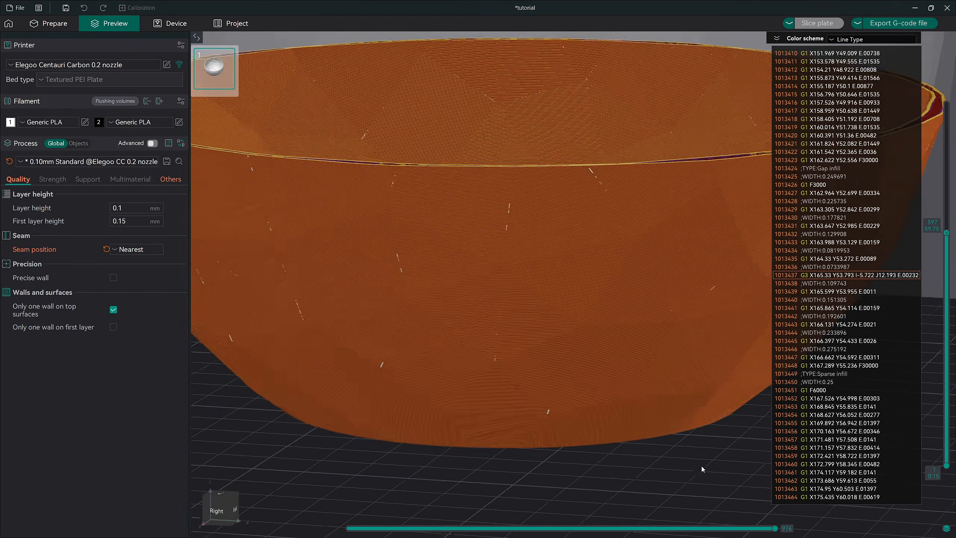
left_click_drag(702, 466, 644, 466)
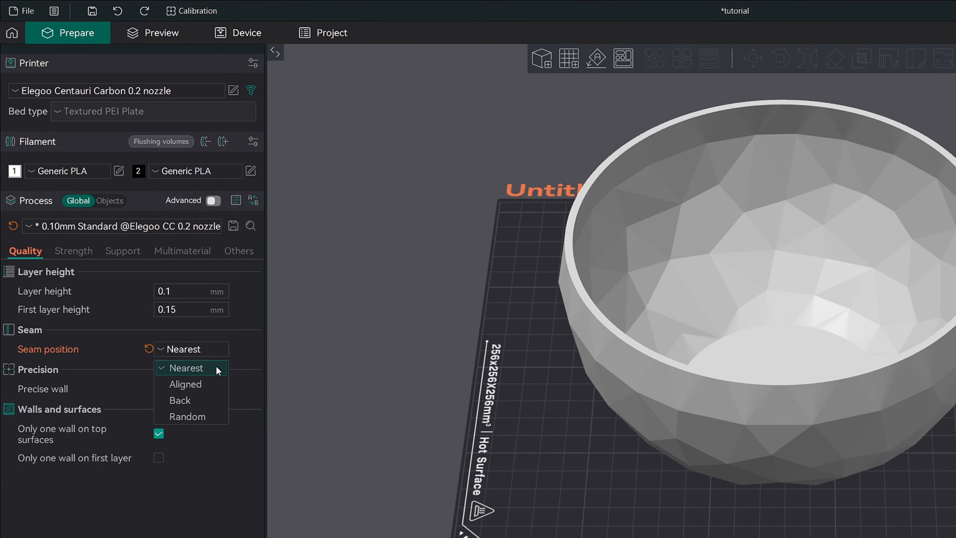
Set the seam position to Aligned and inspect the seam lines around the sliced bowl
left_click(216, 383)
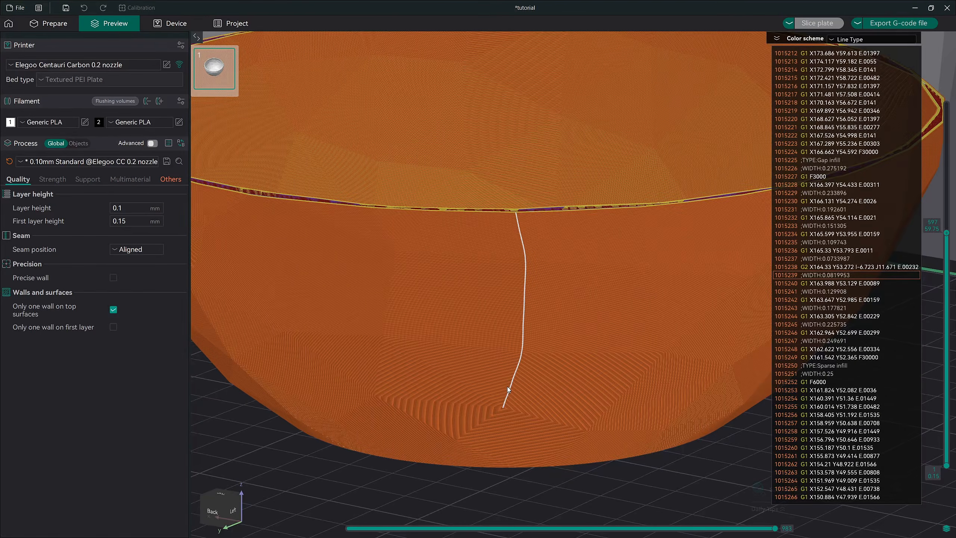
left_click_drag(599, 473, 579, 465)
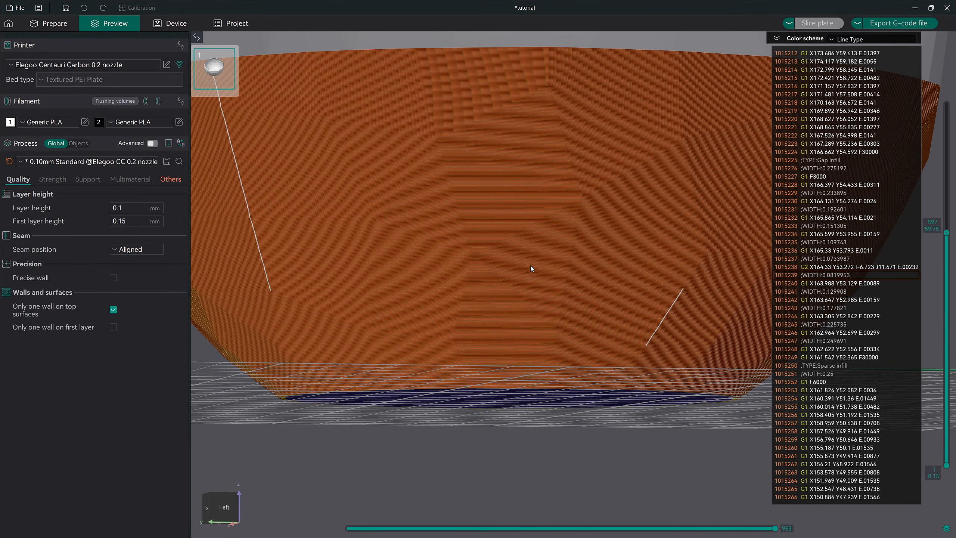
left_click_drag(505, 353, 725, 366)
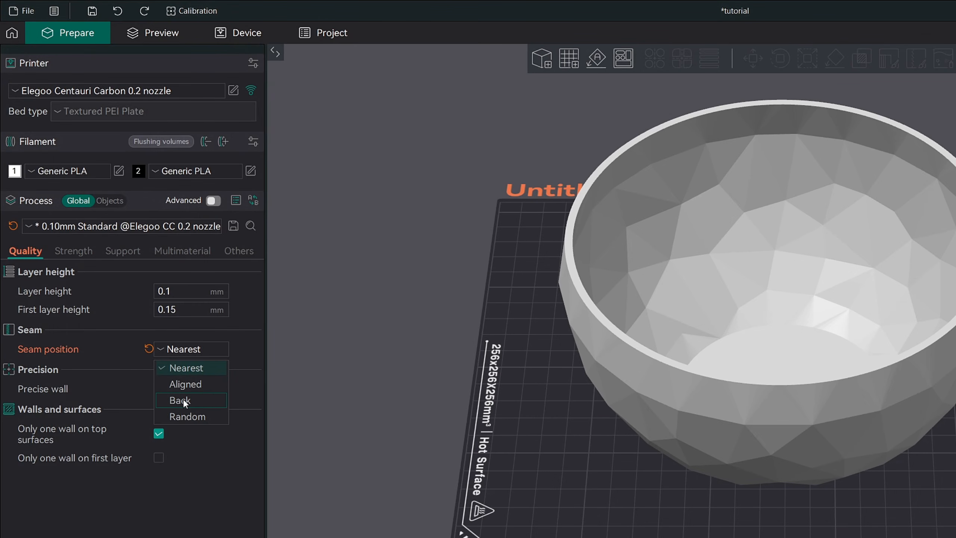
Try the Back and Random seam positions and inspect how each places seams on the sliced bowl
left_click(218, 400)
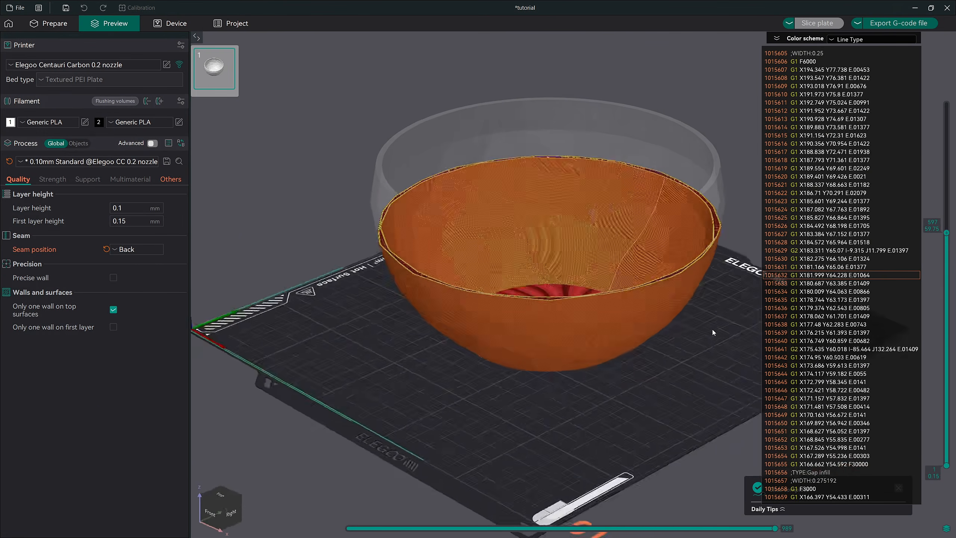
left_click_drag(687, 332, 648, 321)
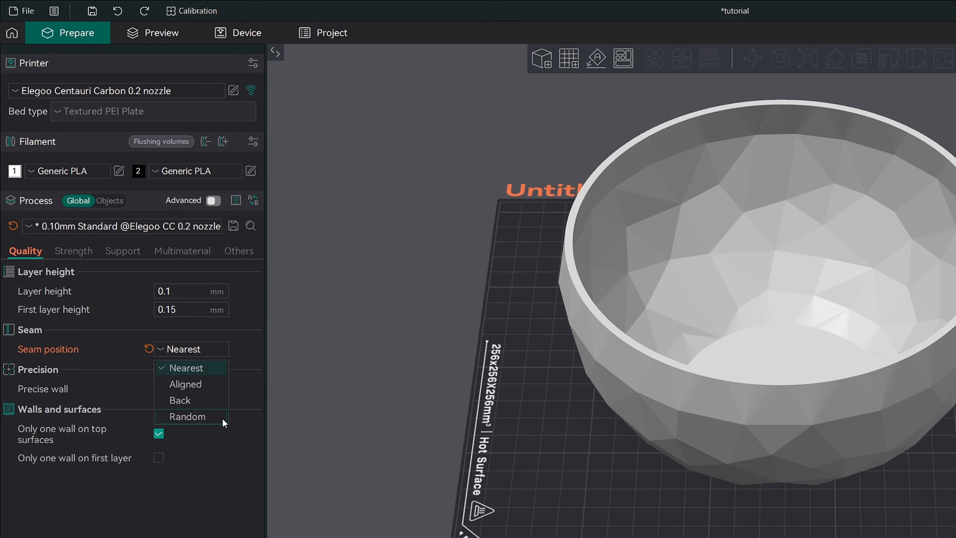
left_click(222, 417)
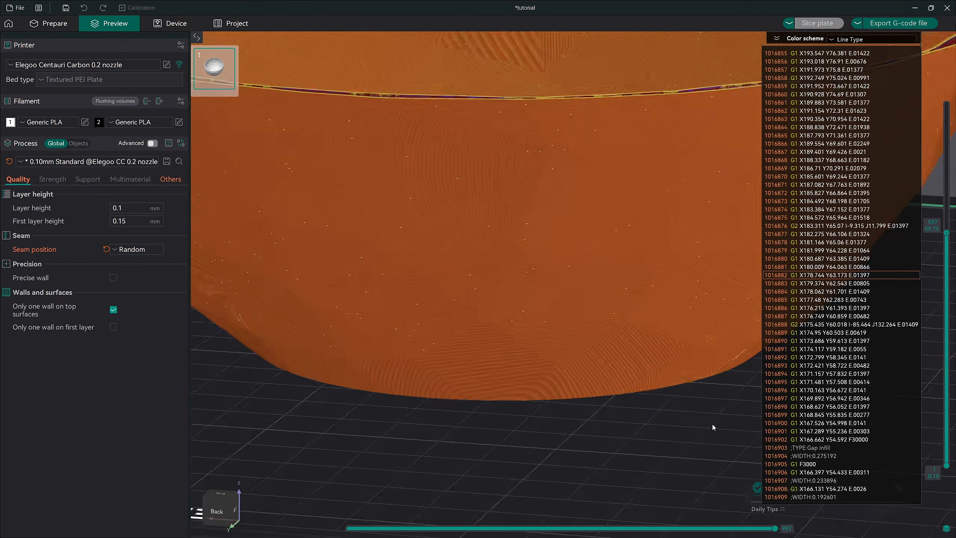
left_click_drag(712, 424, 564, 423)
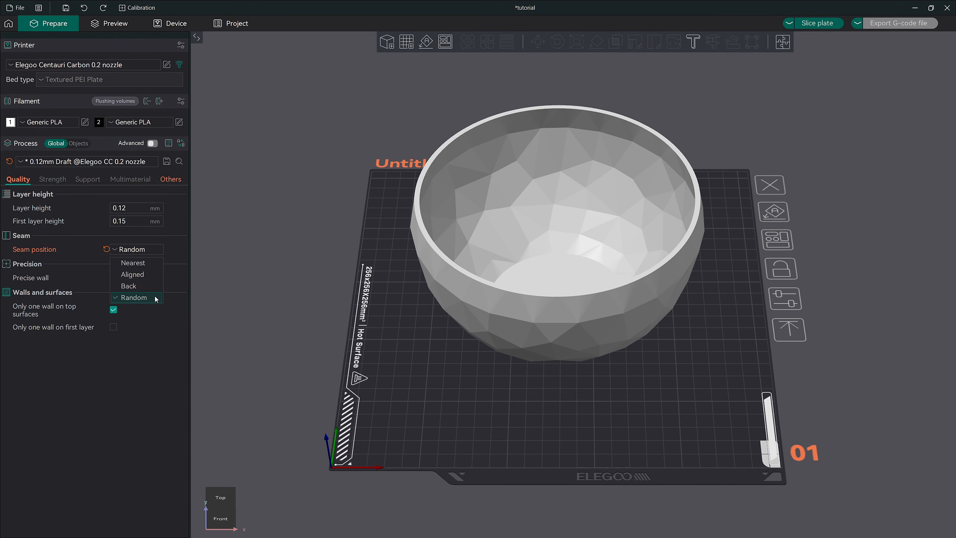
Select the bowl, open seam painting on it and set the seam position to Aligned
left_click(648, 228)
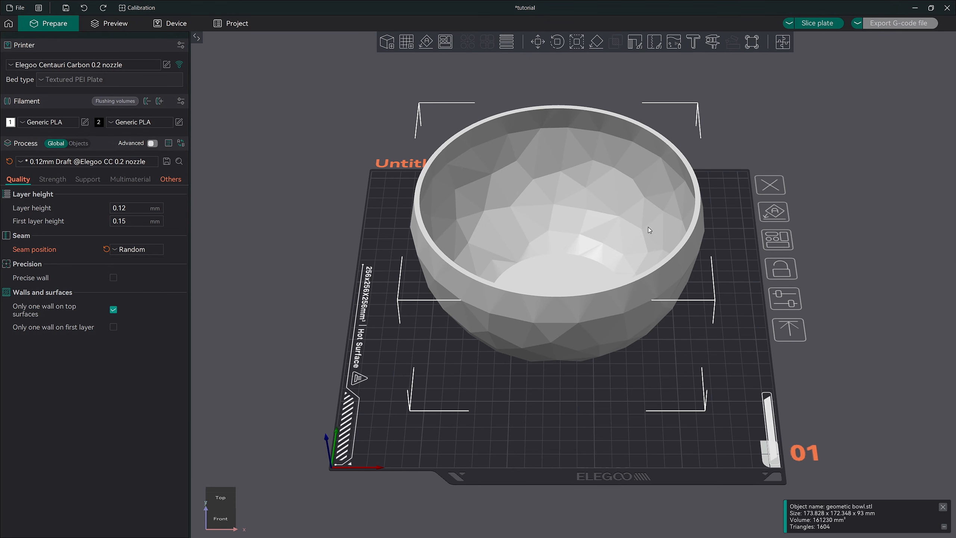
left_click(654, 49)
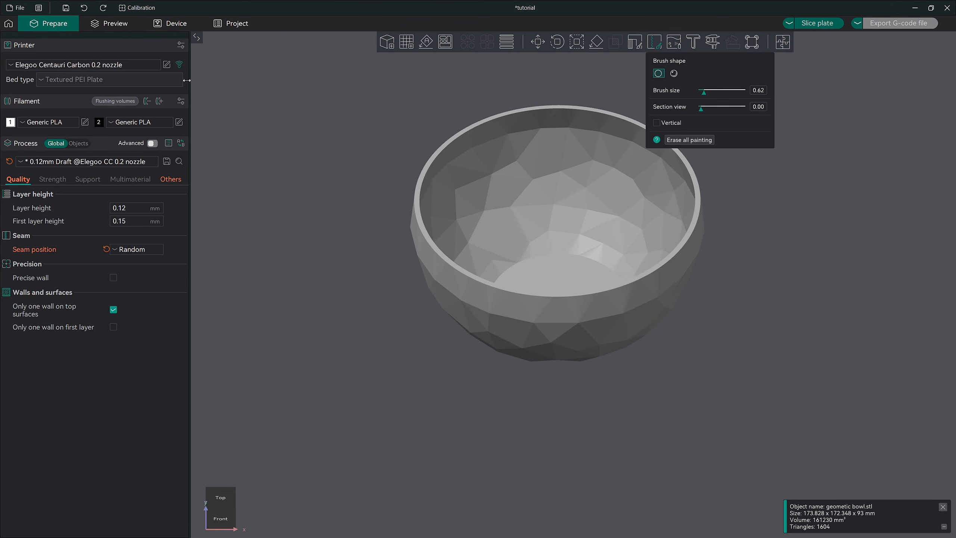
left_click(126, 250)
left_click(137, 274)
Try the sphere brush at size 7.57, then paint a seam down the bowl's front with the circle brush at size 0.26
left_click(674, 74)
left_click_drag(704, 93, 717, 97)
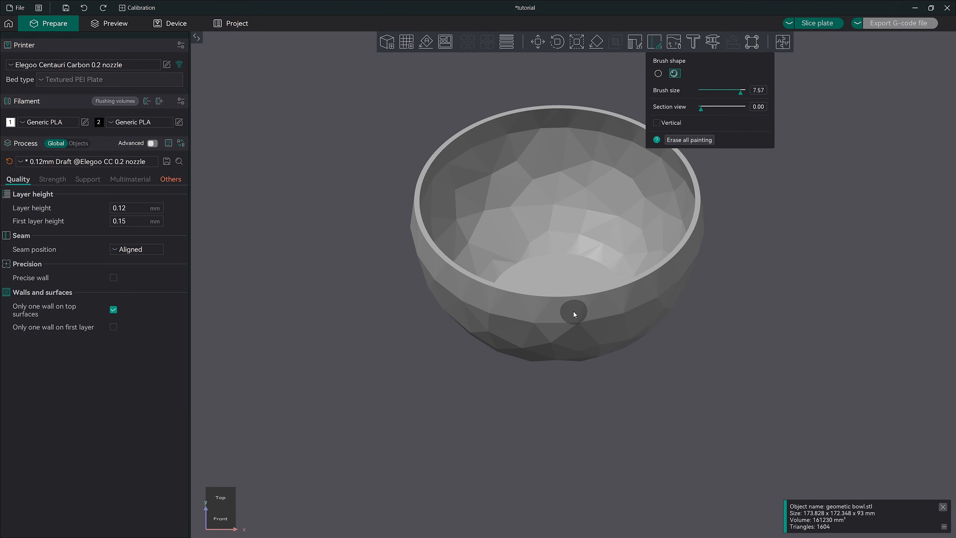
left_click(658, 73)
left_click_drag(707, 96, 697, 95)
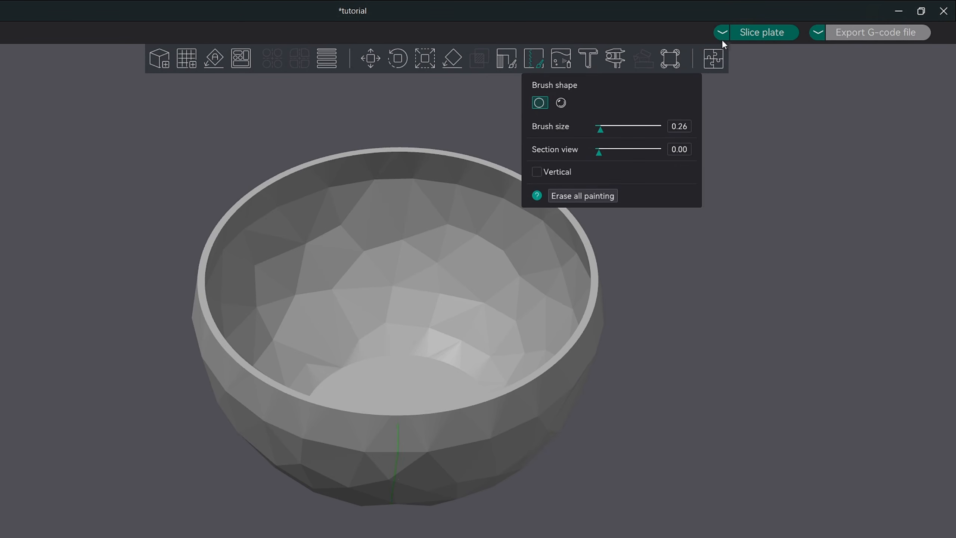
Slice the plate and examine the painted seam on the front of the bowl up close
left_click(747, 33)
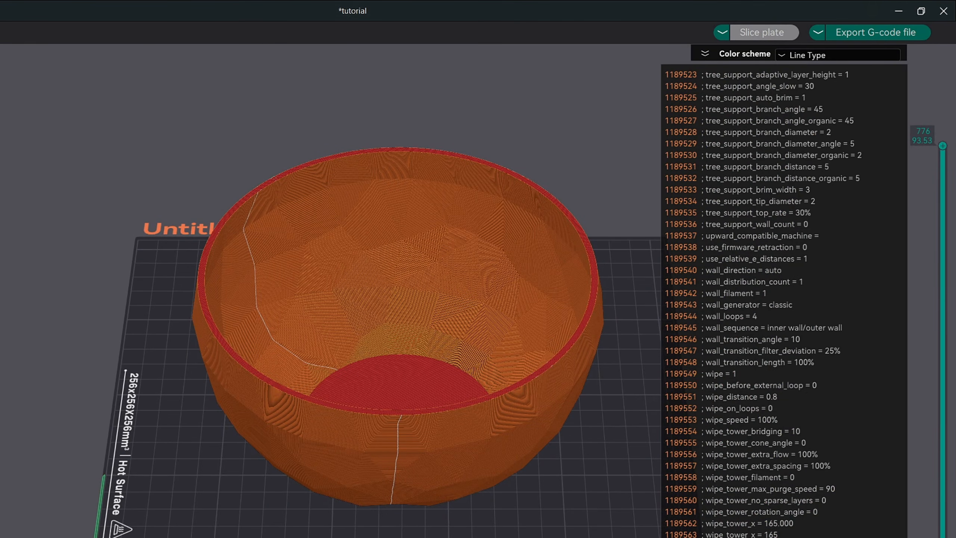
mouse_move(469, 537)
left_mouse_down()
mouse_move(485, 533)
mouse_move(470, 537)
left_mouse_up()
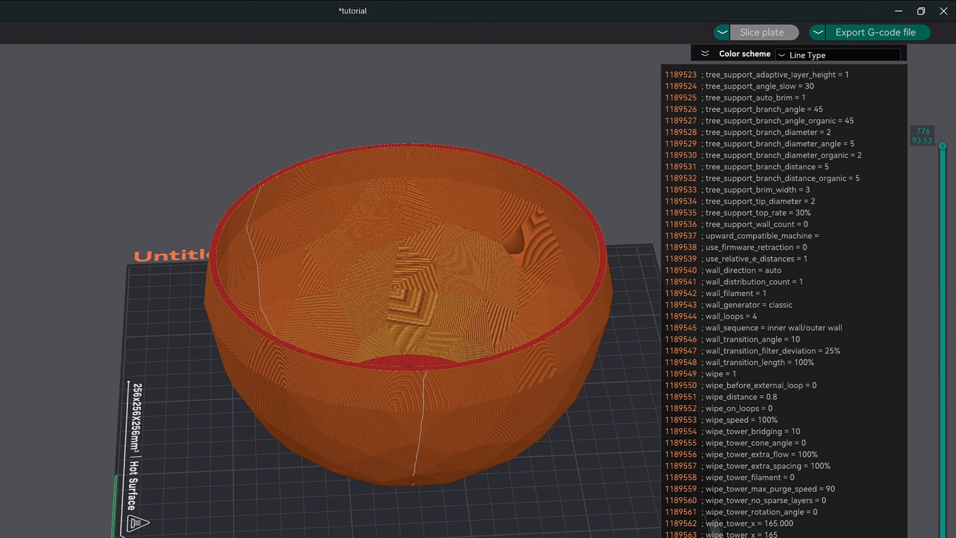
scroll(516, 478, "up", 5)
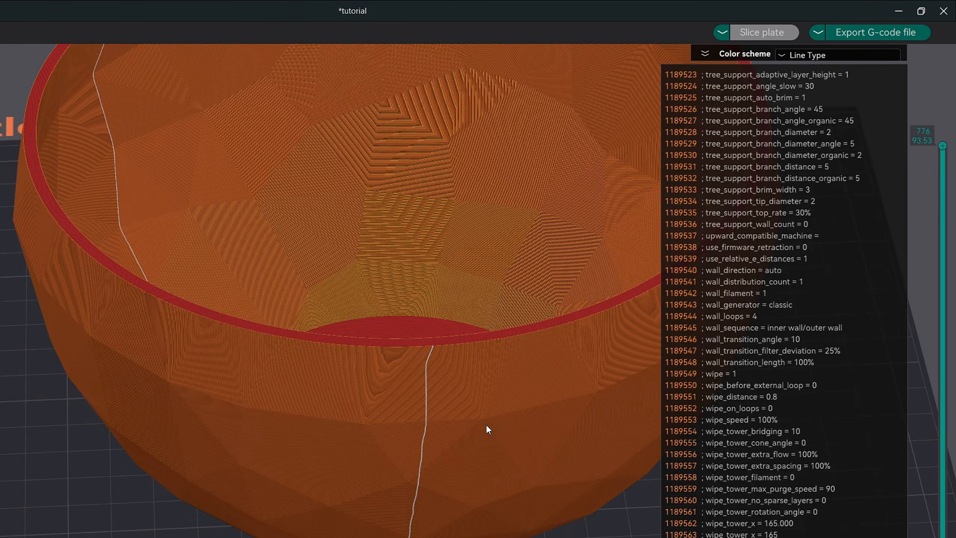
middle_click_drag(561, 435, 452, 512)
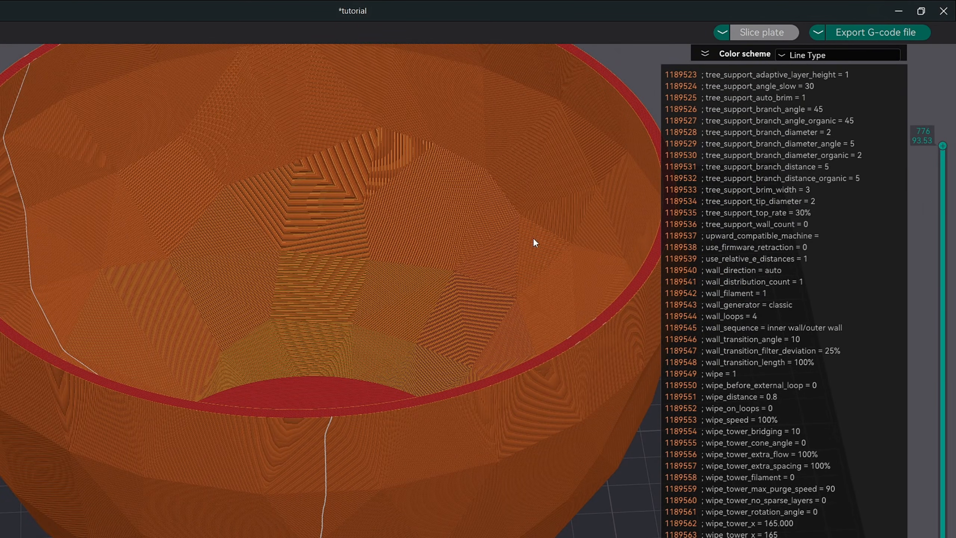
Reopen seam painting on the bowl, try the section view control and erase all painting
left_click(0, 32)
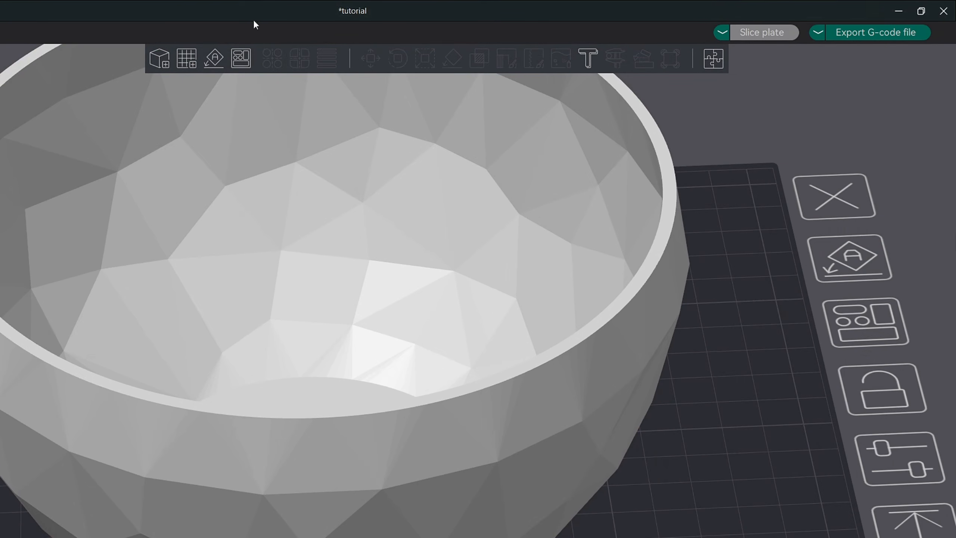
left_click(543, 170)
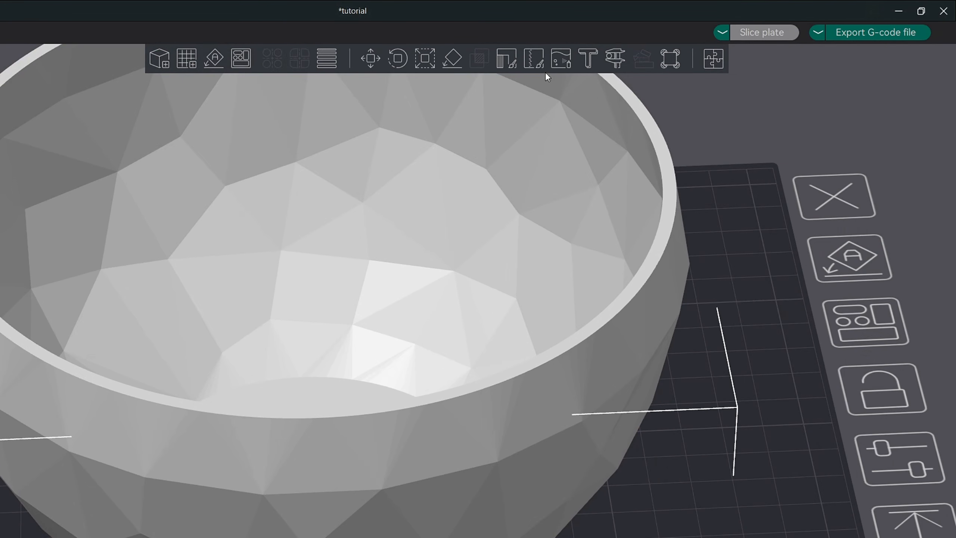
left_click(535, 57)
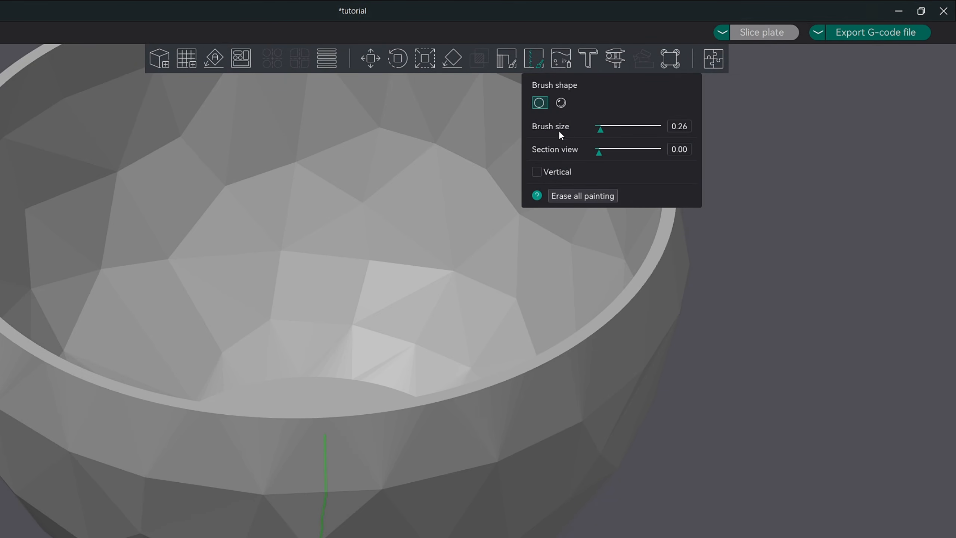
mouse_move(599, 152)
left_mouse_down()
mouse_move(646, 158)
mouse_move(594, 151)
left_mouse_up()
left_click(579, 195)
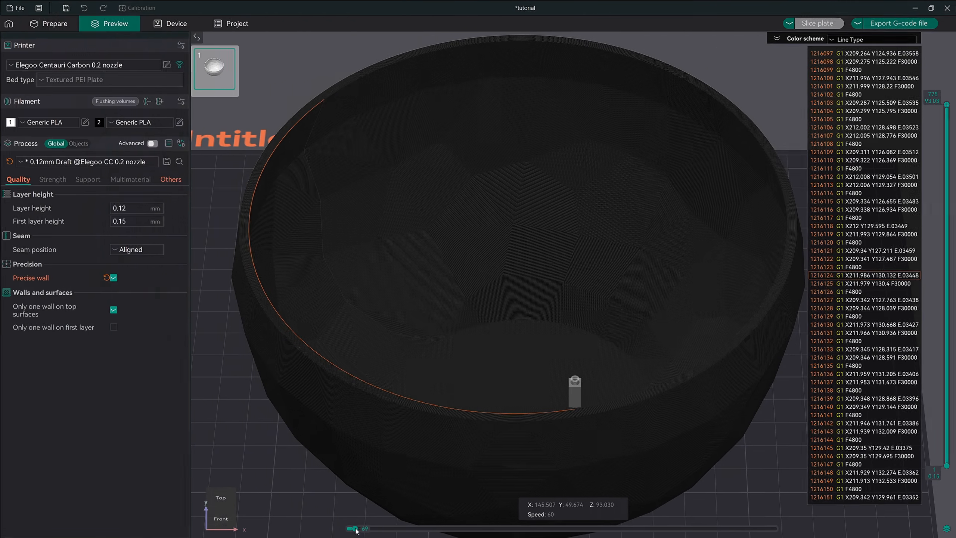
Play back the toolpath of the bowl's top layer and of its first layer in the sliced preview
left_click_drag(353, 530, 776, 532)
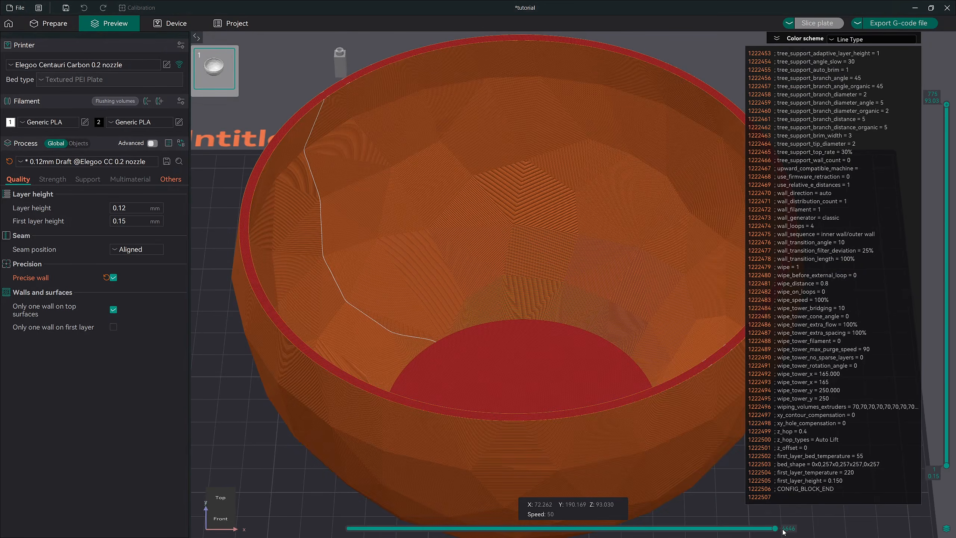
key("ctrl+1")
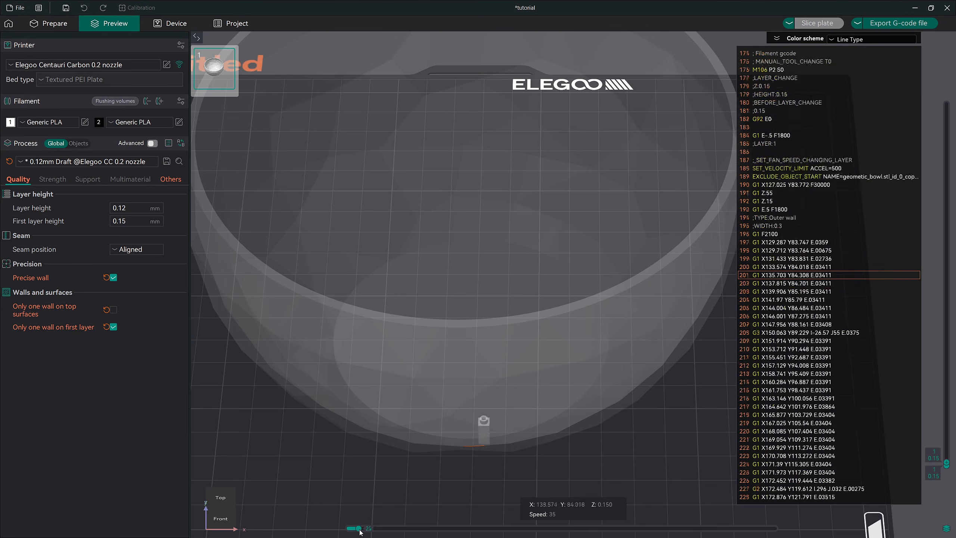
left_click_drag(352, 528, 797, 531)
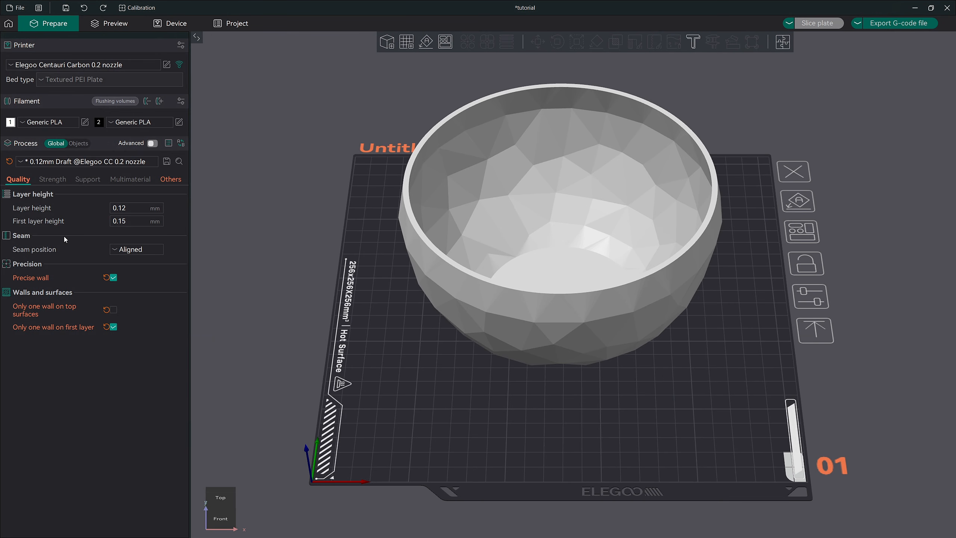
Open the top surface pattern options in the strength settings and compare Rectilinear and Aligned Rectilinear toolpaths on the cube's uppermost layers
left_click(53, 179)
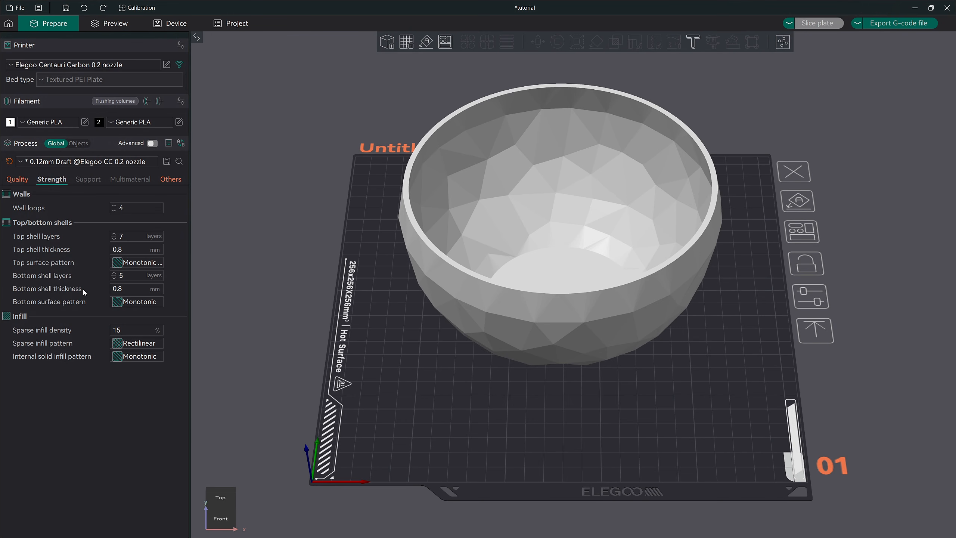
left_click(154, 264)
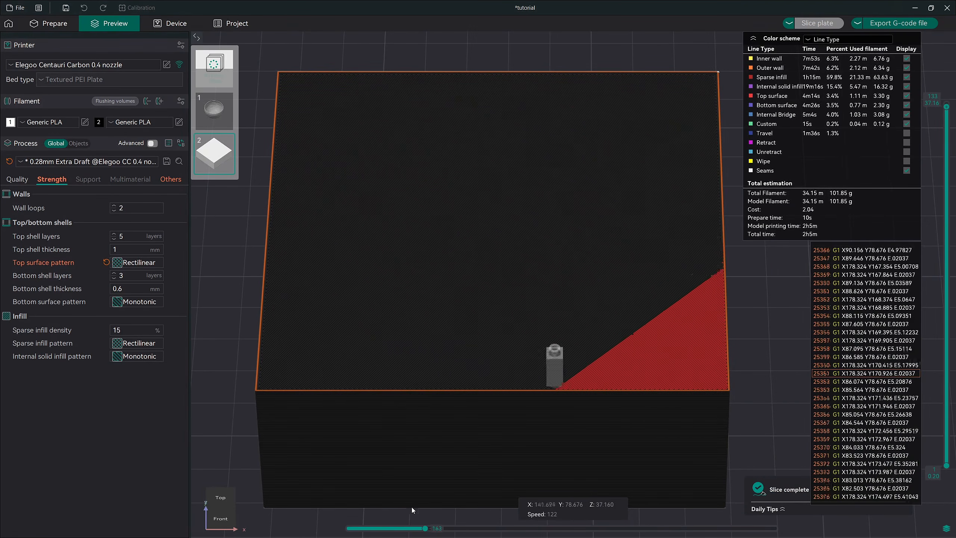
left_click_drag(413, 511, 307, 505)
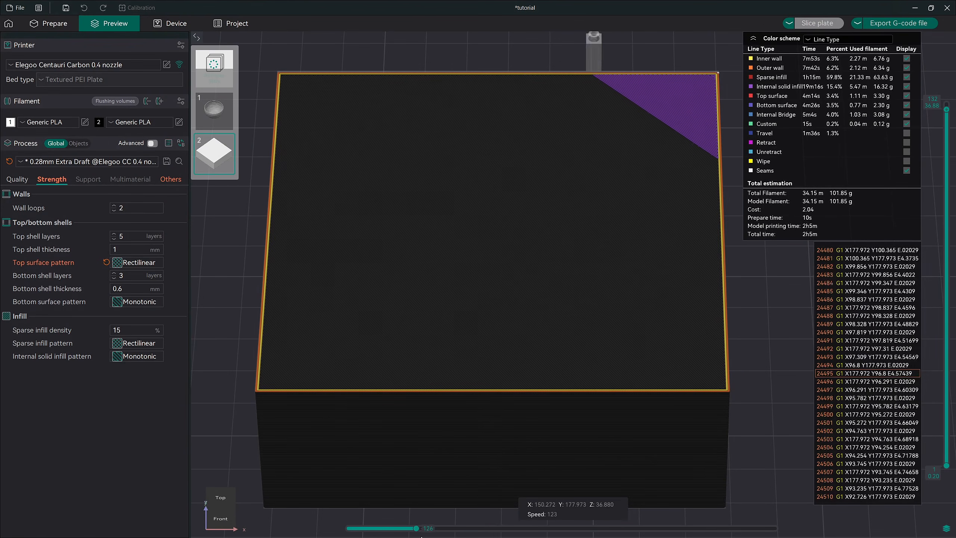
left_click_drag(421, 533, 767, 537)
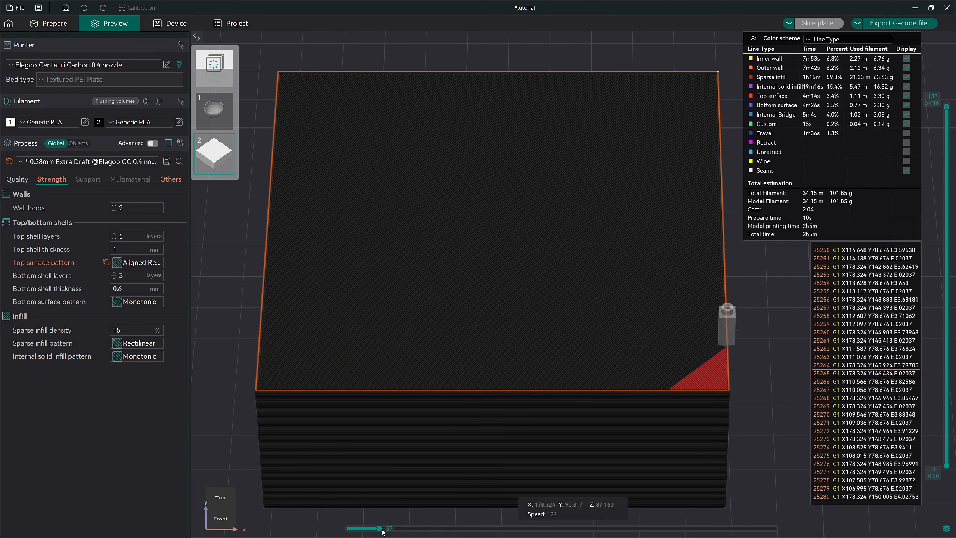
left_click_drag(384, 534, 822, 527)
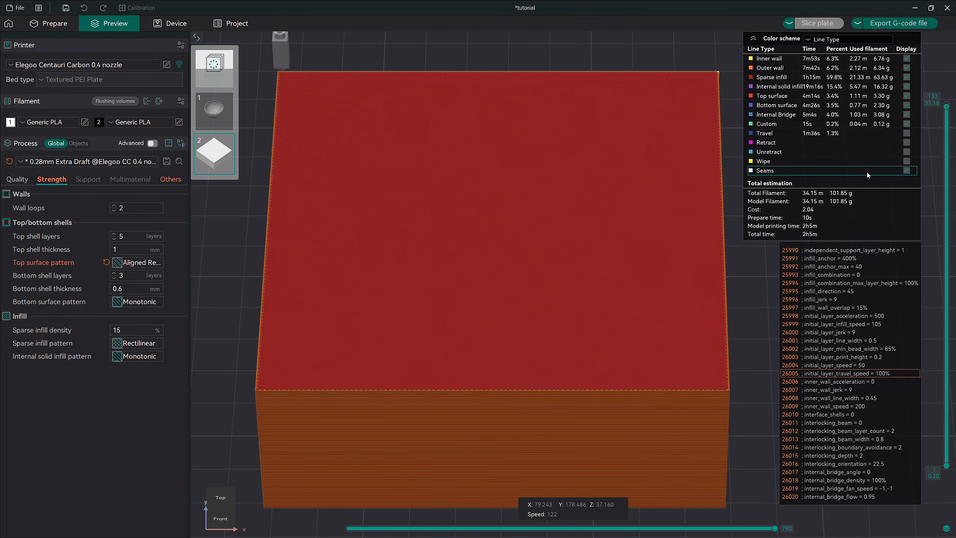
scroll(947, 111, "down", 1)
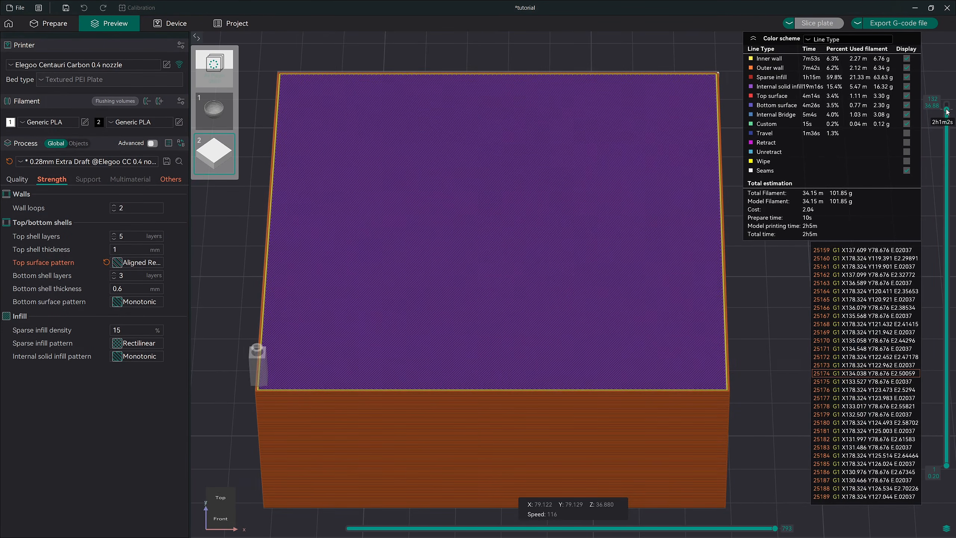
mouse_move(774, 528)
left_mouse_down()
mouse_move(374, 507)
mouse_move(571, 533)
mouse_move(779, 531)
left_mouse_up()
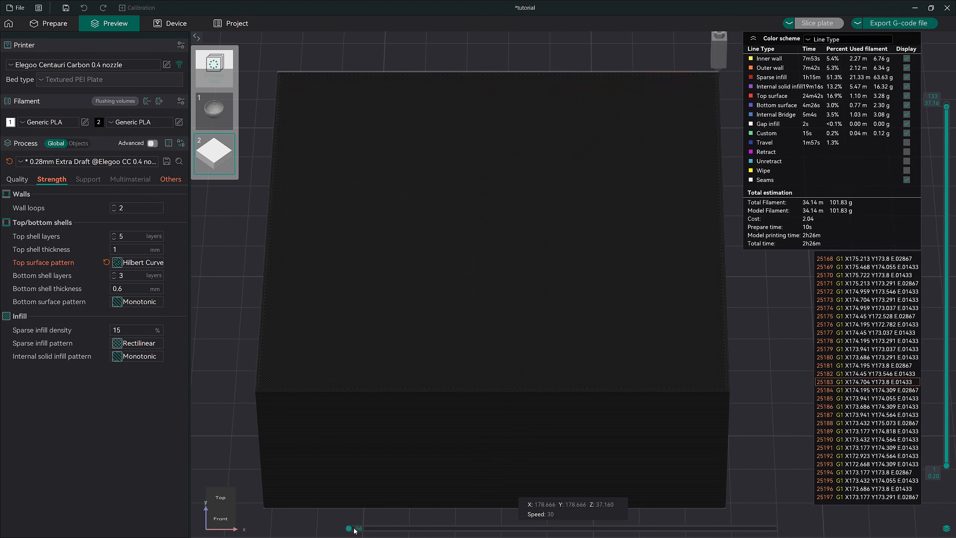
Play back the cube's top layer with the Hilbert Curve and Archimedean Chords patterns, leaving the bowl's top surface pattern at Monotonic line
left_click_drag(352, 528, 753, 528)
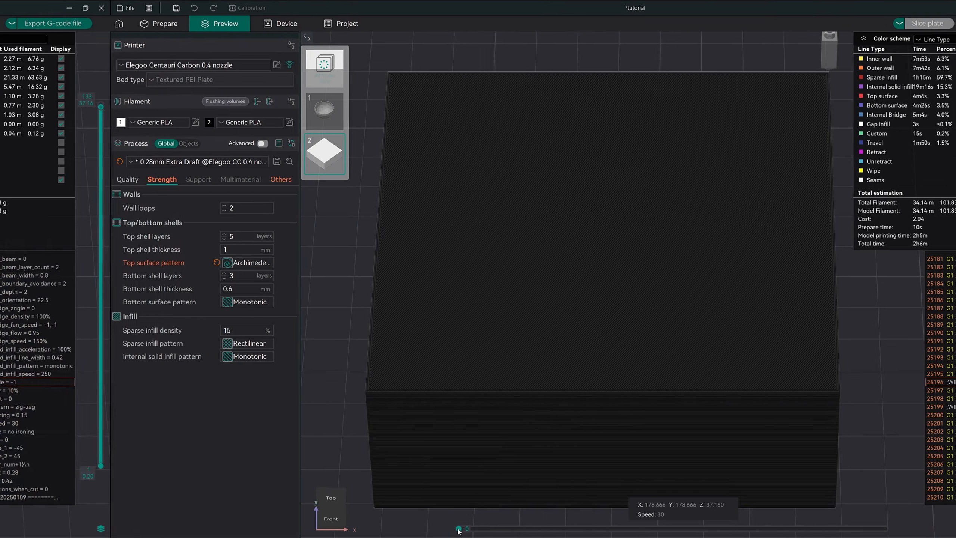
left_click_drag(459, 529, 751, 536)
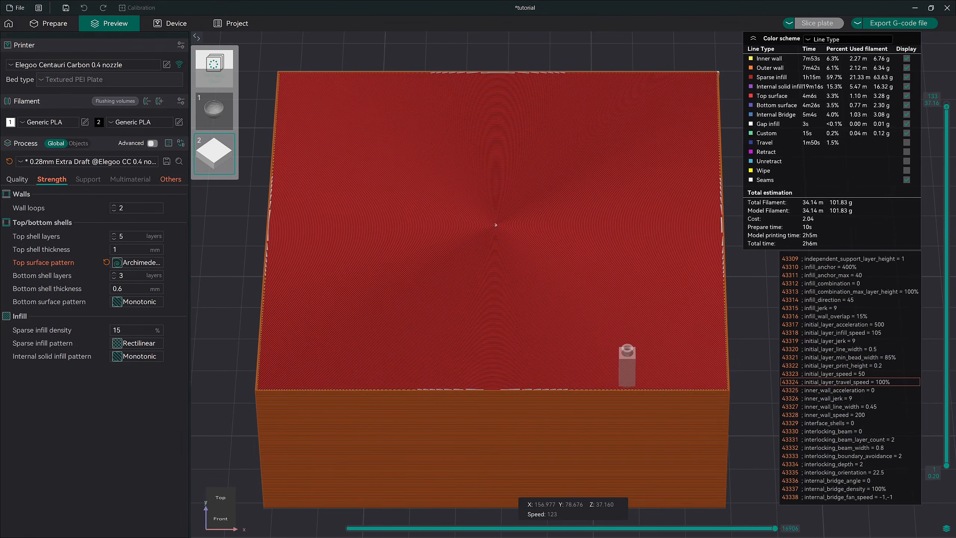
left_click_drag(747, 529, 772, 528)
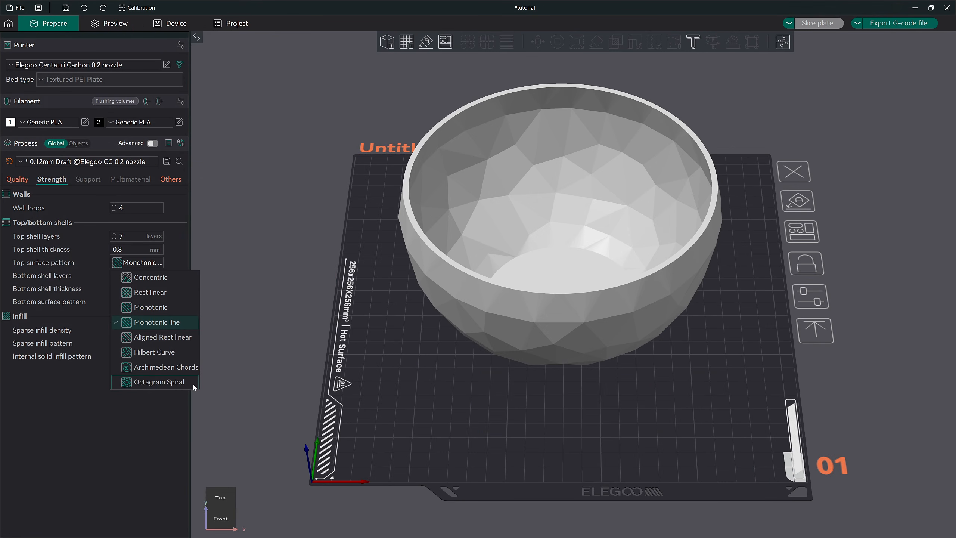
left_click(172, 265)
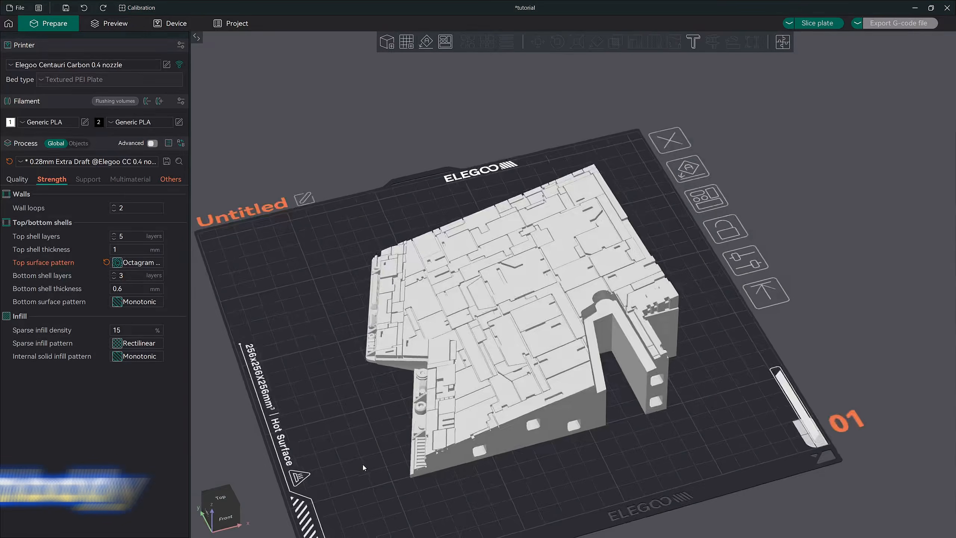
Examine the detailed panelled model, raising the previewed layer range to inspect its sliced interior with the Octagram Spiral top surface pattern
left_click_drag(363, 465, 411, 464)
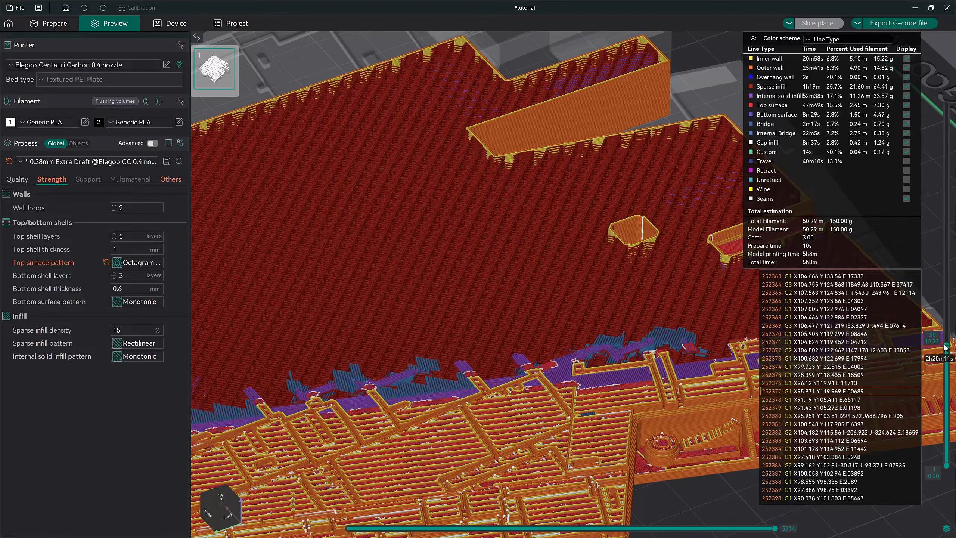
left_click_drag(946, 348, 944, 270)
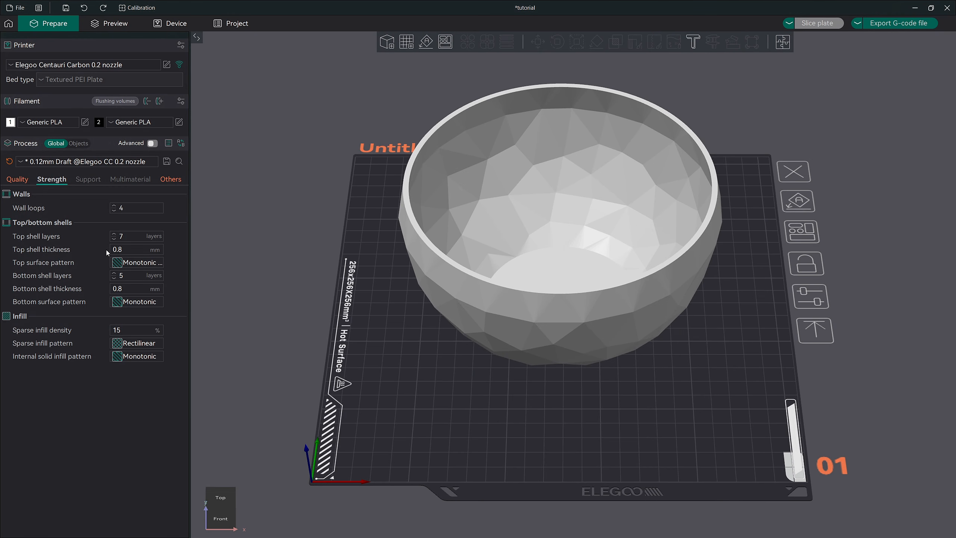
Check the top shell thickness setting and browse the available sparse infill patterns for the bowl
mouse_move(69, 251)
left_click(160, 346)
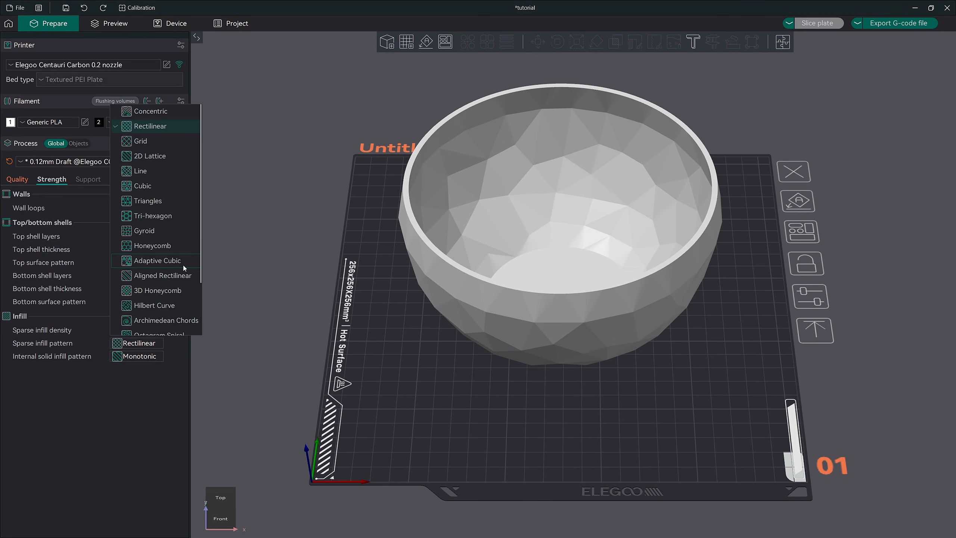
scroll(193, 267, "down", 3)
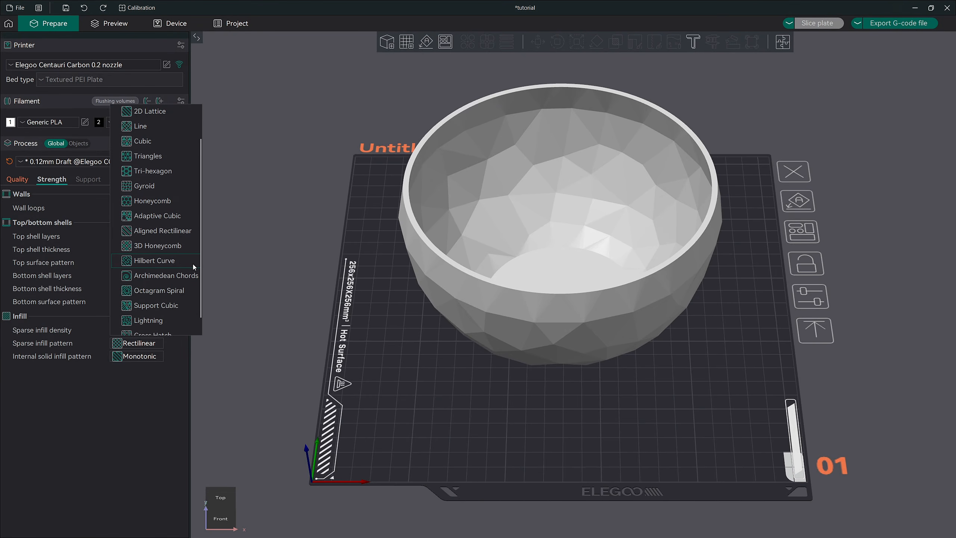
scroll(193, 264, "up", 3)
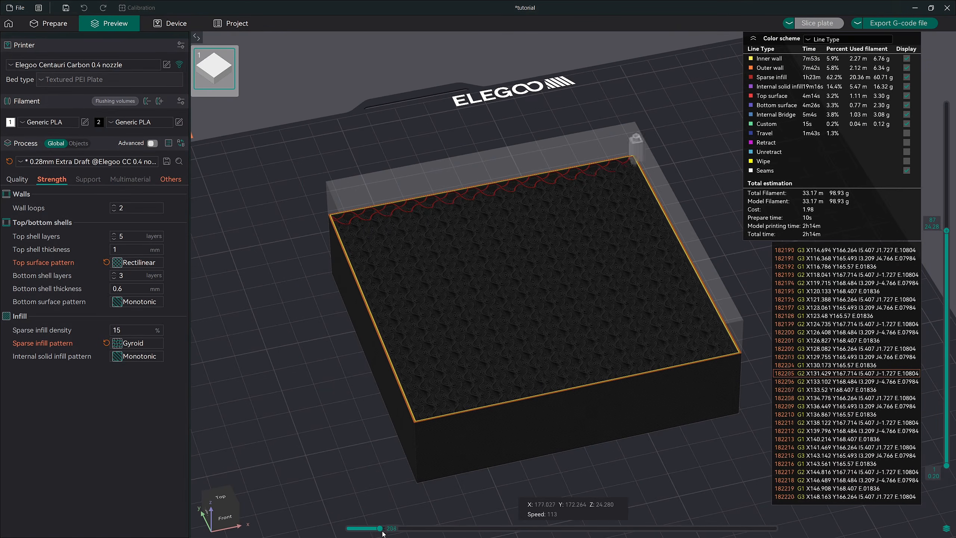
Play back one layer of the cube's Gyroid sparse infill in the sliced preview
left_click_drag(380, 529, 514, 528)
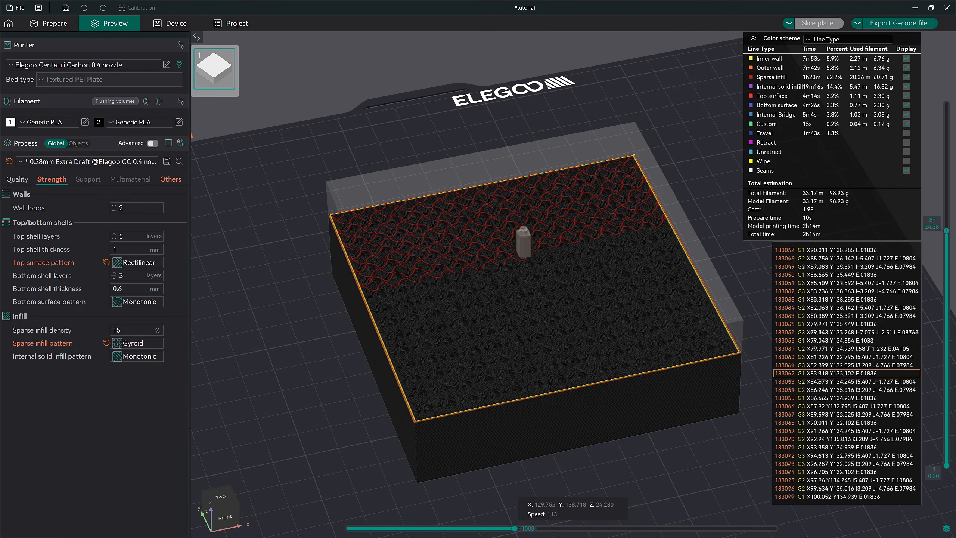
key("shift+Right")
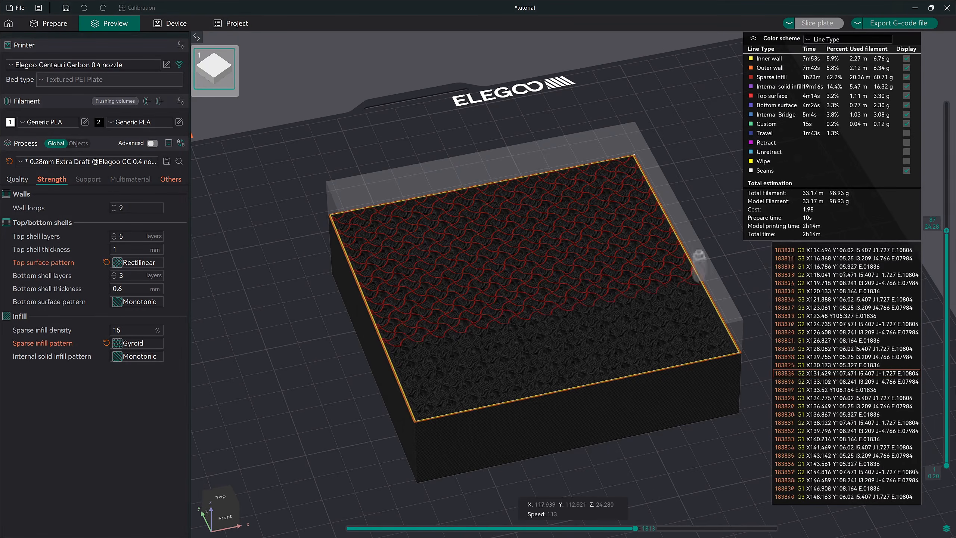
key("Right")
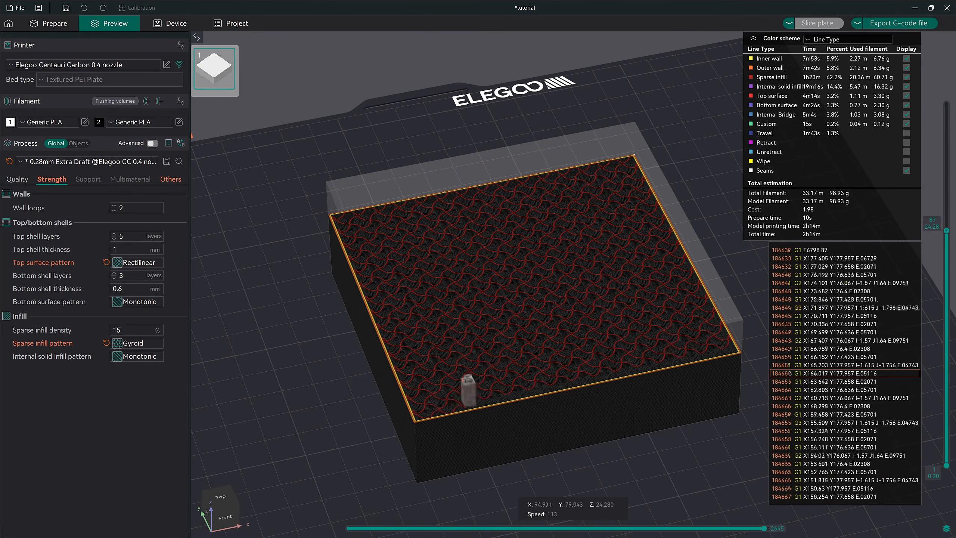
key("Right")
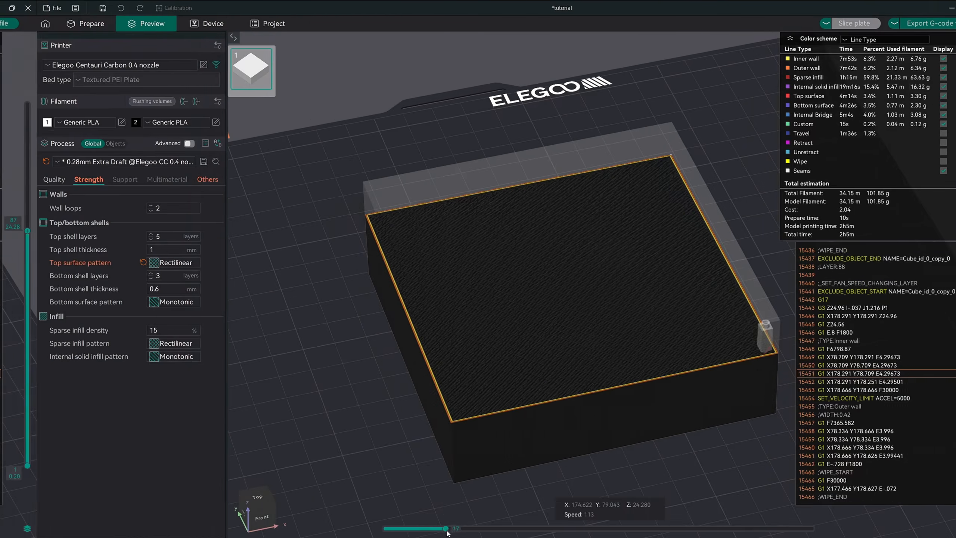
Play back single layers of the cube with Rectilinear, Triangles, Concentric and 3D Honeycomb sparse infill to compare them
mouse_move(348, 528)
left_mouse_down()
mouse_move(549, 520)
mouse_move(756, 527)
left_mouse_up()
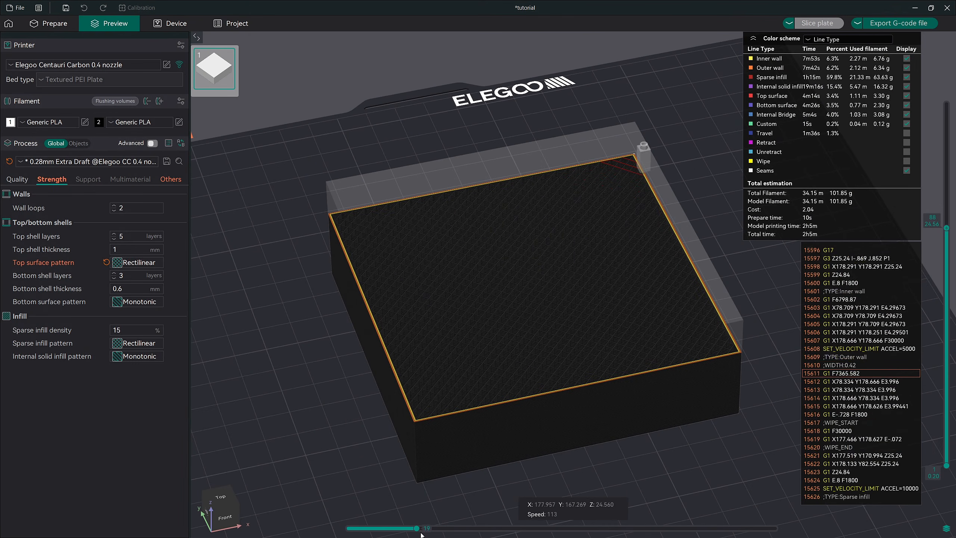
left_click_drag(418, 528, 754, 536)
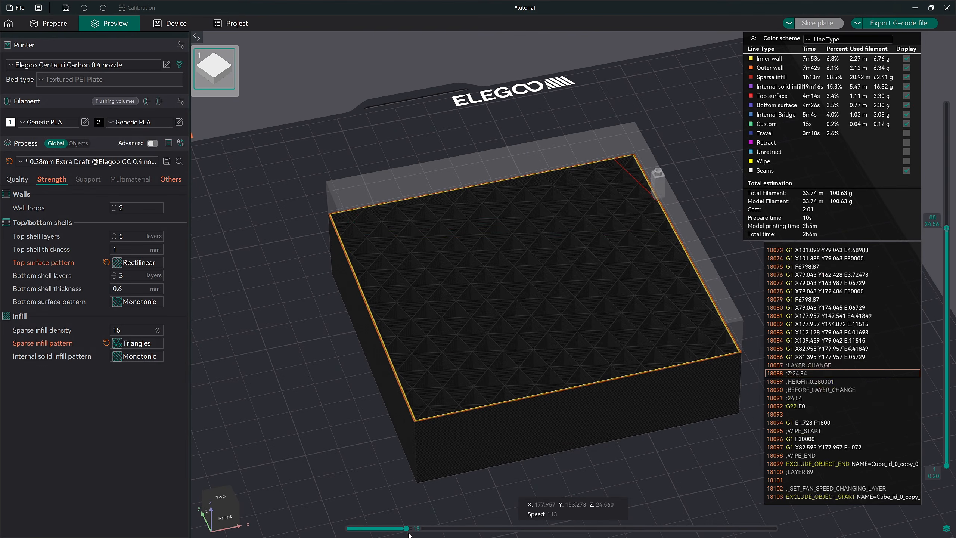
left_click_drag(406, 535, 776, 536)
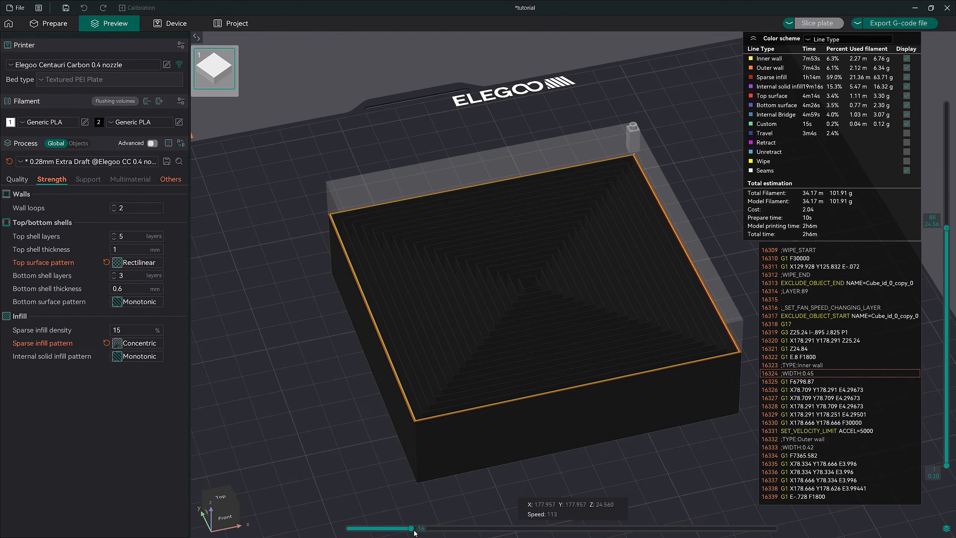
left_click_drag(415, 532, 775, 534)
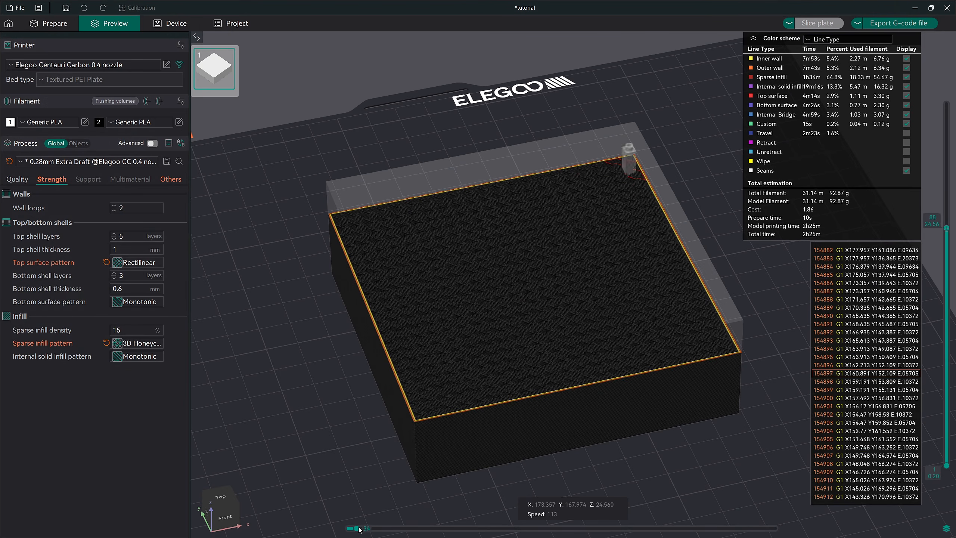
left_click_drag(362, 529, 775, 529)
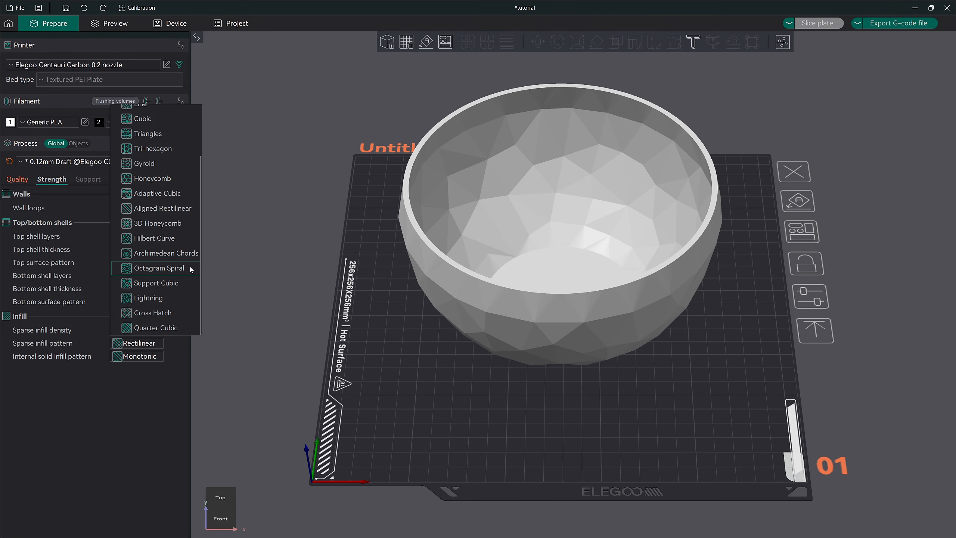
Keep Rectilinear sparse infill, check the internal solid infill pattern options and inspect the sliced disc model down through its lower layers
scroll(190, 269, "up", 2)
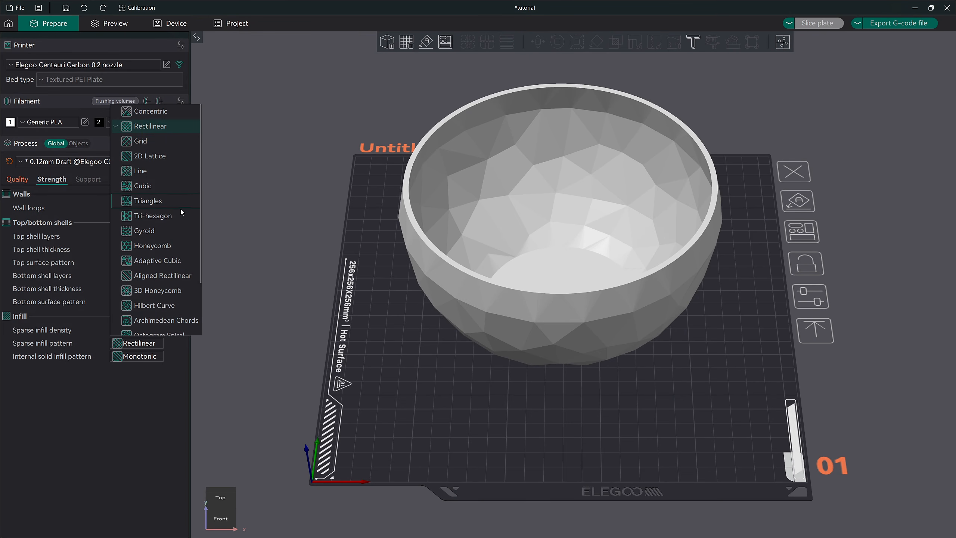
left_click(121, 371)
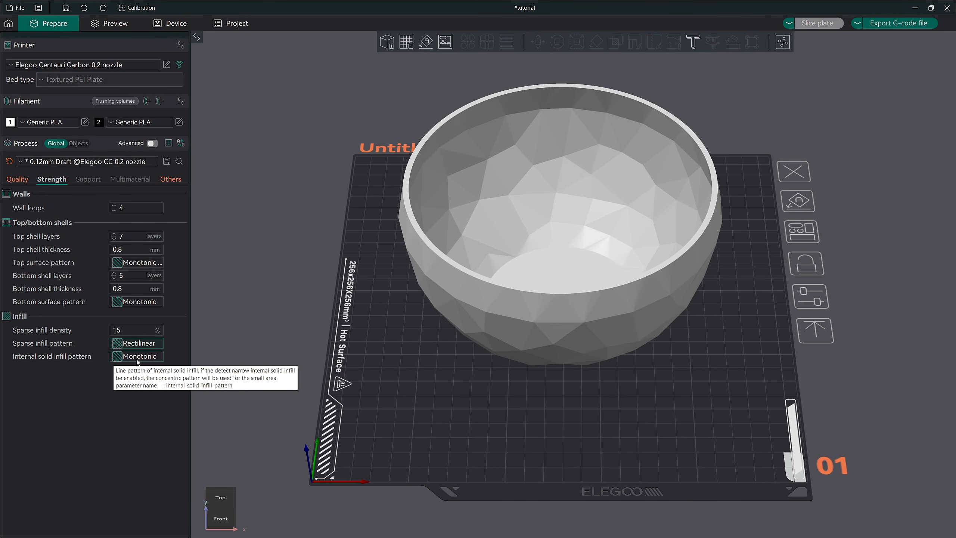
left_click(158, 357)
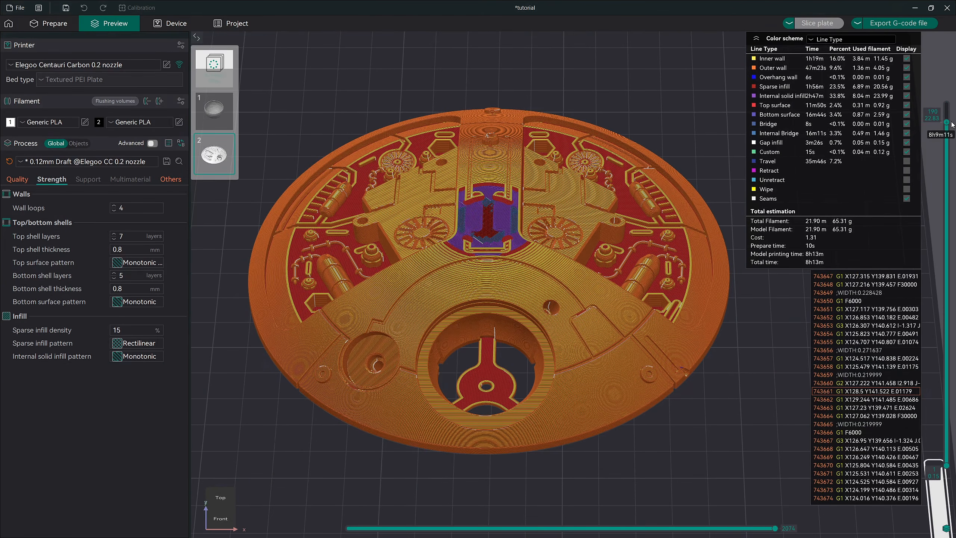
left_click_drag(953, 125, 947, 434)
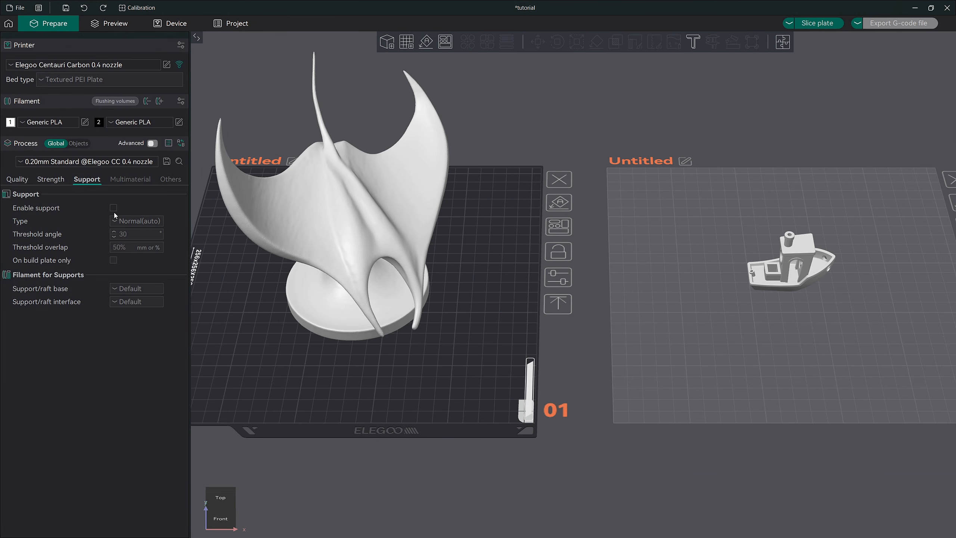
Enable support in the process settings, then activate the boat's plate and bring up its list of handy models
left_click(114, 208)
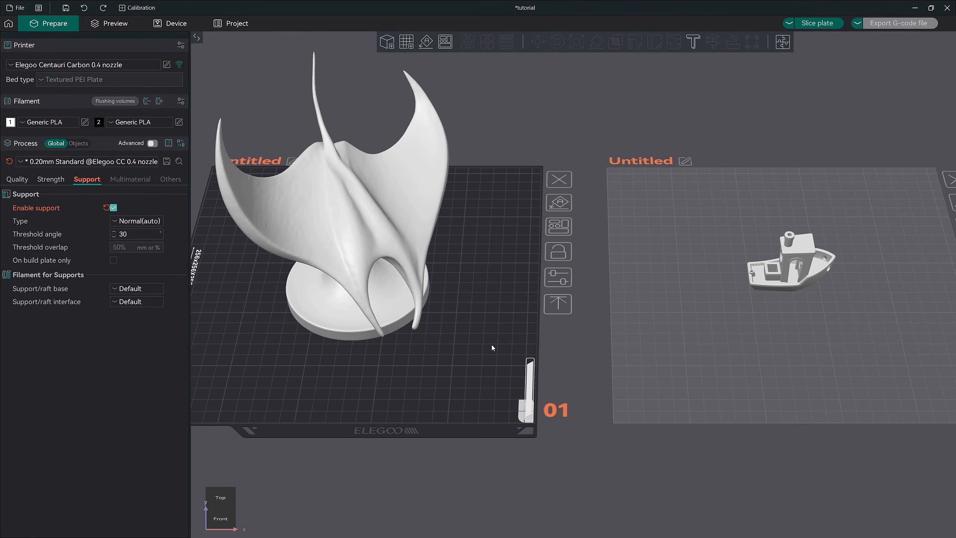
right_click(680, 309)
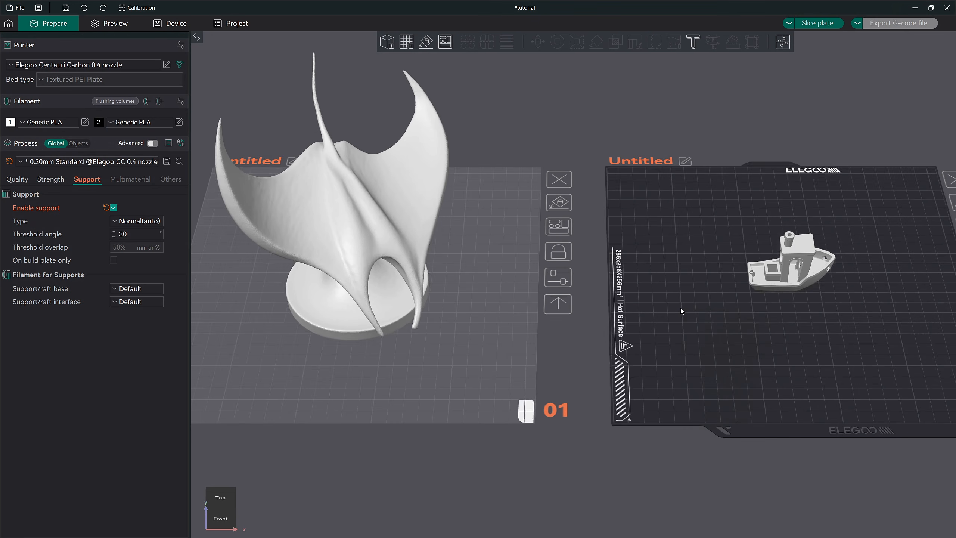
mouse_move(736, 387)
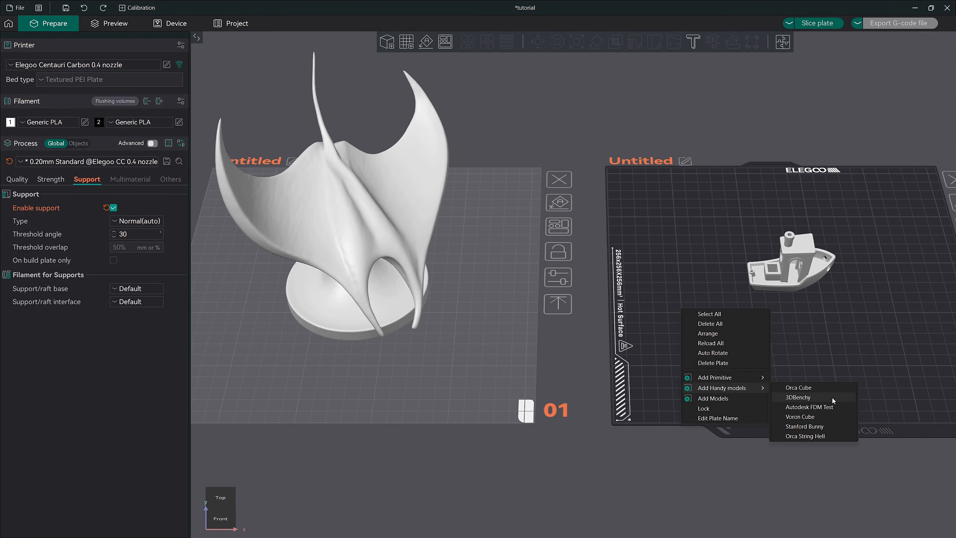
Make the mantaray's plate active and slice it with Normal(auto) supports
left_click(463, 289)
left_click(463, 289)
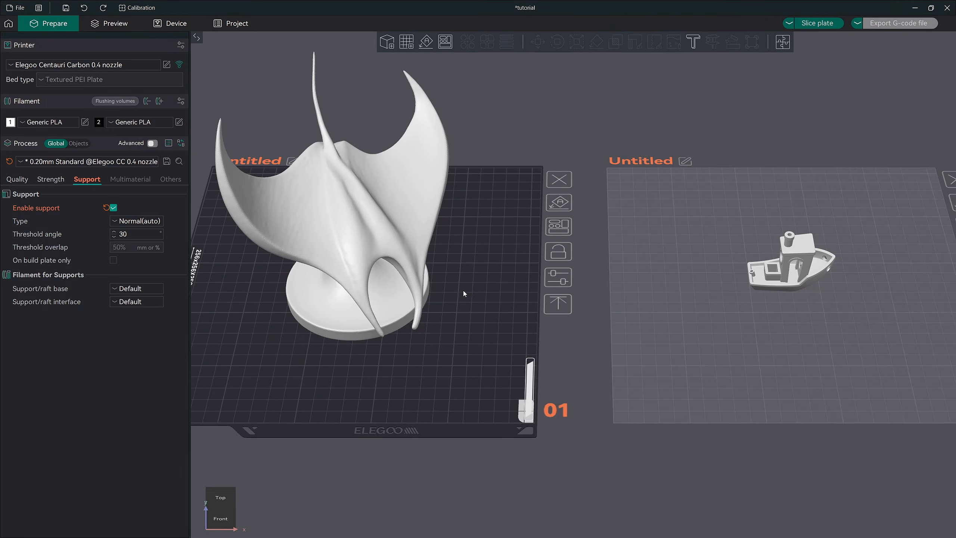
left_click(816, 23)
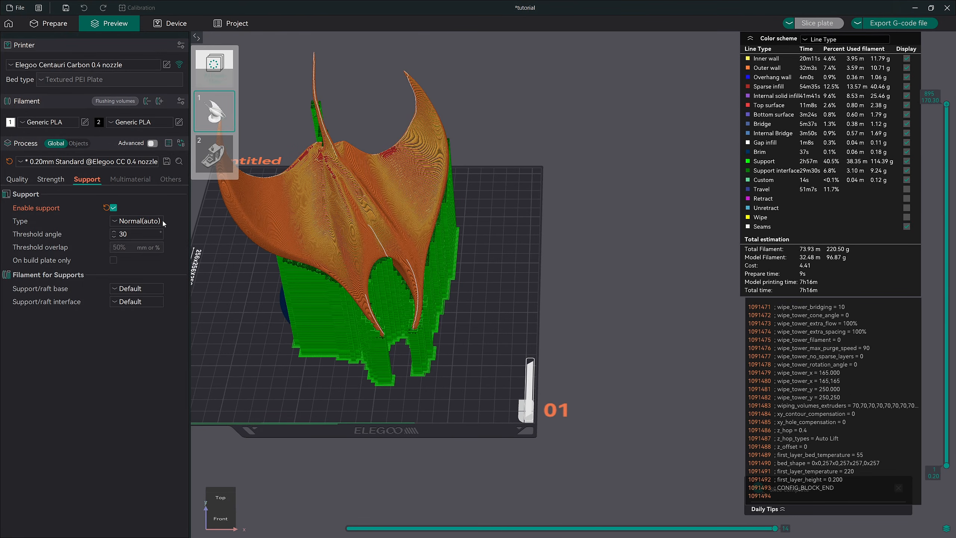
Switch the support type to Tree(auto) and slice the mantaray plate again
left_click(140, 222)
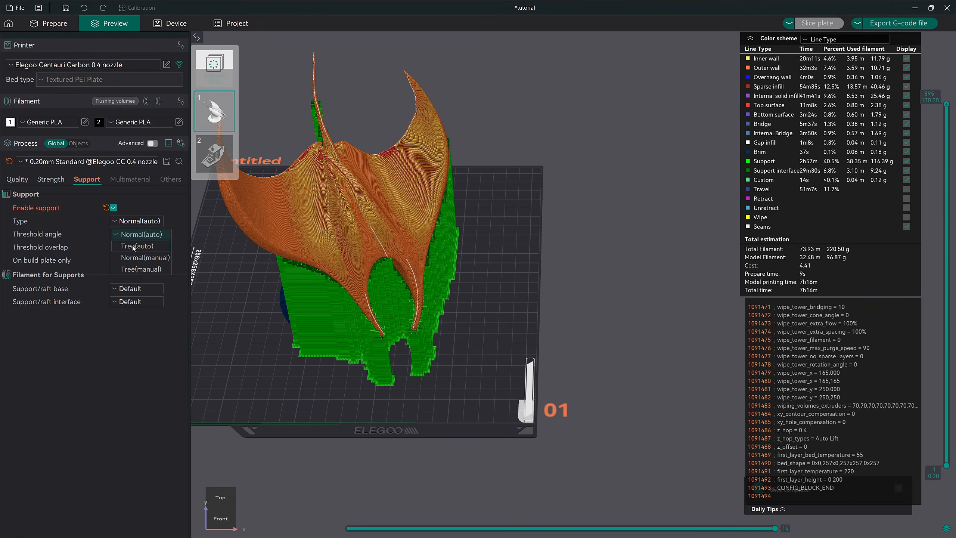
left_click(161, 247)
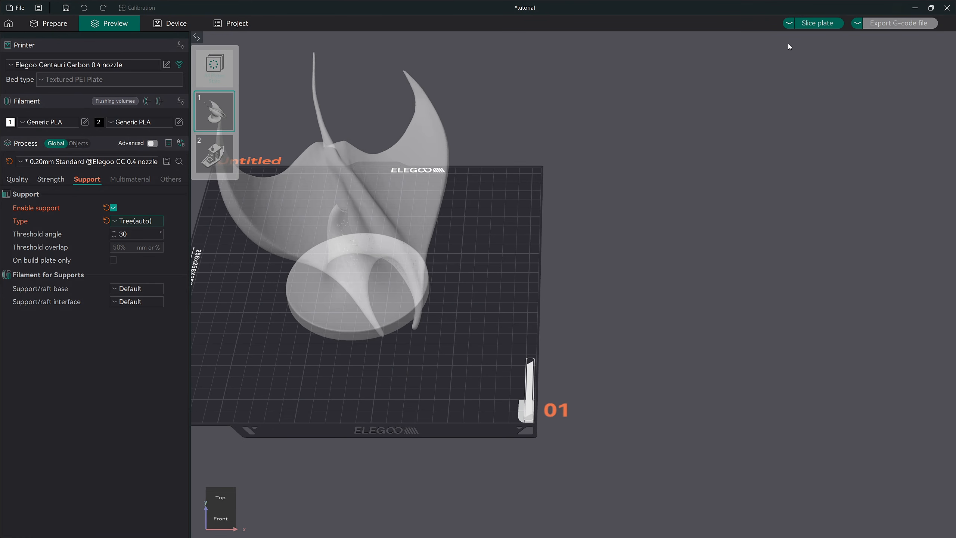
left_click(813, 25)
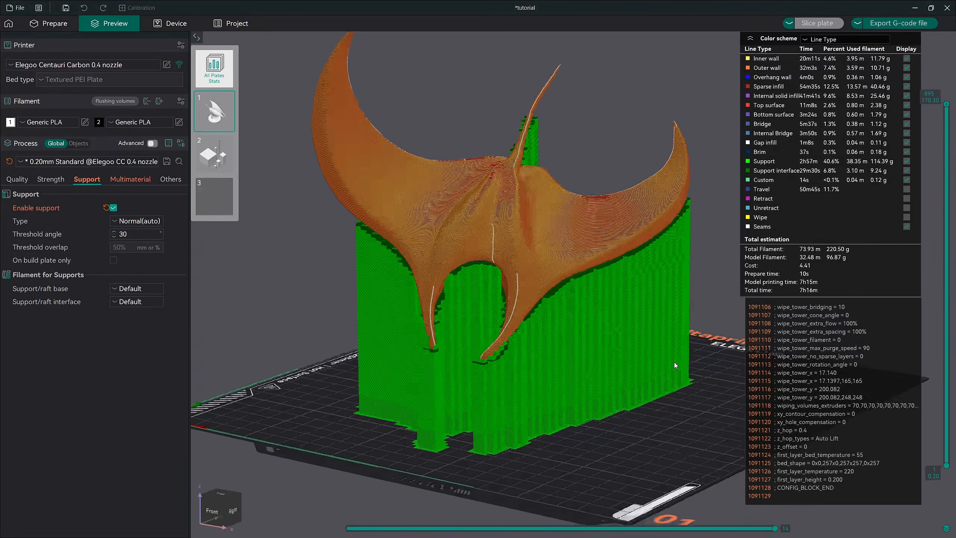
Examine normal and tree supports from several angles on the sliced mantaray, slab and helmet models
left_click_drag(676, 365, 517, 365)
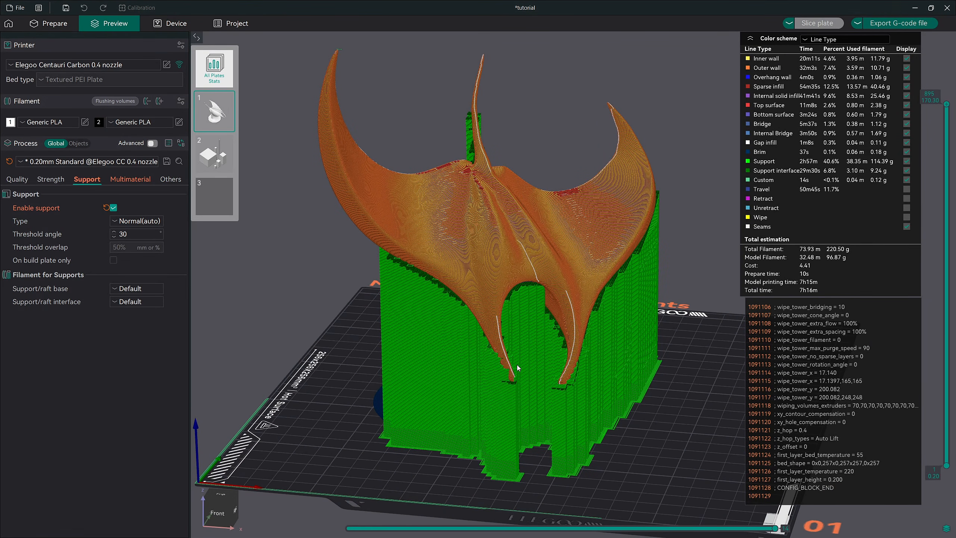
left_click_drag(517, 365, 489, 364)
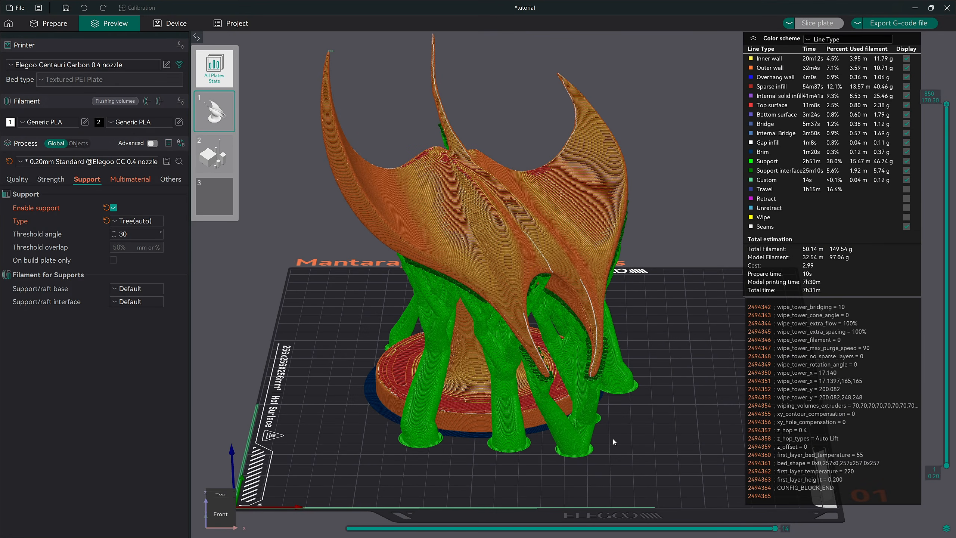
left_click_drag(612, 439, 626, 437)
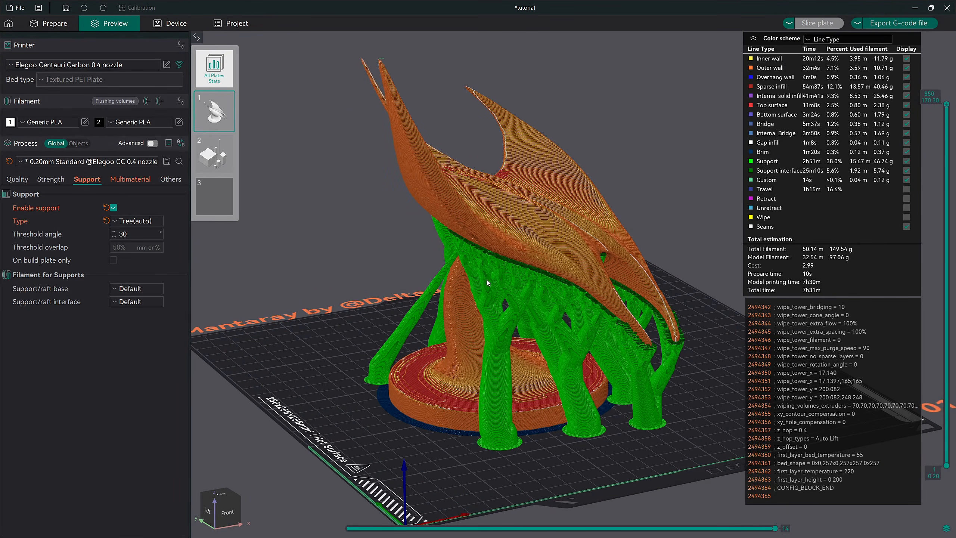
left_click_drag(444, 440, 608, 440)
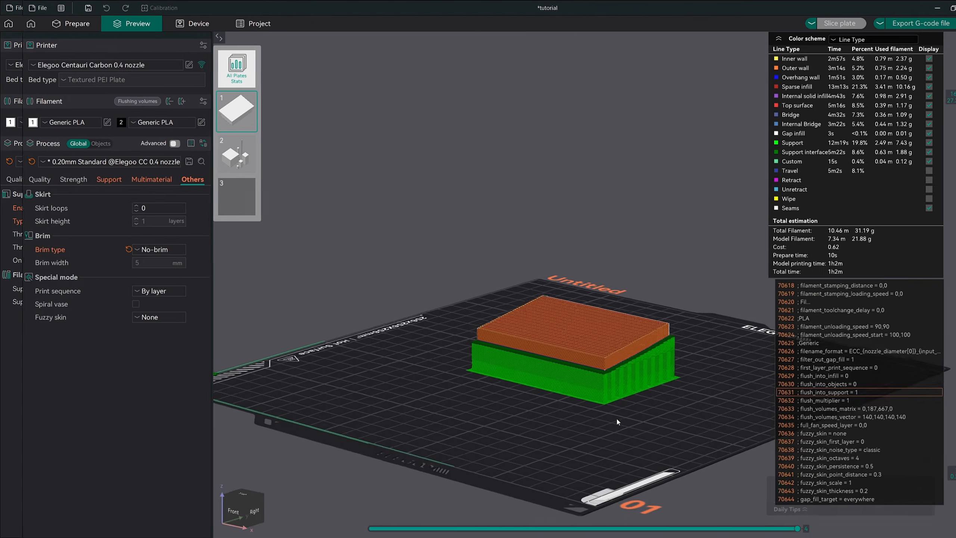
left_click_drag(616, 416, 516, 419)
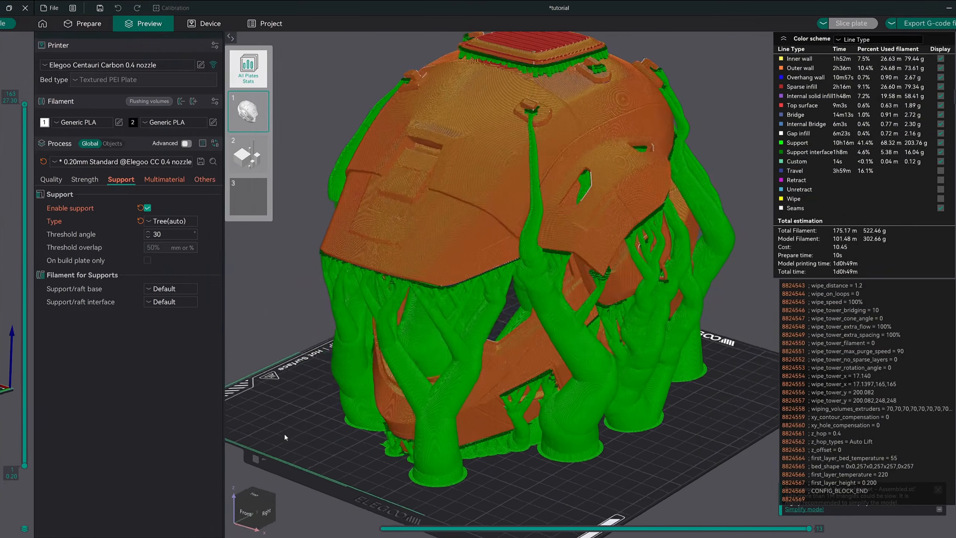
left_click_drag(283, 433, 311, 433)
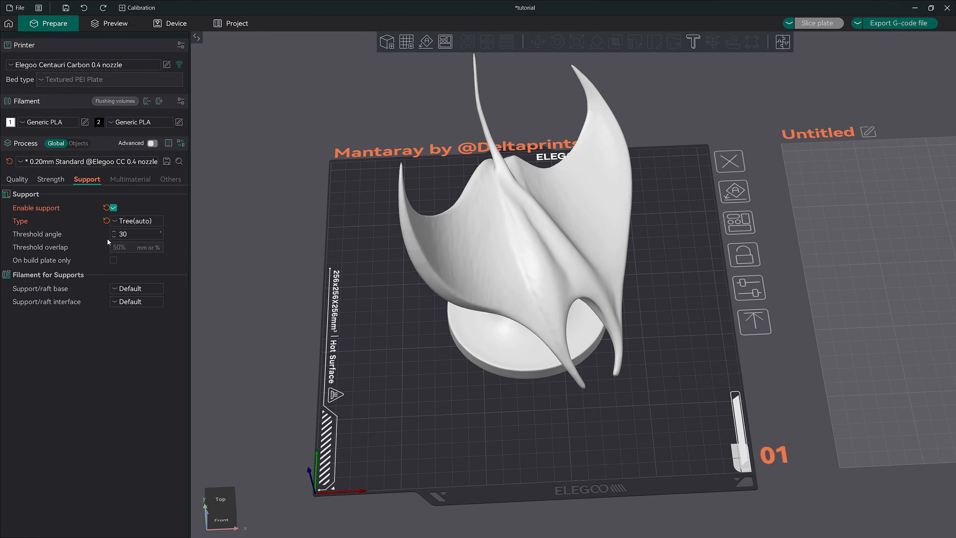
Set the support threshold angle to 45 degrees, reslice the mantaray and inspect its tree supports
double_click(132, 235)
type("45")
left_click(179, 227)
left_click(817, 23)
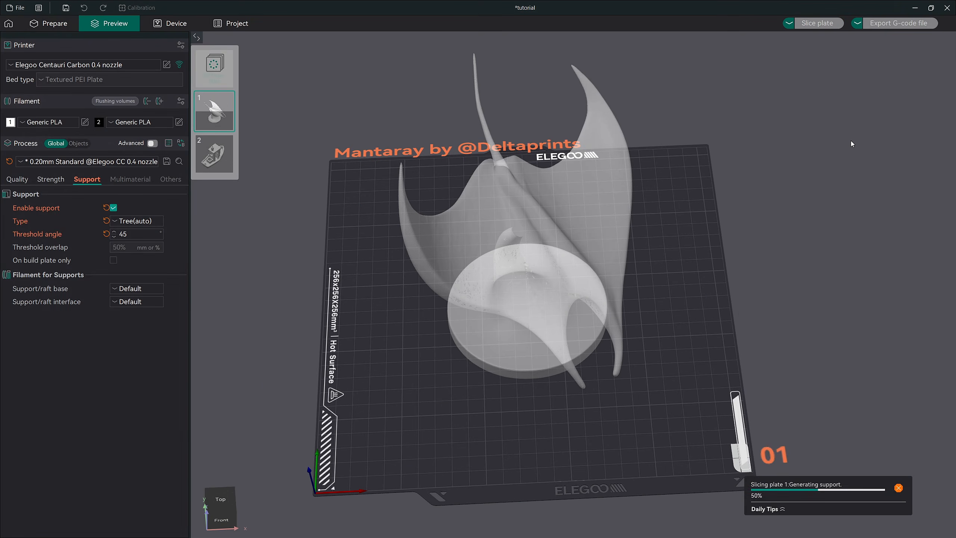
left_click_drag(411, 421, 440, 405)
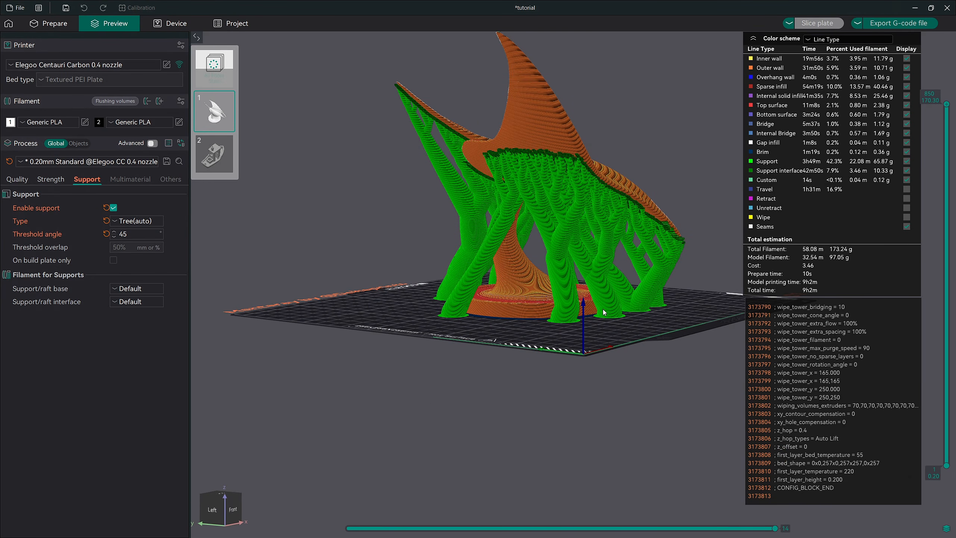
left_click_drag(604, 312, 621, 341)
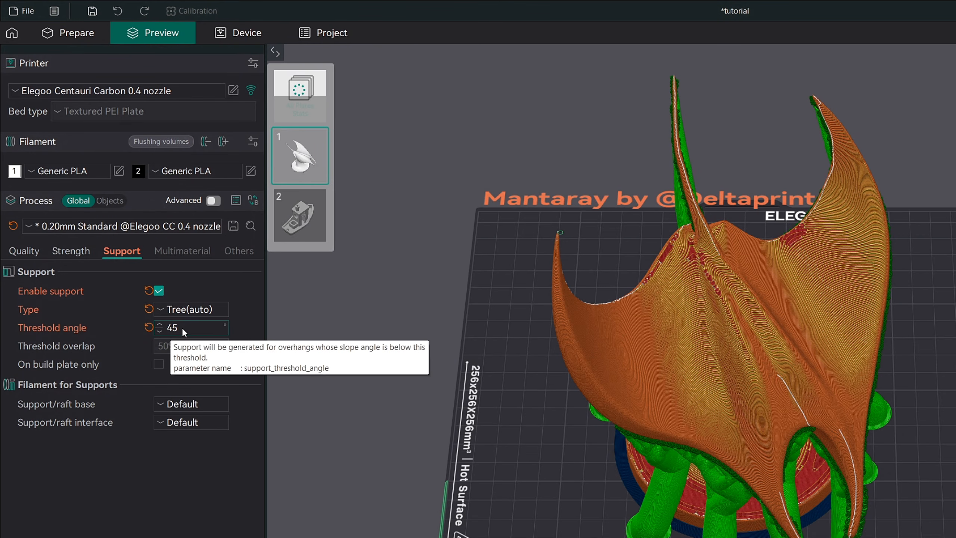
Set the support threshold angle to 0 degrees and view the unsliced mantaray from the side
type("0")
key("Return")
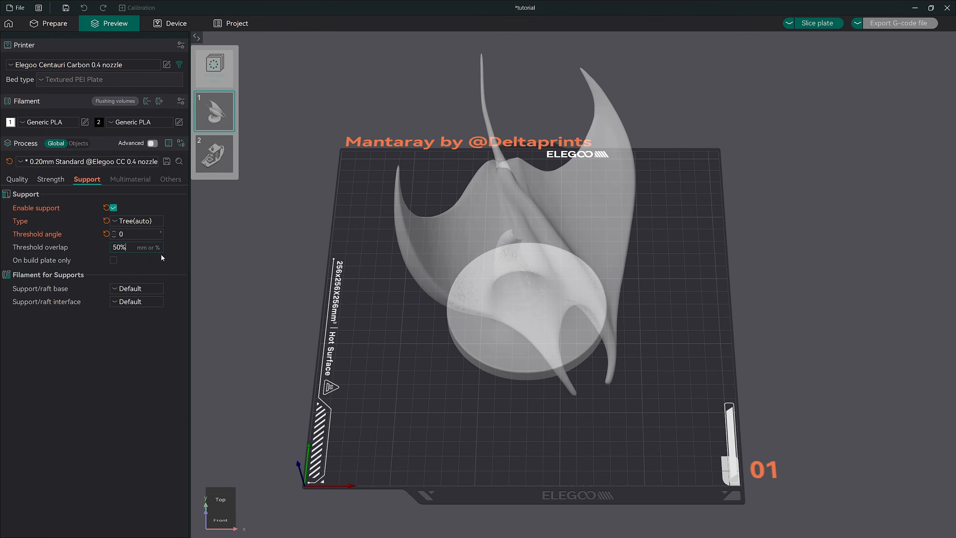
left_click_drag(581, 505, 597, 481)
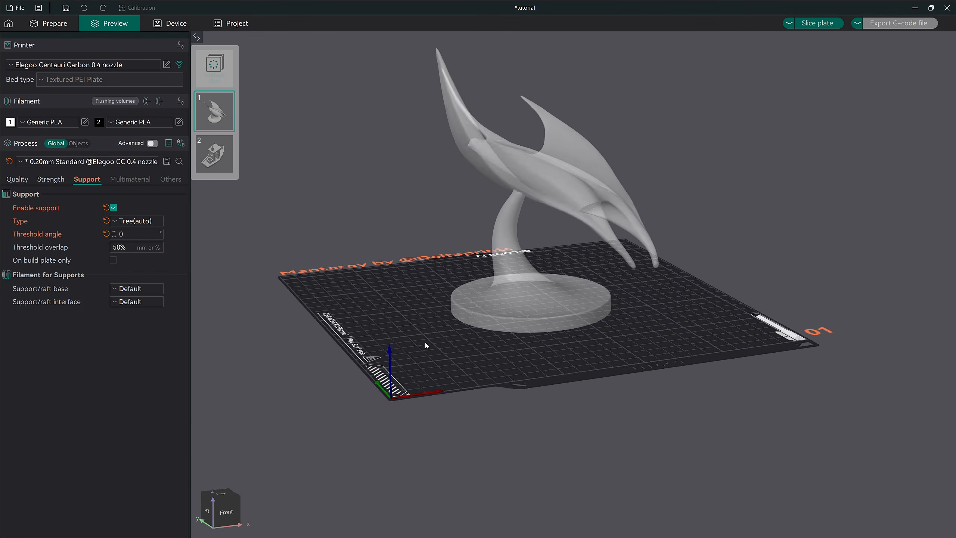
left_click_drag(425, 345, 548, 205)
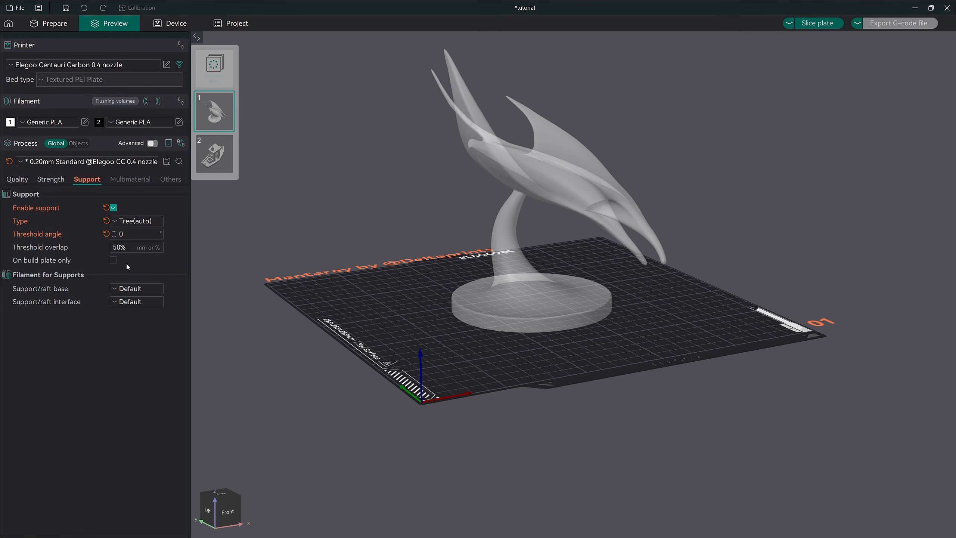
Return to model preparation, reset the support threshold angle and type to their defaults, and activate the boat's plate
left_click(52, 25)
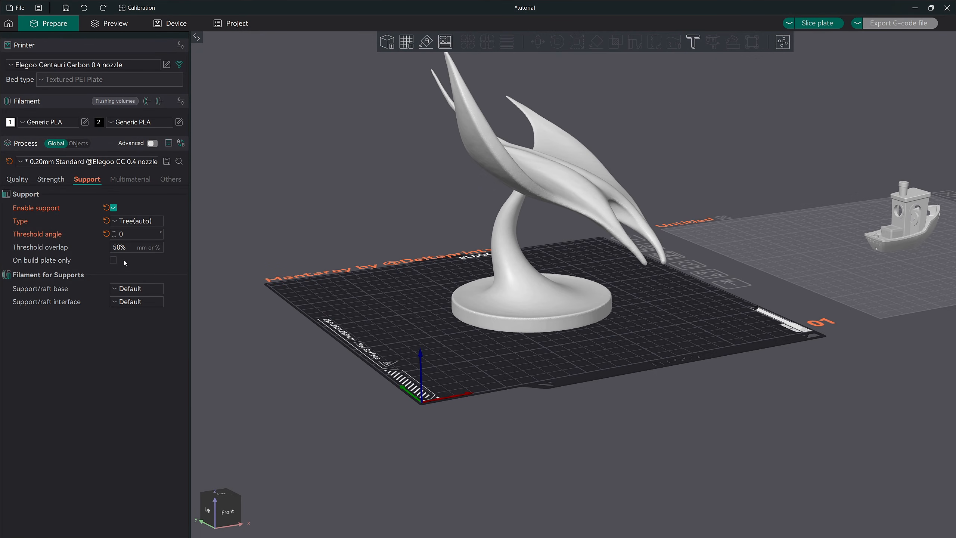
right_click_drag(843, 277, 518, 353)
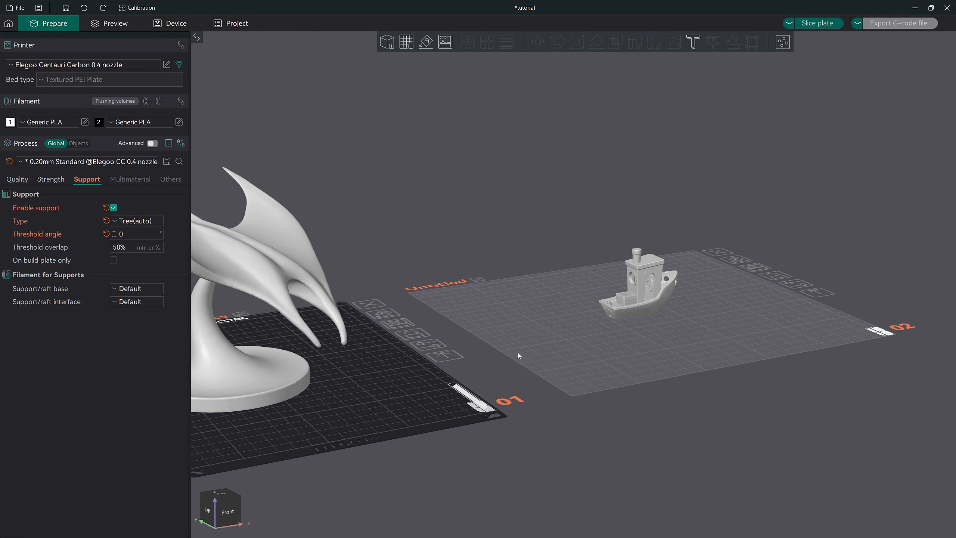
left_click_drag(627, 344, 614, 353)
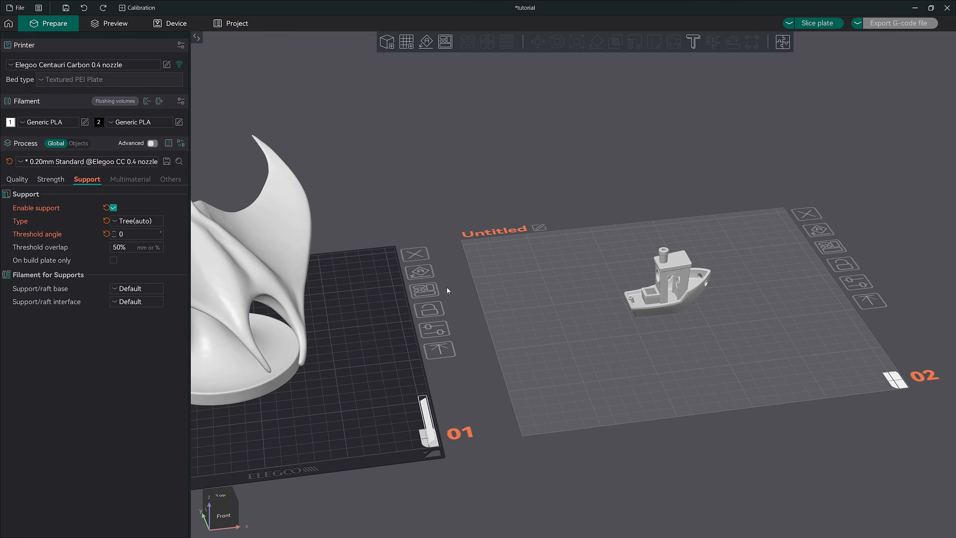
left_click(106, 234)
left_click(106, 221)
left_click(751, 239)
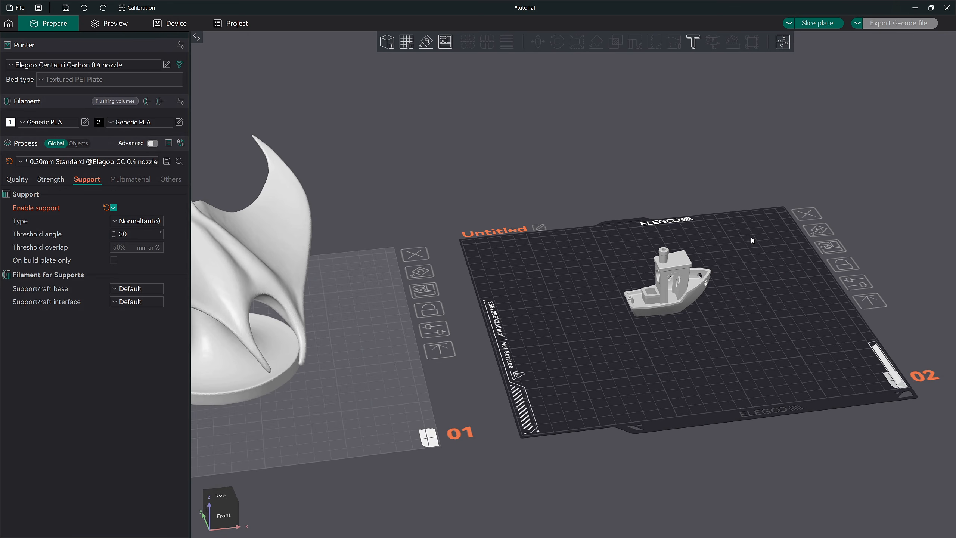
Slice the boat's plate with Normal(auto) supports and inspect the supports around its hull and cabin
left_click(828, 25)
right_click_drag(749, 314, 724, 321)
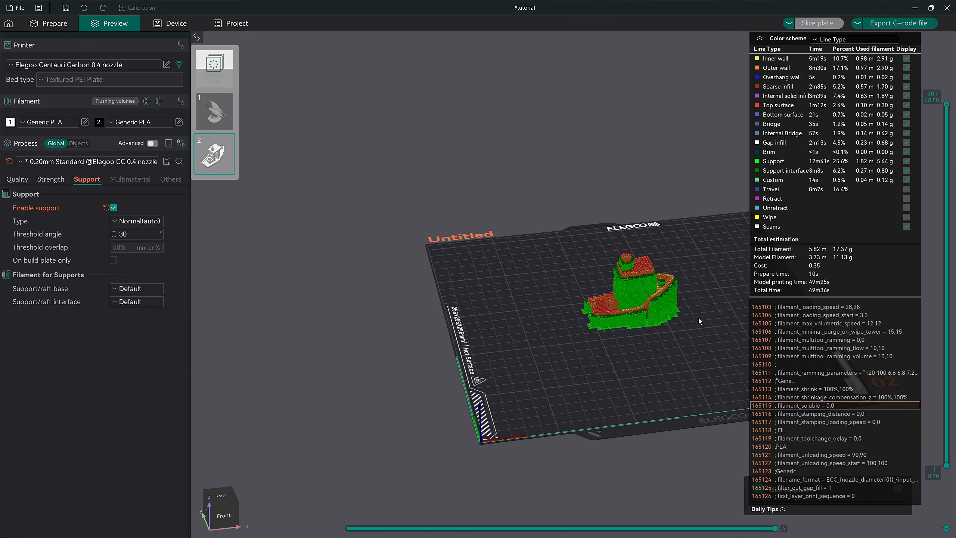
scroll(698, 318, "up", 5)
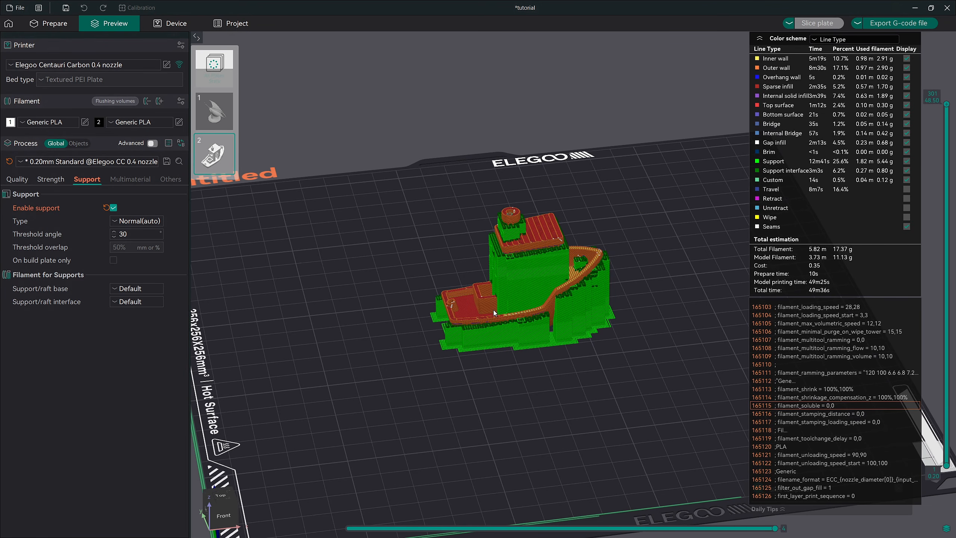
left_click_drag(490, 301, 486, 356)
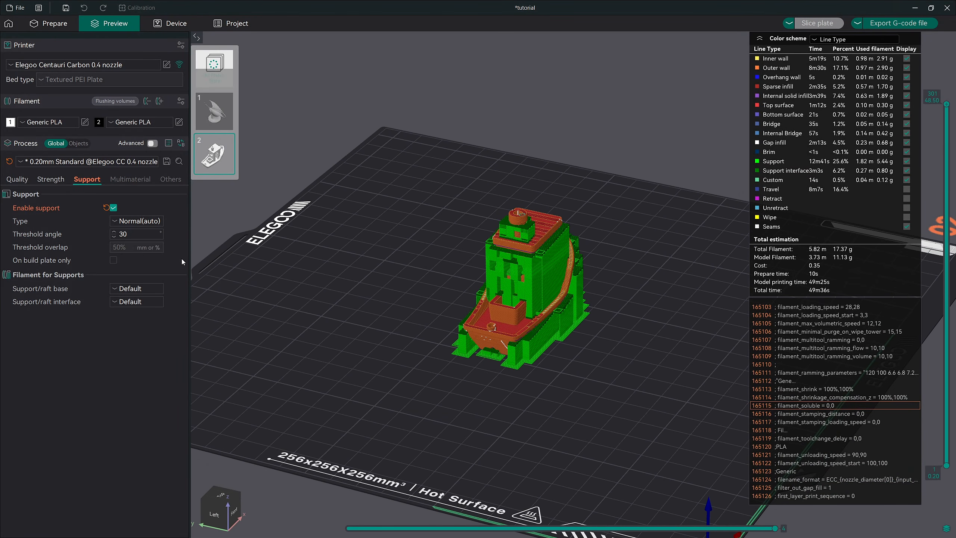
Restrict supports to the build plate only, reslice the boat and inspect its remaining supports
left_click(114, 260)
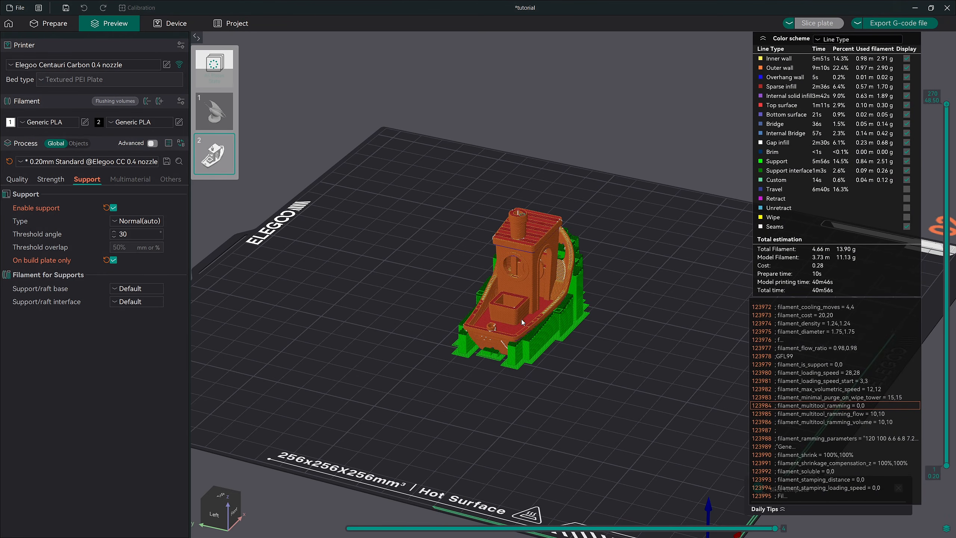
left_click_drag(549, 351, 378, 365)
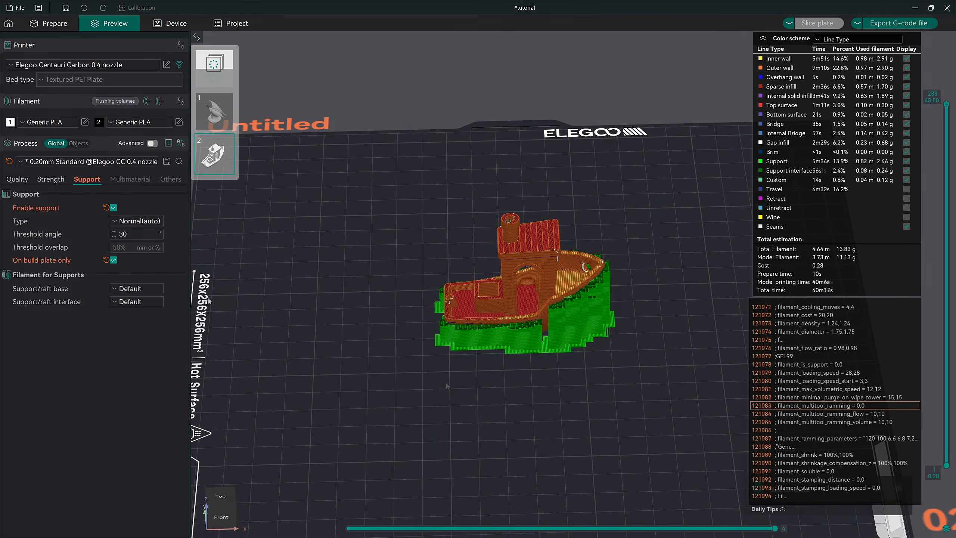
Turn off the build-plate-only restriction and set the support type to Tree(auto)
left_click(113, 262)
left_click(114, 224)
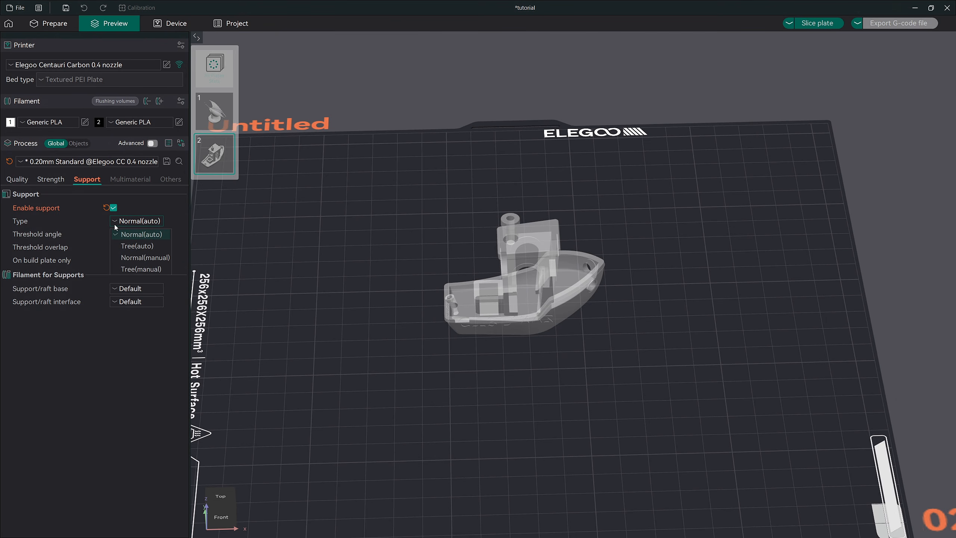
left_click(120, 245)
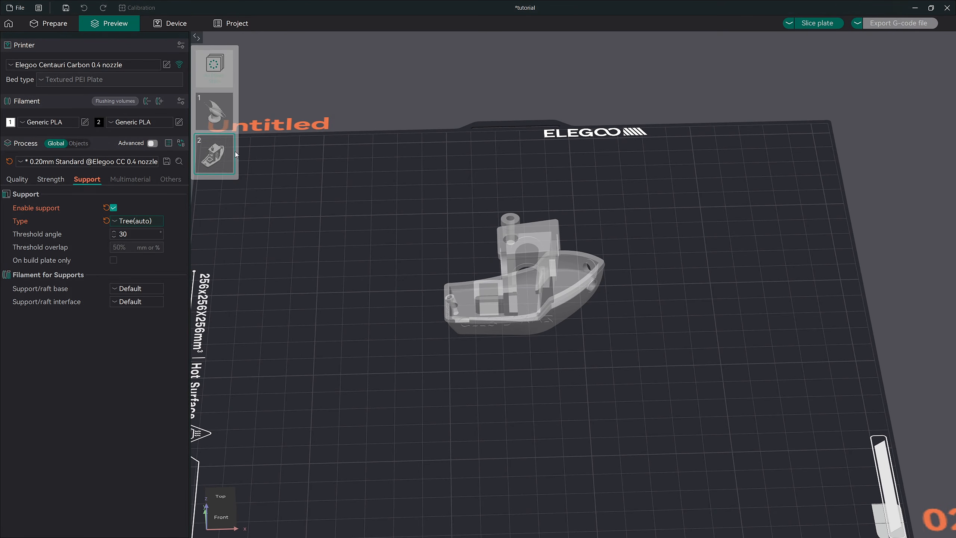
Open support painting for the boat and paint a green enforcer stroke and a red blocker stroke on its hull
left_click(60, 25)
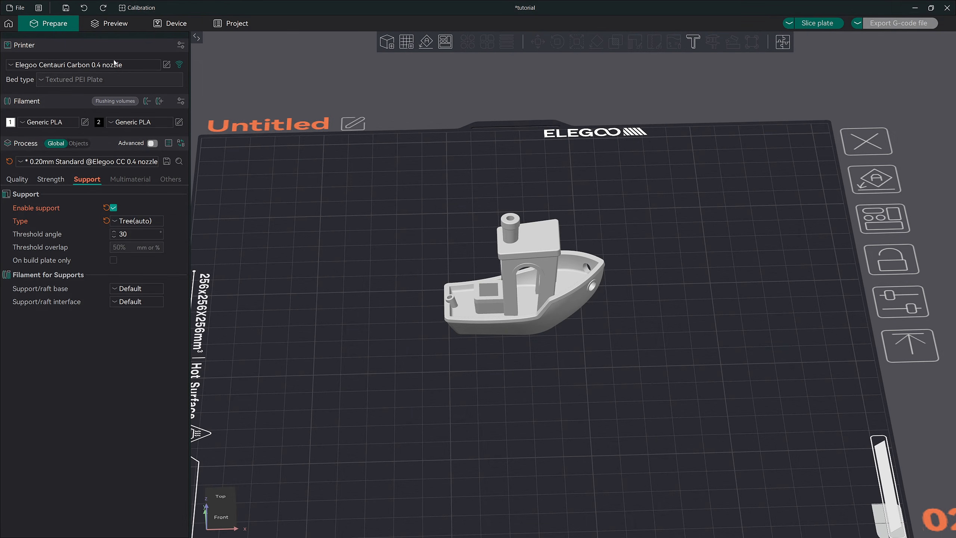
left_click(533, 272)
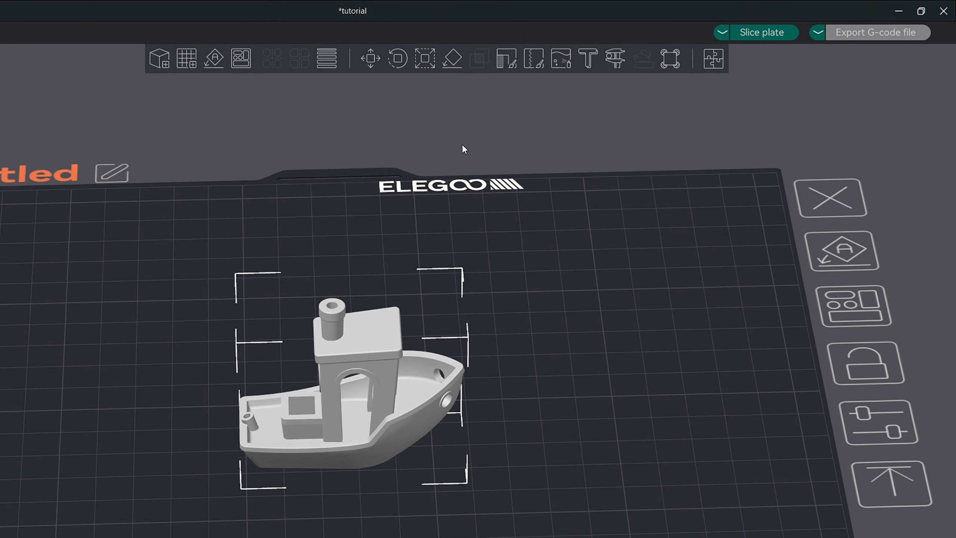
left_click(510, 63)
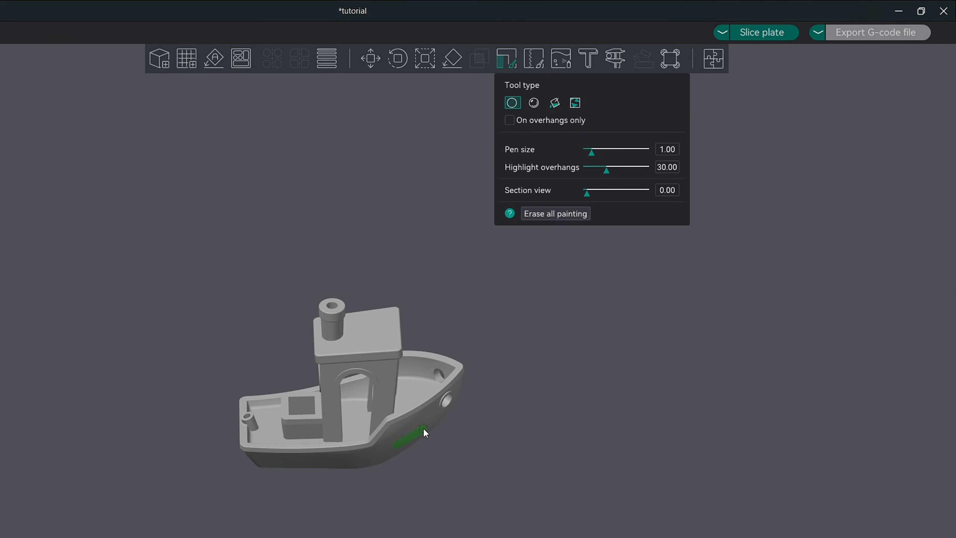
scroll(431, 475, "up", 10)
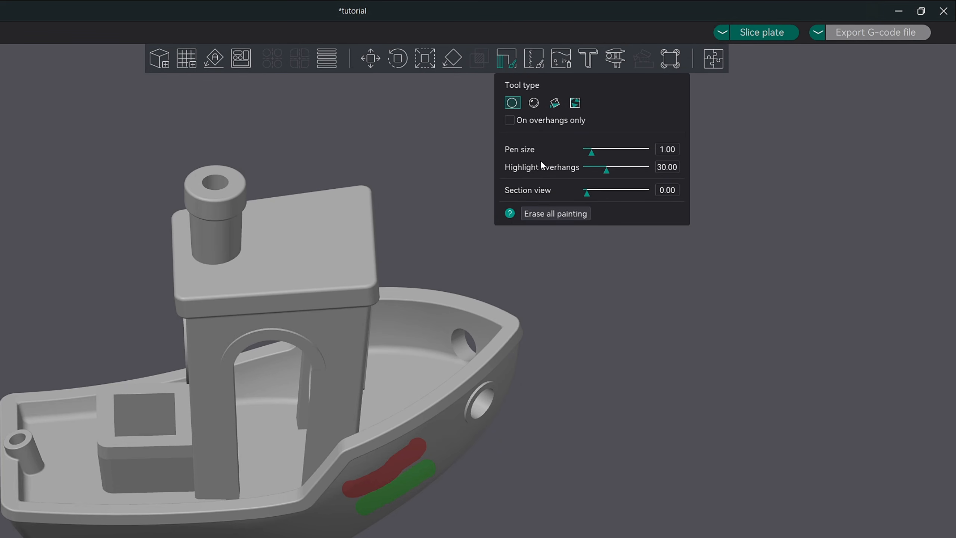
Switch support painting to the Fill tool and fill the inner surface of the bow's round hole as a support enforcer
left_click(554, 102)
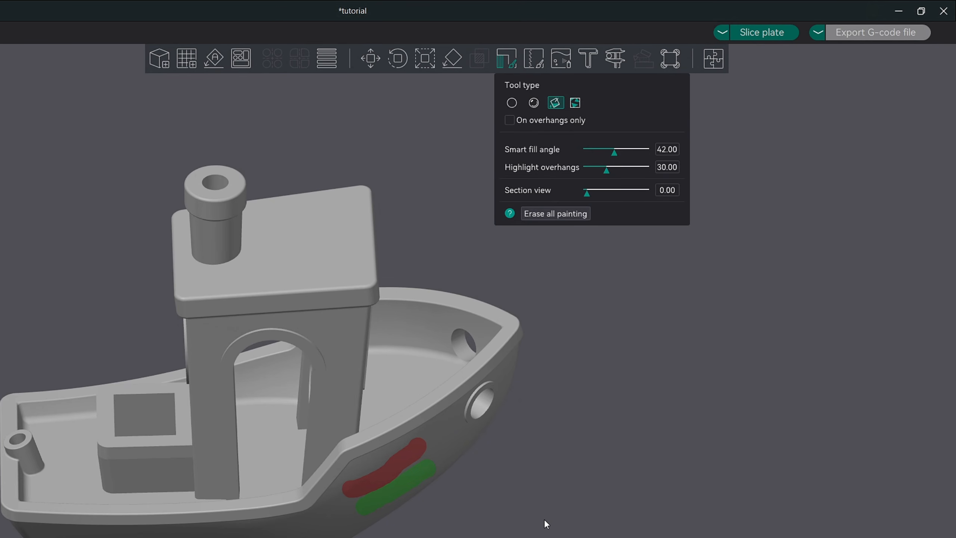
middle_click_drag(632, 488, 515, 483)
scroll(469, 480, "up", 5)
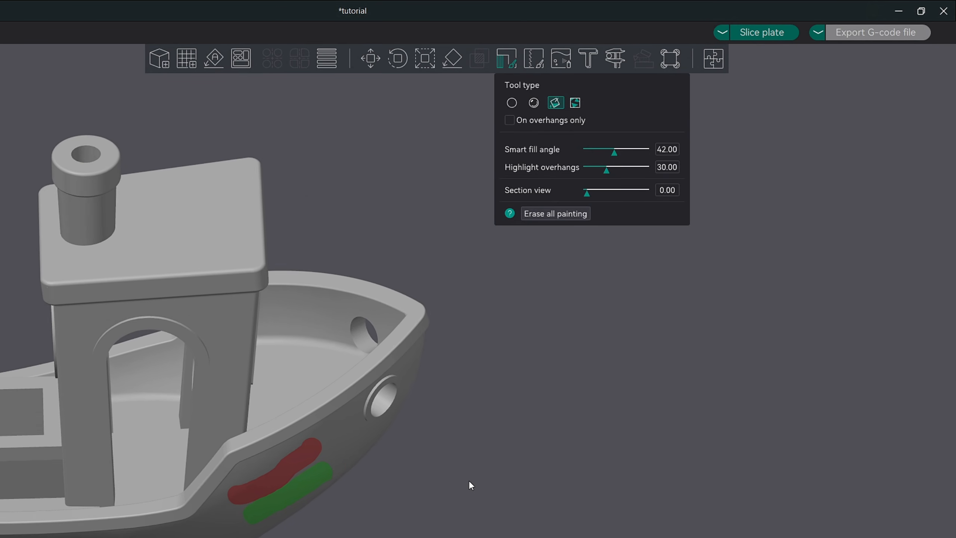
left_click_drag(462, 516, 432, 464)
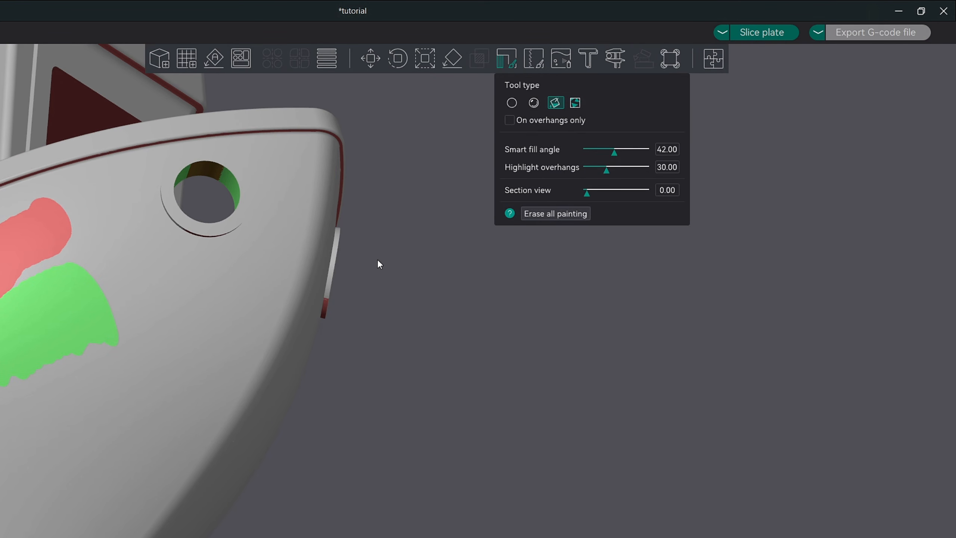
Fill the inner surface of the bow's round hole as an enforcer and refill it as a support blocker
left_click_drag(377, 259, 381, 267)
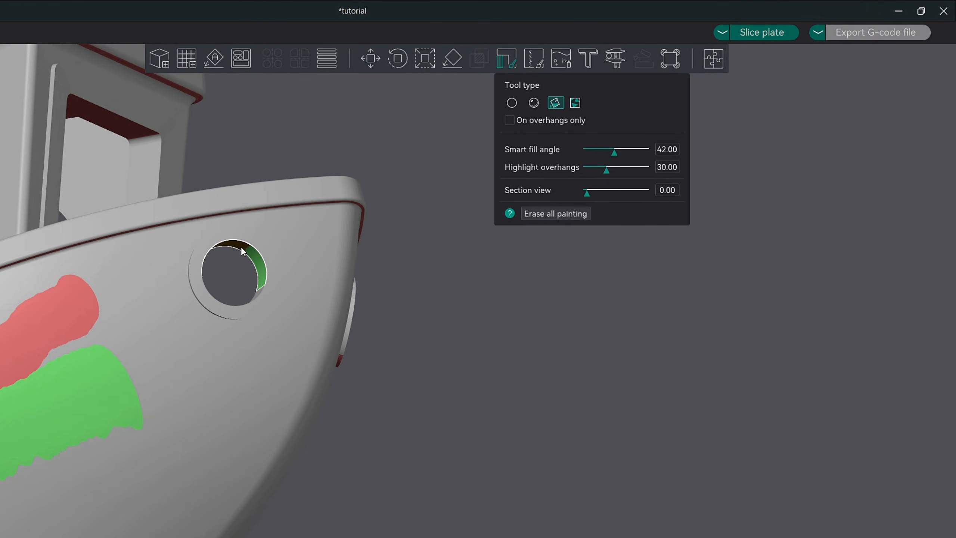
left_click(265, 284)
right_click(261, 265)
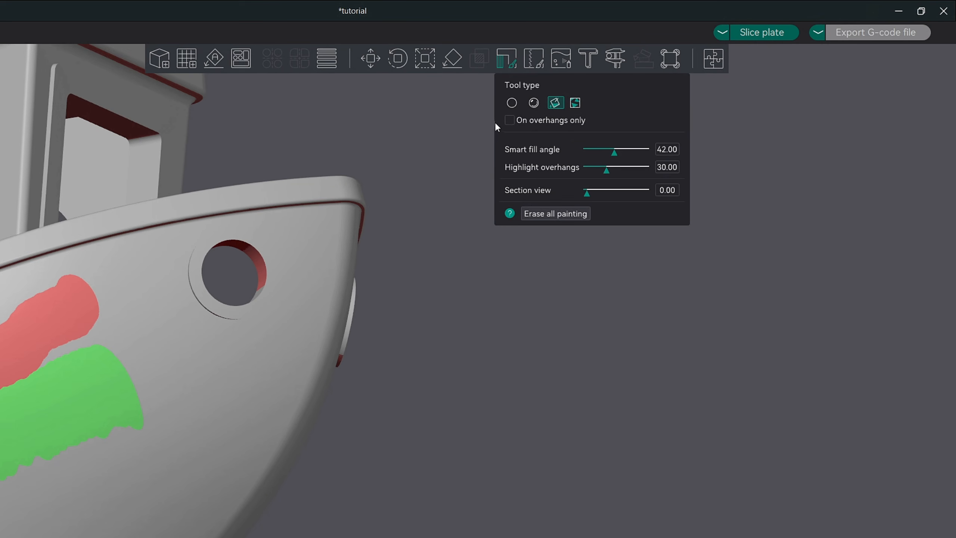
Turn the overhangs-only option on and back off, and raise the smart fill angle to 59
left_click(508, 119)
left_click(509, 120)
mouse_move(615, 152)
left_mouse_down()
mouse_move(595, 152)
mouse_move(636, 153)
mouse_move(625, 157)
left_mouse_up()
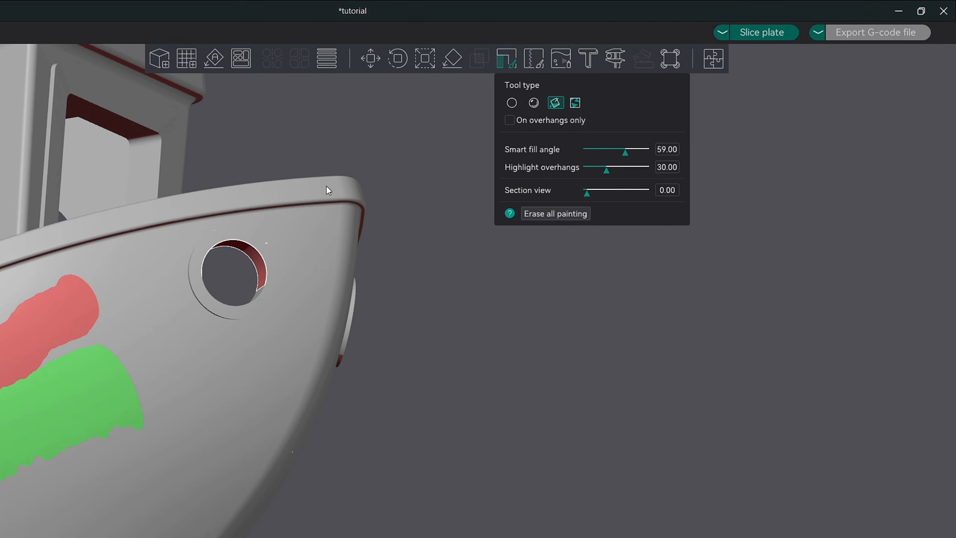
scroll(363, 237, "up", 5)
middle_click_drag(424, 368, 607, 537)
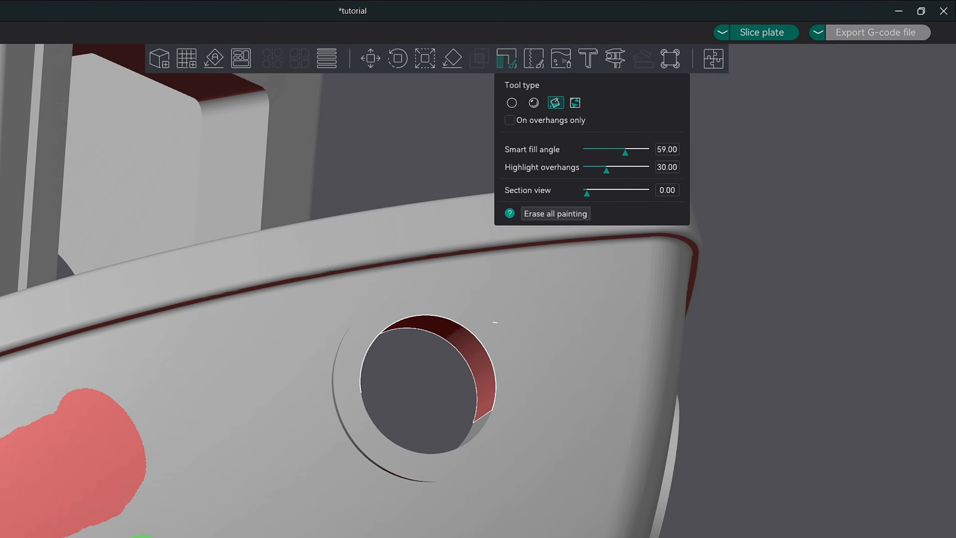
Set the smart fill angle to 70 and fill outward from the bow hole's inner surface as a support enforcer
left_click(625, 154)
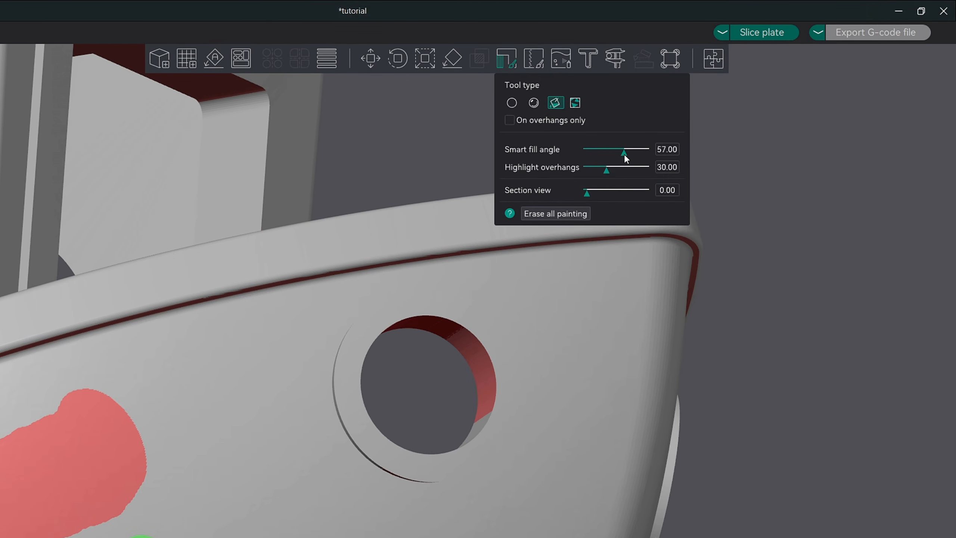
left_click(661, 150)
type("70")
key("Return")
left_click(478, 383)
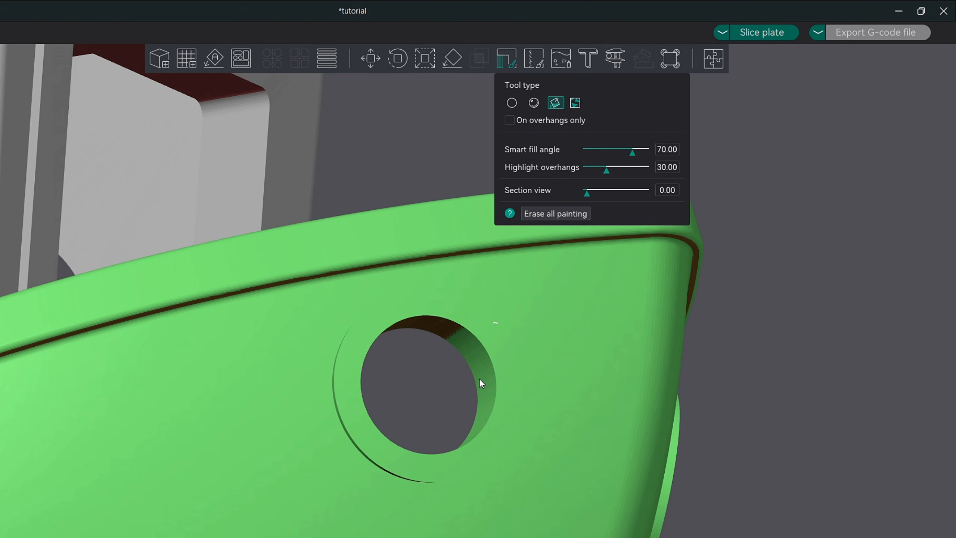
Erase all painting and, with a smart fill angle of 20, fill part of the bow hole's inner surface as an enforcer
left_click(556, 214)
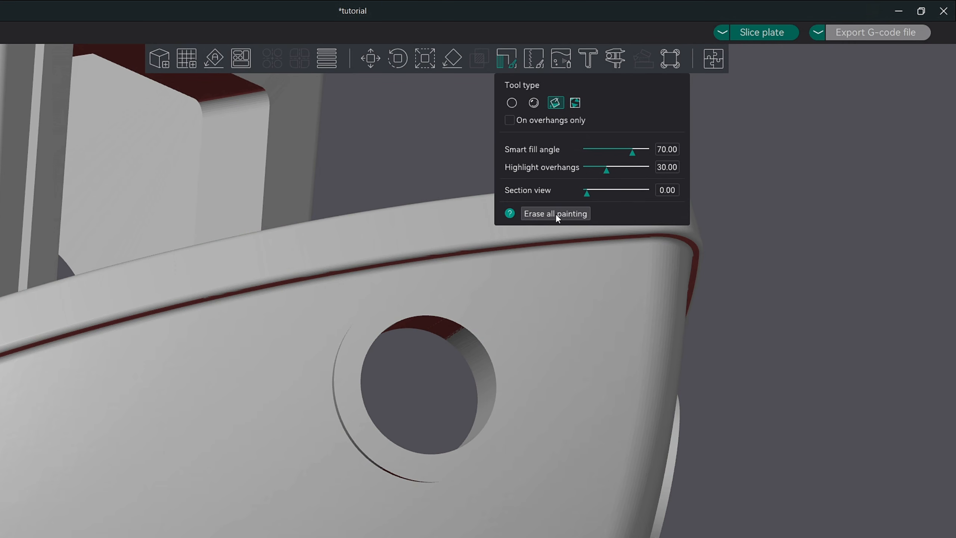
key("BackSpace")
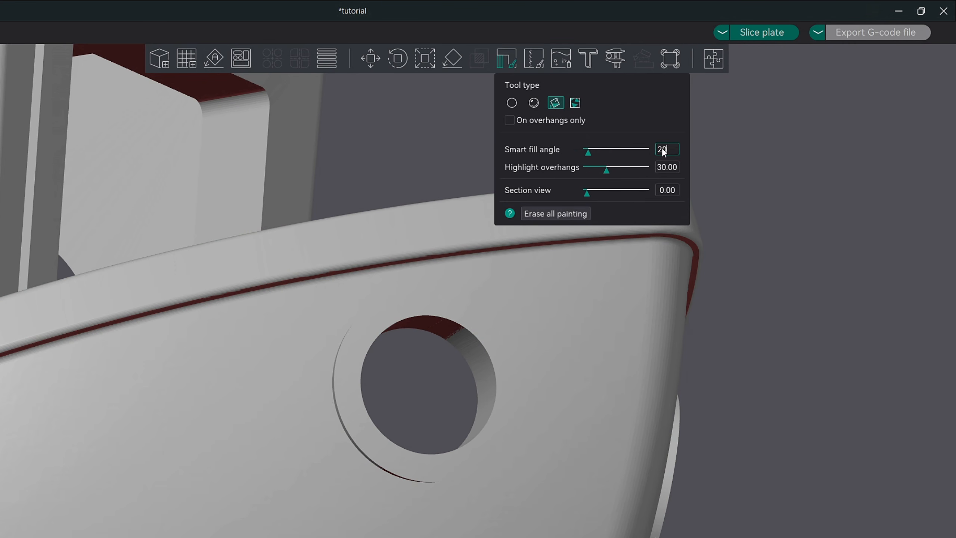
type("2")
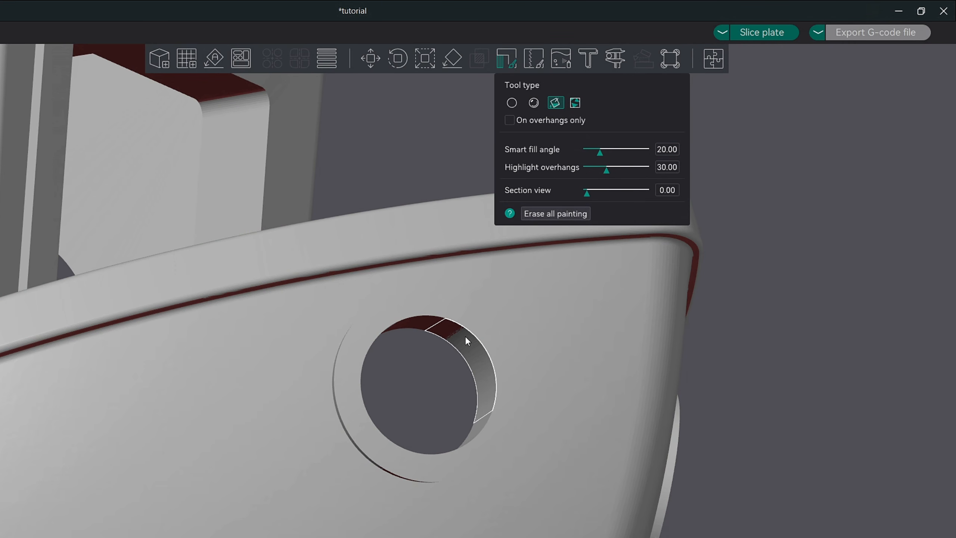
left_click(470, 347)
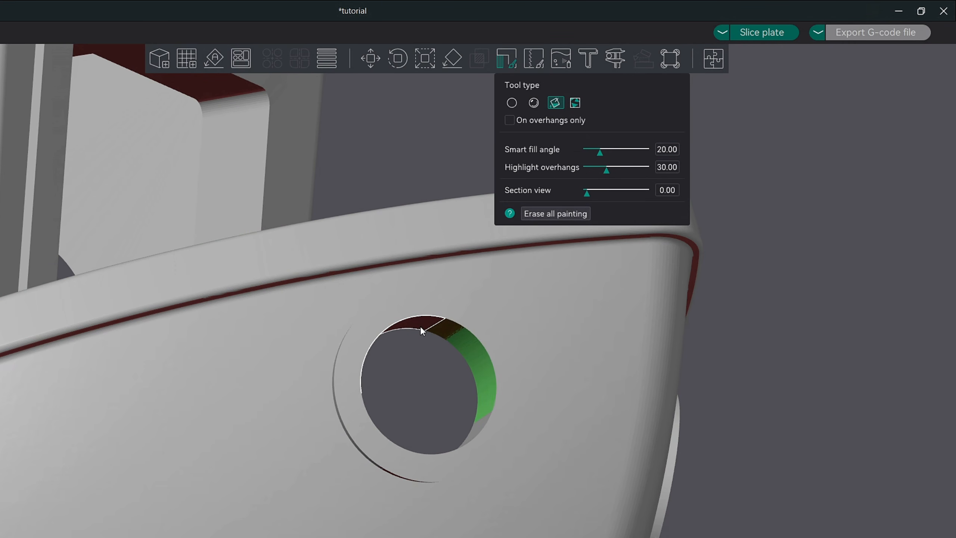
Erase all painting and, with a smart fill angle of 4, fill narrow facets inside the bow's hole as enforcers
left_click(555, 214)
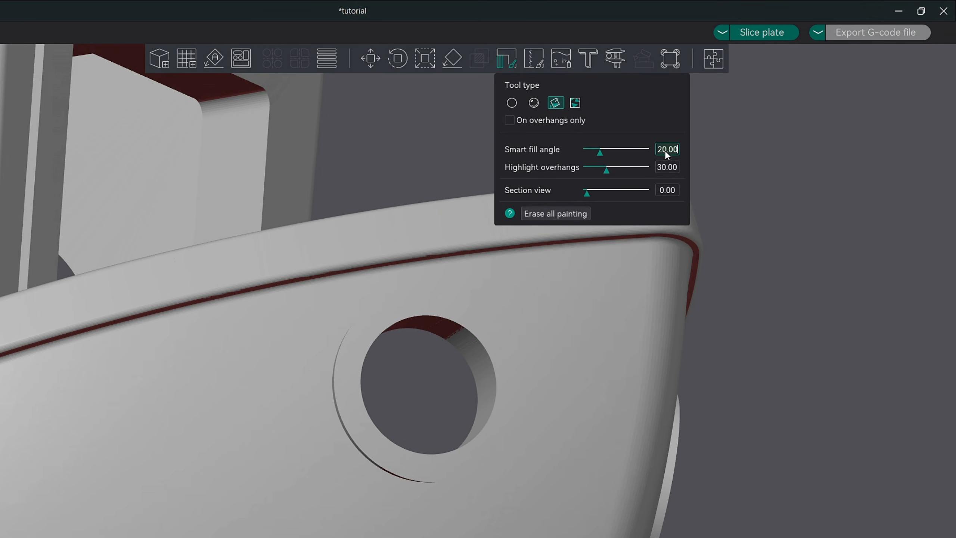
type("4")
key("Return")
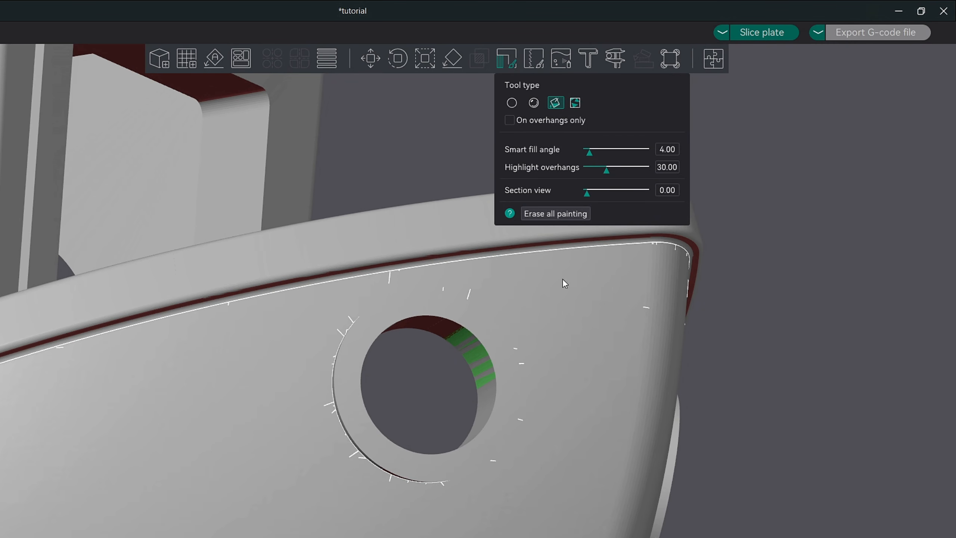
Set the overhang highlight angle to 13 and preview the boat's cross-section at 0.30, resetting the section view to 0
mouse_move(606, 171)
left_mouse_down()
mouse_move(581, 171)
mouse_move(643, 169)
mouse_move(595, 171)
left_mouse_up()
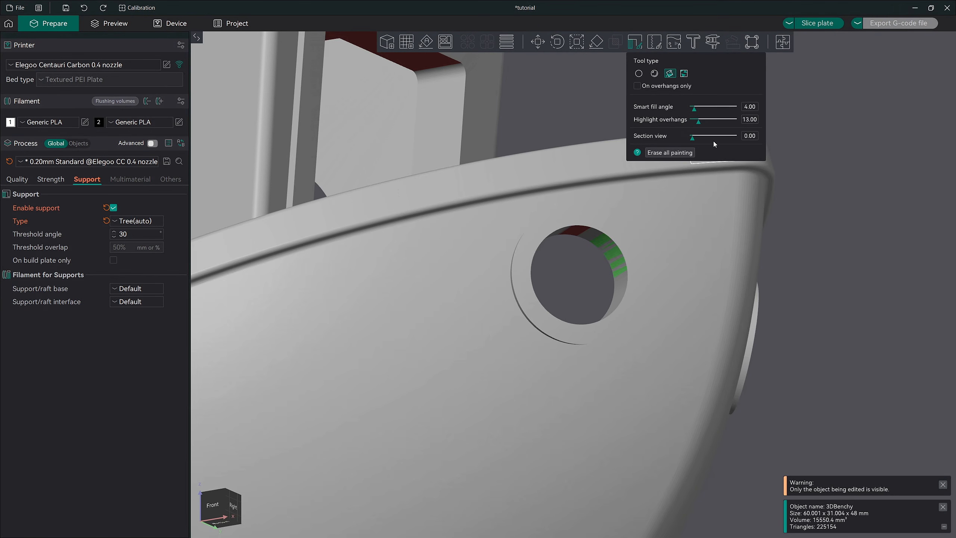
mouse_move(692, 138)
left_mouse_down()
mouse_move(720, 139)
mouse_move(705, 138)
left_mouse_up()
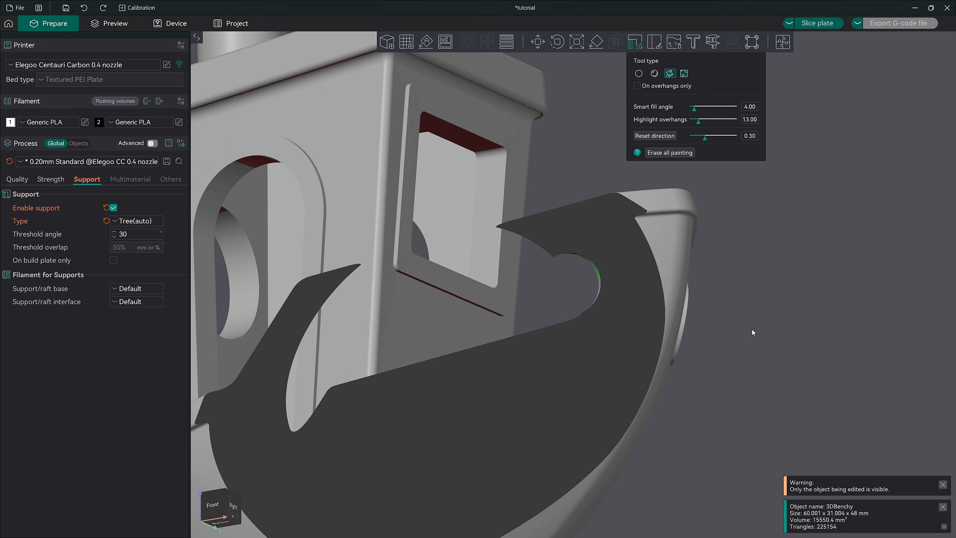
scroll(752, 329, "down", 7)
left_click_drag(717, 378, 686, 406)
mouse_move(705, 139)
left_mouse_down()
mouse_move(715, 140)
mouse_move(691, 140)
left_mouse_up()
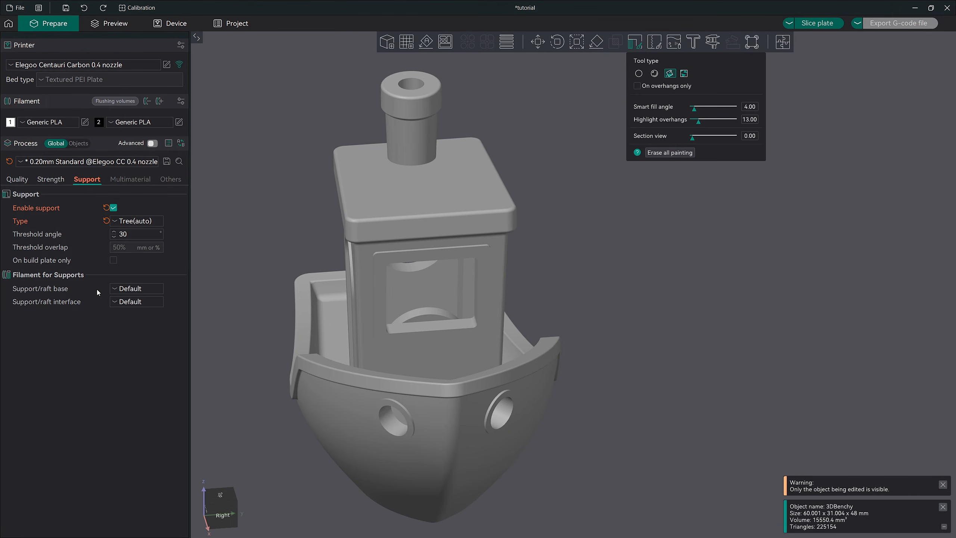
View the filament choices offered for the support/raft base without changing the selection
left_click(157, 289)
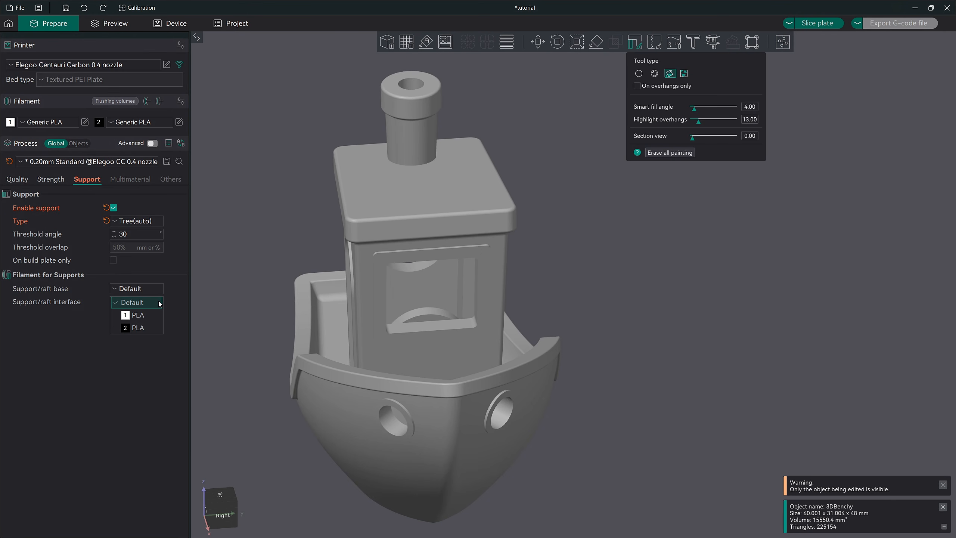
left_click(175, 302)
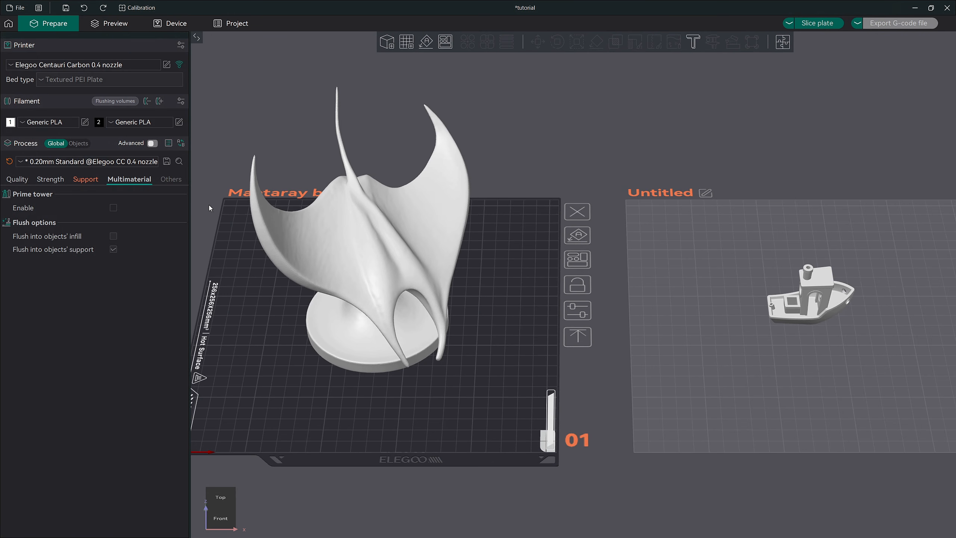
Enable the prime tower and set its width to 65 mm
left_click(113, 208)
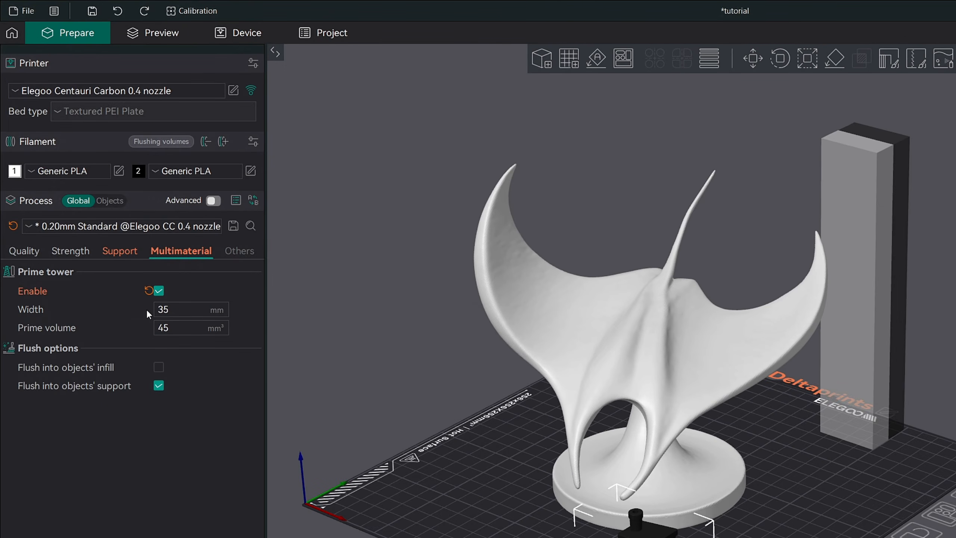
double_click(161, 309)
type("65")
double_click(183, 325)
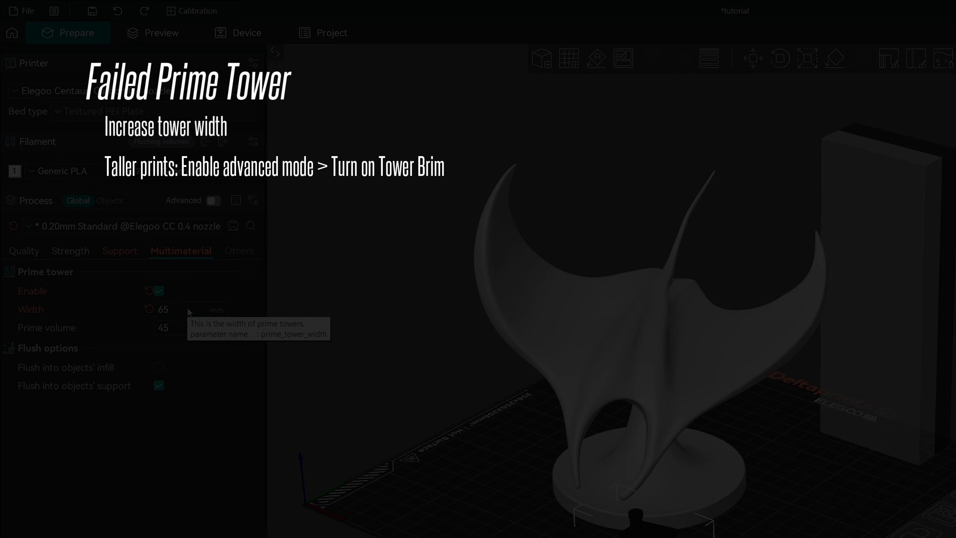
Turn on advanced mode and open the prime tower's brim width for editing
left_click(212, 201)
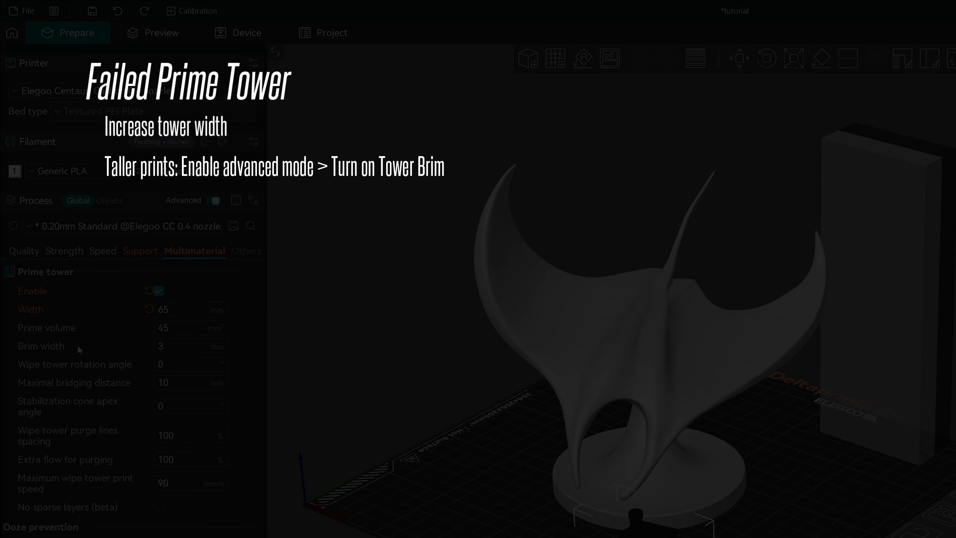
left_click(169, 347)
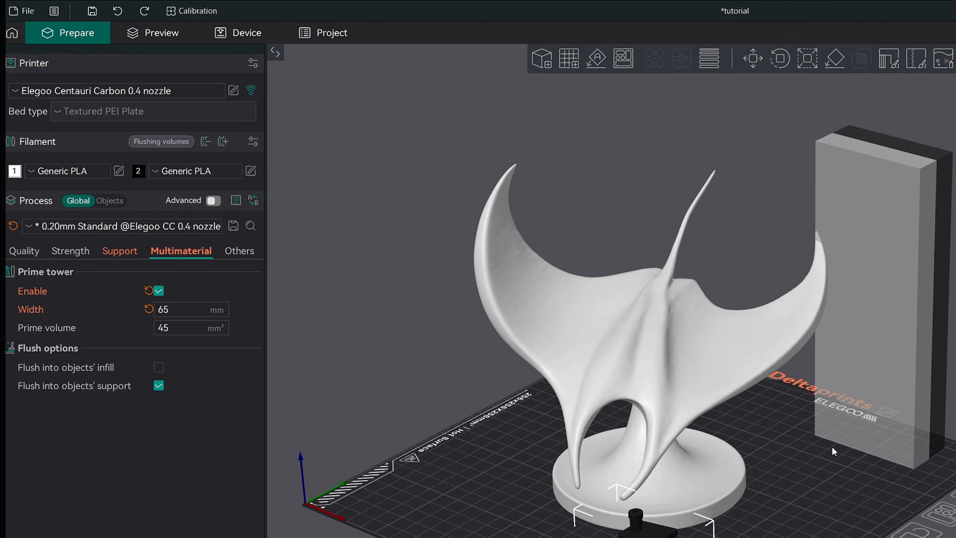
Move the prime tower to the back-left corner of the manta ray's build plate
left_click(890, 440)
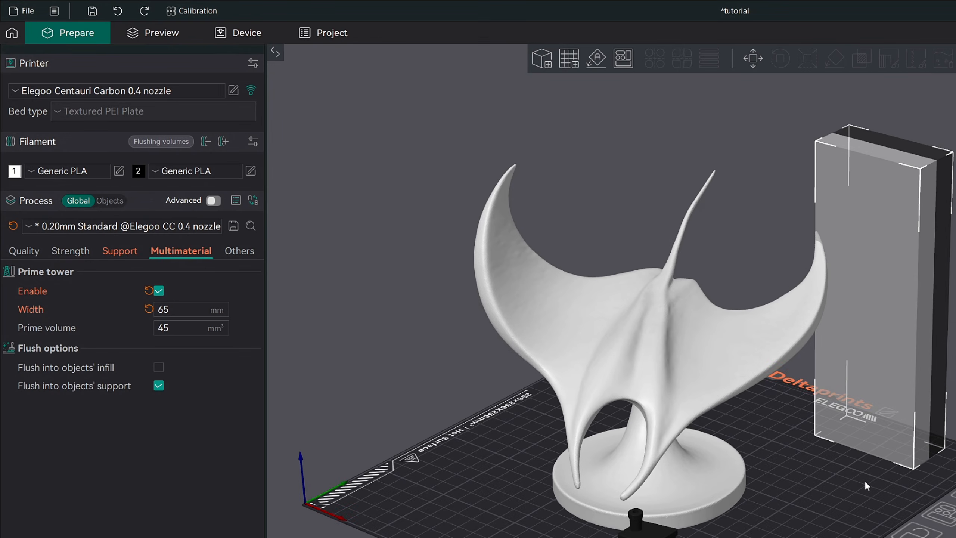
left_click_drag(866, 481, 890, 515)
left_click_drag(900, 342, 625, 377)
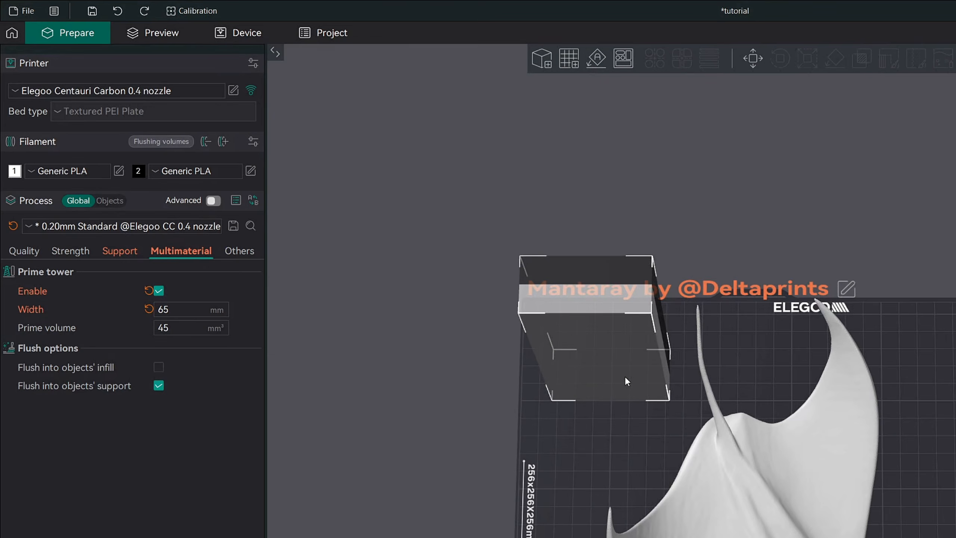
middle_click_drag(918, 519, 846, 386)
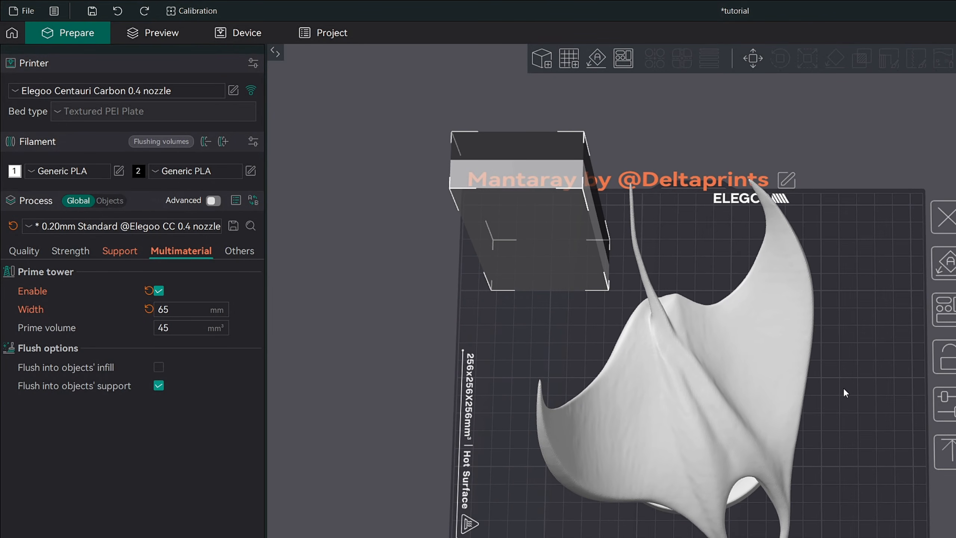
left_click_drag(835, 390, 862, 376)
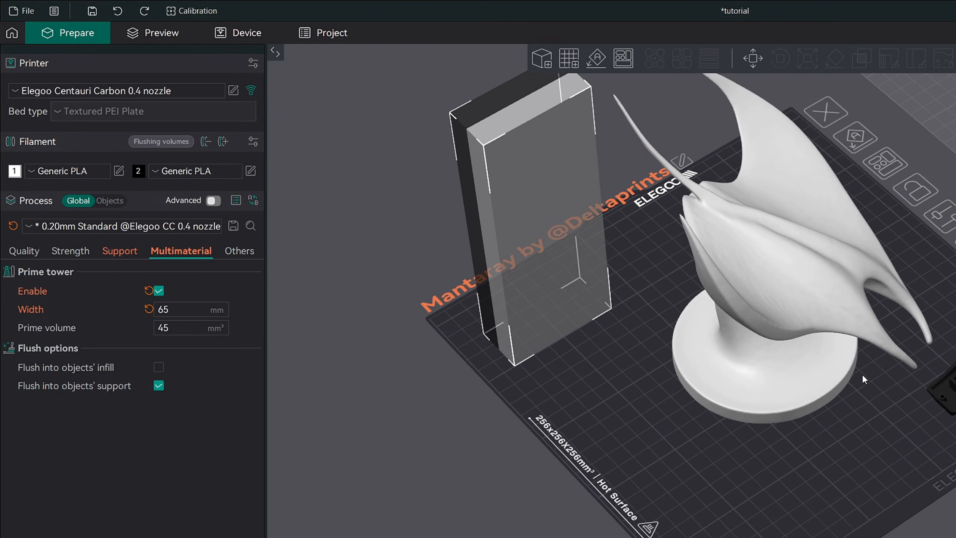
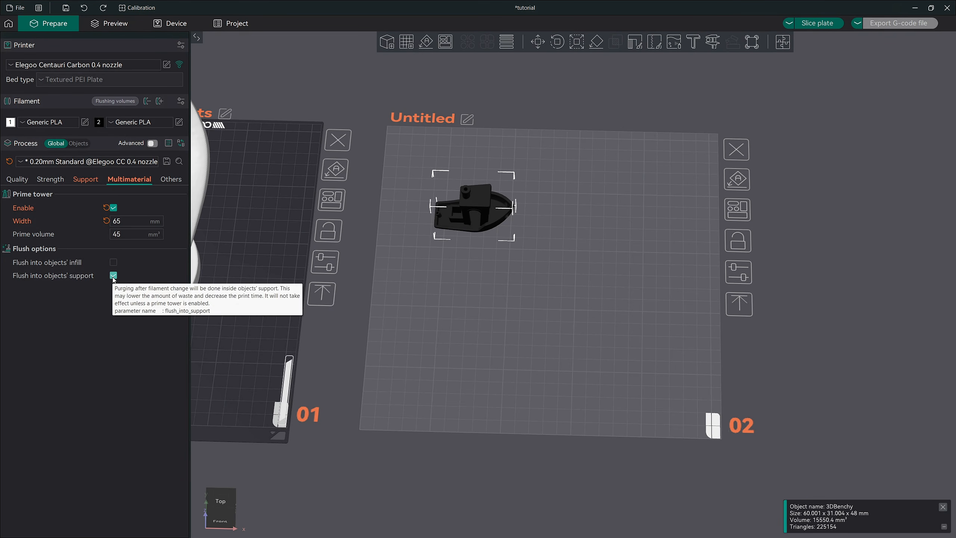
Turn off flushing into objects' support in the global process settings
left_click(114, 277)
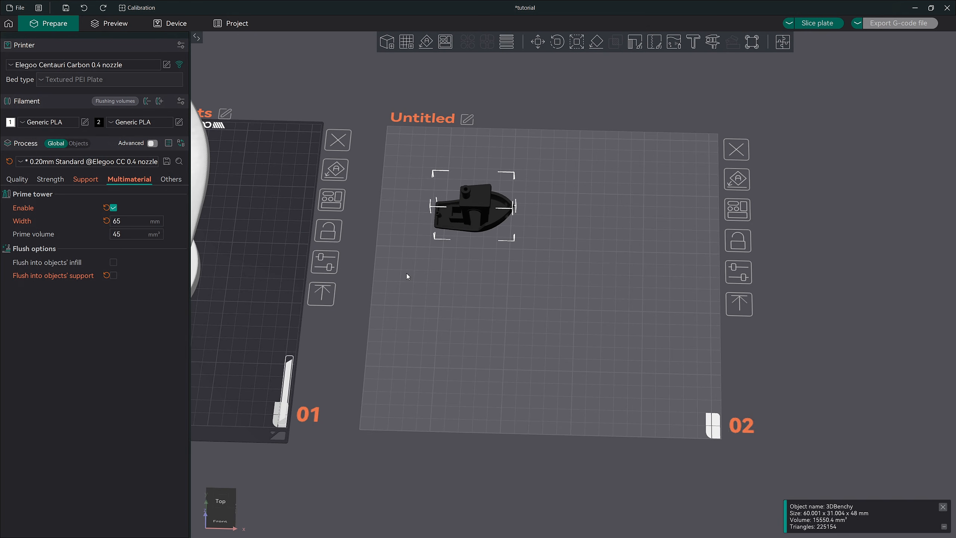
Paste two copies of the boat on plate 2, placing one beside the original and one in front of it
left_click(476, 205)
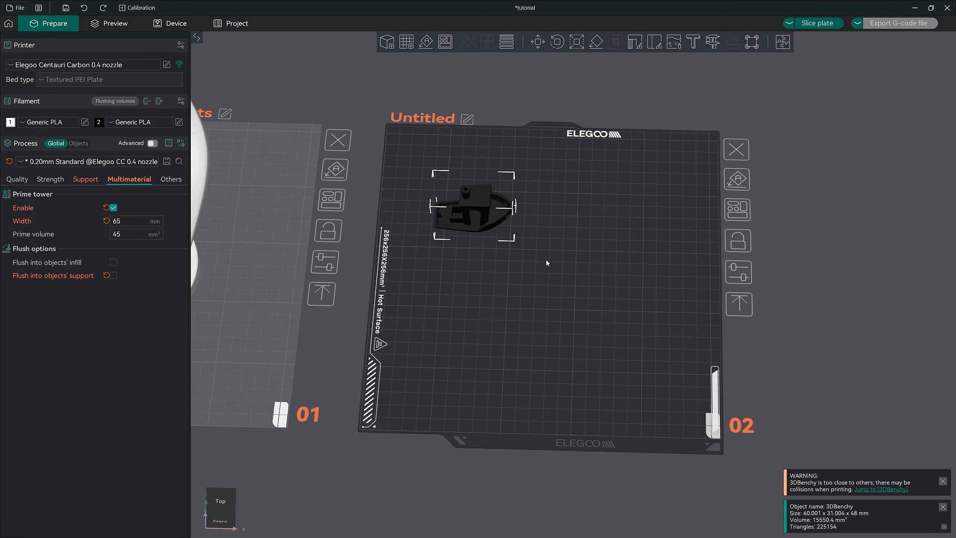
key("ctrl+v")
left_click_drag(479, 211, 569, 211)
key("ctrl+v")
left_click_drag(458, 208, 458, 262)
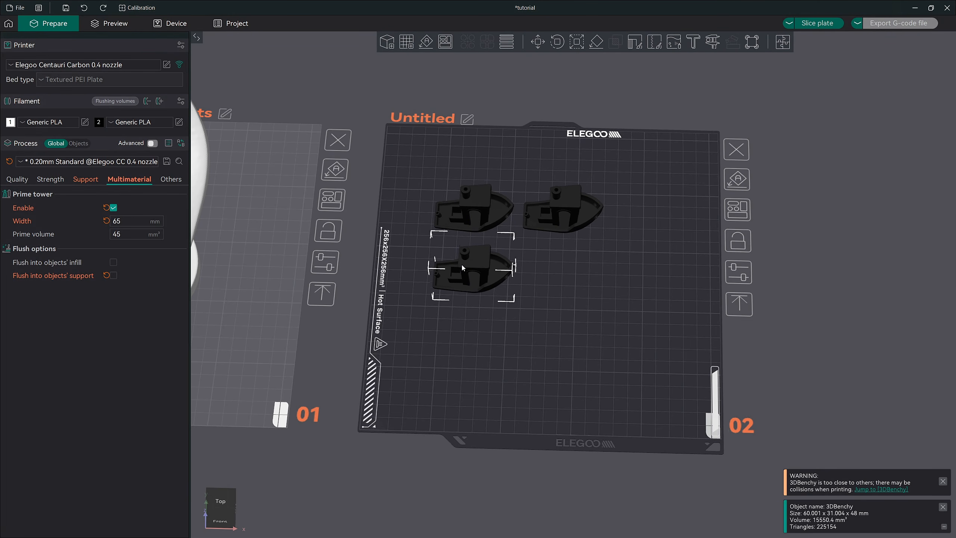
left_click(547, 272)
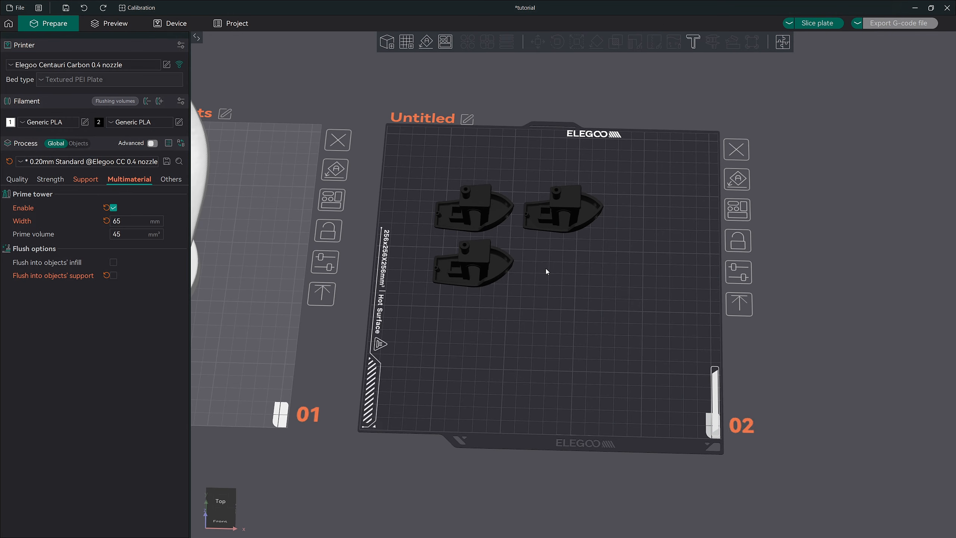
In the per-object settings of plate 2's first listed boat, enable flushing into its infill, the object itself and its supports
left_click(81, 144)
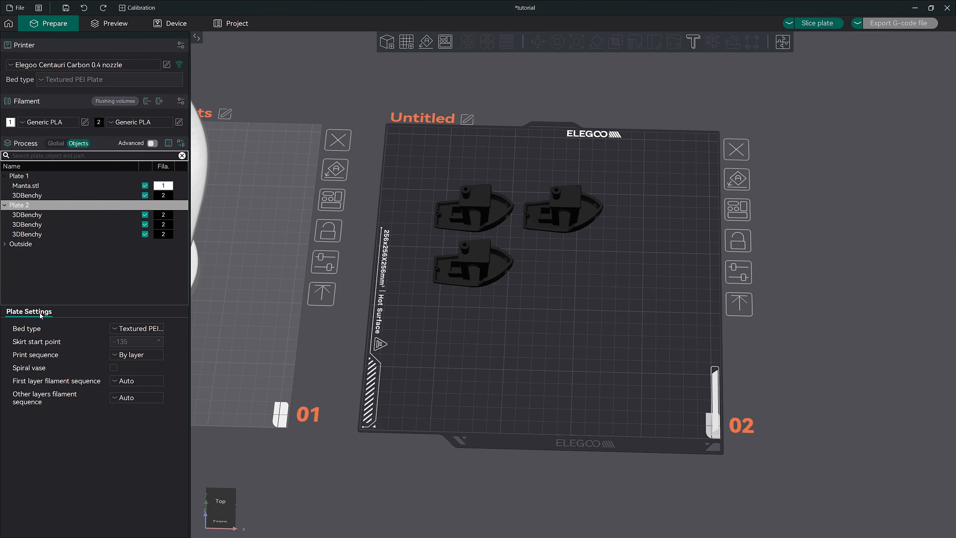
left_click(35, 216)
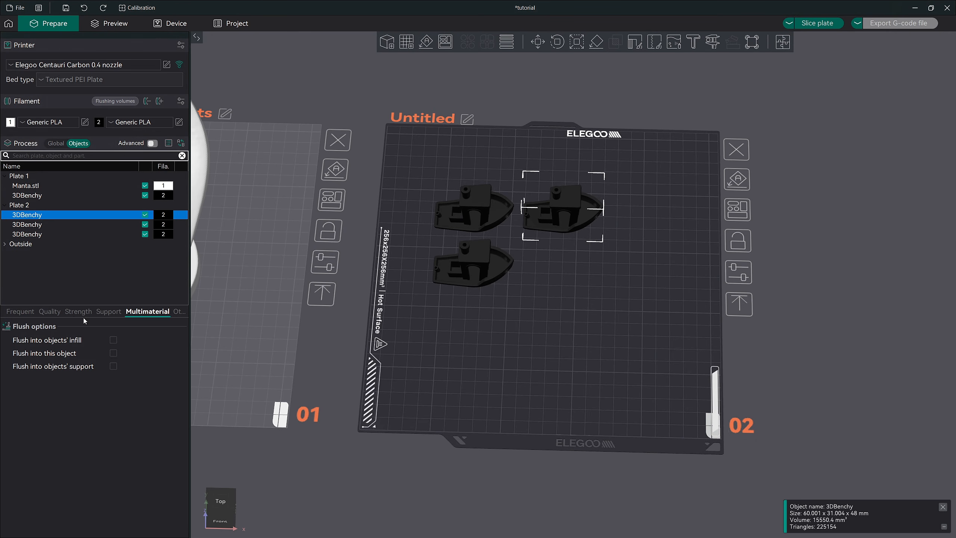
left_click(136, 316)
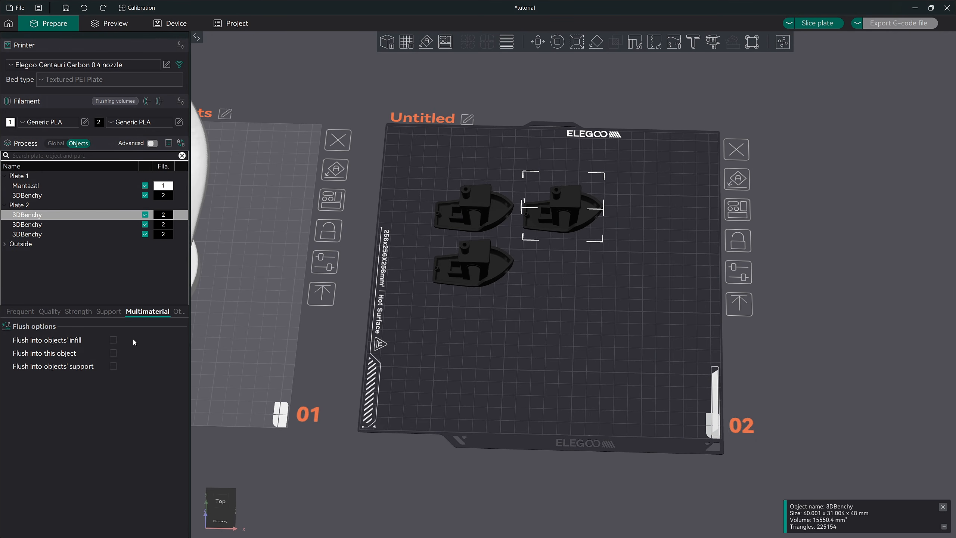
left_click(113, 340)
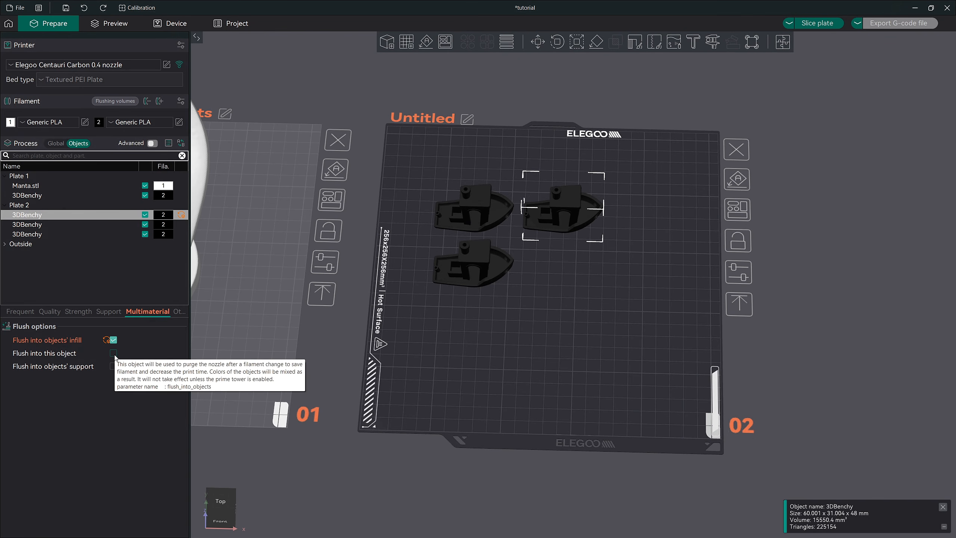
left_click(113, 353)
left_click(114, 366)
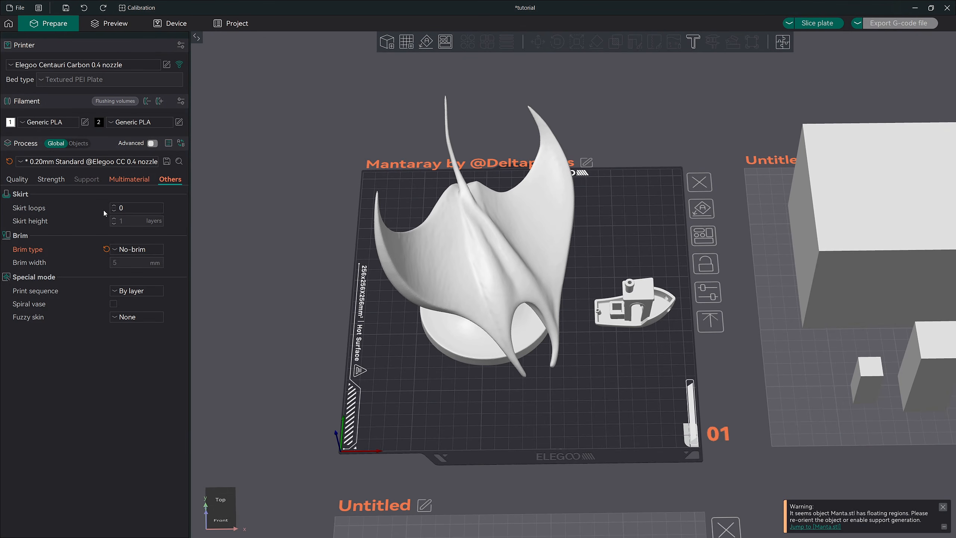
Slice plate 1 with 3 skirt loops, inspect the skirt around the manta ray and boat, and reset the skirt loops to default
left_click(114, 207)
left_click(817, 23)
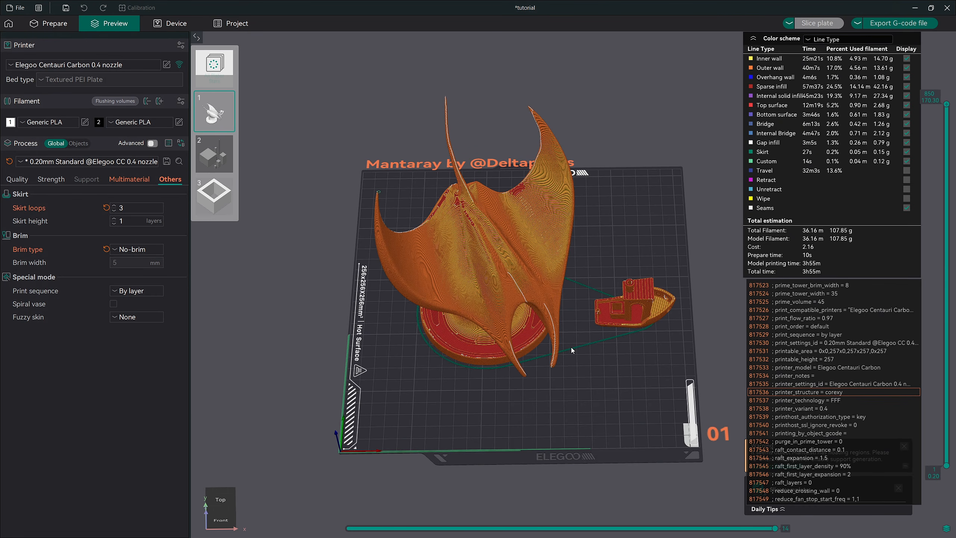
scroll(567, 360, "up", 6)
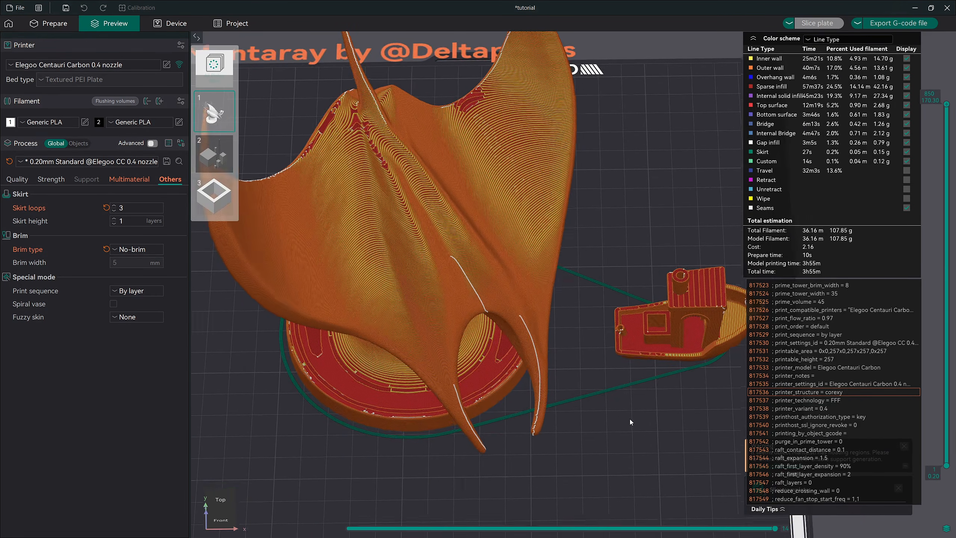
scroll(624, 312, "up", 8)
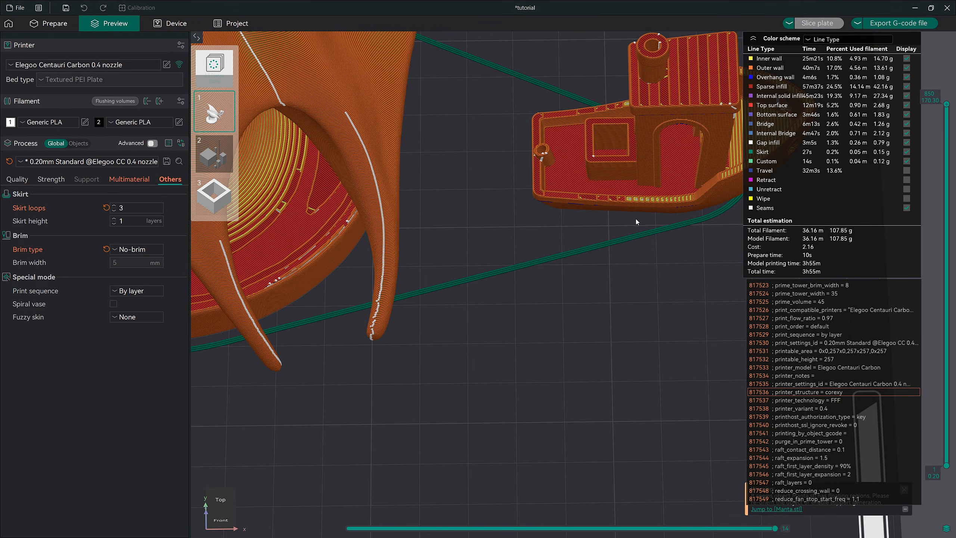
scroll(340, 322, "down", 8)
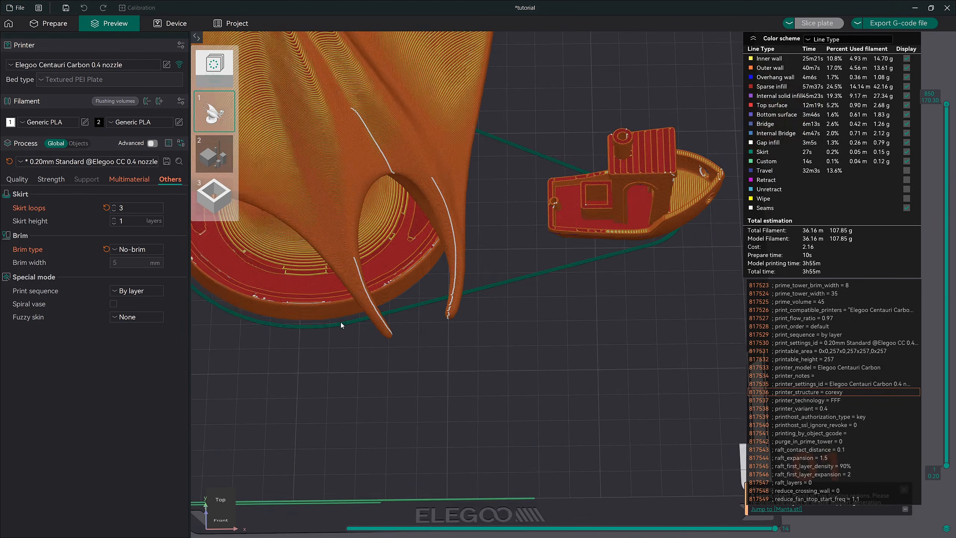
left_click_drag(487, 272, 548, 444)
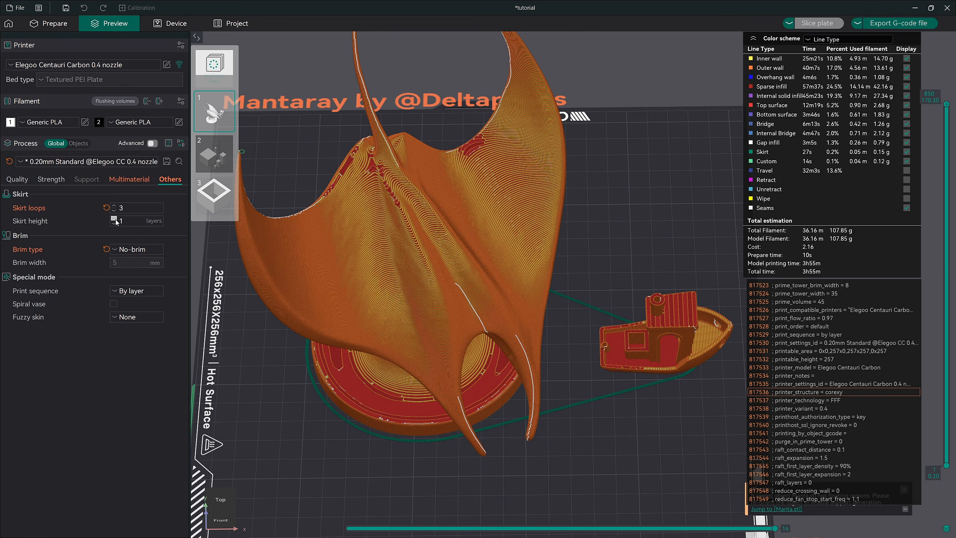
left_click(132, 223)
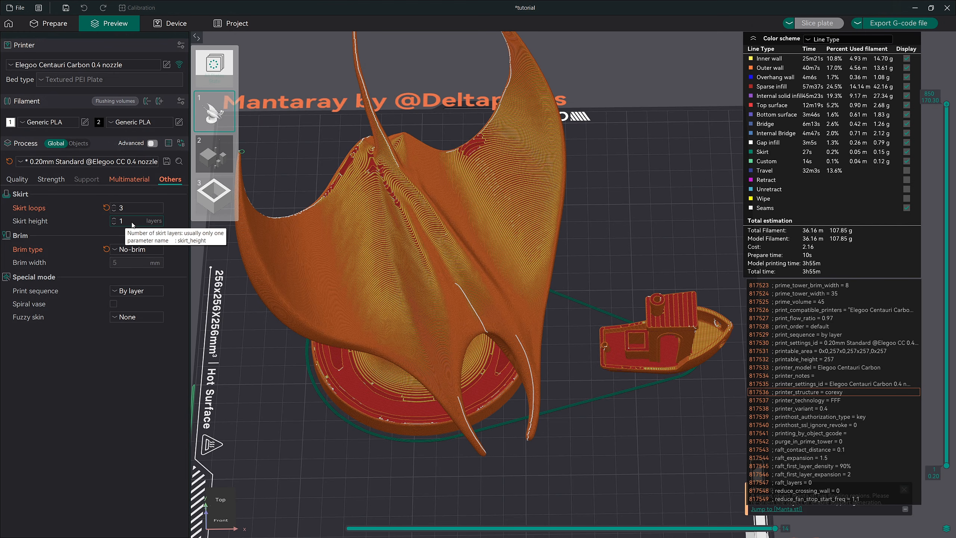
left_click(106, 207)
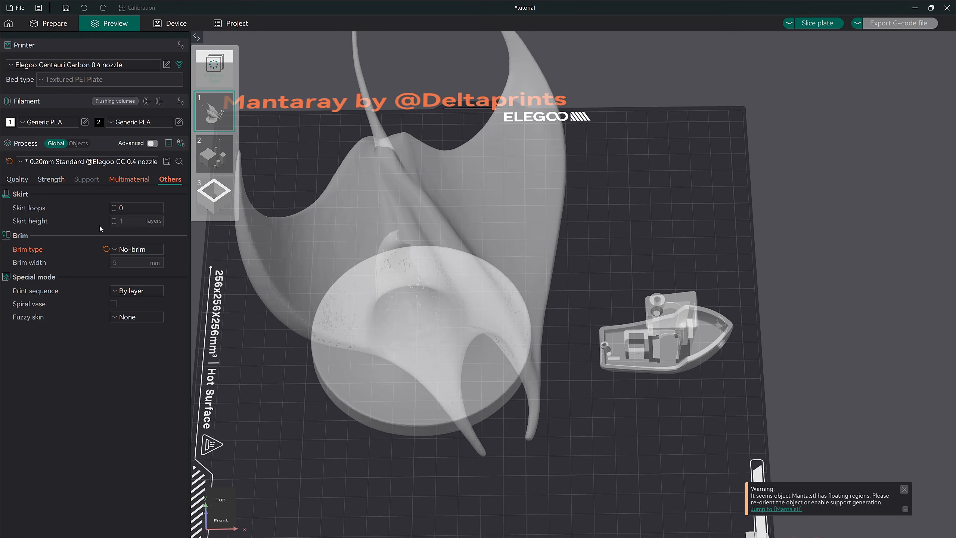
Set the brim type to Outer brim only and slice plate 1 to inspect the brim around the manta ray's base and the boat
left_click(158, 250)
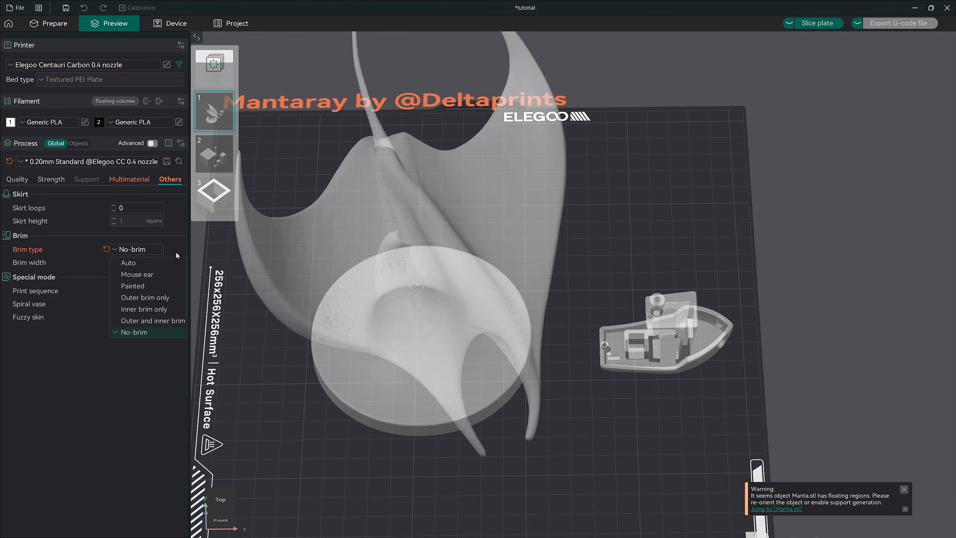
left_click(141, 297)
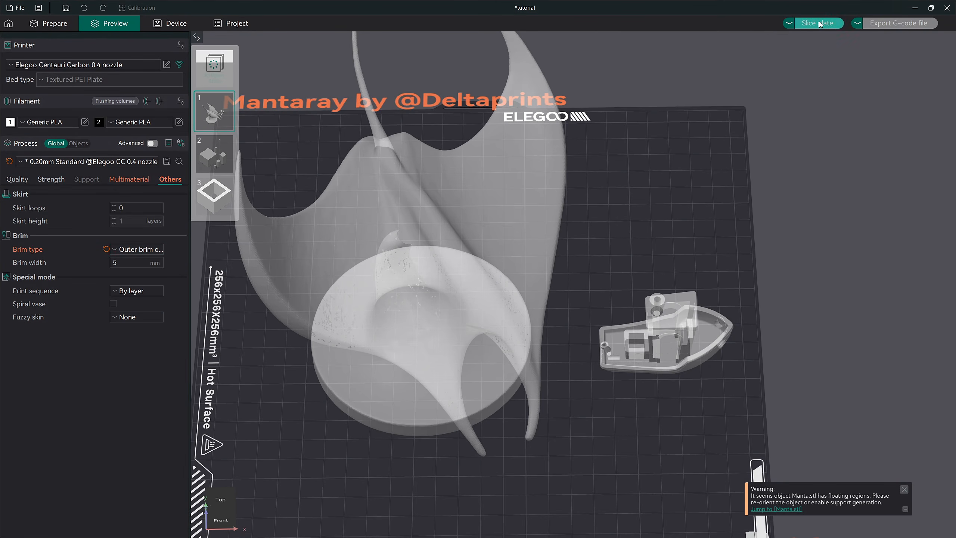
left_click(828, 24)
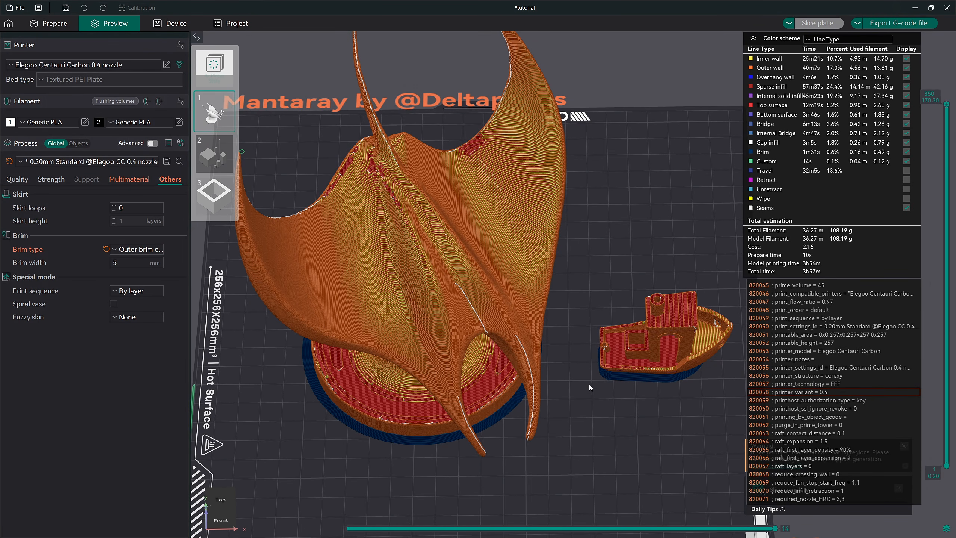
scroll(658, 354, "up", 10)
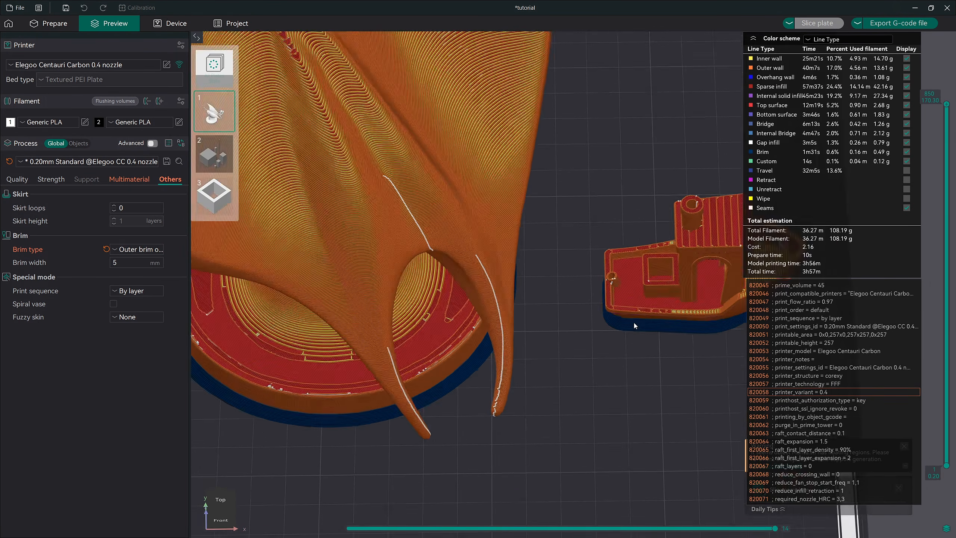
left_click_drag(634, 323, 383, 337)
left_click_drag(232, 403, 525, 404)
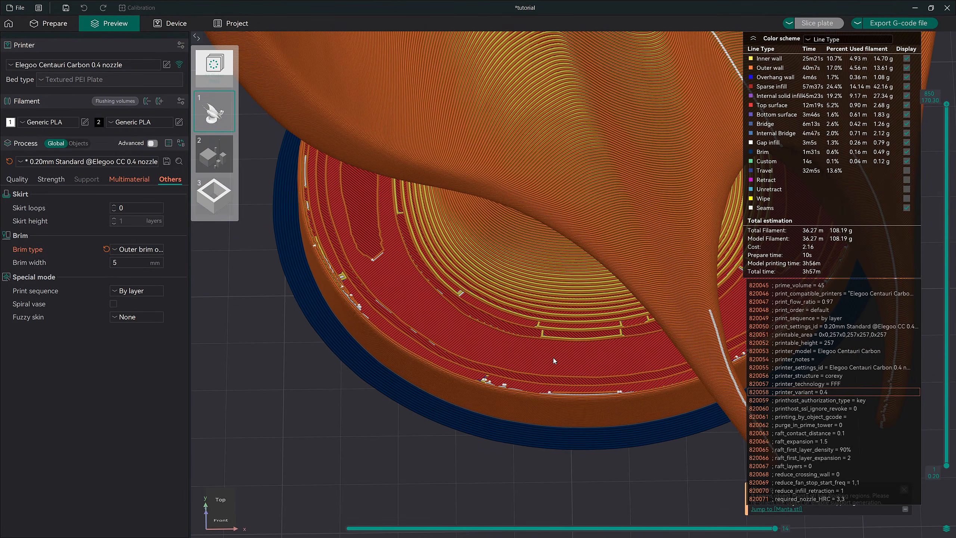
left_click_drag(553, 358, 574, 336)
scroll(573, 339, "down", 5)
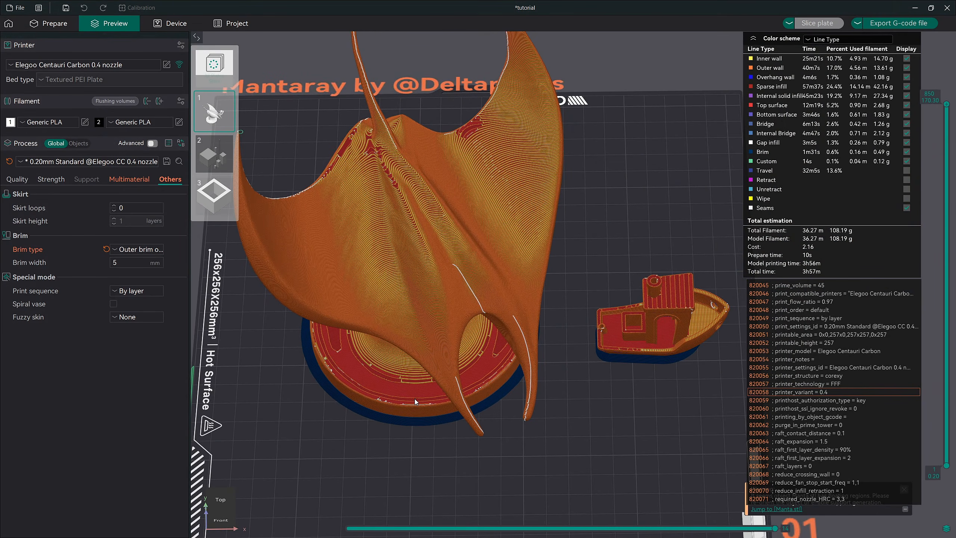
scroll(415, 399, "down", 2)
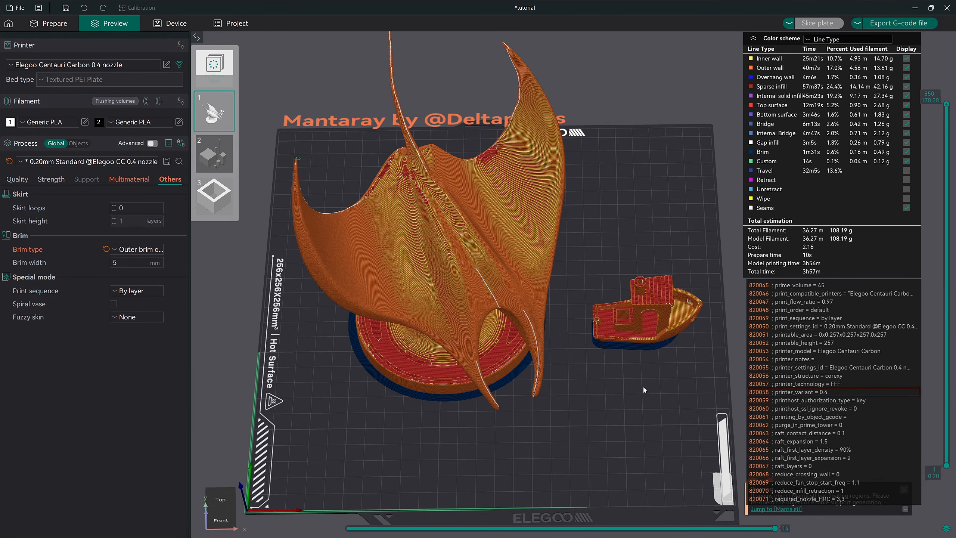
Set the brim type to Auto and re-slice plate 1 to check which models receive a brim
left_click(157, 251)
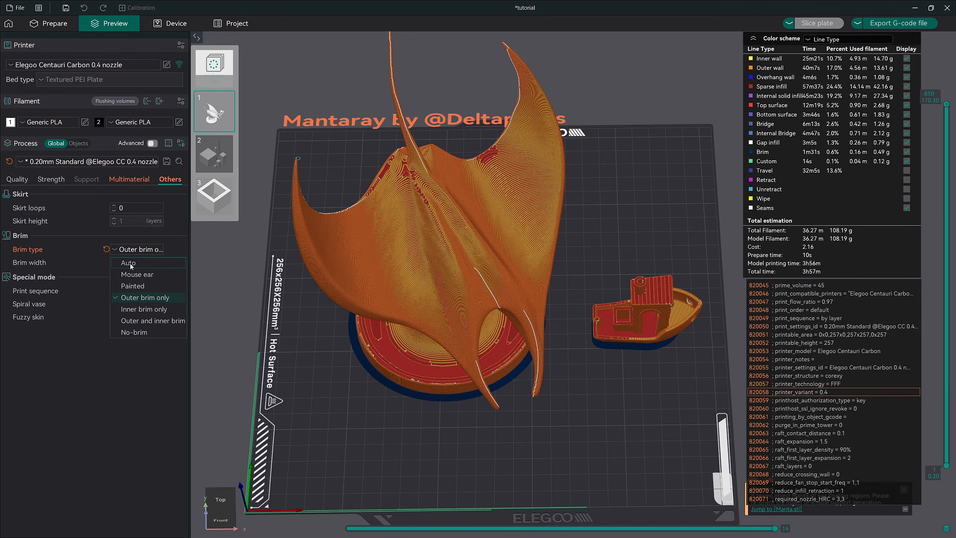
left_click(178, 264)
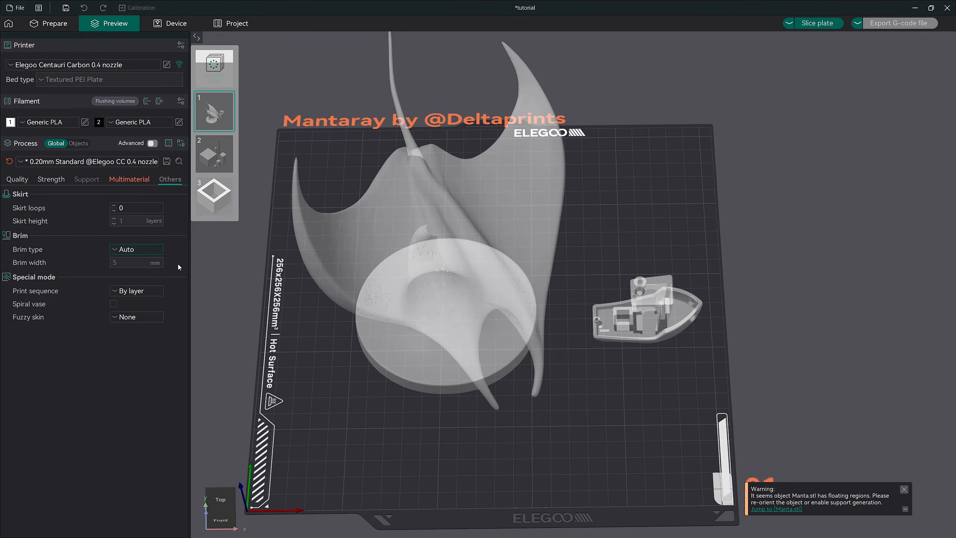
left_click(812, 24)
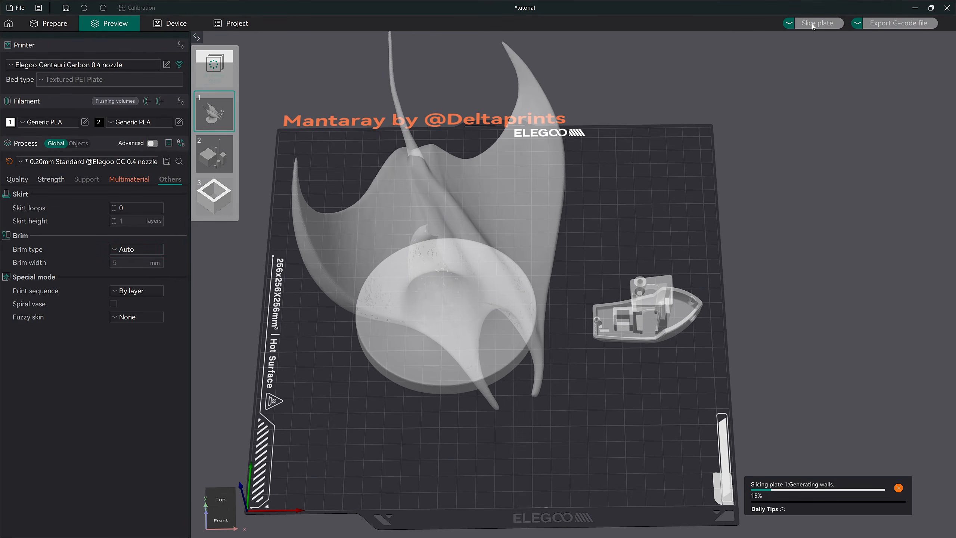
scroll(622, 359, "up", 5)
left_click_drag(572, 348, 567, 323)
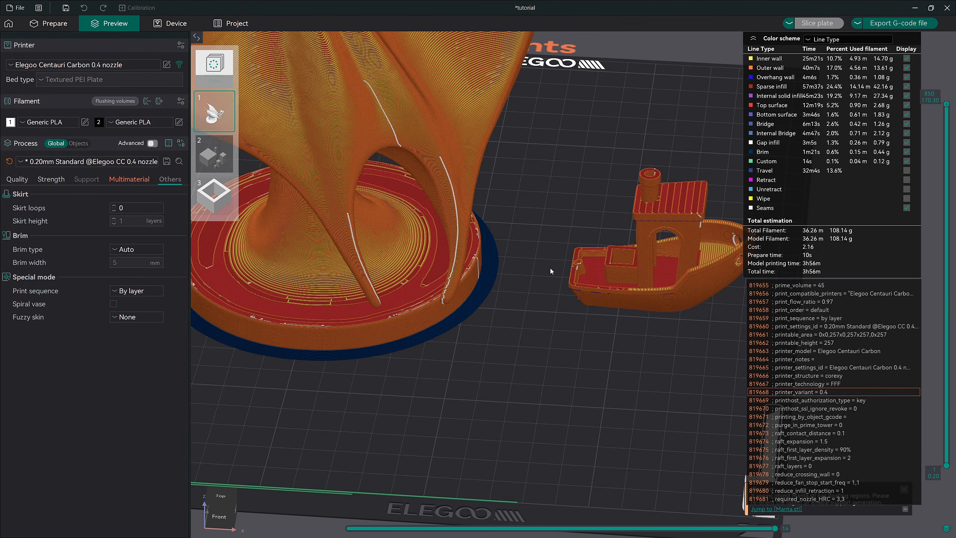
scroll(550, 267, "down", 4)
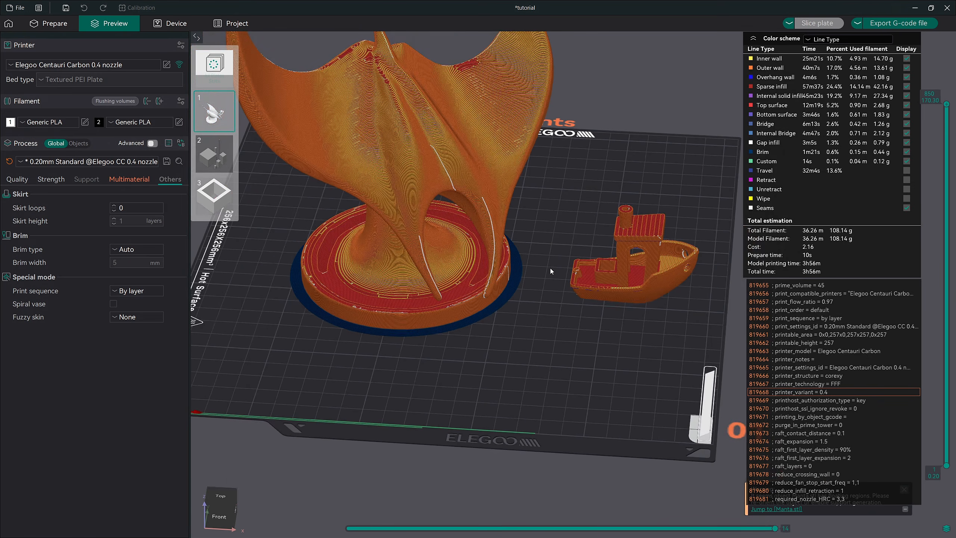
right_click_drag(549, 268, 549, 372)
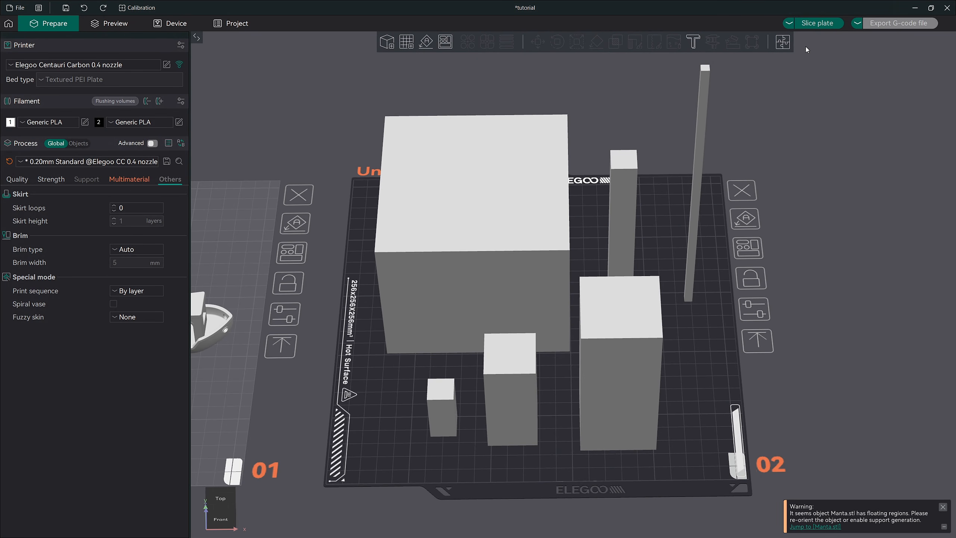
Slice plate 2 and examine from several angles which of its blocks and towers receive an automatic brim
left_click(816, 24)
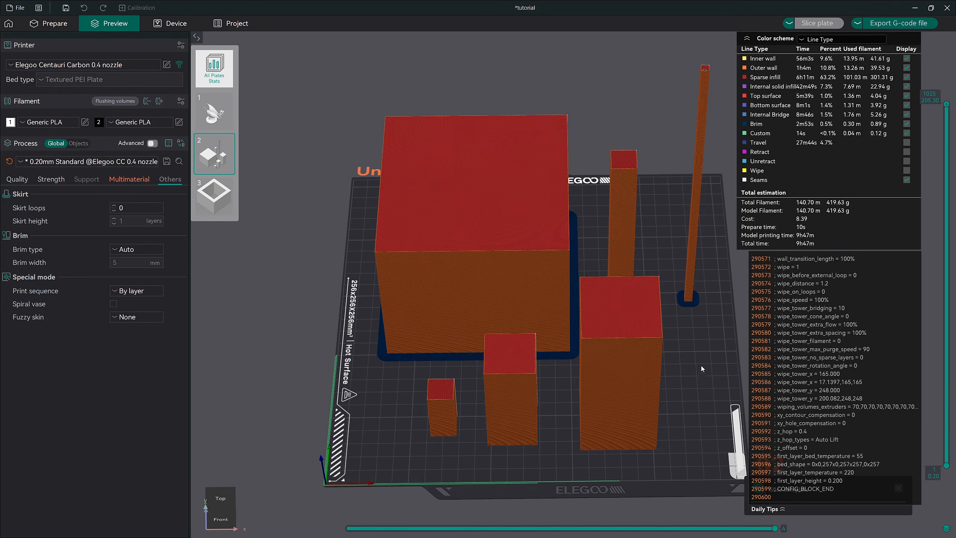
left_click_drag(701, 366, 669, 381)
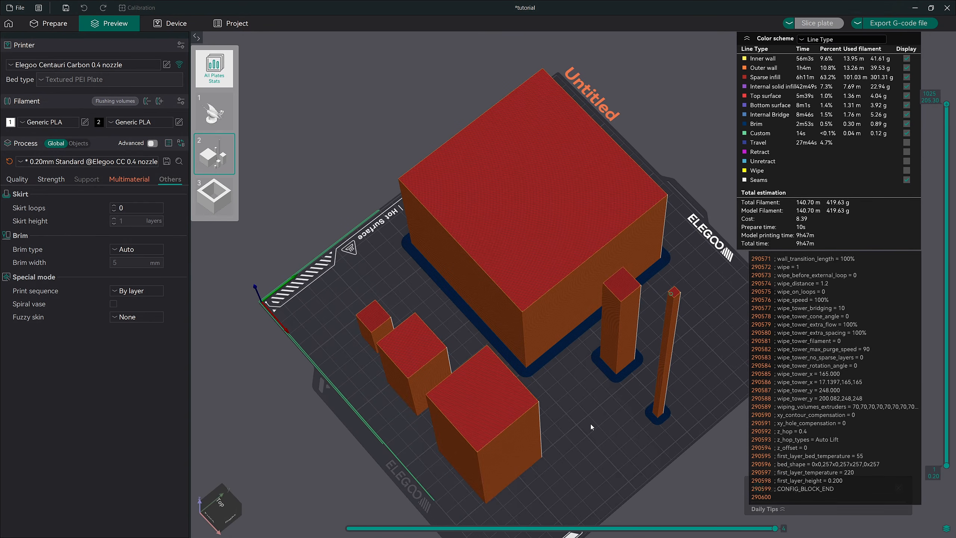
left_click_drag(590, 424, 620, 418)
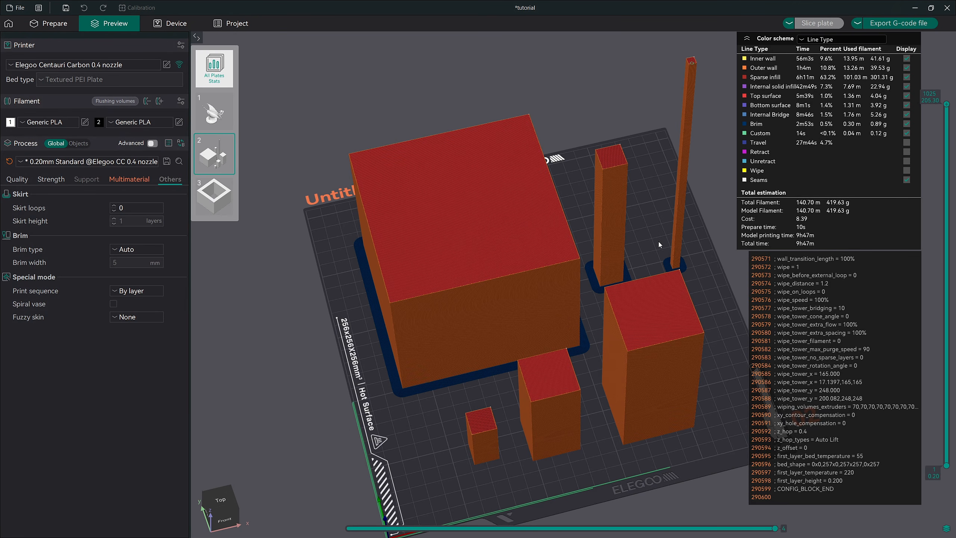
left_click_drag(703, 287, 672, 274)
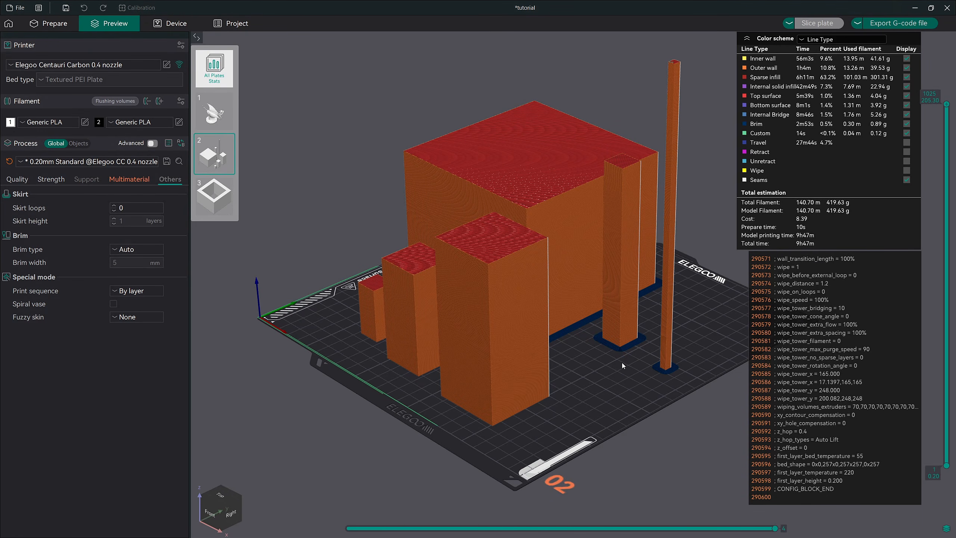
Set the brim type to Mouse ear and re-slice plate 2 to inspect the brim at the blocks' corners
key("ctrl+1")
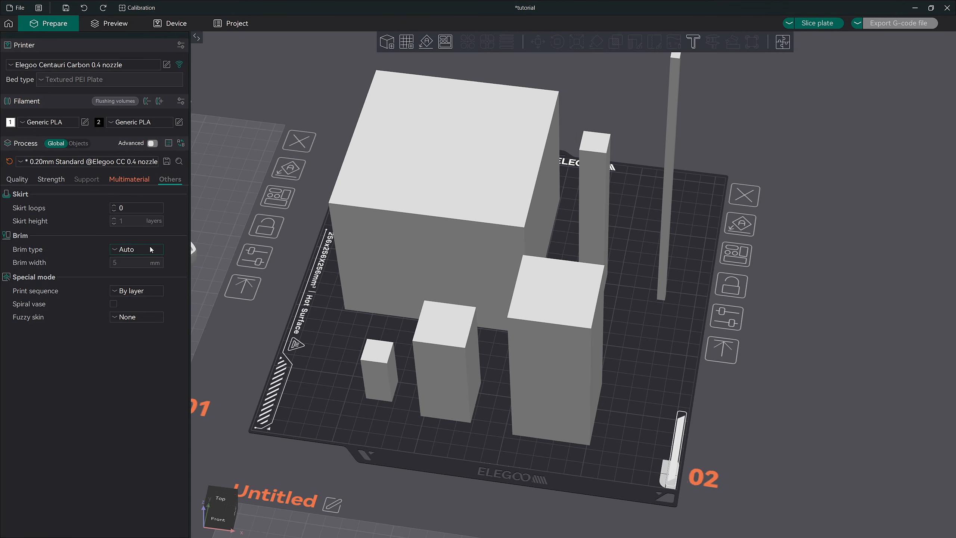
left_click(154, 249)
left_click(160, 276)
left_click(821, 25)
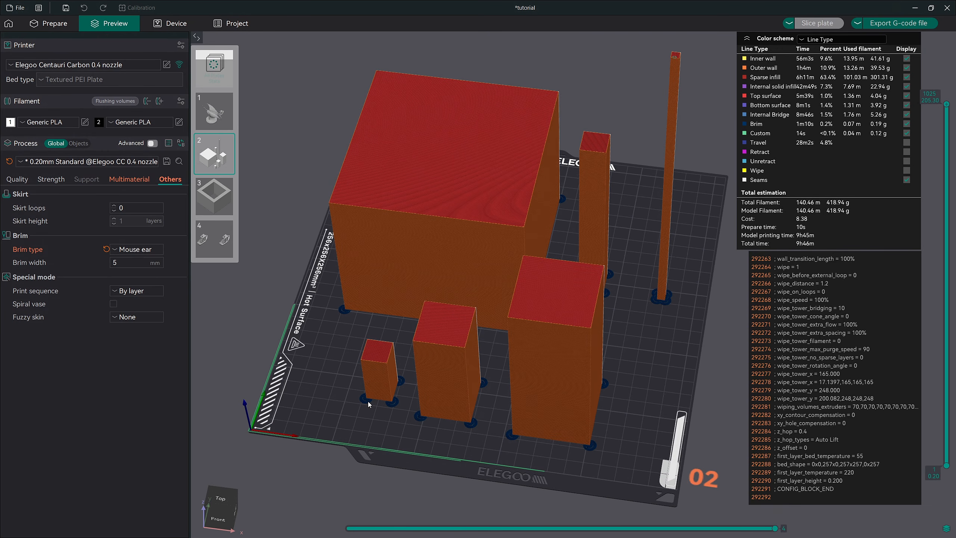
left_click_drag(397, 422, 385, 424)
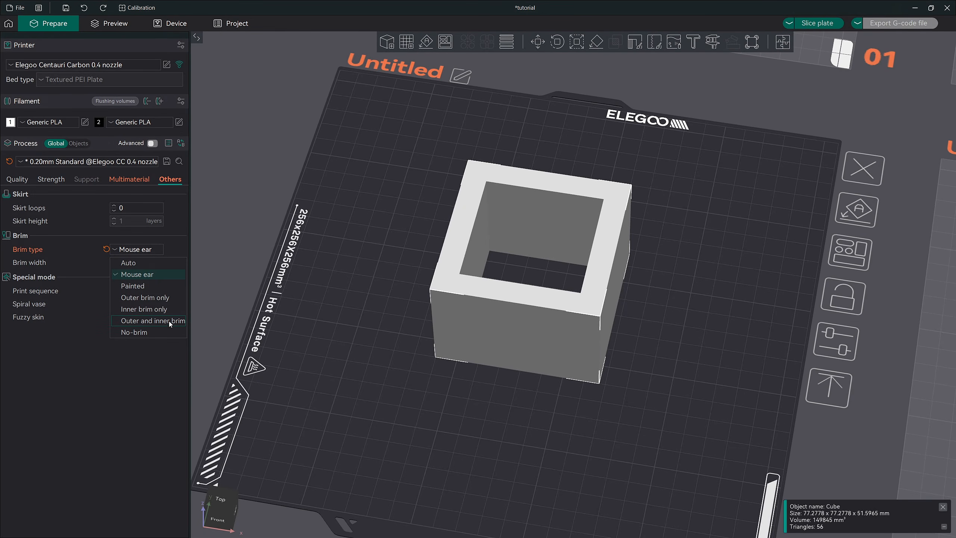
Slice plate 3's hollow cube with the brim type set to Outer brim only and again with Inner brim only
left_click(170, 298)
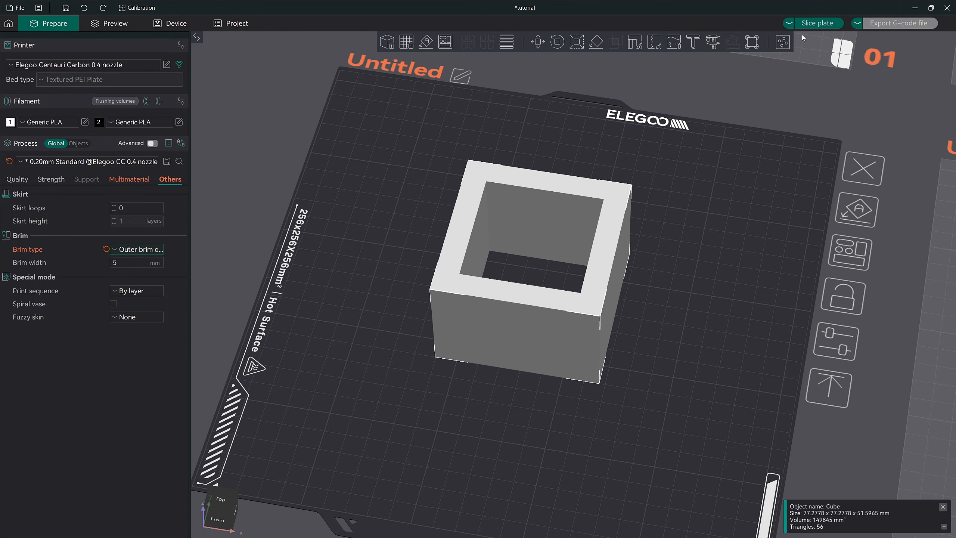
left_click(808, 26)
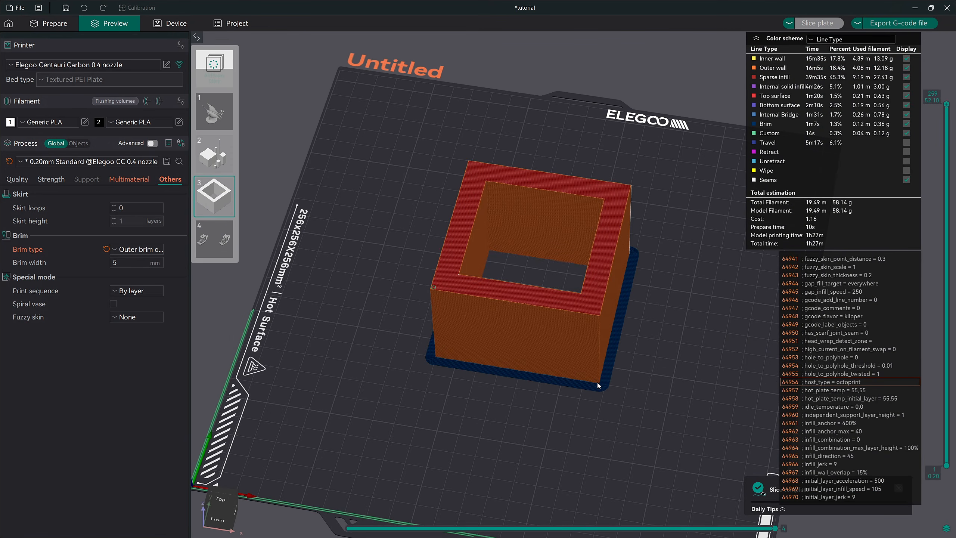
left_click(142, 250)
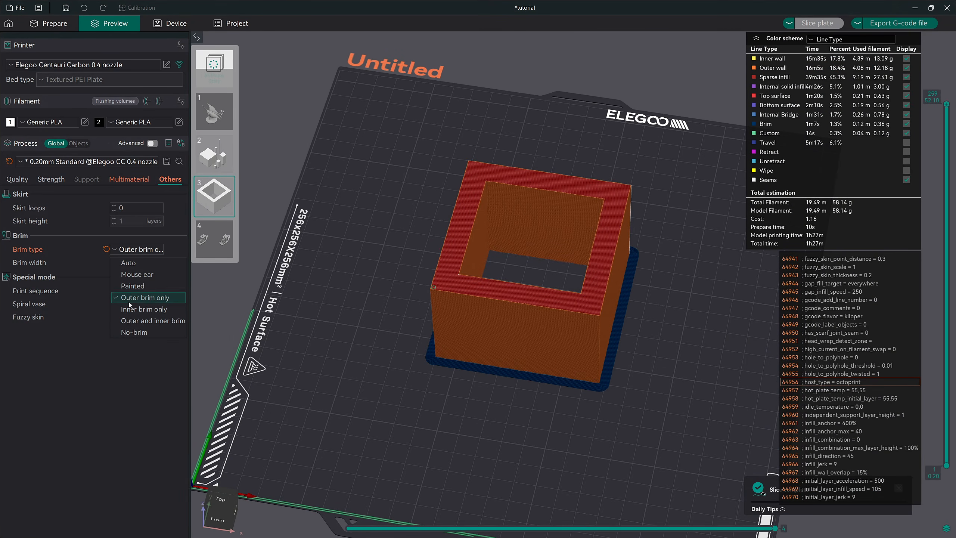
left_click(130, 300)
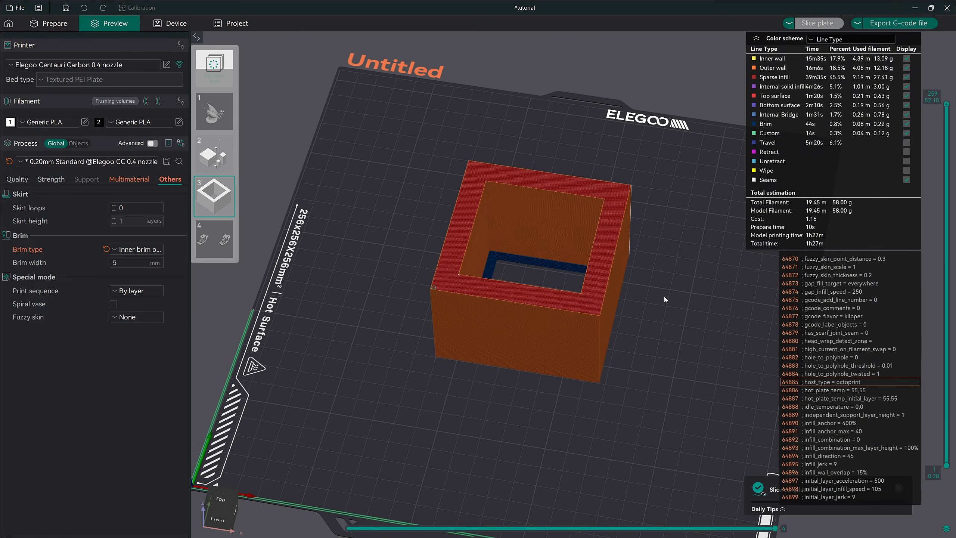
Set the brim type to Outer and inner brim and re-slice the hollow cube on plate 3
left_click(141, 249)
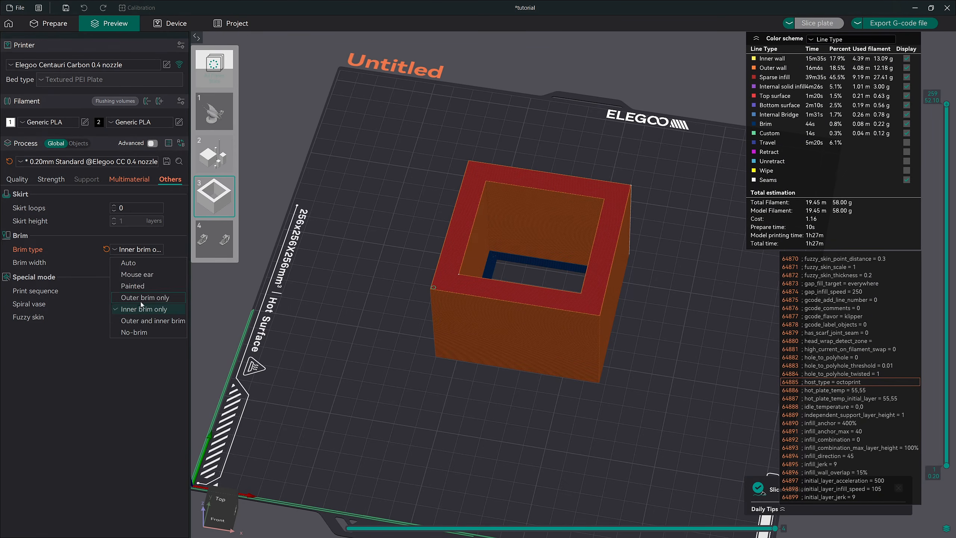
left_click(142, 321)
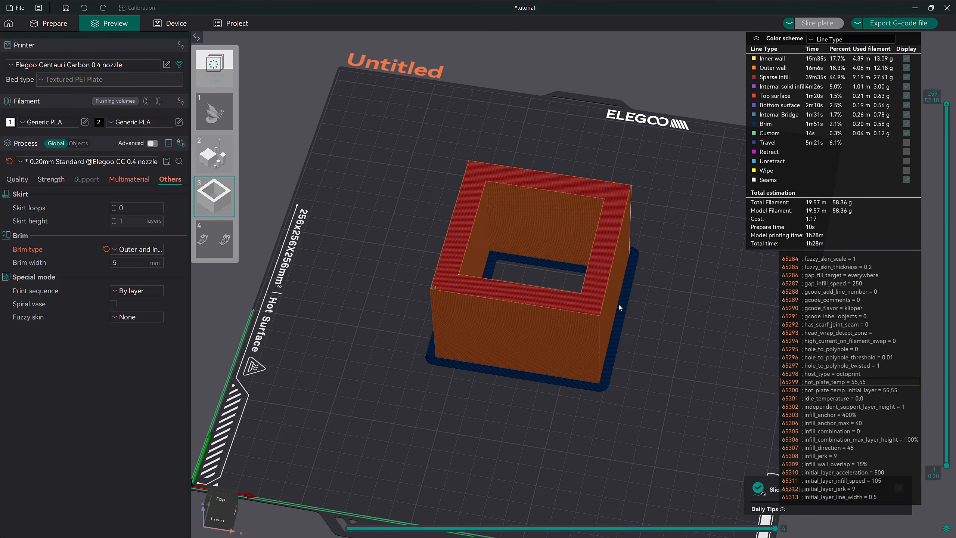
left_click(127, 250)
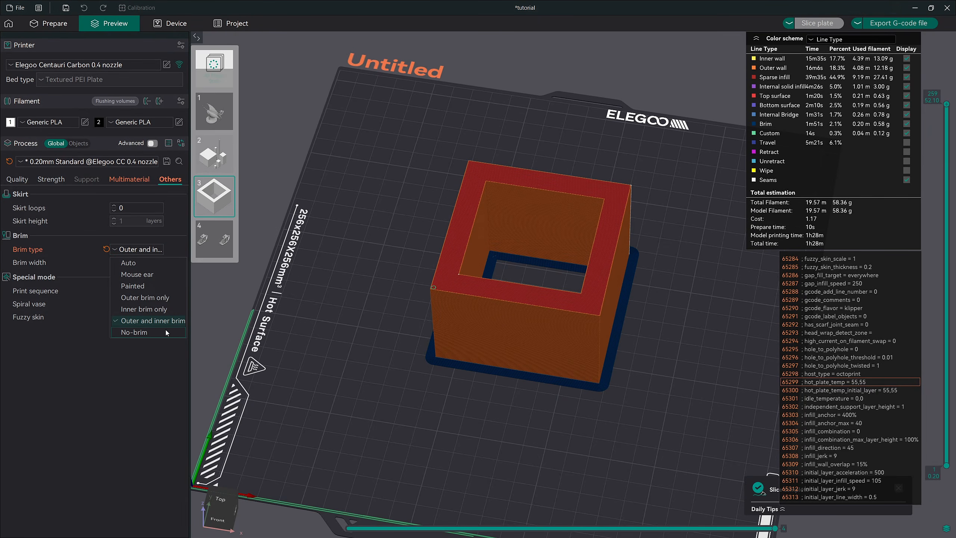
left_click(41, 344)
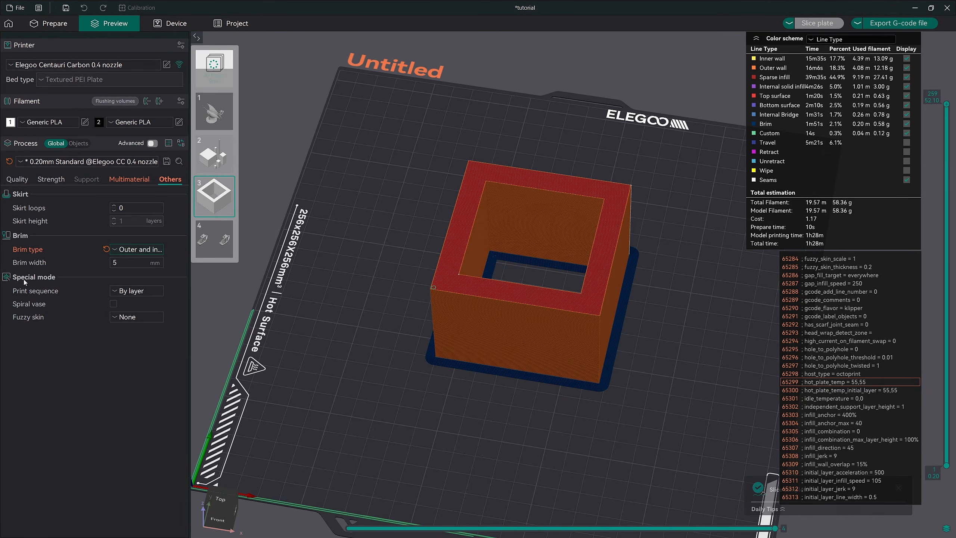
Activate plate 4 with the two boats and set the print sequence to By object
left_click(57, 26)
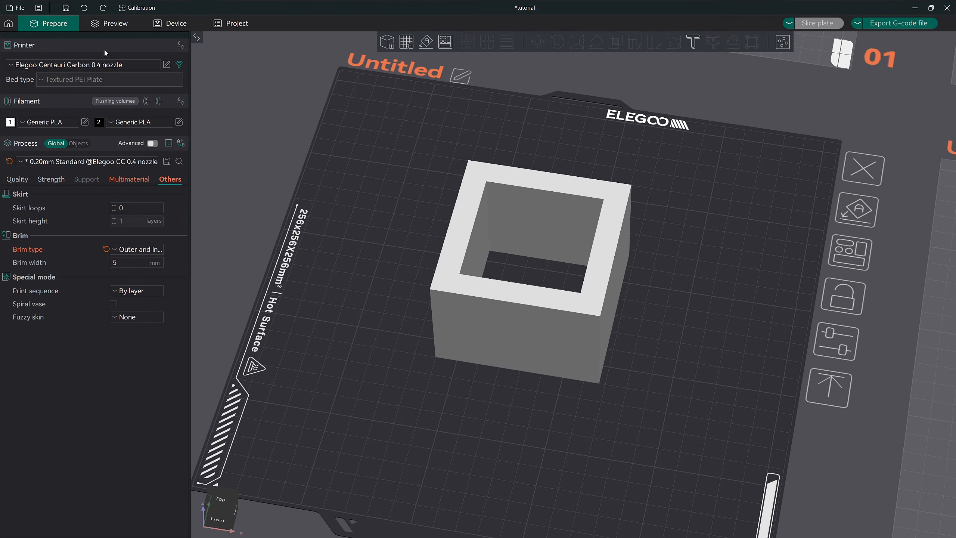
scroll(710, 279, "down", 1)
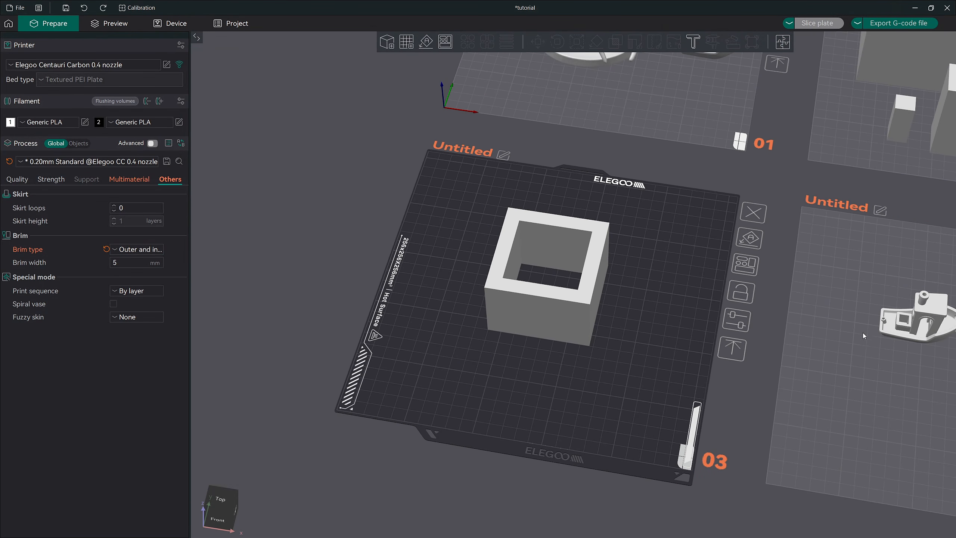
right_click_drag(844, 342, 343, 293)
left_click(579, 333)
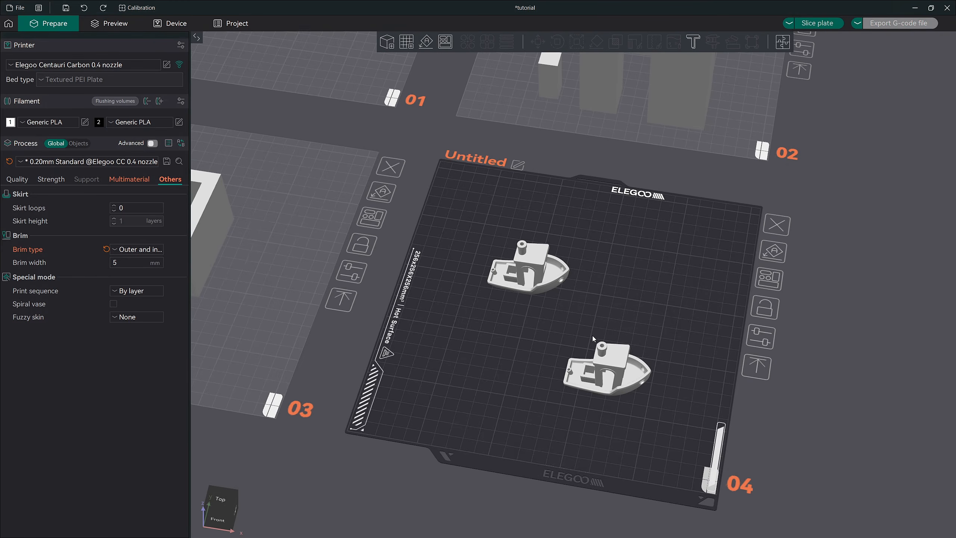
scroll(641, 341, "up", 3)
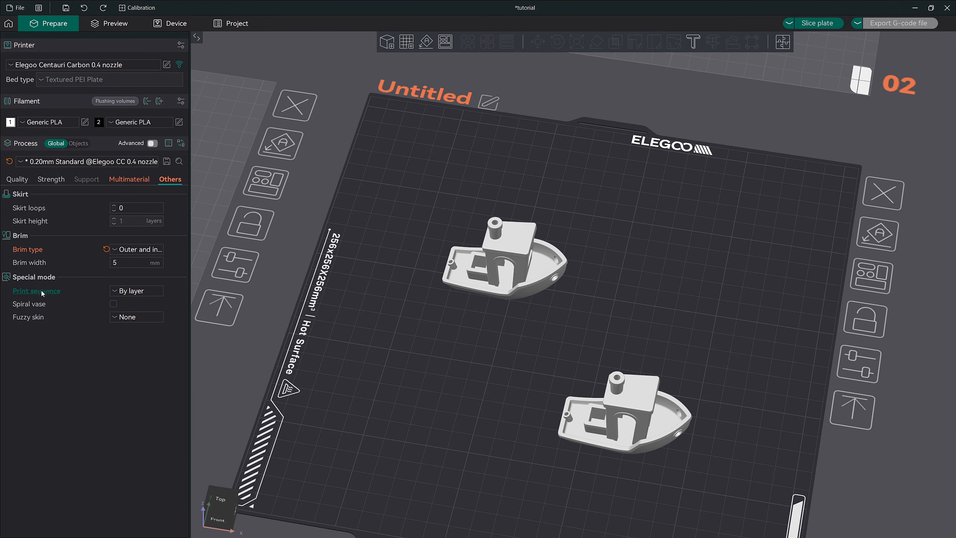
left_click(155, 292)
left_click(156, 317)
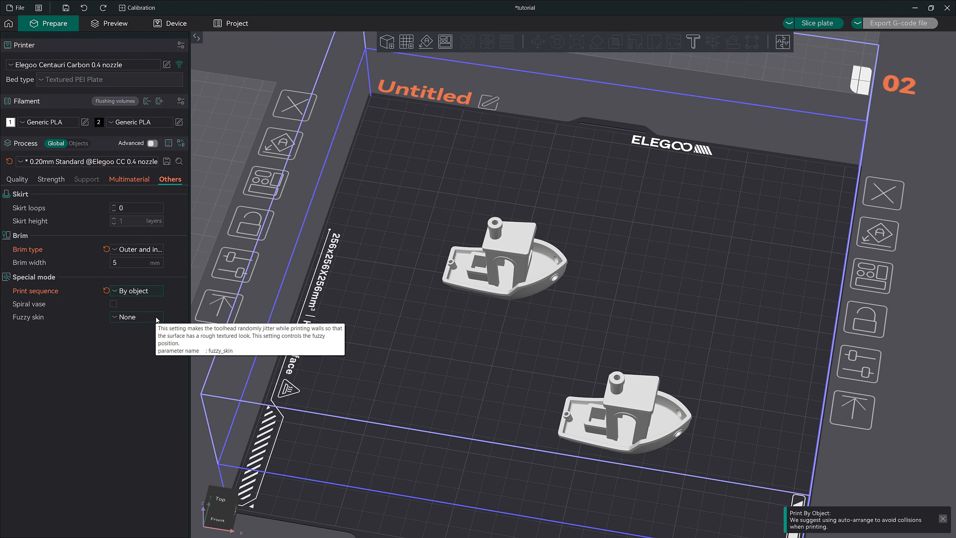
Move the two boats farther apart on plate 4 and scrub through the sliced layers to examine the by-object print order
left_click(496, 259)
left_click_drag(504, 256, 491, 226)
left_click(624, 411)
left_click_drag(625, 410, 662, 388)
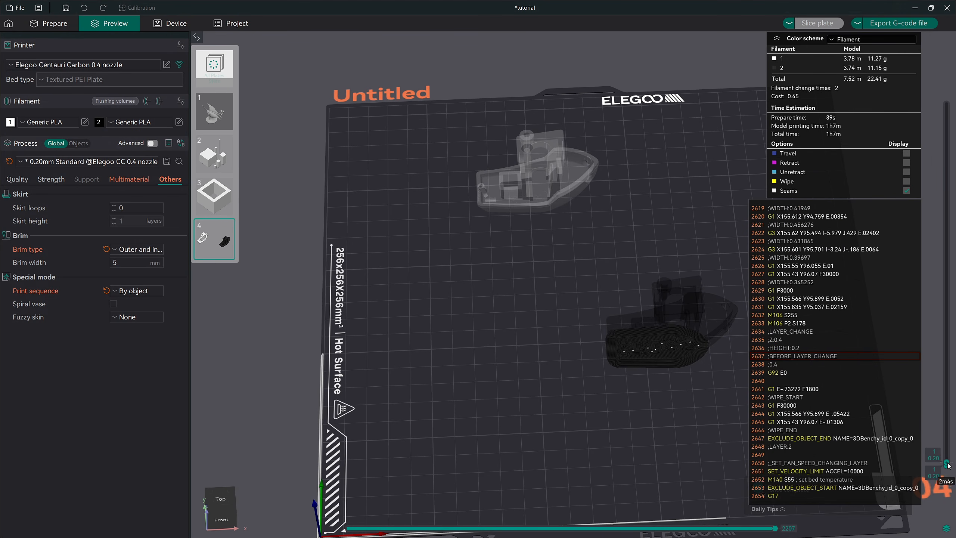
left_click_drag(946, 463, 948, 113)
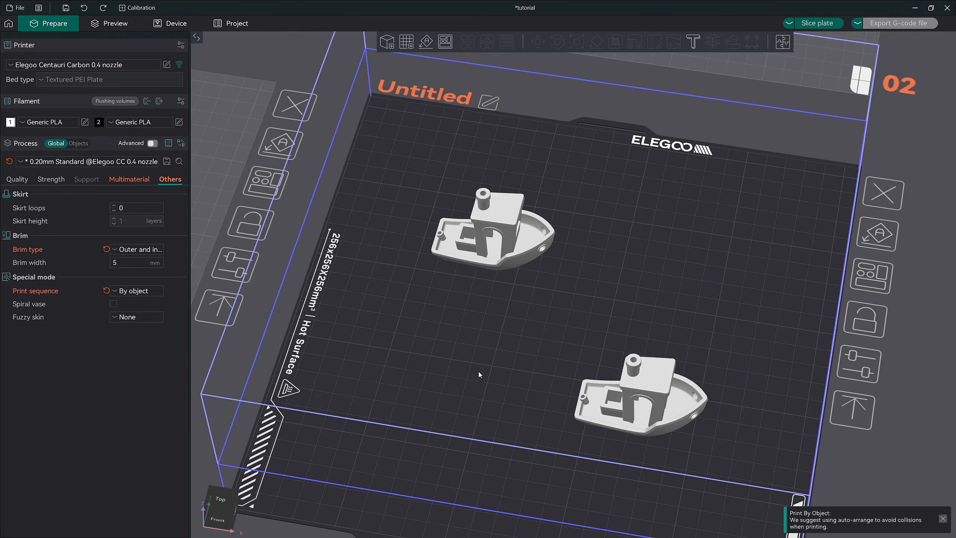
Reposition the rear boat, bring the front boat close enough to show the collision zones, and separate the two boats again
left_click_drag(501, 220, 544, 187)
left_click_drag(505, 335, 513, 327)
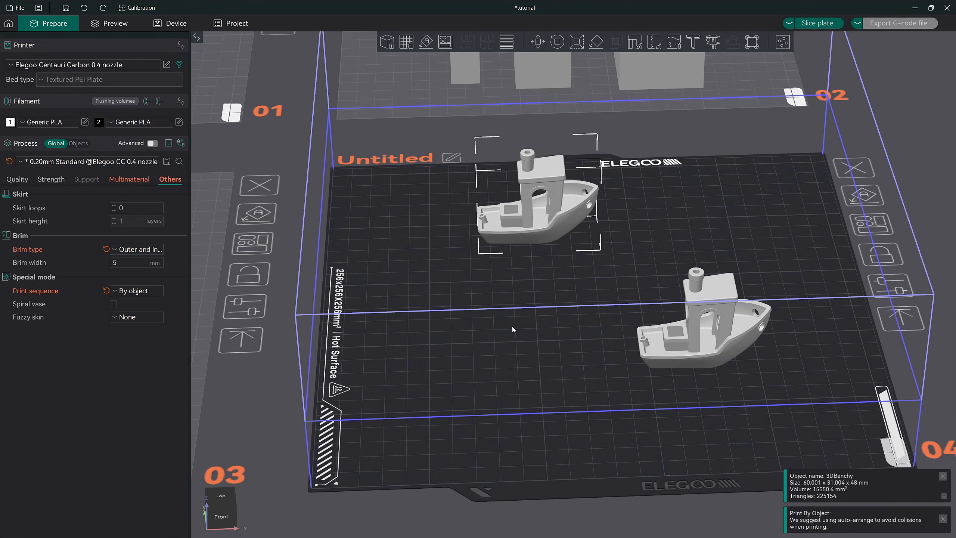
left_click_drag(709, 293, 640, 235)
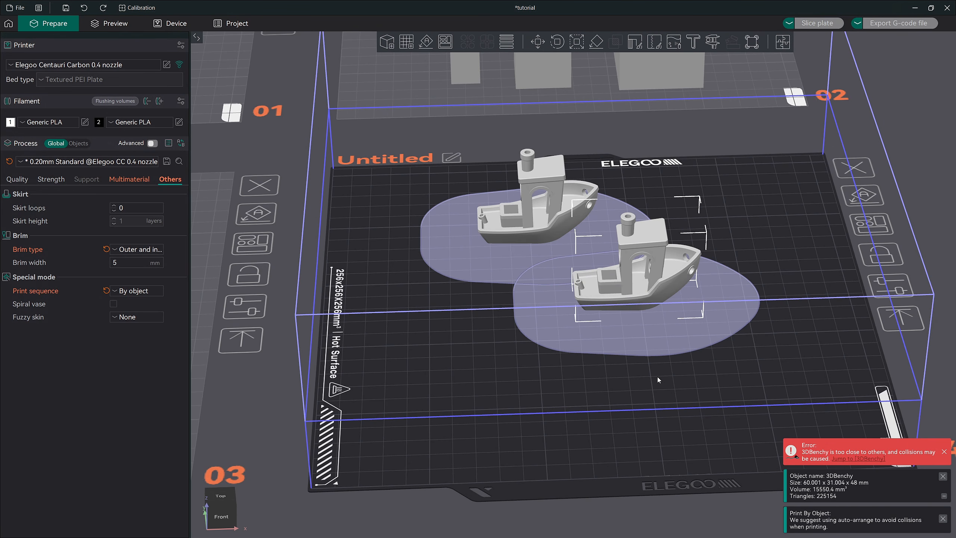
left_click_drag(658, 377, 658, 386)
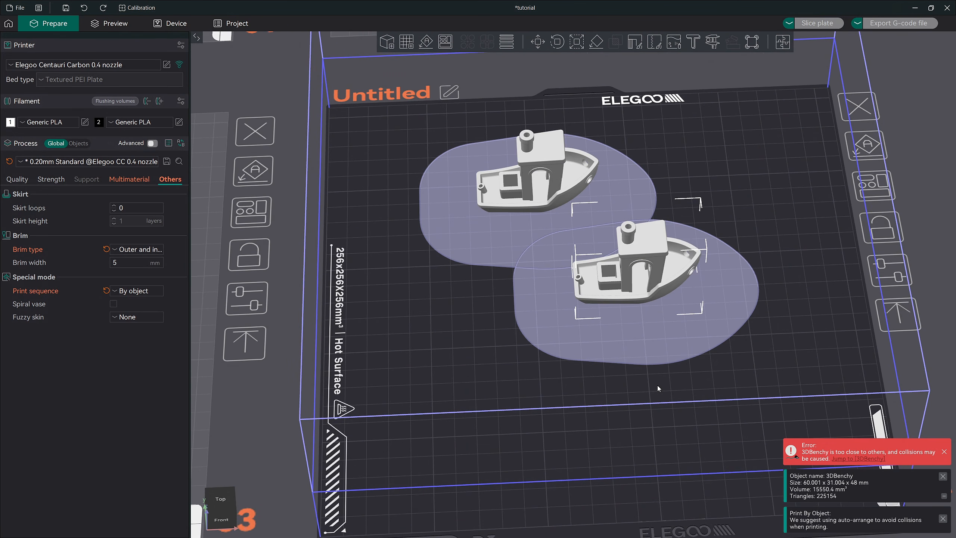
left_click_drag(647, 254, 680, 305)
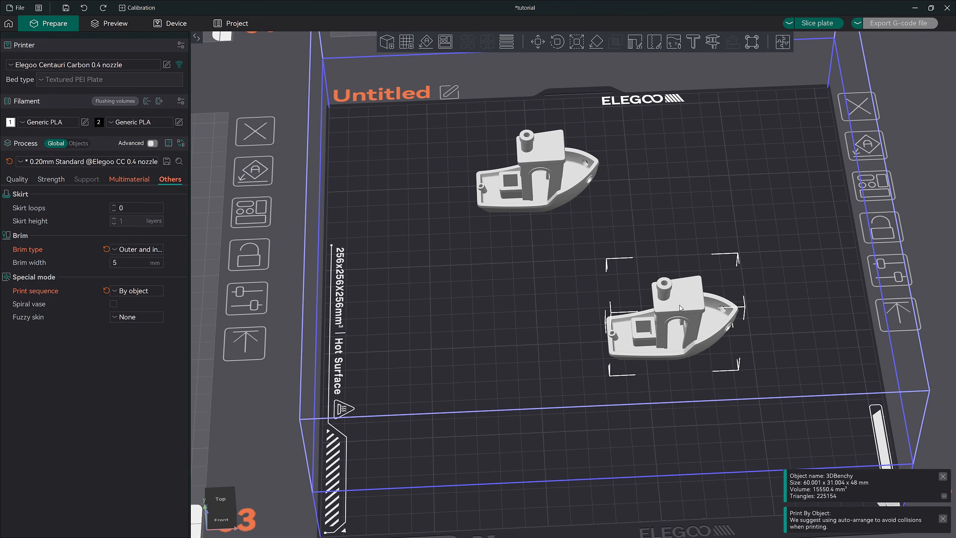
Assign filament 2 to the front boat, keep filament 1 on the rear boat, and slice plate 4
left_click(542, 166)
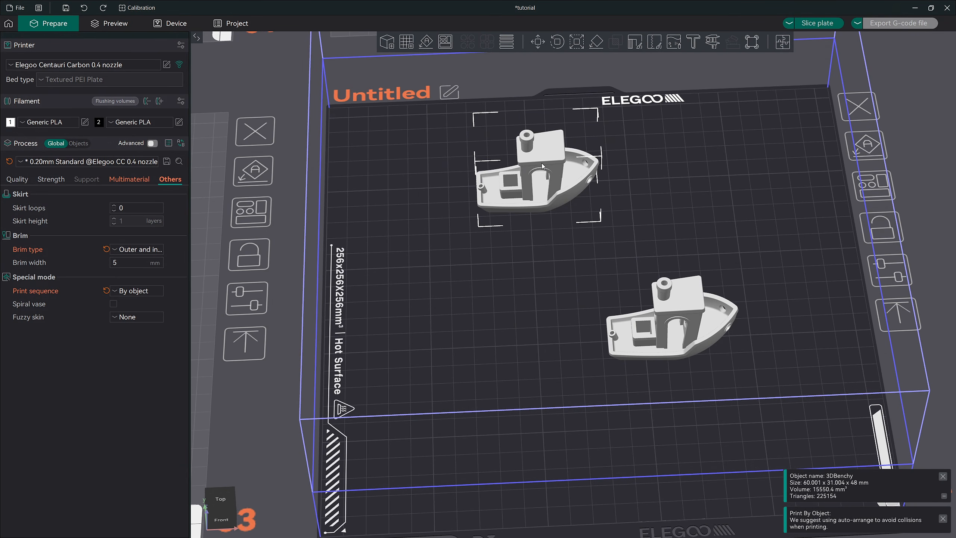
left_click(683, 303)
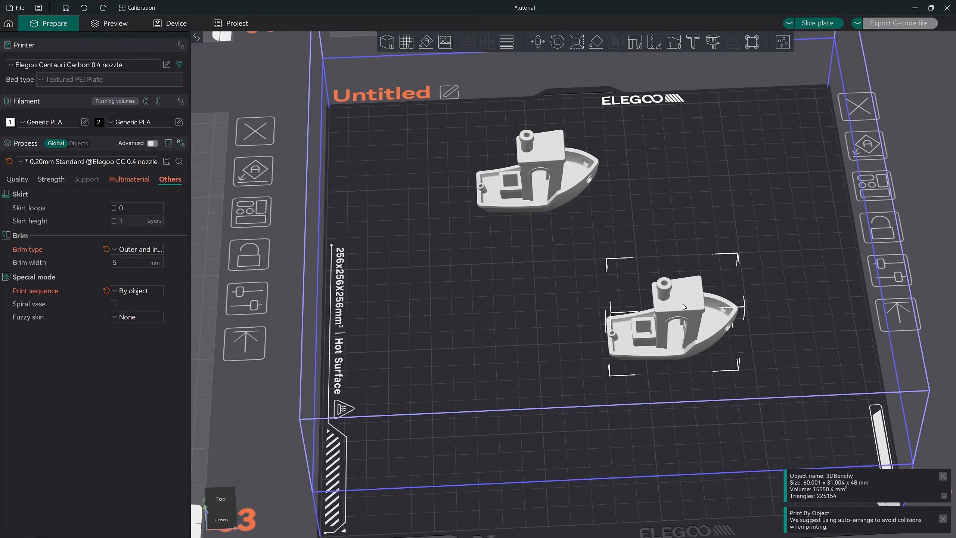
left_click(559, 302)
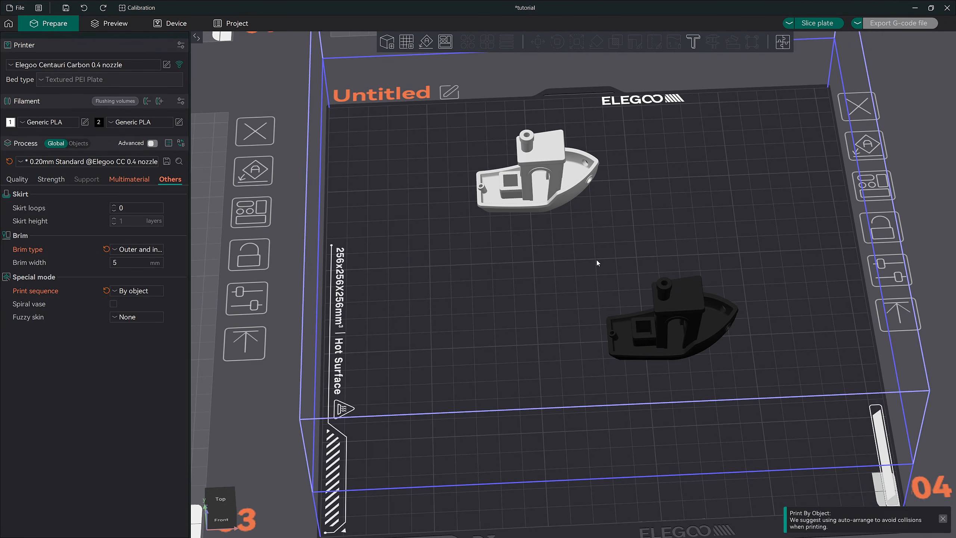
left_click(556, 170)
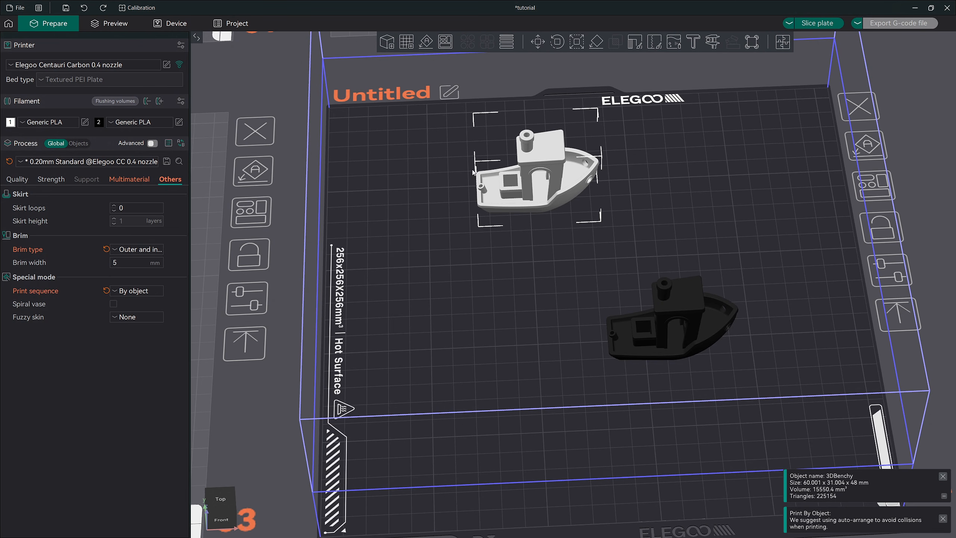
left_click(676, 308)
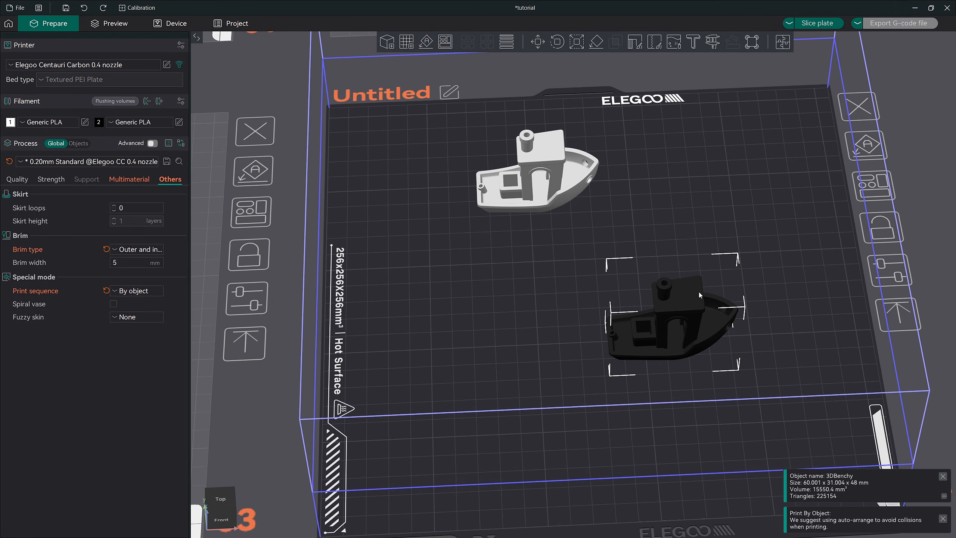
left_click(811, 25)
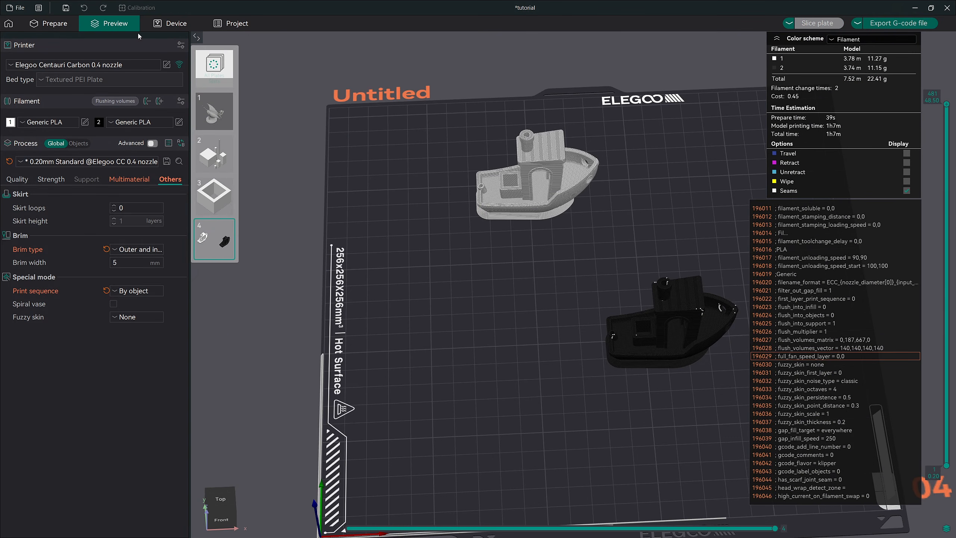
Set fuzzy skin to Contour for the vase on plate 5 and look through the available fuzzy skin noise types
left_click(49, 23)
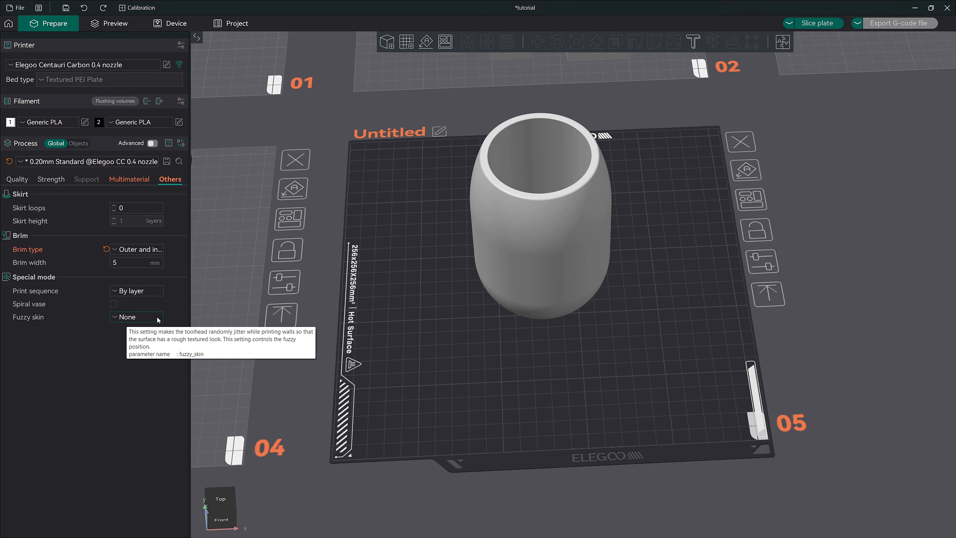
left_click(157, 318)
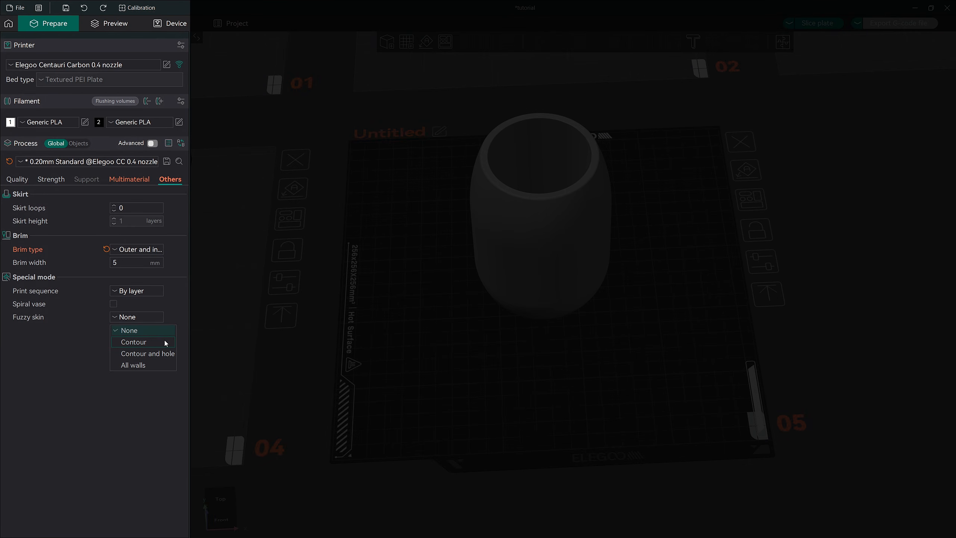
left_click(165, 341)
left_click(150, 330)
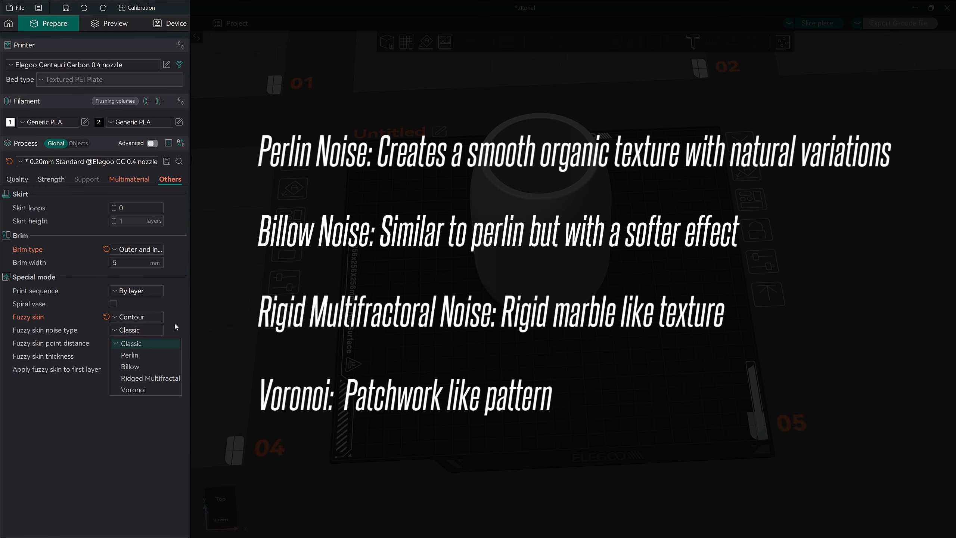
left_click(157, 318)
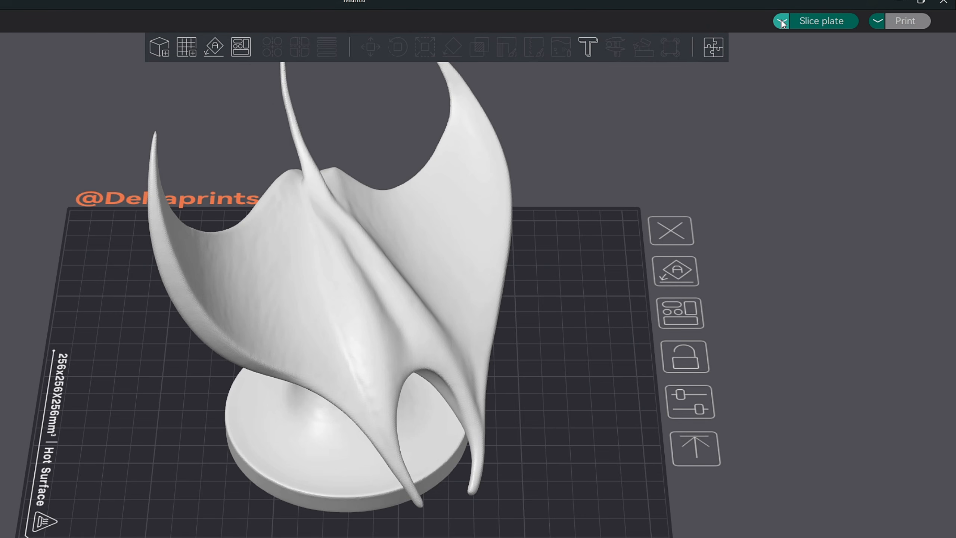
Slice the manta plate and review the G-code upload and print options for the printer host, without uploading
left_click(831, 24)
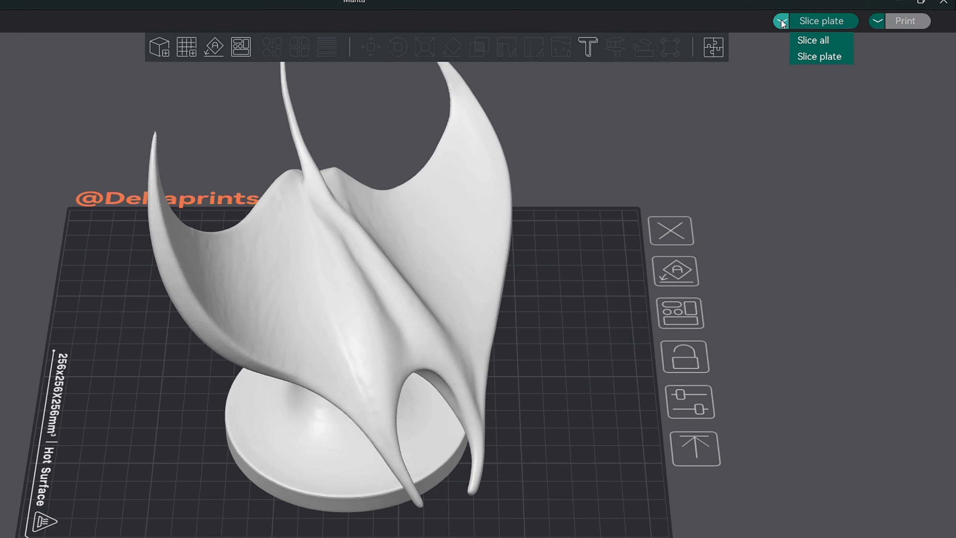
left_click(843, 40)
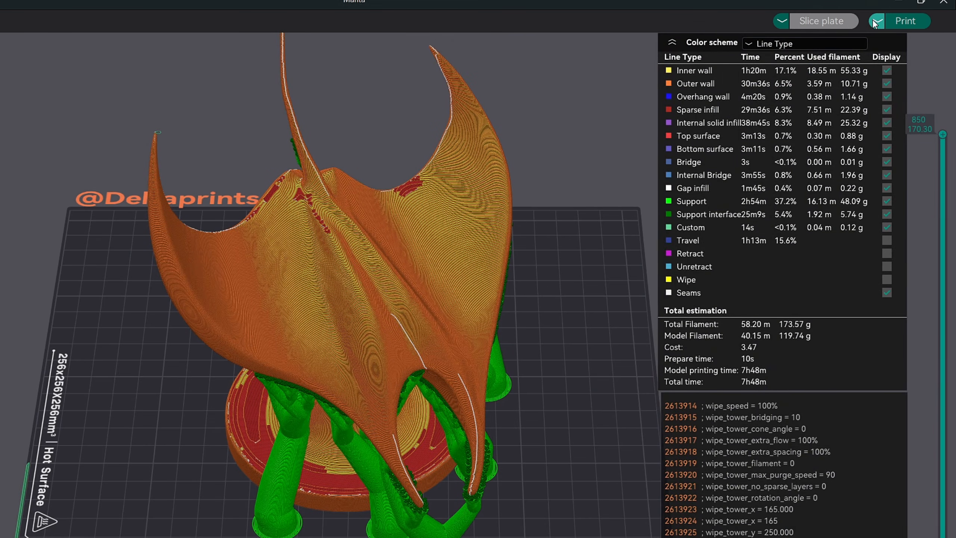
left_click(877, 22)
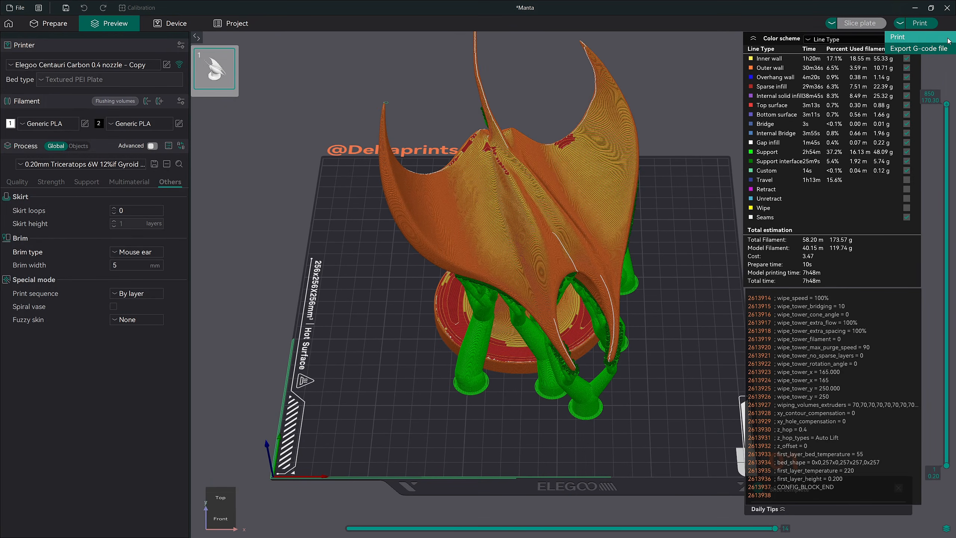
left_click(945, 42)
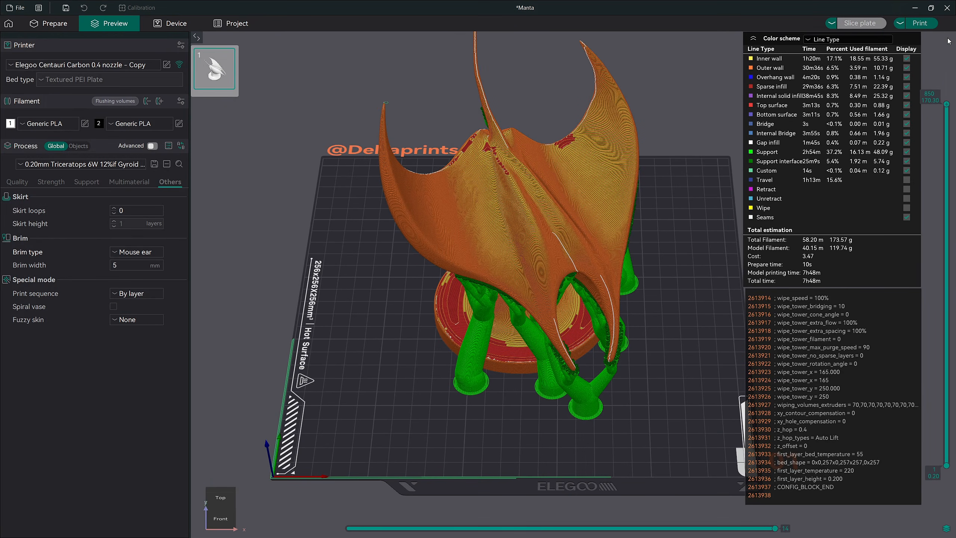
left_click(929, 28)
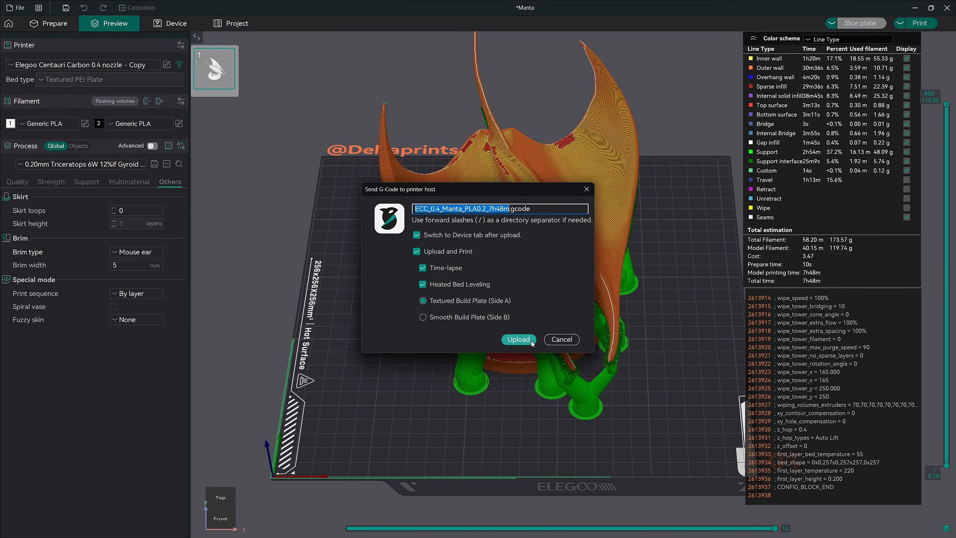
left_click(561, 339)
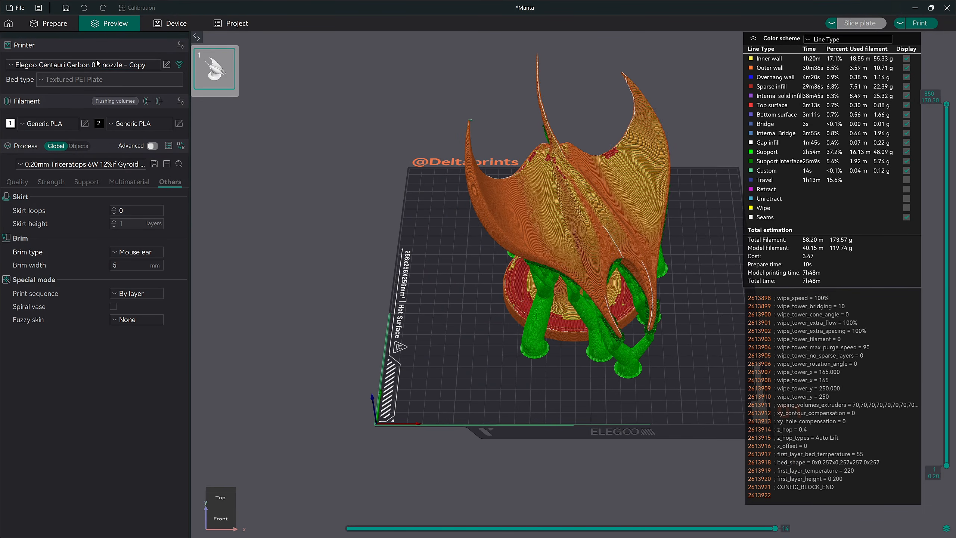
Switch the manta project's printer to Bambu Lab A1 0.4 nozzle and re-slice the plate
left_click(97, 65)
left_click(76, 147)
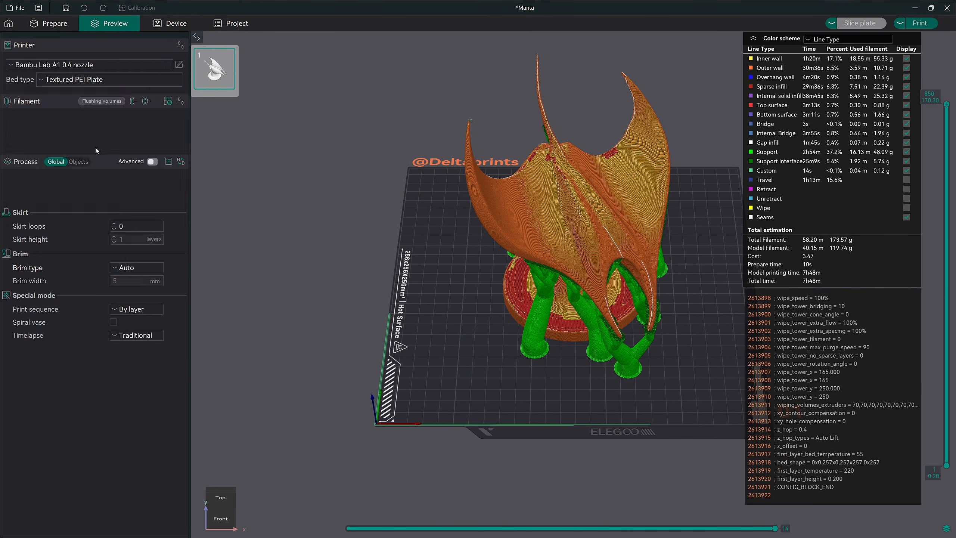
left_click(851, 28)
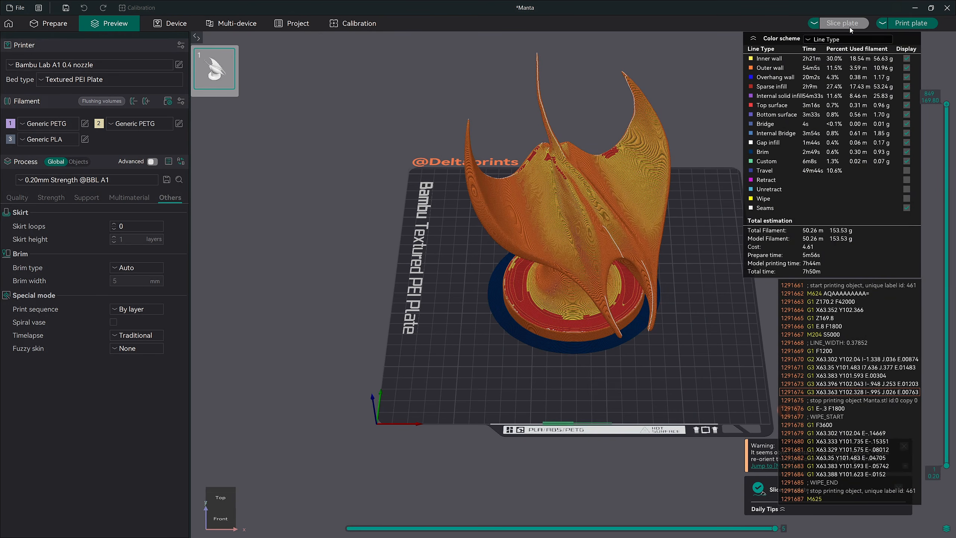
Review the print job options and selectable printers for the sliced manta plate, and close the dialog without sending
left_click(903, 24)
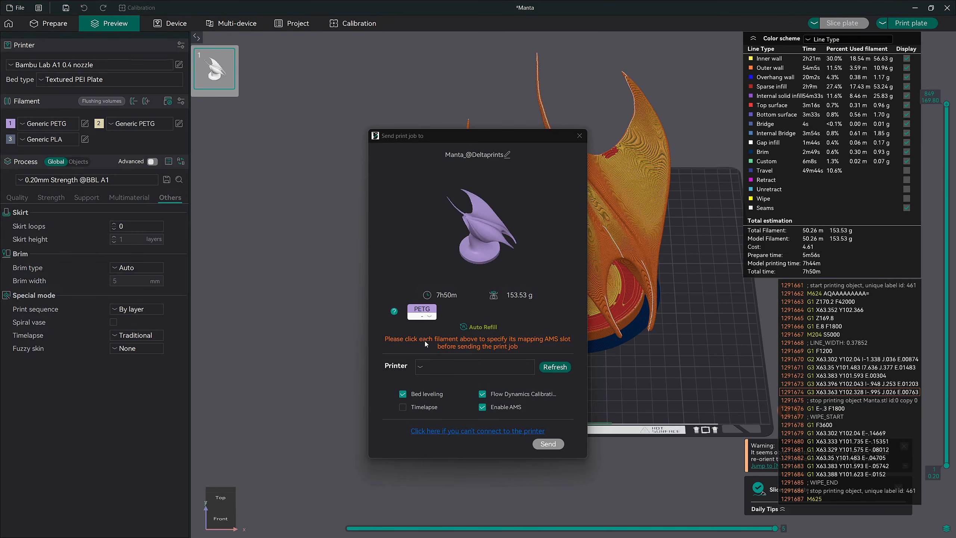
left_click(423, 367)
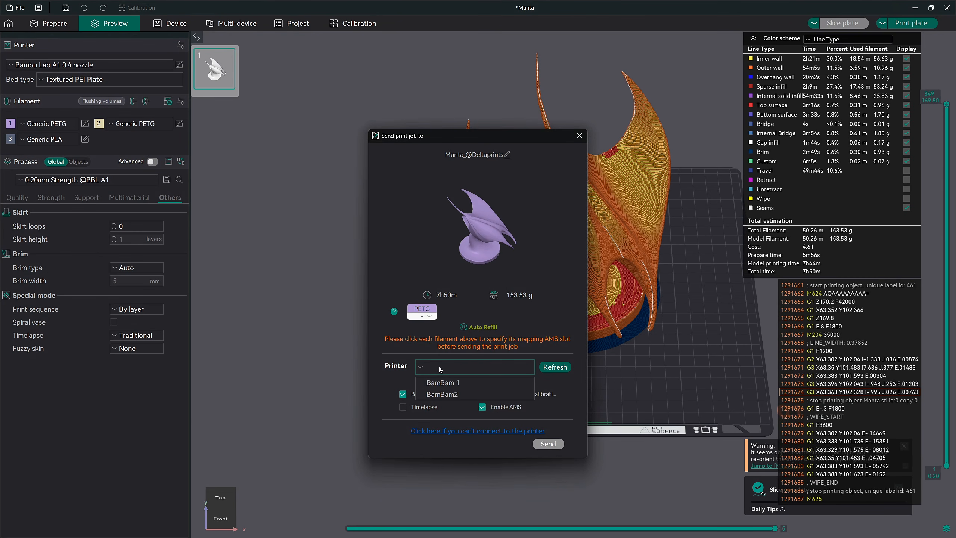
left_click(419, 369)
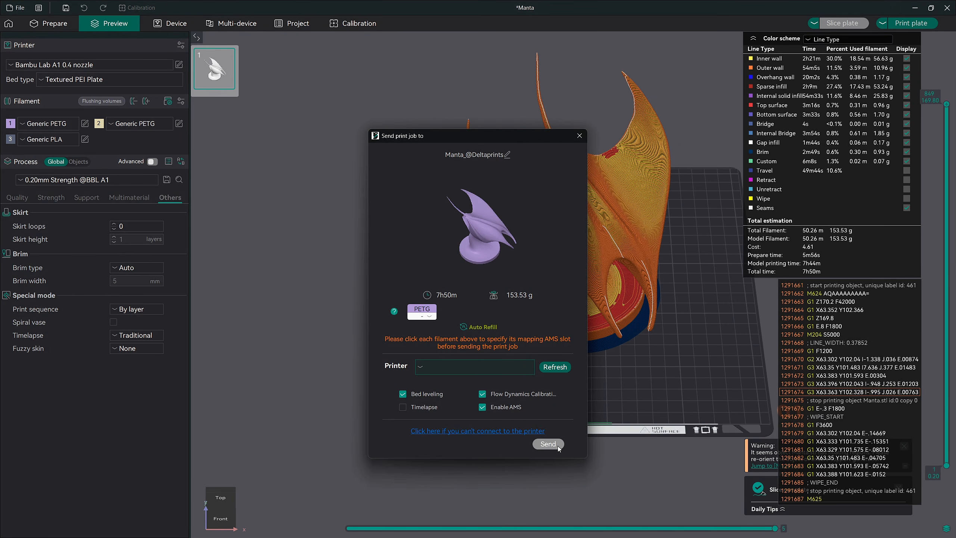
left_click(580, 136)
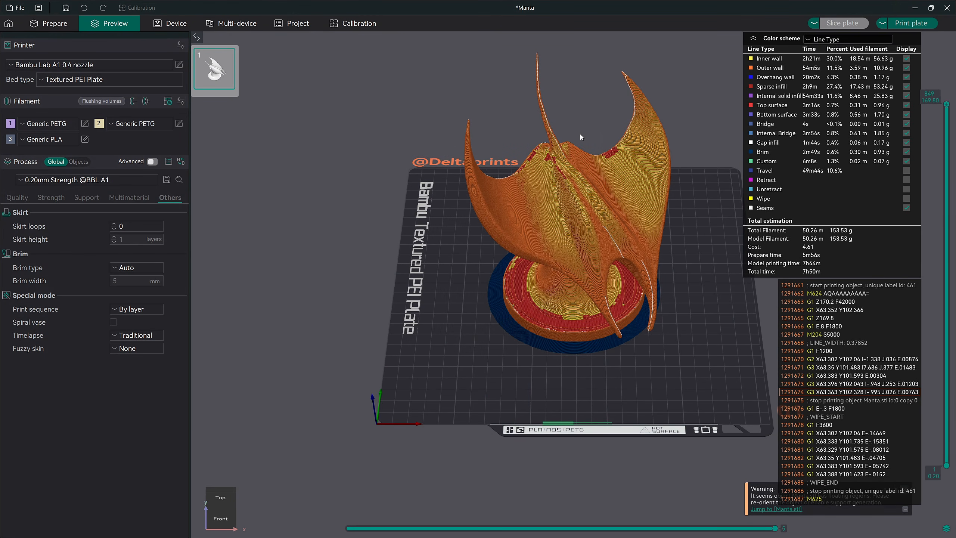
Set the output action for the sliced manta plate to Send to Multi-device
left_click(882, 24)
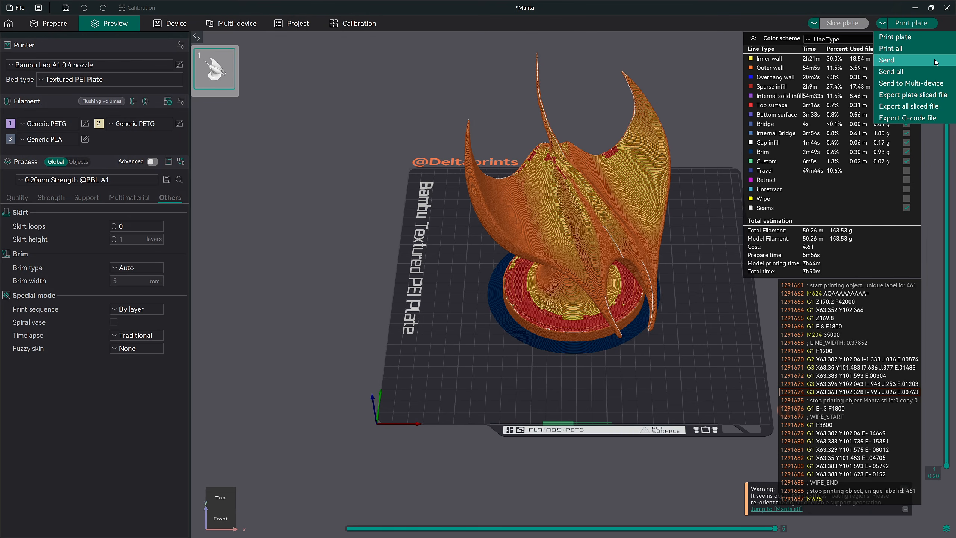
left_click(947, 85)
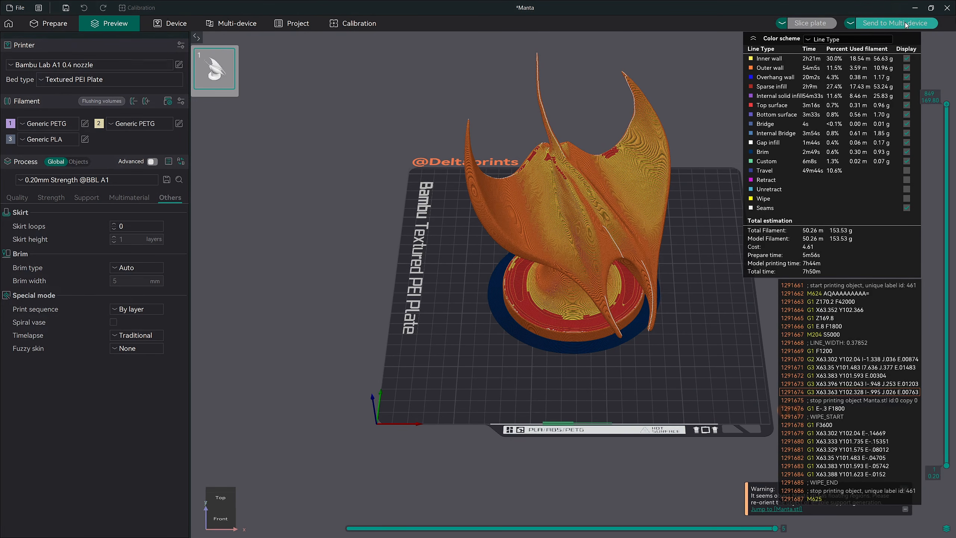
Set the multi-device send options to 2 printers at the same time with a 10-minute wait per batch, and close the dialog without sending
left_click(919, 26)
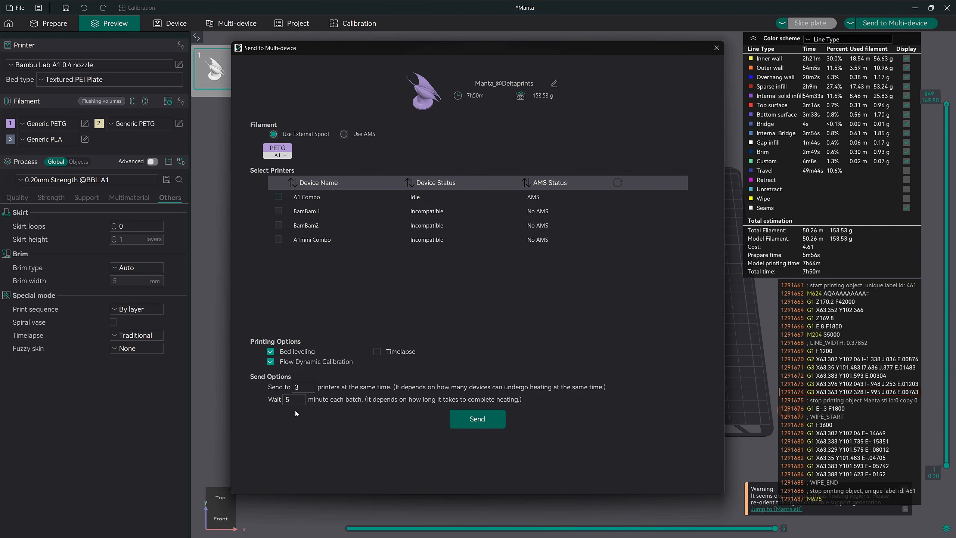
double_click(303, 389)
type("2")
double_click(292, 402)
type("10")
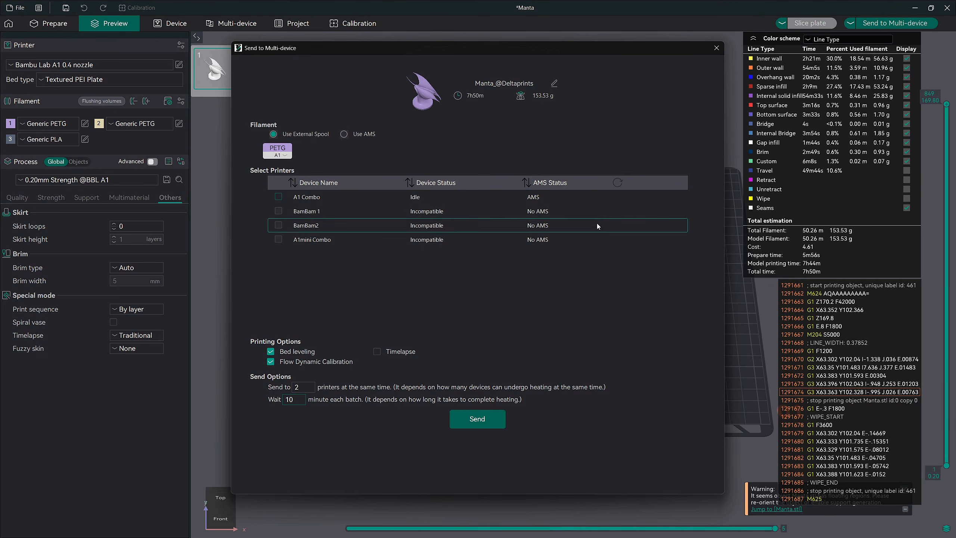
left_click(717, 48)
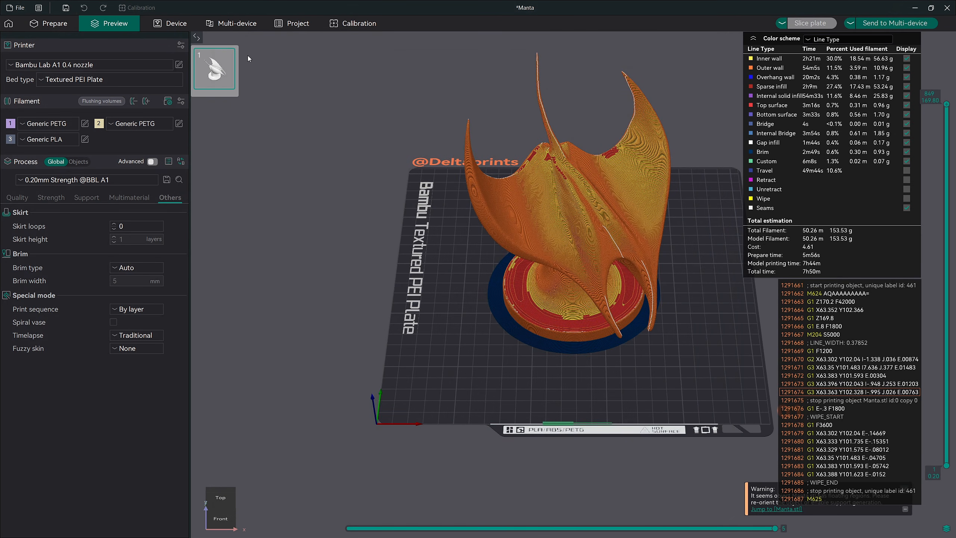
Slice the manta plate for the Elegoo Centauri Carbon 0.4 nozzle - Copy printer, and upload and print its G-code
left_click(112, 66)
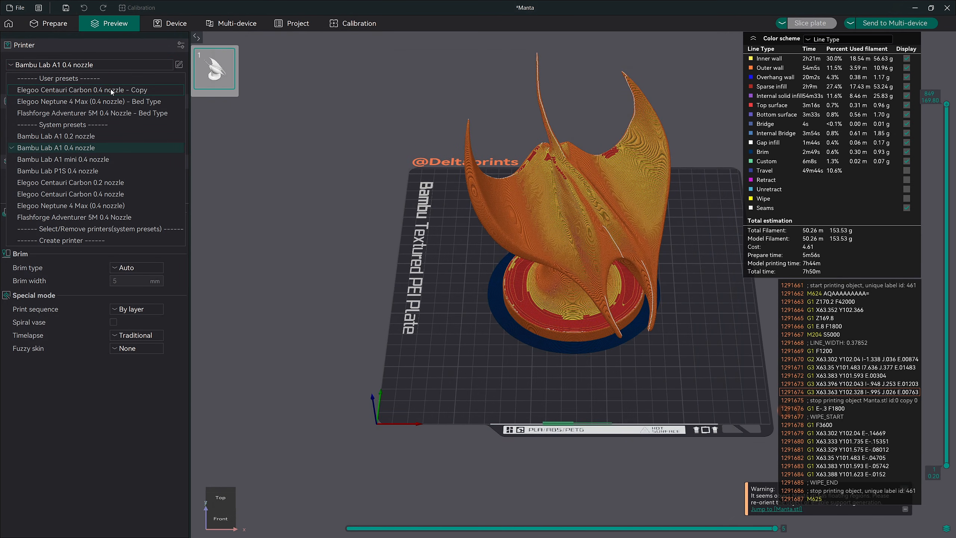
left_click(110, 89)
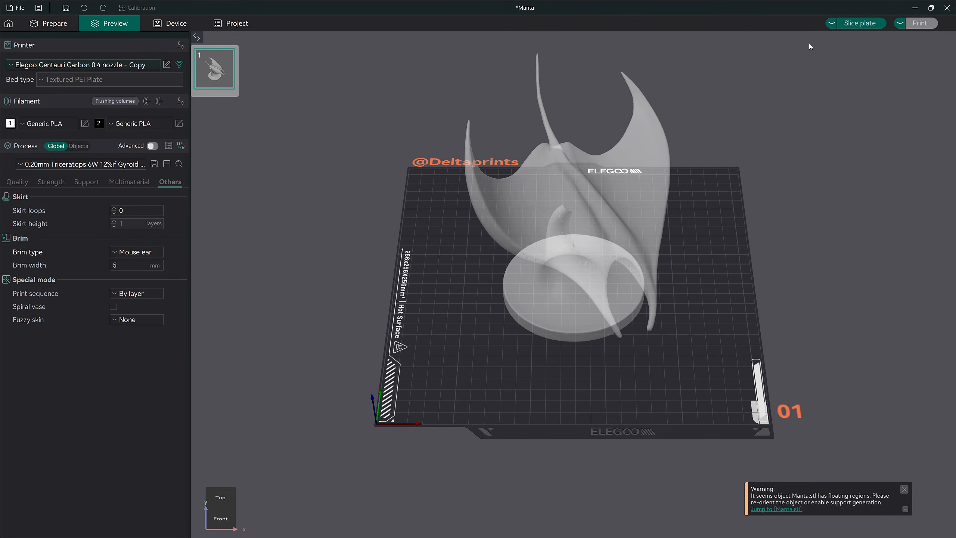
left_click(860, 23)
left_click(928, 23)
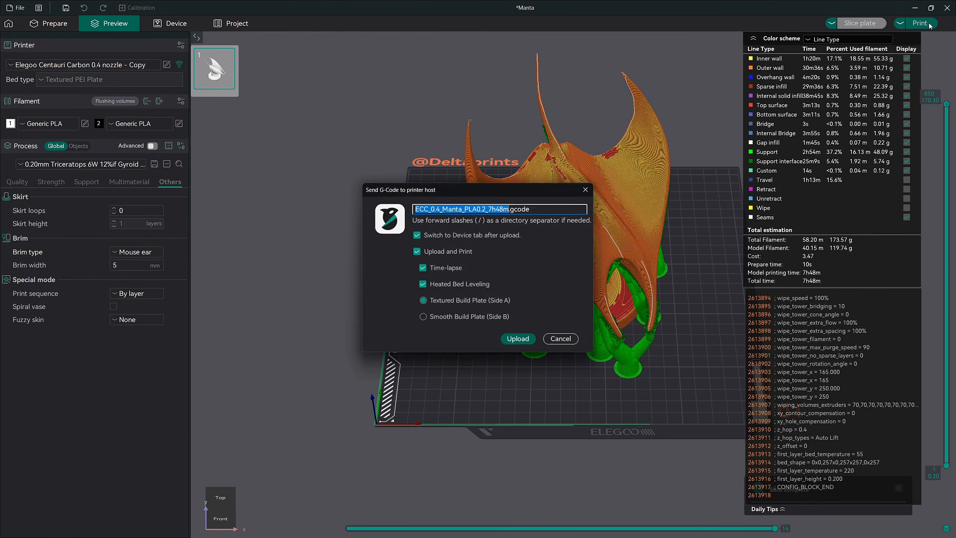
left_click(525, 341)
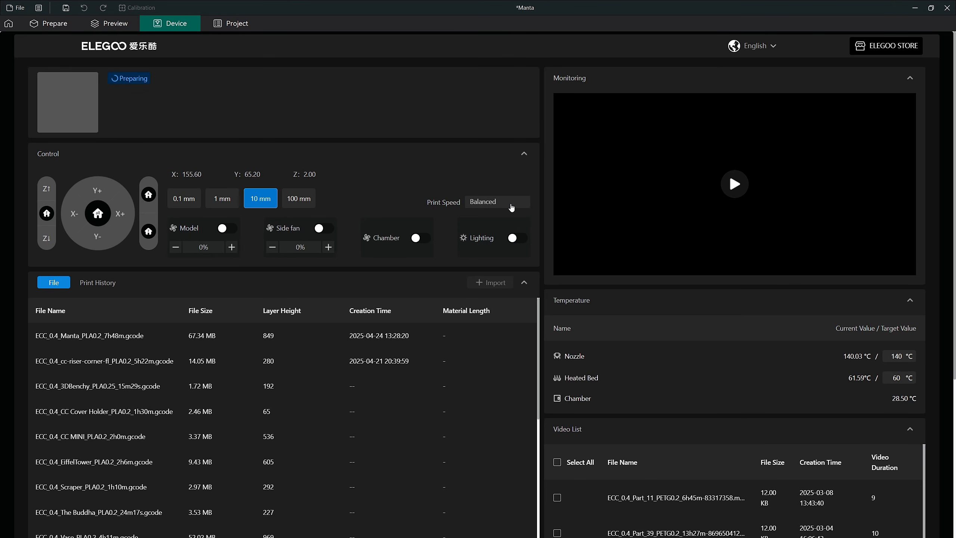
Review the printer's print speed modes and print history, and start the live monitoring feed
left_click(513, 205)
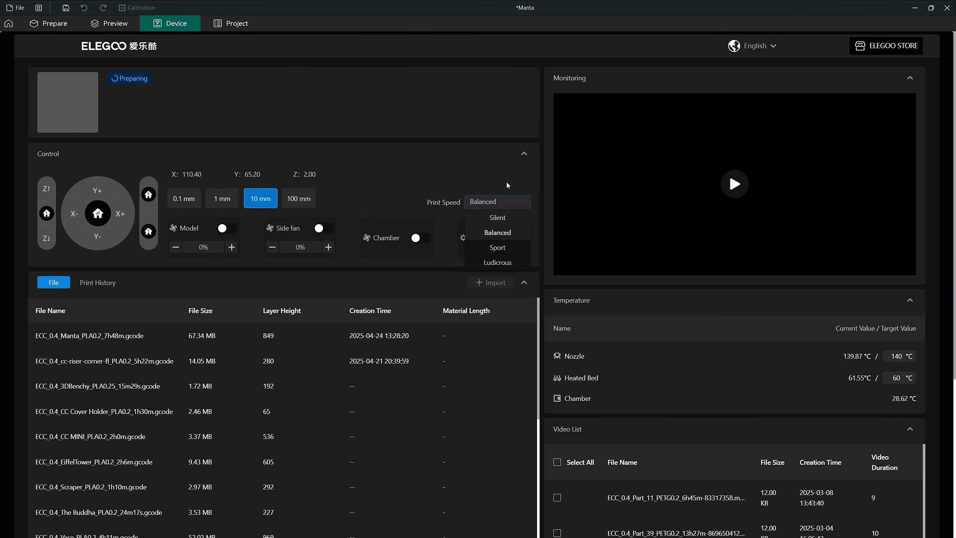
left_click(511, 203)
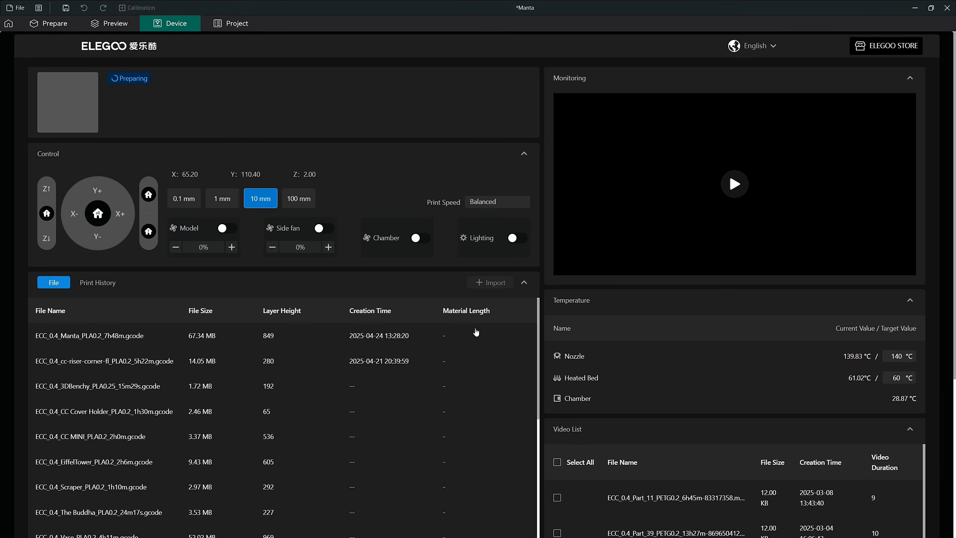
left_click(101, 283)
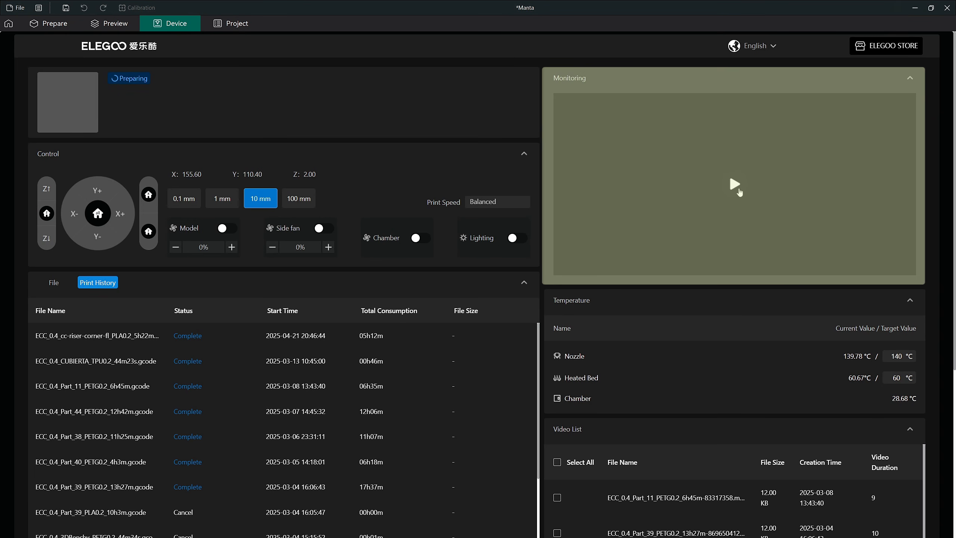
left_click(739, 191)
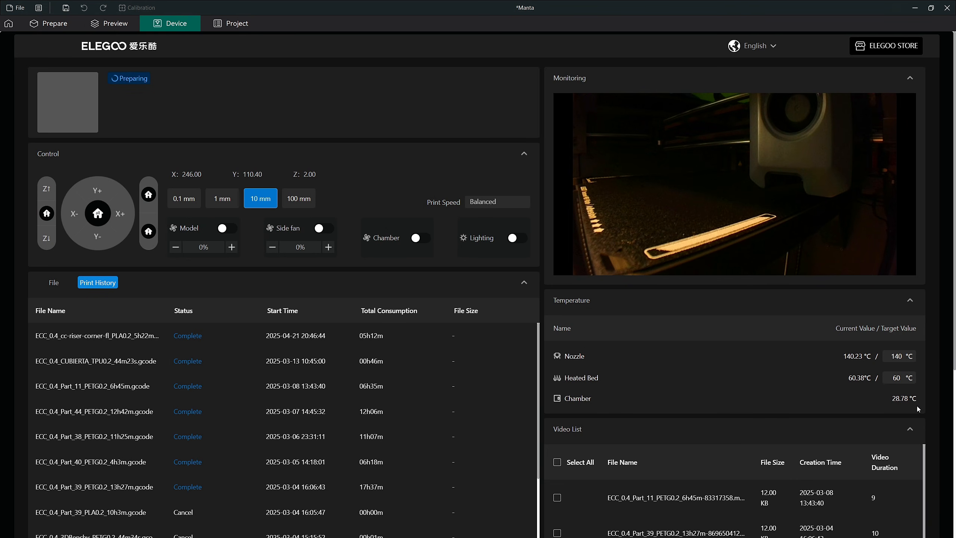
Select the Assembly PETG-CF recording in the printer's video list
scroll(932, 391, "down", 5)
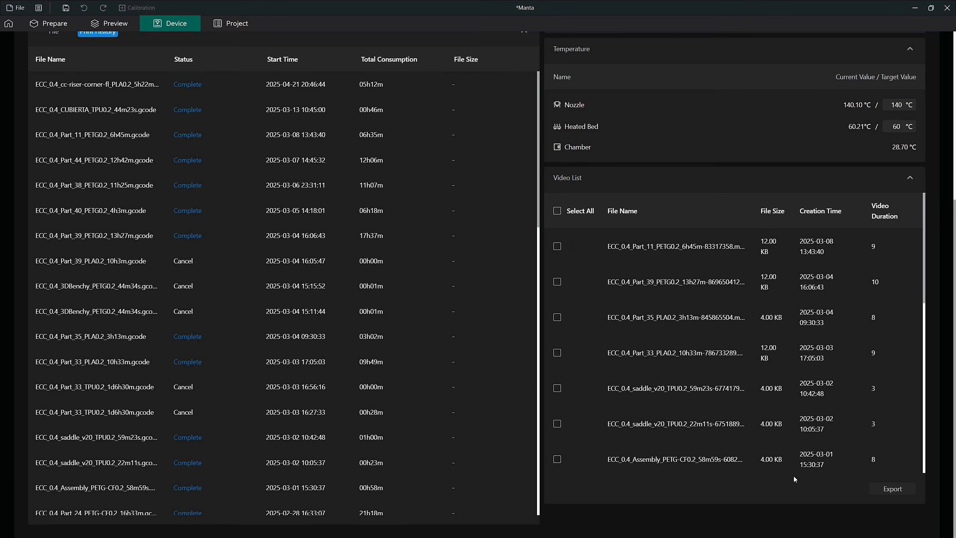
left_click(557, 459)
scroll(588, 461, "up", 6)
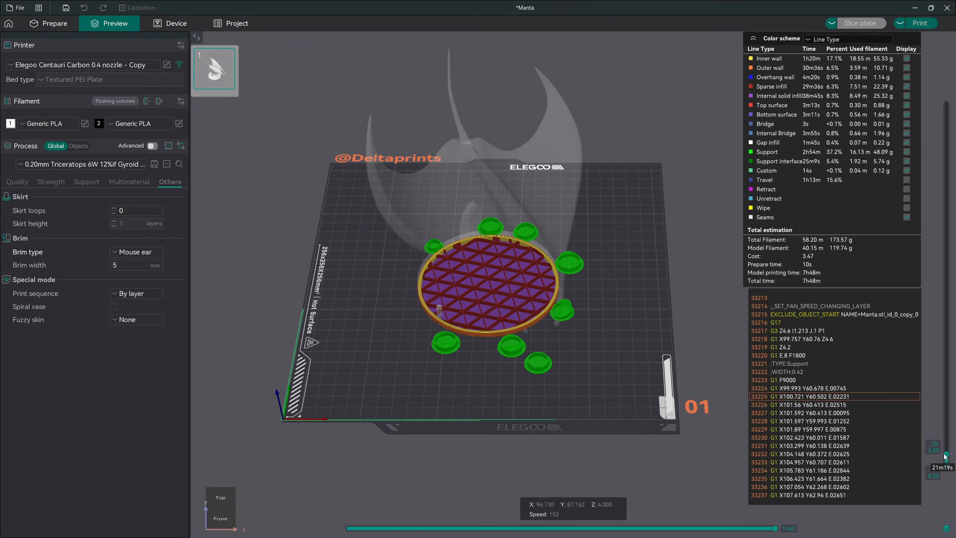
Examine the sliced manta layer by layer and follow the nozzle's moves within individual layers
left_click_drag(955, 459, 948, 101)
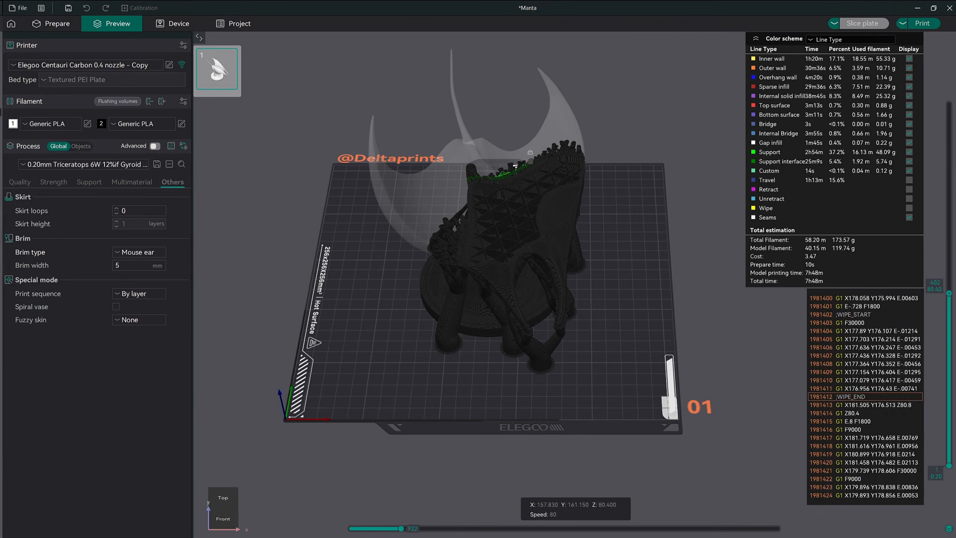
key("Right")
left_click_drag(637, 528, 780, 535)
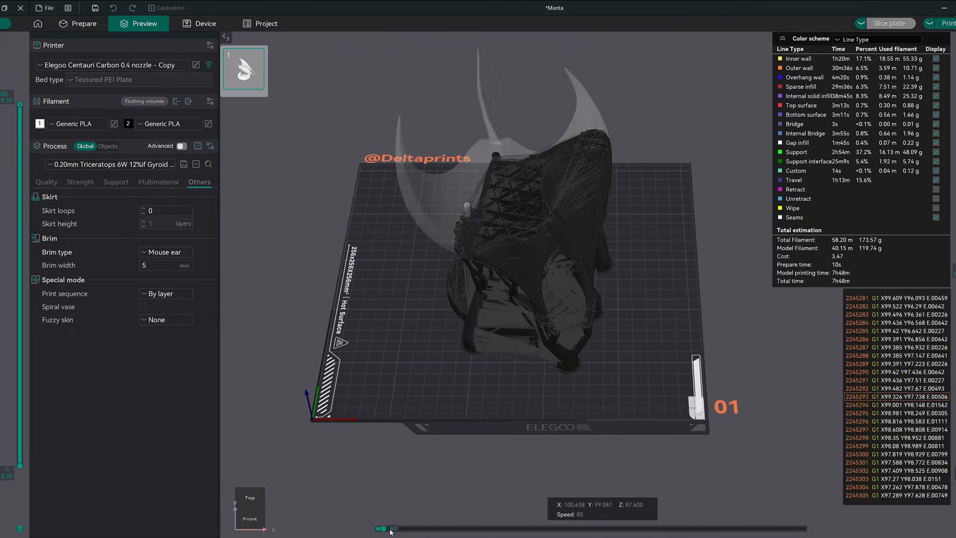
left_click_drag(380, 529, 781, 532)
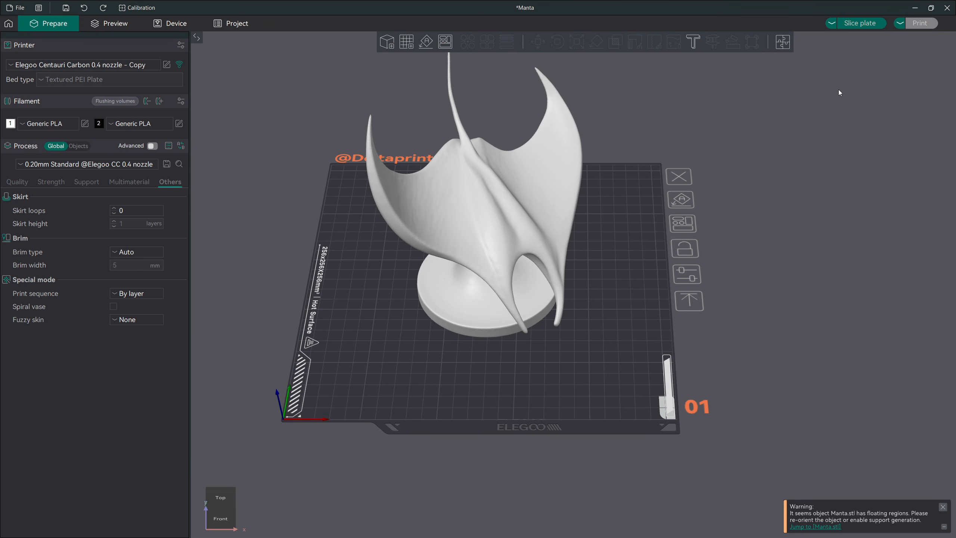
Slice the manta plate with the 0.20mm Standard process, toggle the inner walls' display off and on, and hide the travel moves
left_click(856, 24)
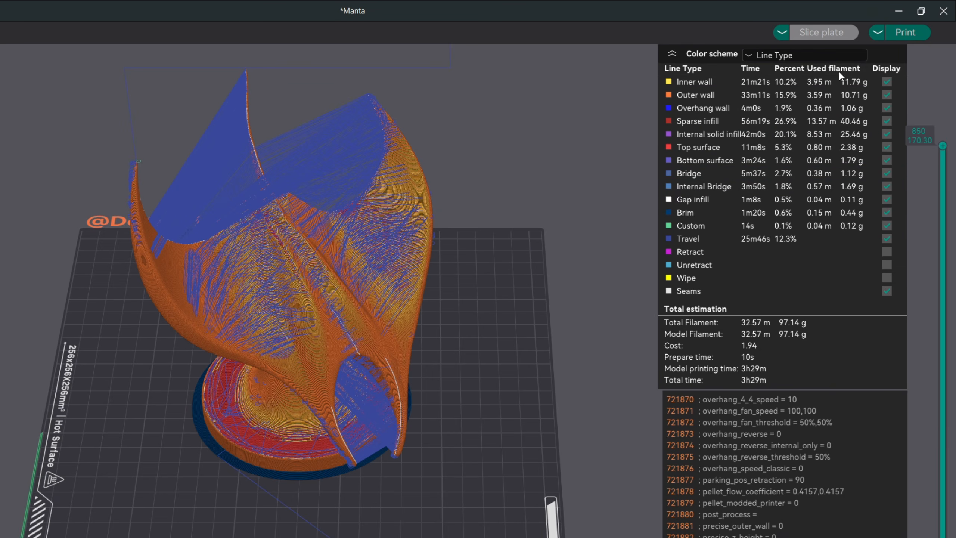
left_click(886, 81)
left_click(886, 82)
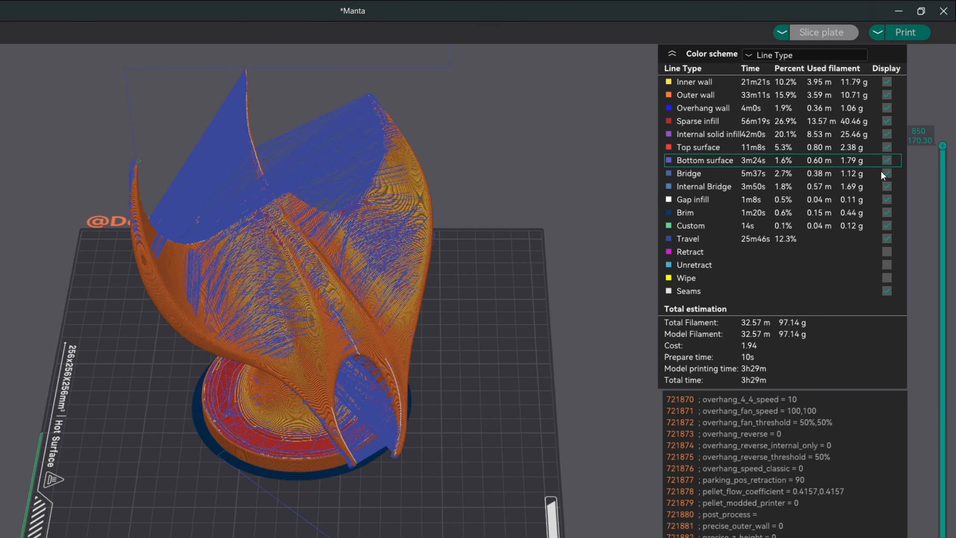
left_click(887, 238)
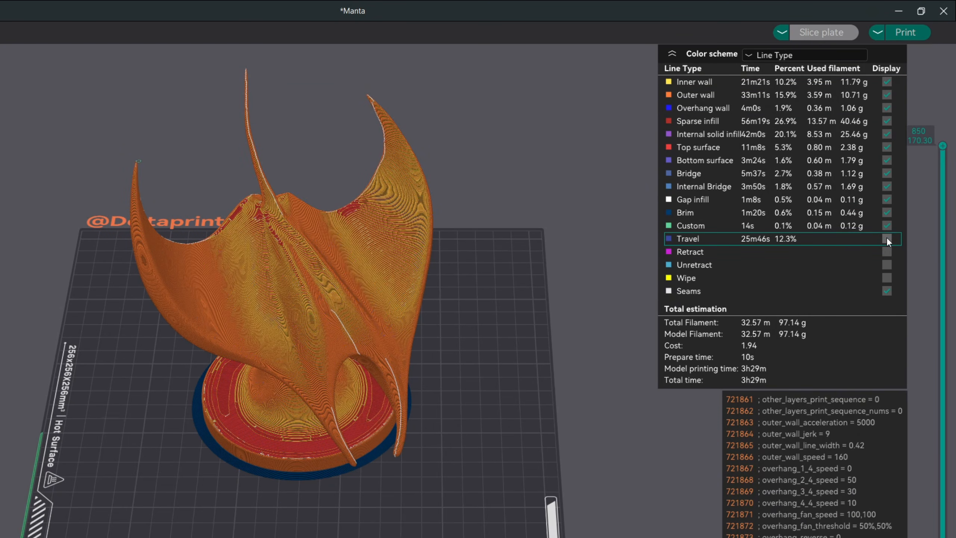
Review the available preview color schemes and view the sliced manta by Filament and by Speed
left_click(837, 57)
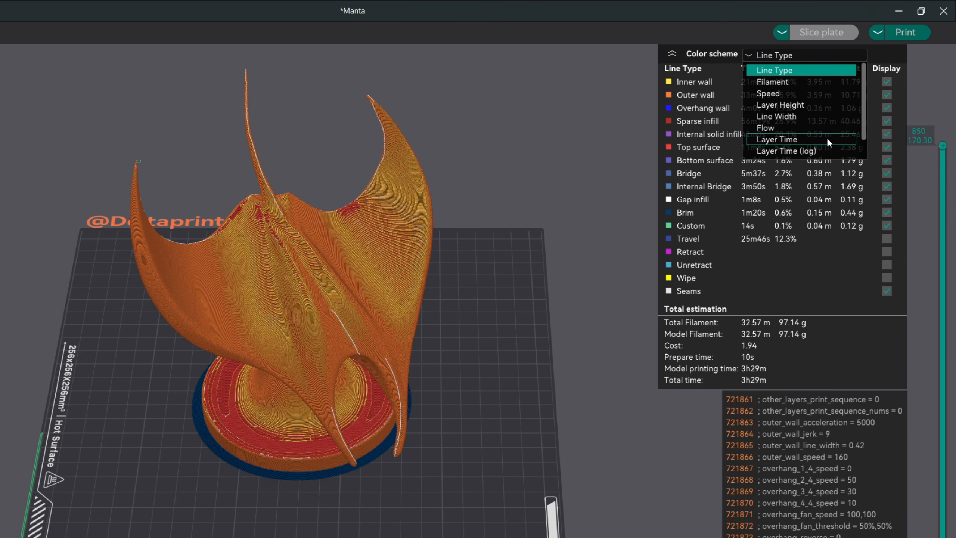
scroll(828, 147, "down", 1)
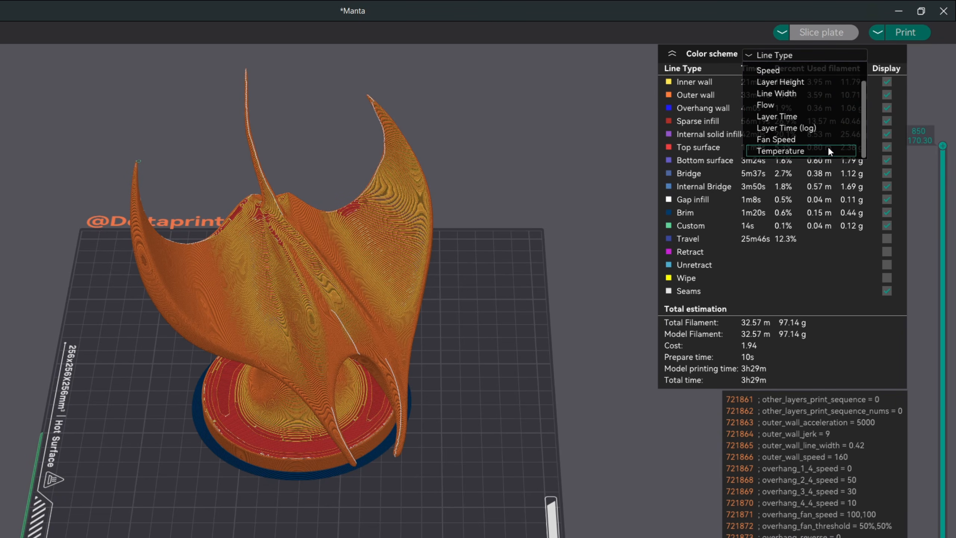
scroll(828, 150, "up", 1)
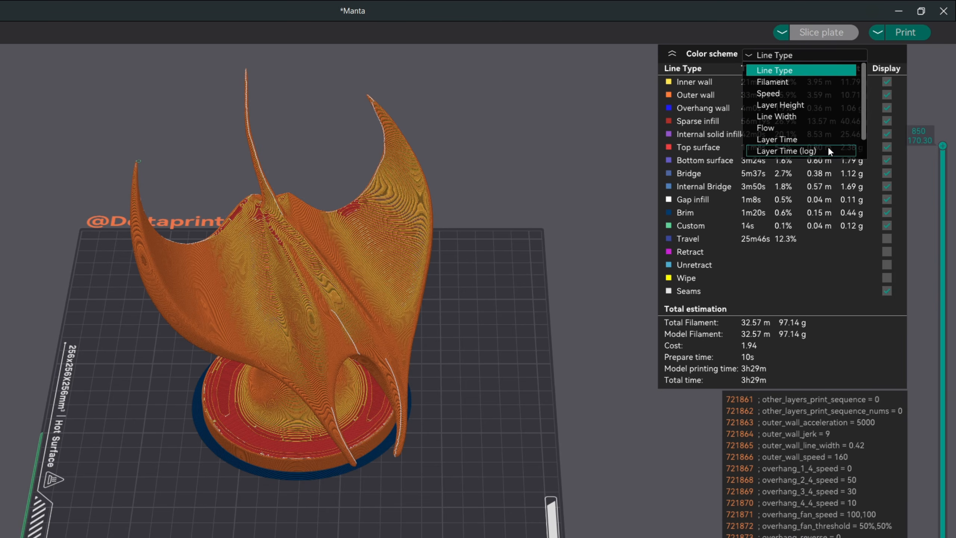
left_click(803, 80)
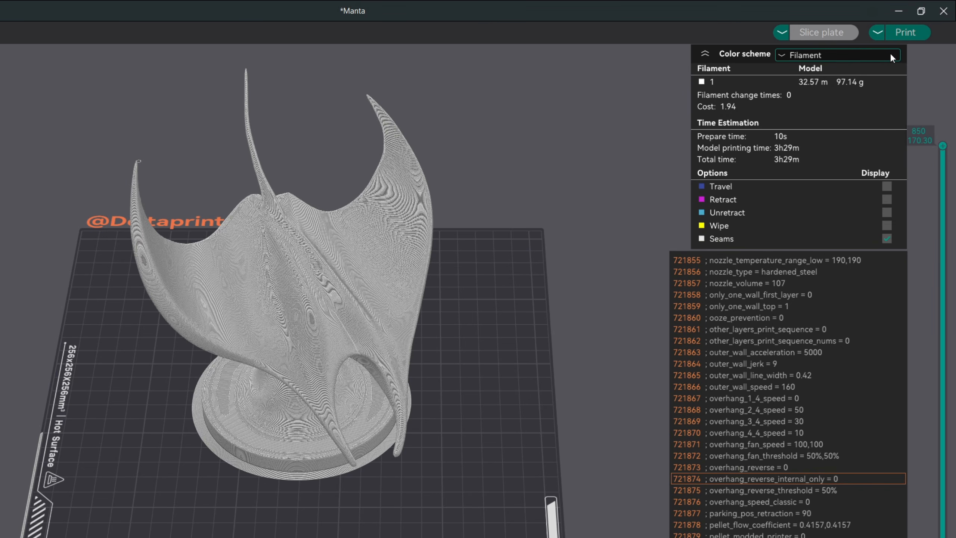
left_click(869, 54)
left_click(818, 92)
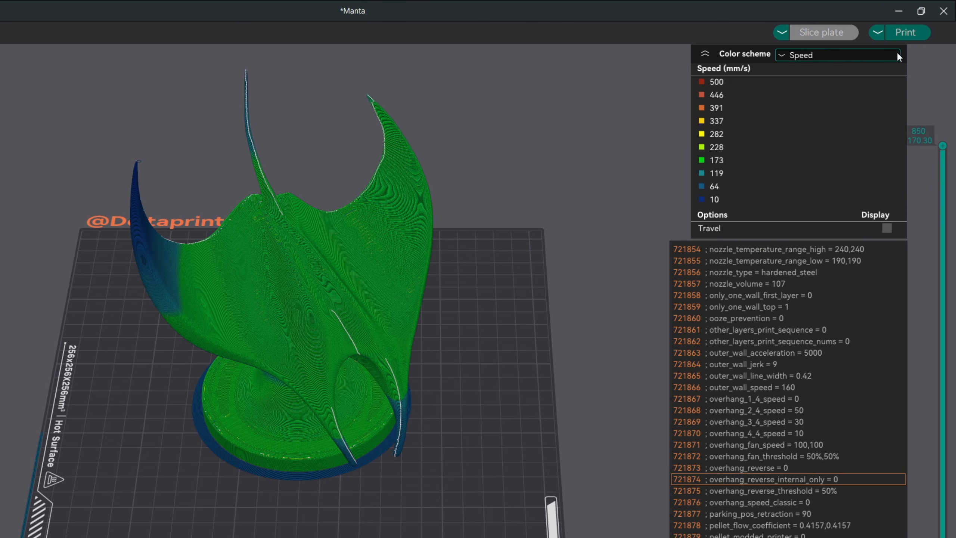
View the sliced manta colored by Layer Height and by Line Width
left_click(865, 56)
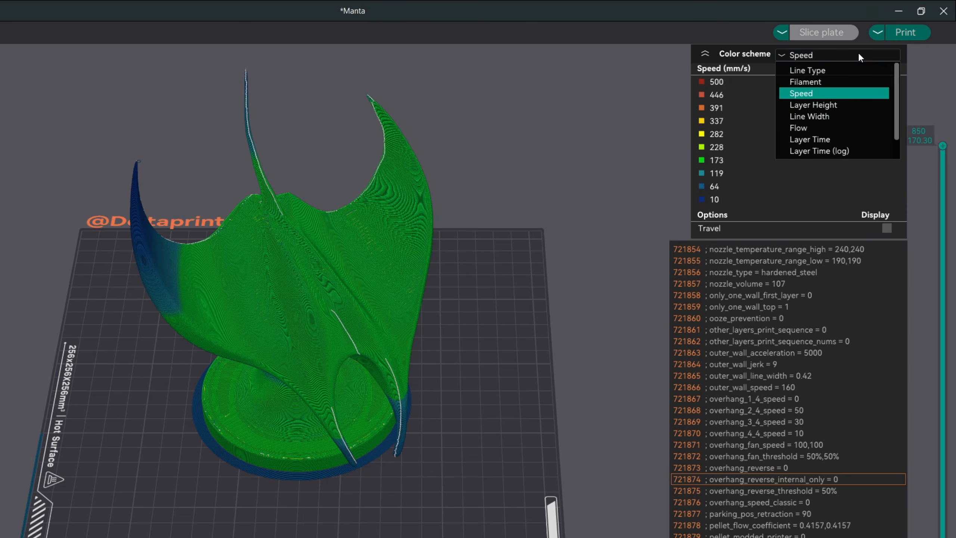
left_click(835, 105)
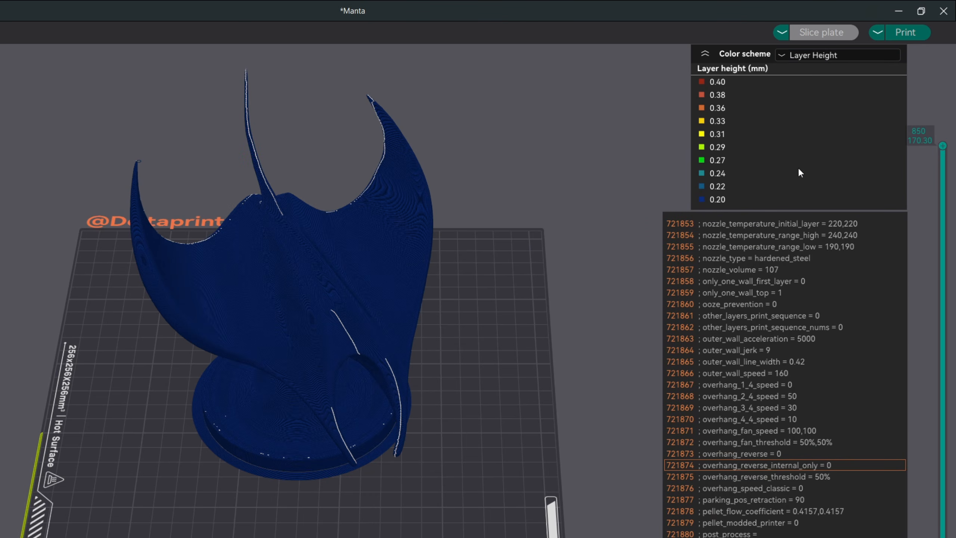
left_click(892, 52)
left_click(834, 116)
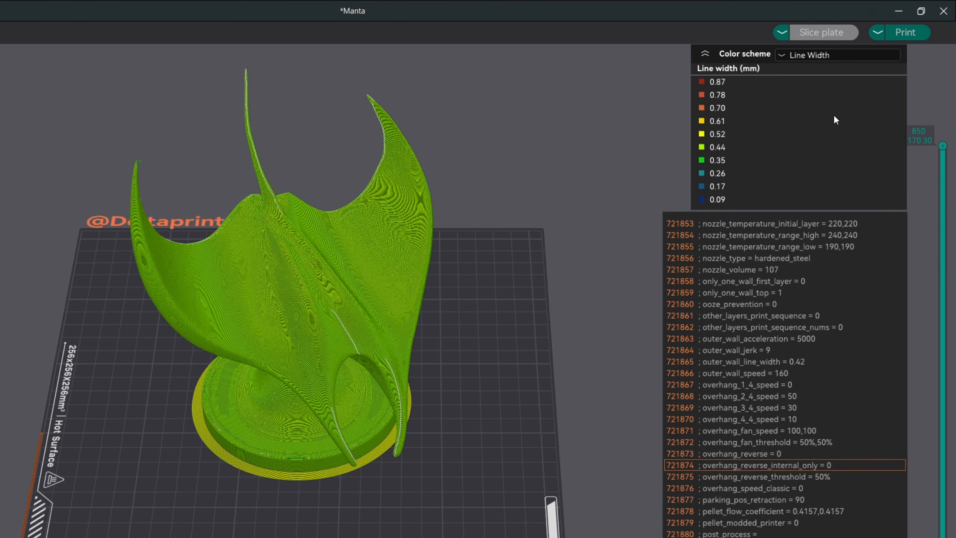
left_click_drag(943, 203, 940, 109)
View the sliced manta colored by Flow and by Layer Time, reducing the layer range to inspect the first layer
left_click(882, 54)
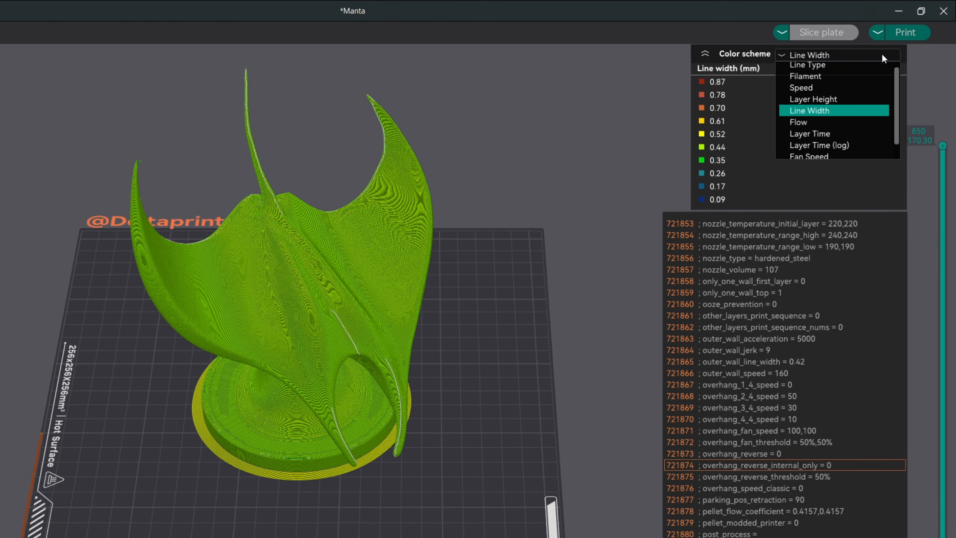
left_click(807, 122)
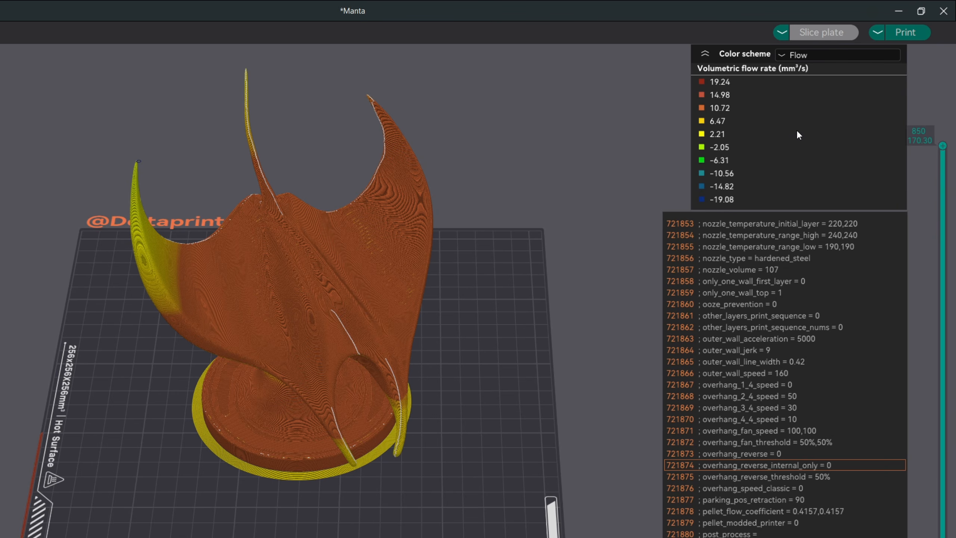
left_click(890, 53)
left_click(820, 123)
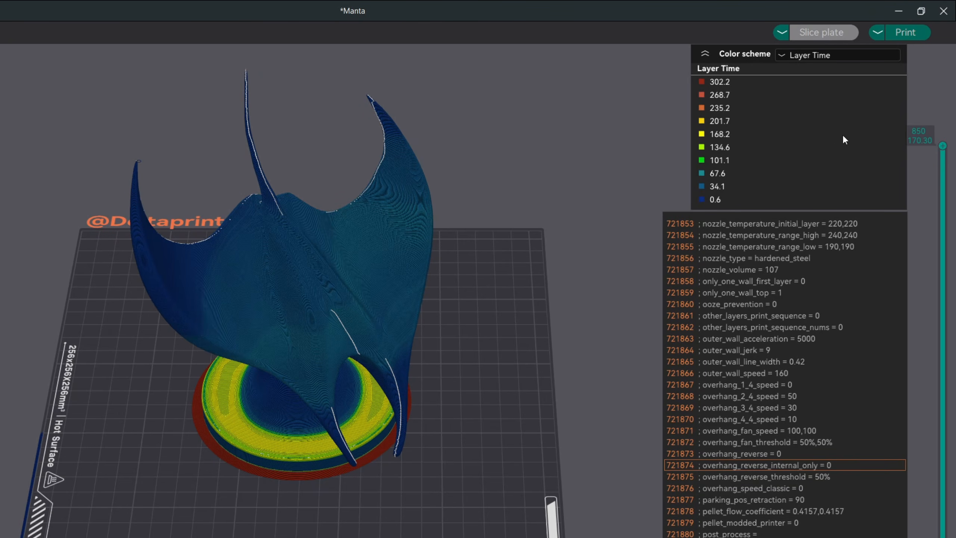
left_click_drag(942, 146, 931, 537)
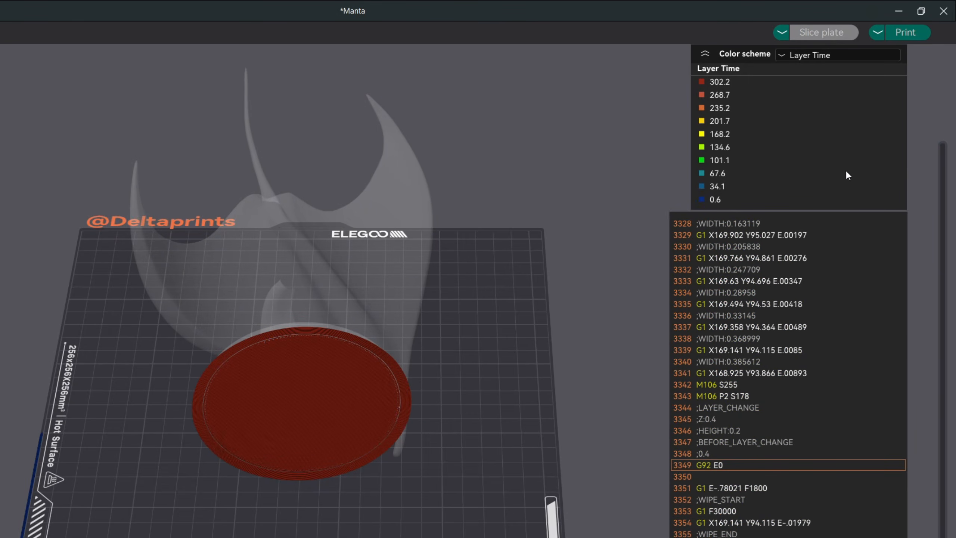
View the Fan Speed color scheme from the first layer up to the full model, and switch the scheme to Temperature
left_click(872, 56)
left_click(814, 140)
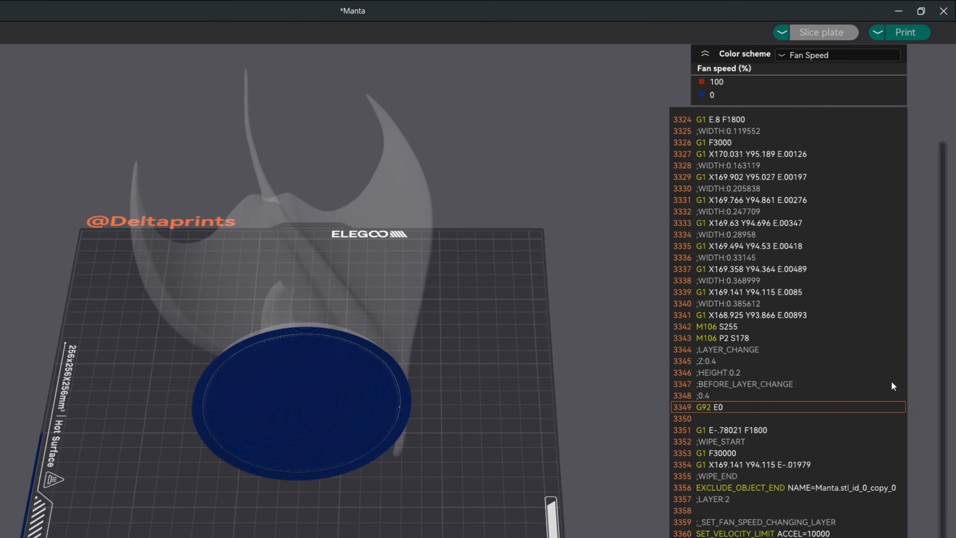
left_click_drag(941, 535, 945, 130)
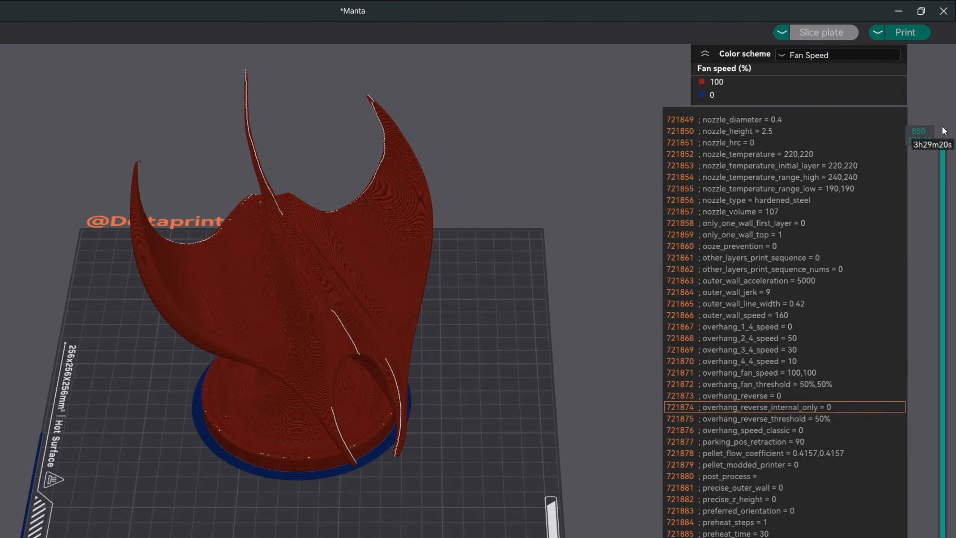
left_click(871, 56)
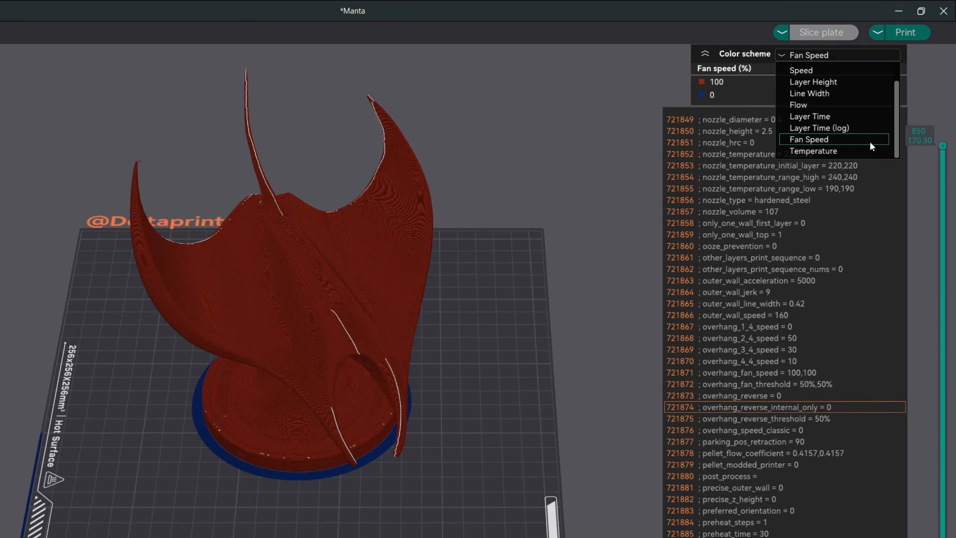
left_click(865, 152)
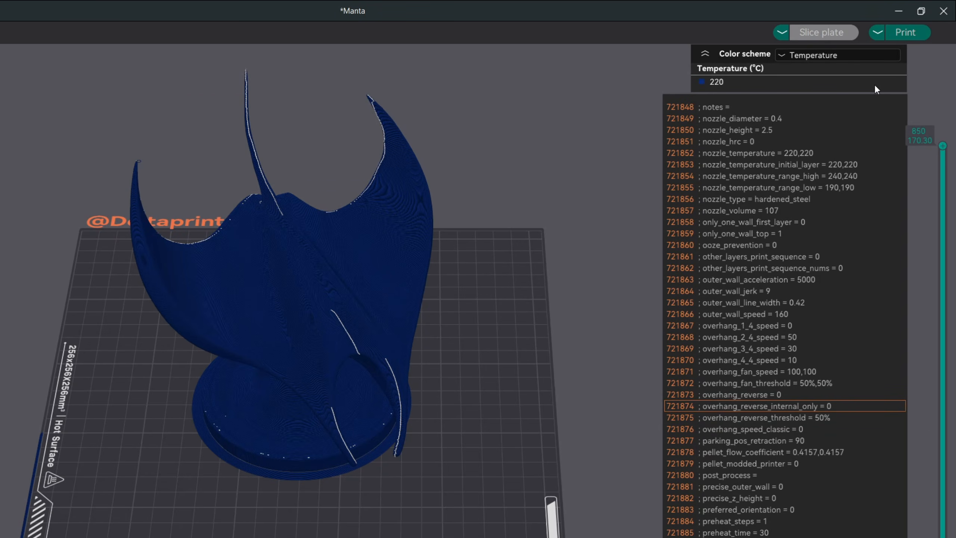
Switch the color scheme to Line Type and lower the upper layer limit to layer 358 to inspect the manta's interior
left_click(875, 56)
left_click(856, 69)
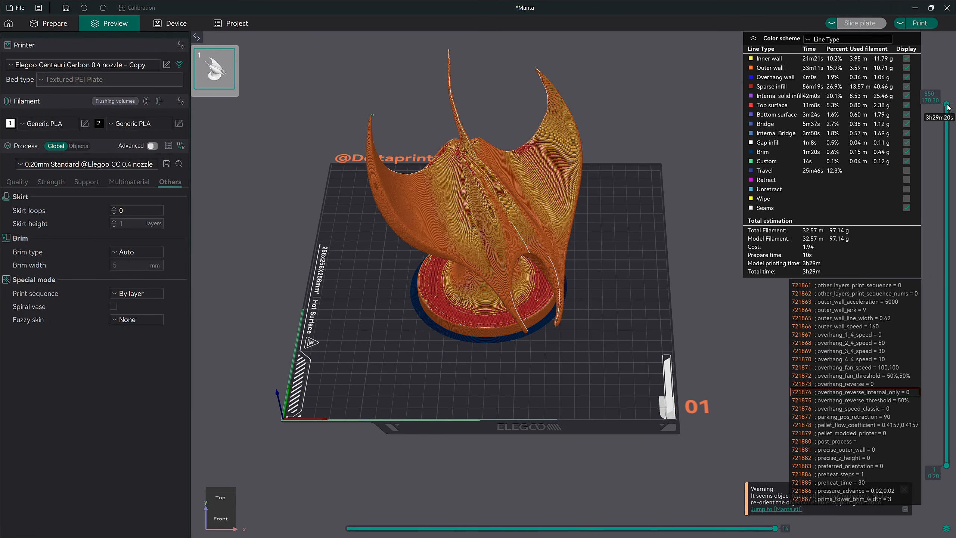
left_click_drag(948, 106, 947, 218)
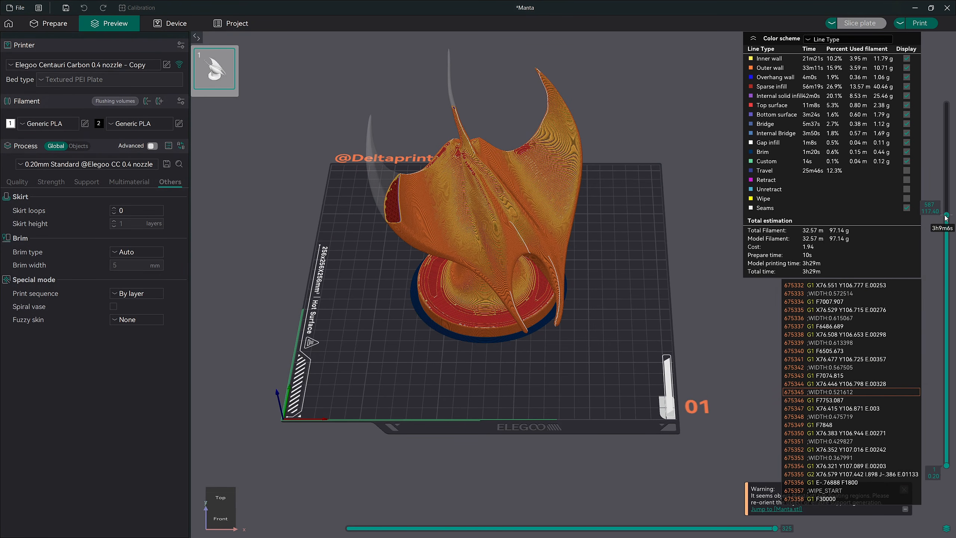
left_click(947, 277)
left_click_drag(947, 278, 947, 314)
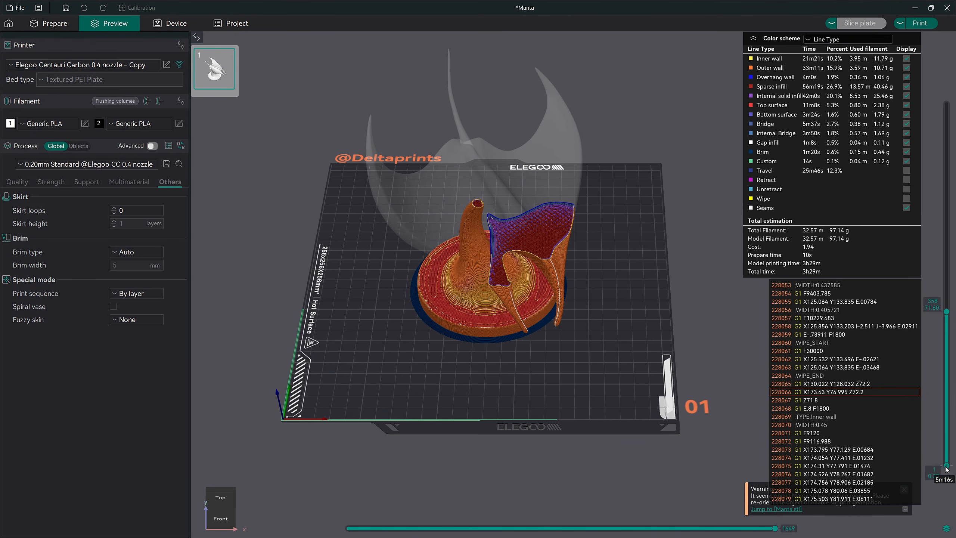
Lower the upper layer limit to layer 337 and show the pause, custom G-code and filament change options for that layer
mouse_move(946, 469)
left_mouse_down()
mouse_move(946, 398)
mouse_move(947, 460)
left_mouse_up()
left_click_drag(946, 312, 947, 320)
scroll(946, 322, "down", 3)
right_click(946, 322)
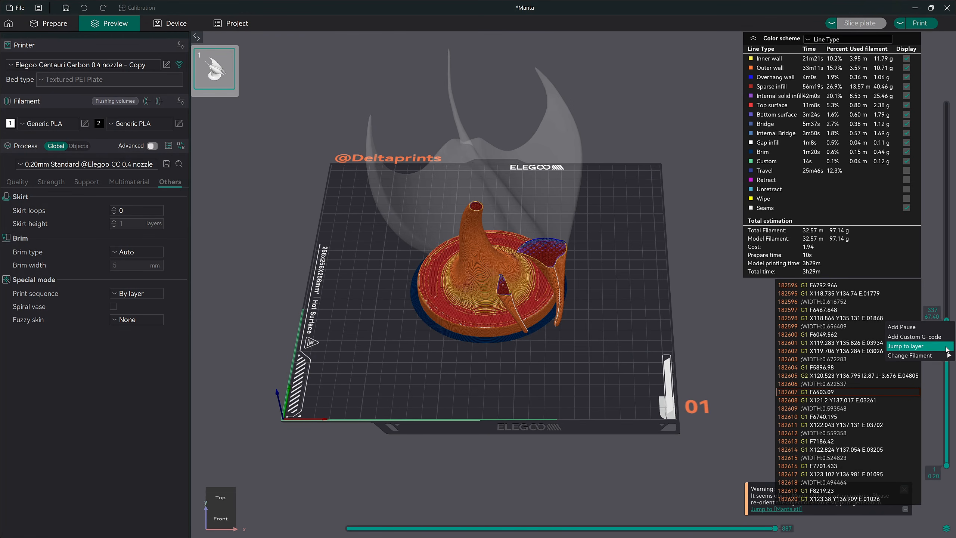
Show the toolhead position within layer 337, and toggle single-layer view to look through the manta's individual layers
left_click(774, 530)
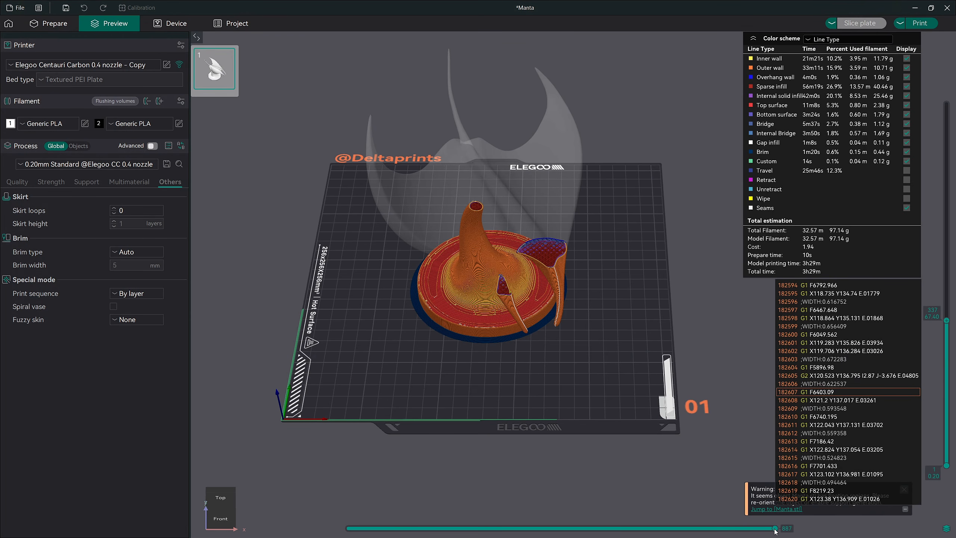
mouse_move(775, 529)
left_mouse_down()
mouse_move(349, 524)
mouse_move(490, 536)
mouse_move(779, 532)
left_mouse_up()
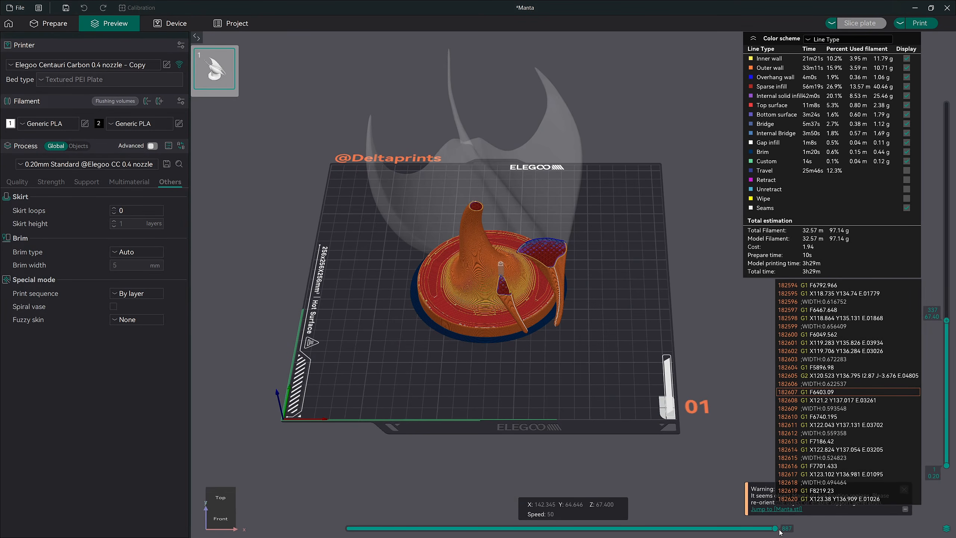
left_click(947, 529)
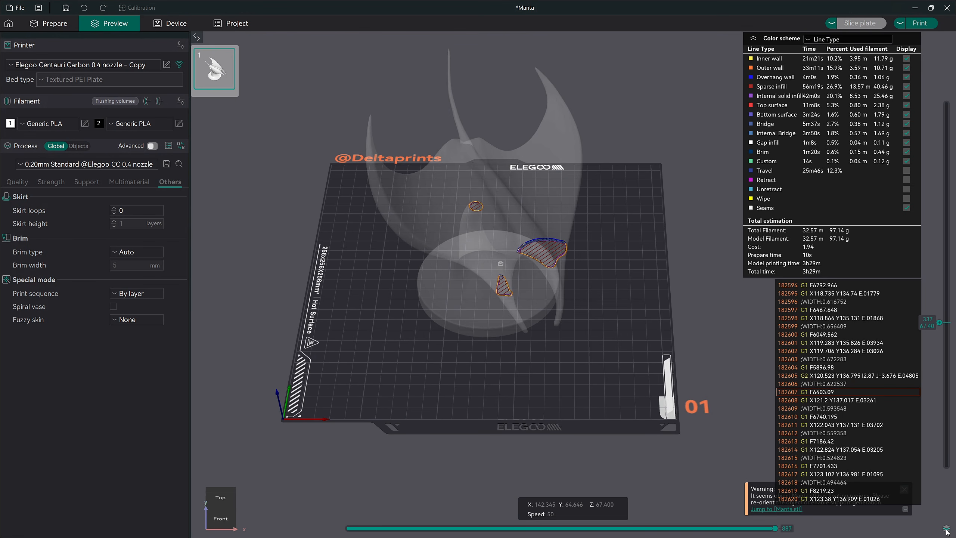
left_click(947, 530)
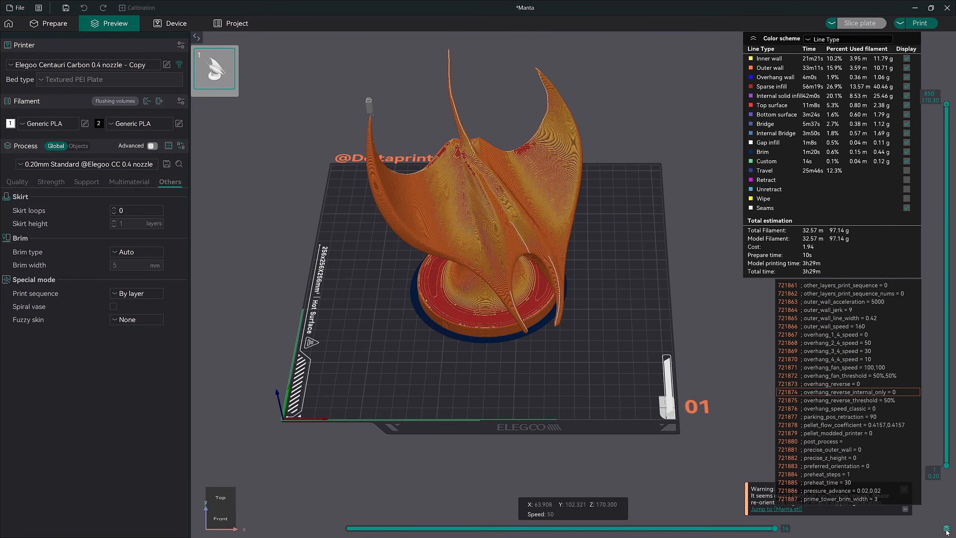
left_click(947, 529)
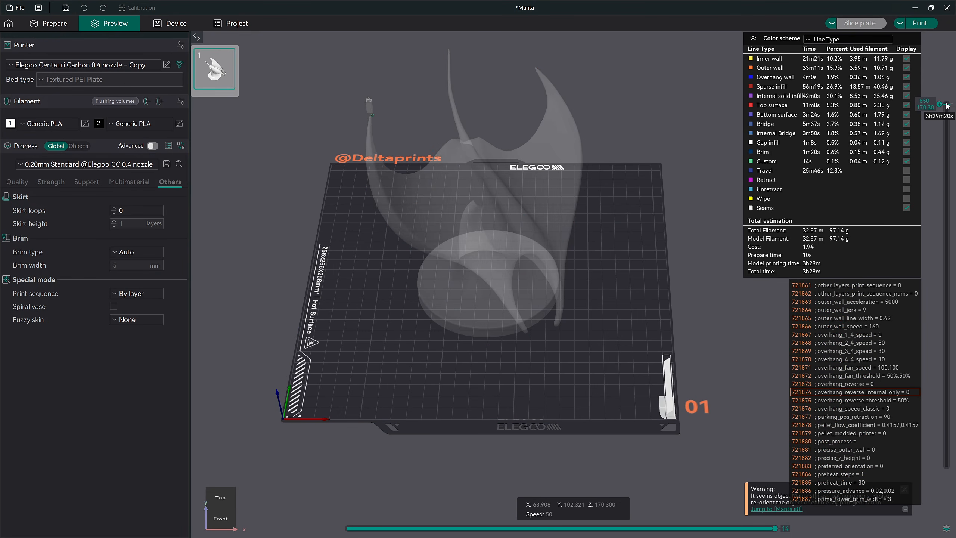
left_click_drag(947, 105, 916, 298)
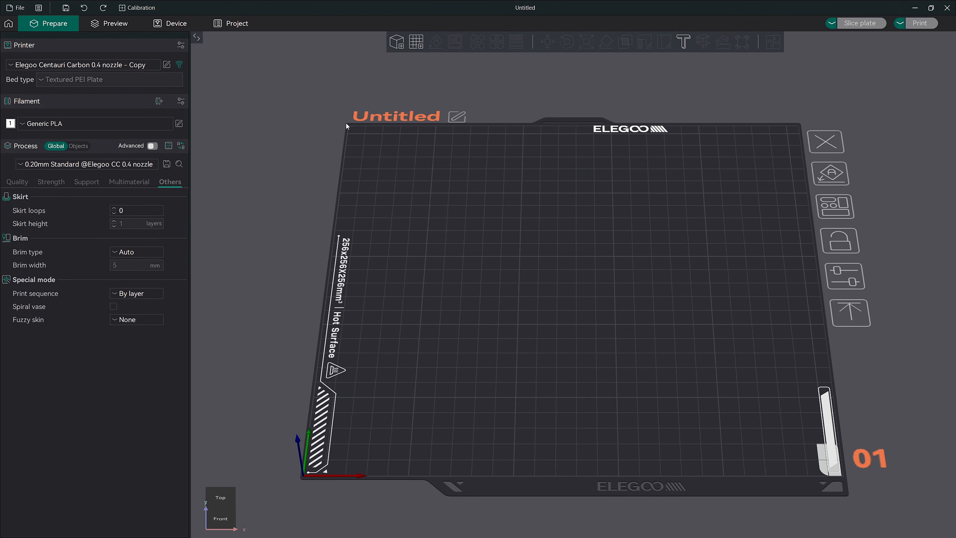
Import fuzzyskin vase.stl into the empty project and center the vase on the build plate
left_click(400, 46)
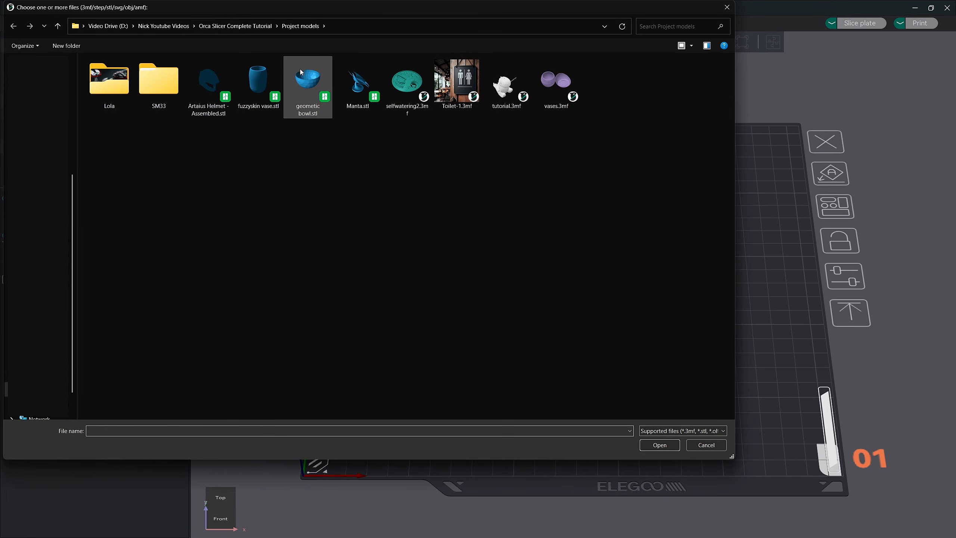
double_click(256, 81)
left_click_drag(616, 266, 560, 270)
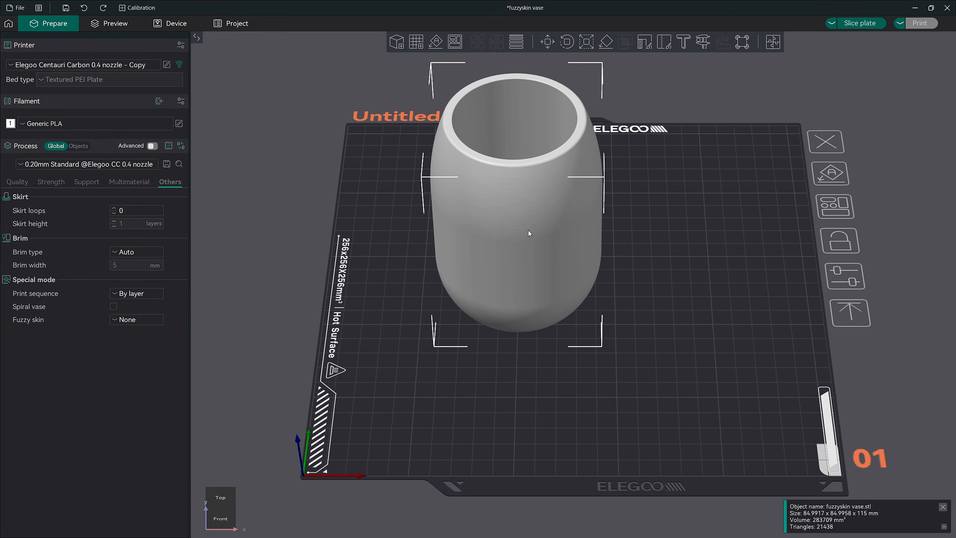
right_click(528, 230)
left_click(576, 289)
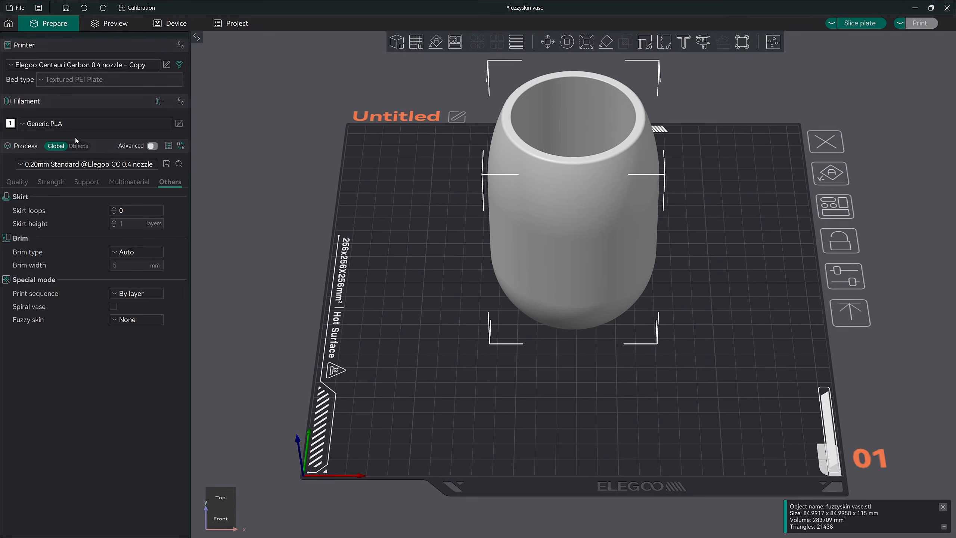
Slice the vase with the 0.20mm Standard process preset and open the dialog for sending its G-code to the printer
left_click(149, 166)
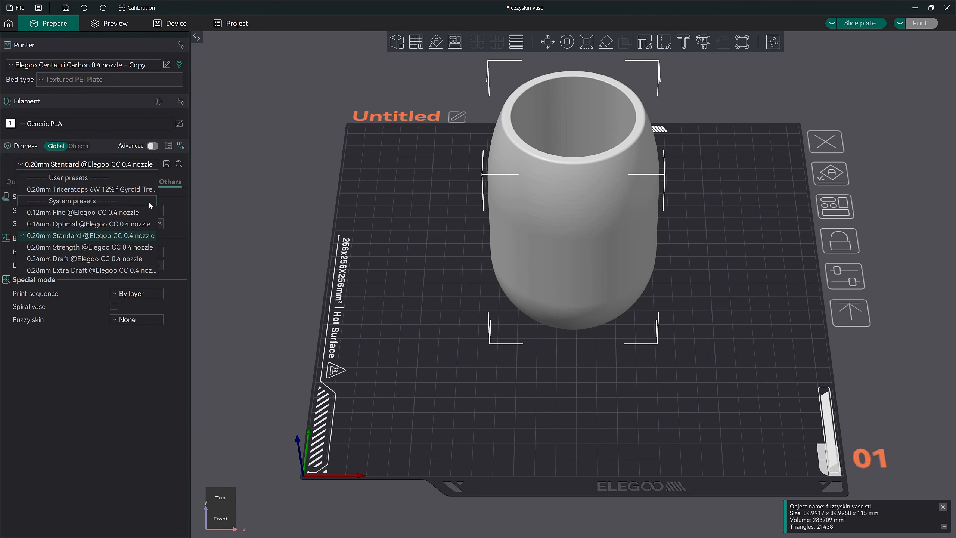
left_click(180, 207)
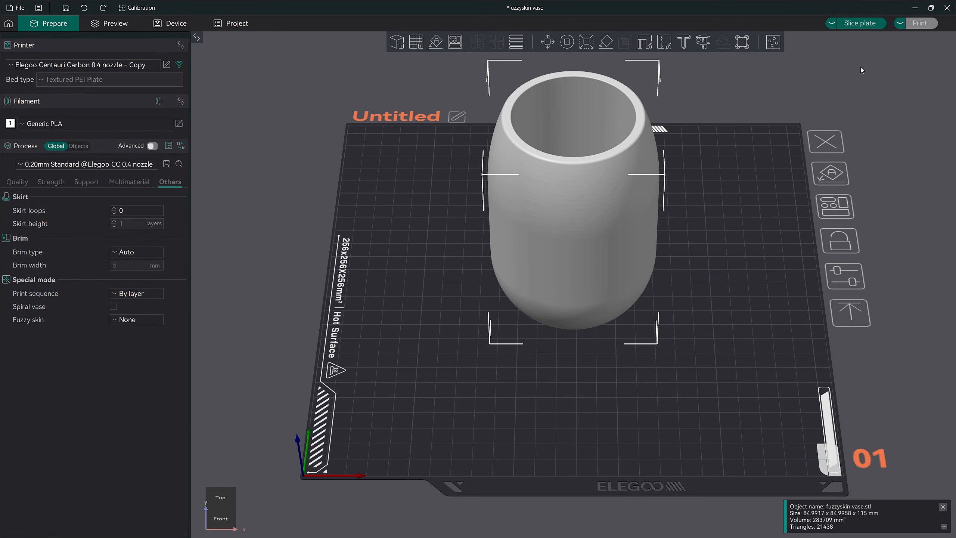
left_click(859, 27)
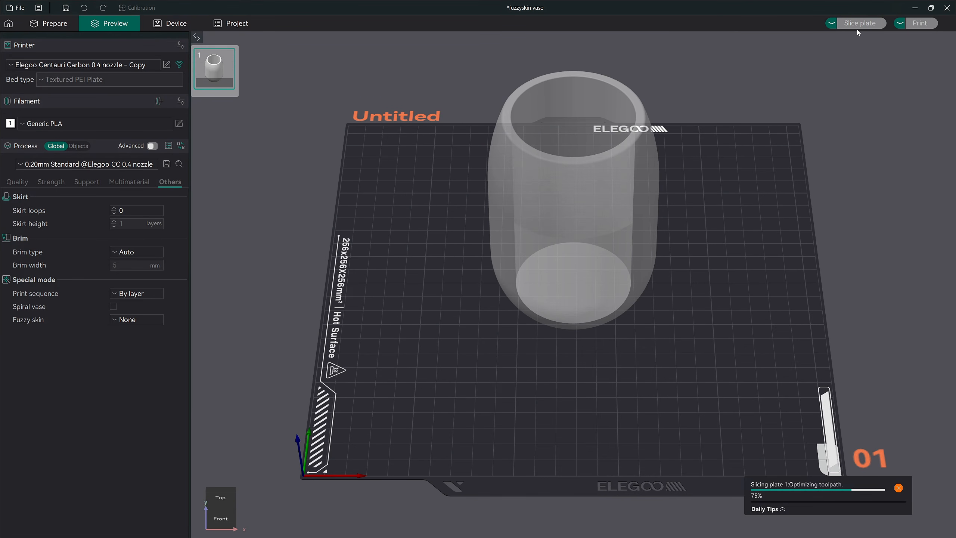
left_click(919, 27)
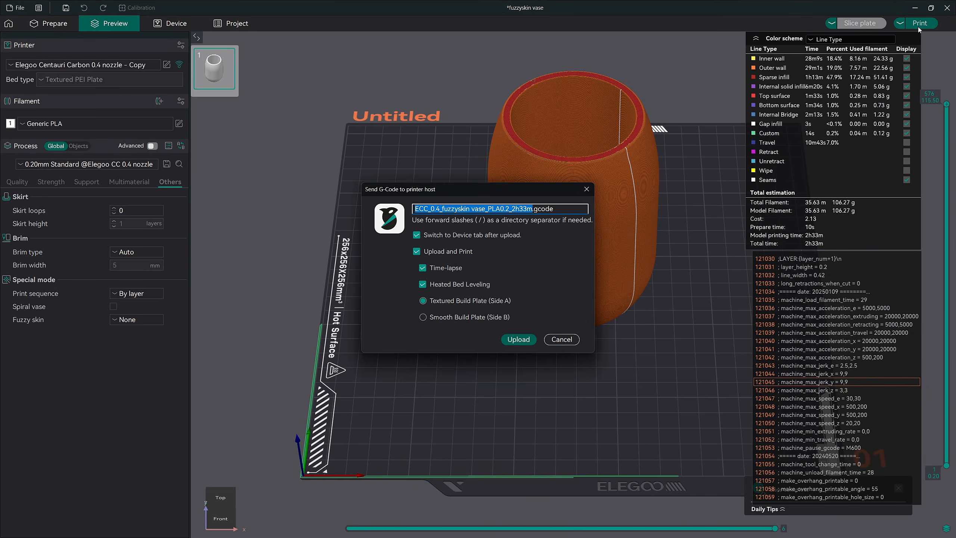